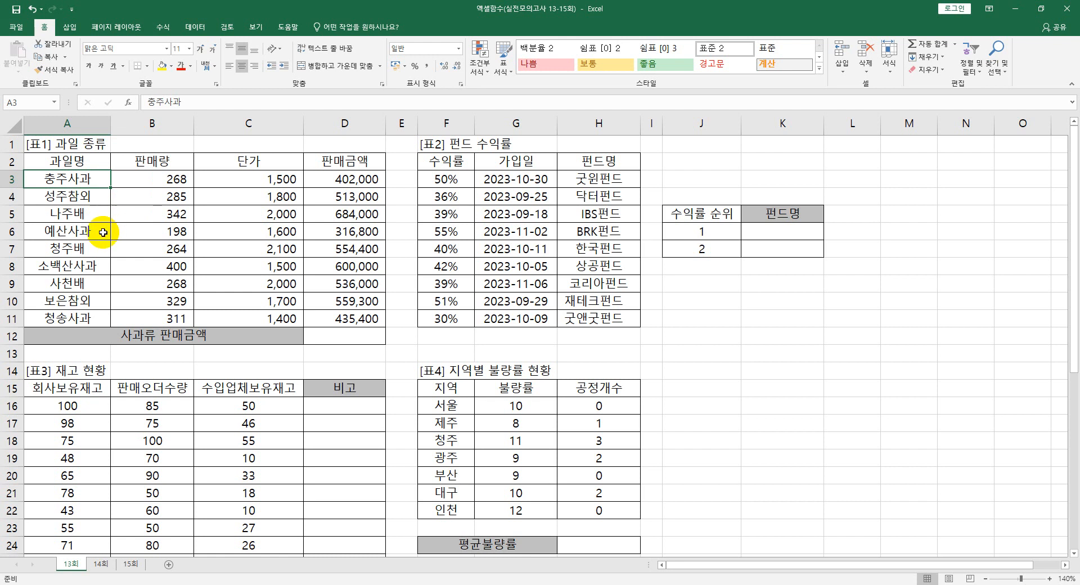
{"action": "left_click", "coordinate": [103, 232]}
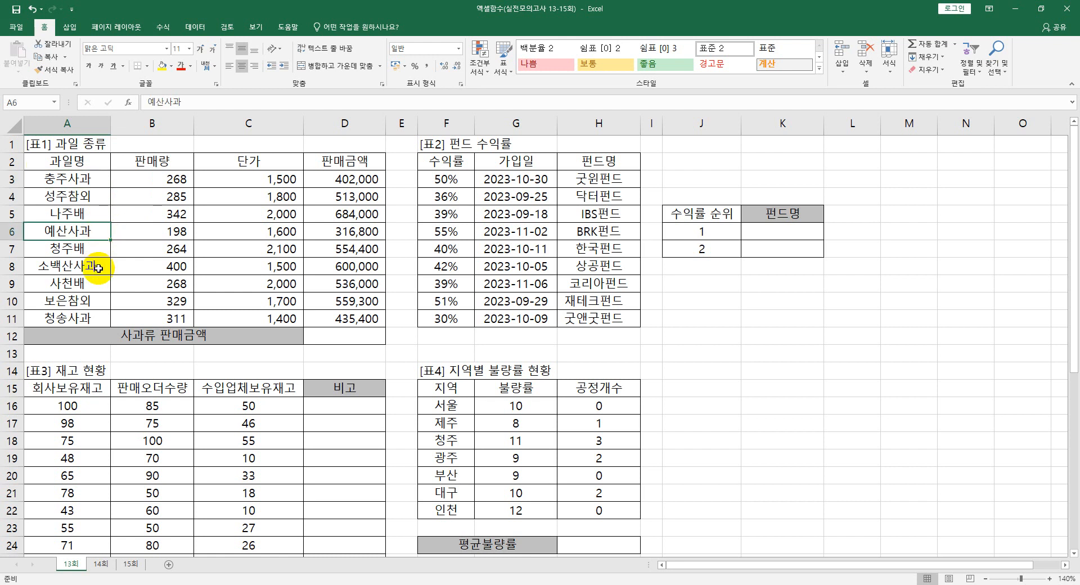
{"action": "left_click", "coordinate": [98, 268]}
{"action": "left_click", "coordinate": [90, 316]}
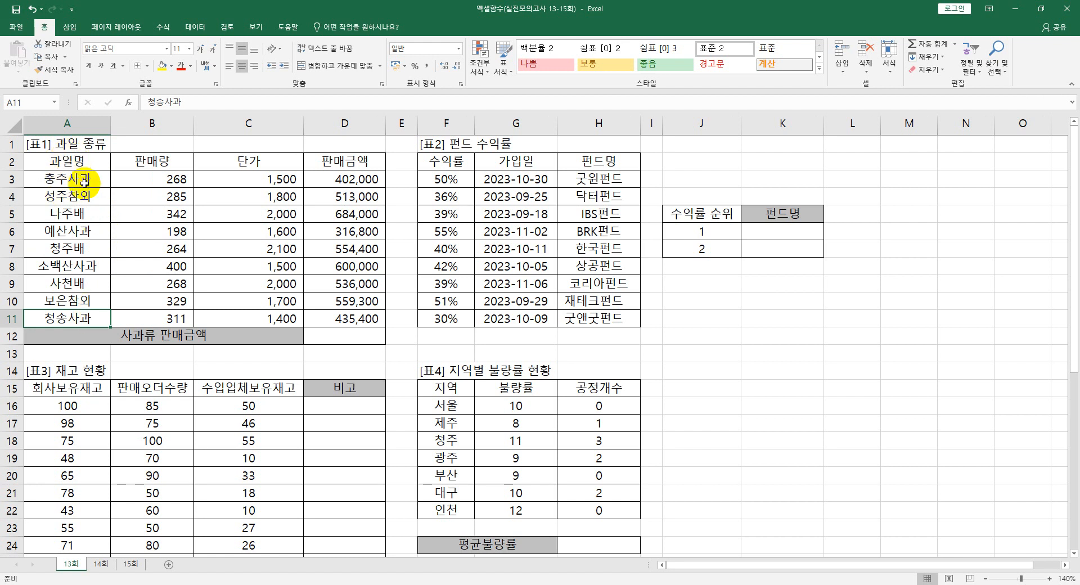
Begin a SUMIF formula in D12 with range A3:A11 and criterion "*사과"
{"action": "left_click", "coordinate": [341, 337]}
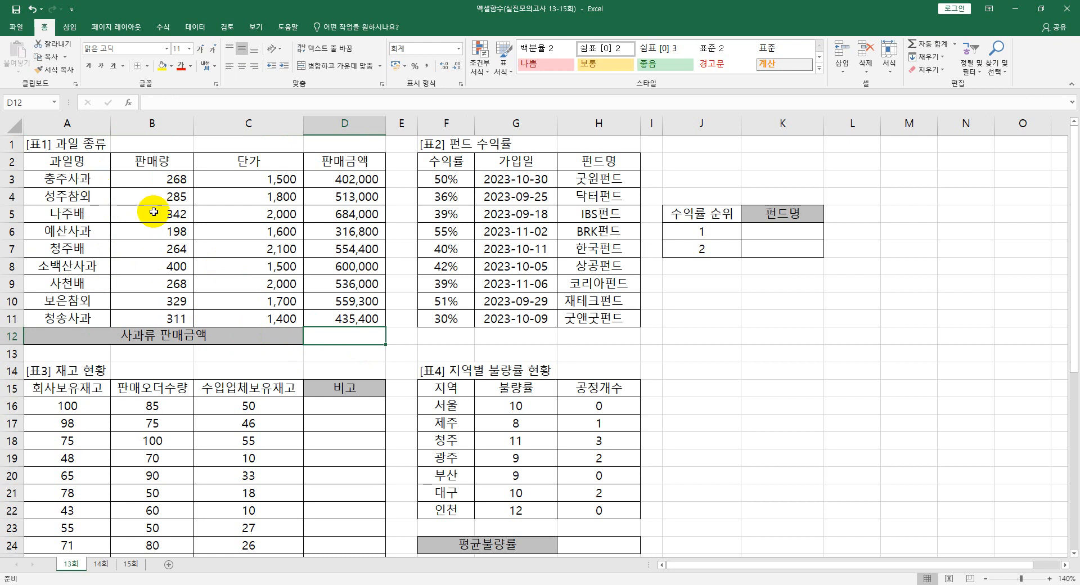
{"action": "type", "text": "="}
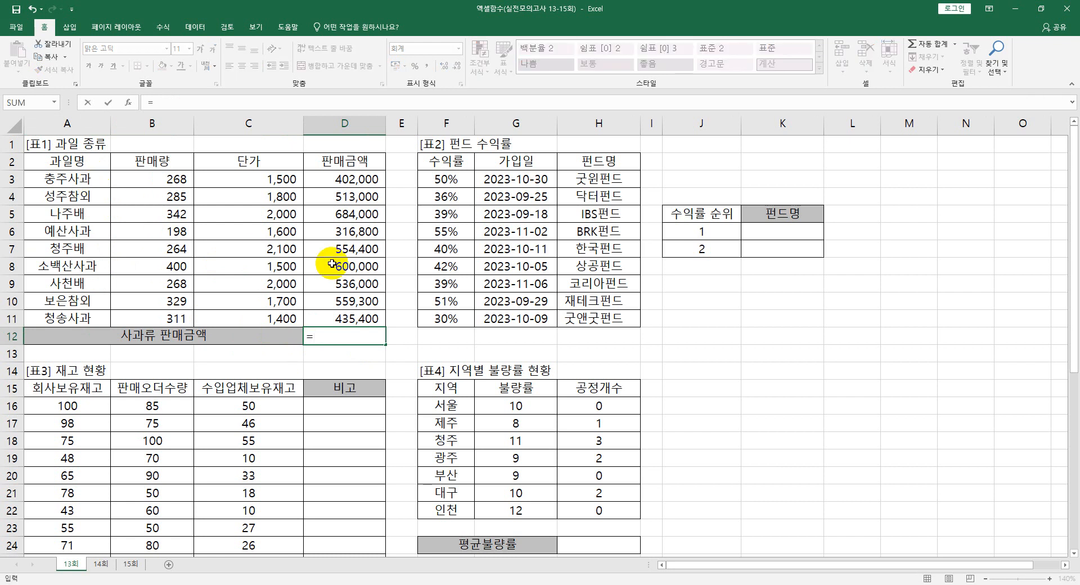
{"action": "type", "text": "sumif"}
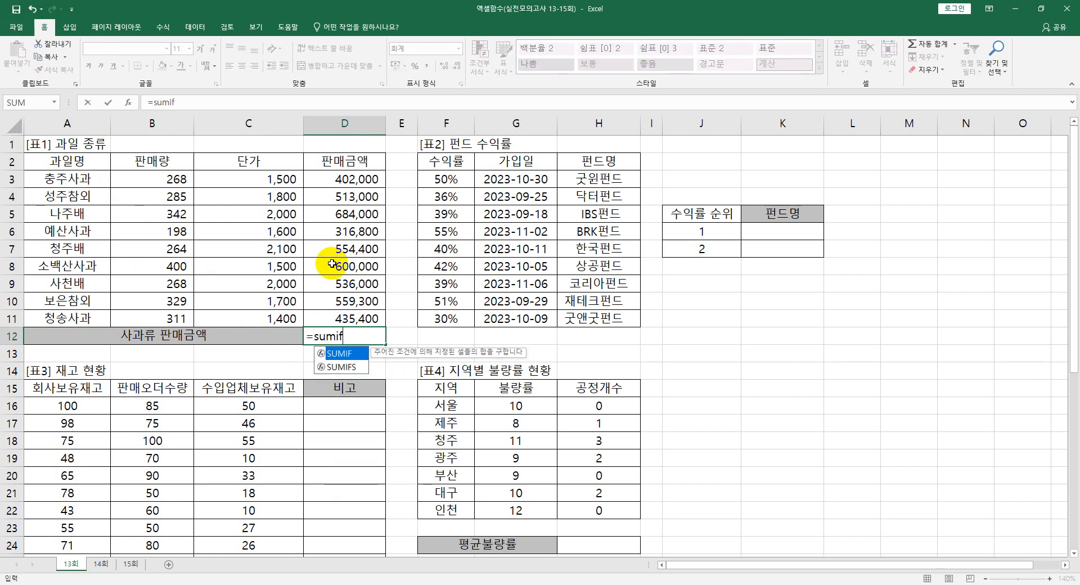
{"action": "key", "text": "Tab"}
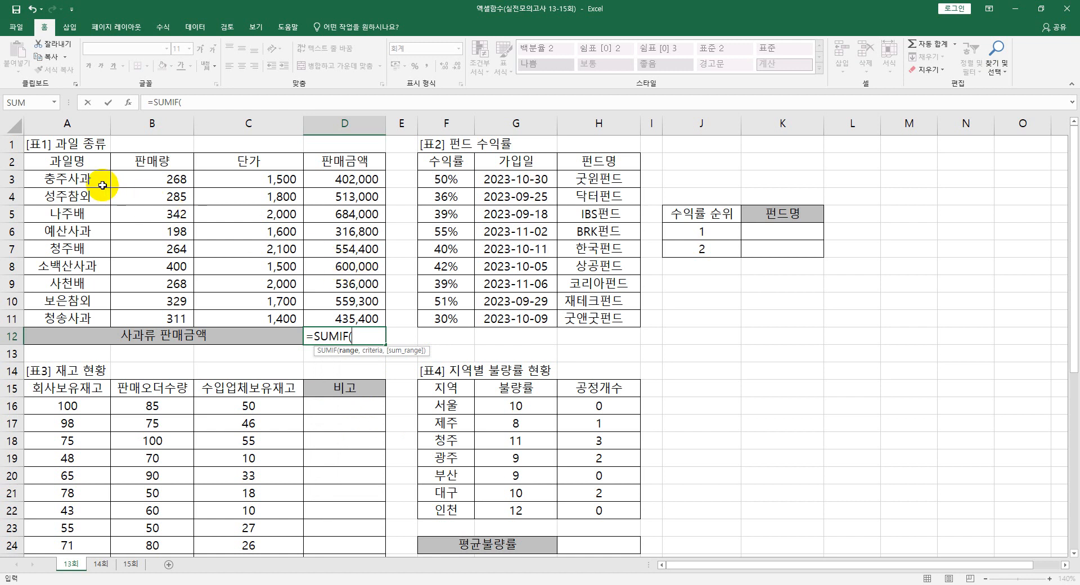
{"action": "left_click_drag", "start_coordinate": [100, 179], "coordinate": [81, 318]}
{"action": "type", "text": ","}
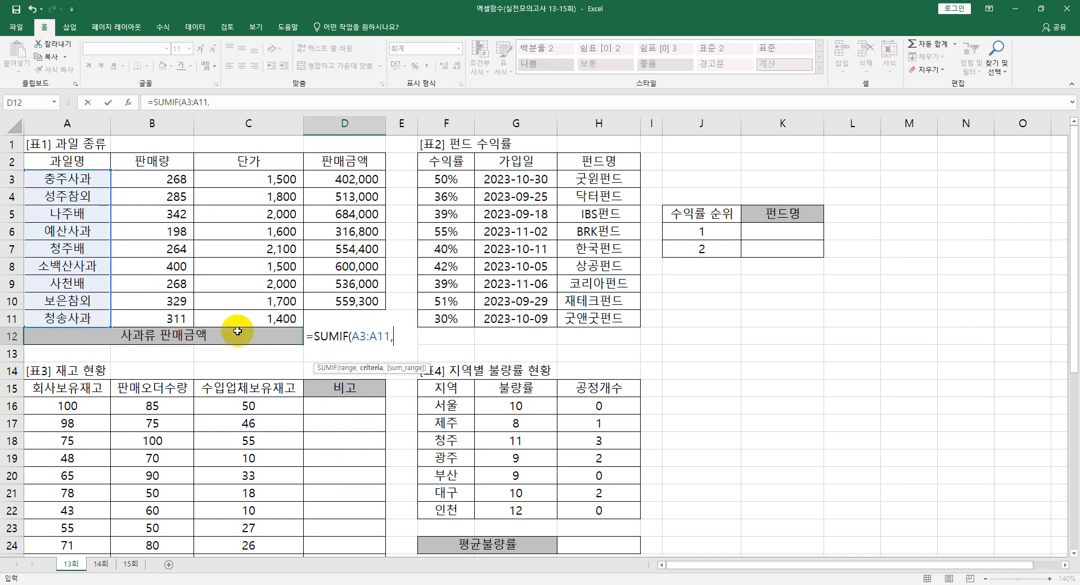
{"action": "type", "text": "\"*사과\""}
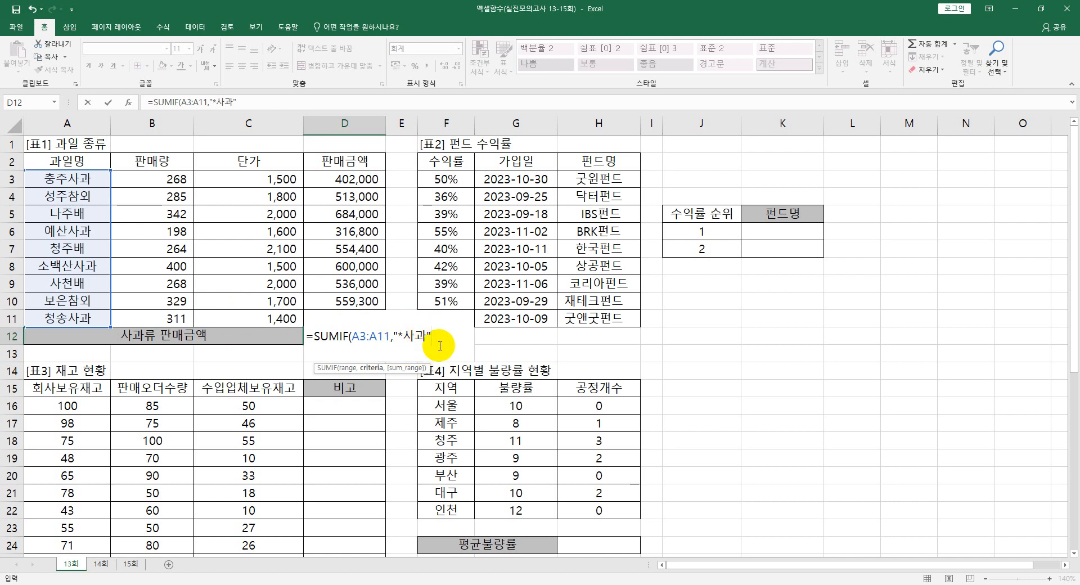
Complete the SUMIF formula in D12 with D3:D11 as the sum range
{"action": "type", "text": ","}
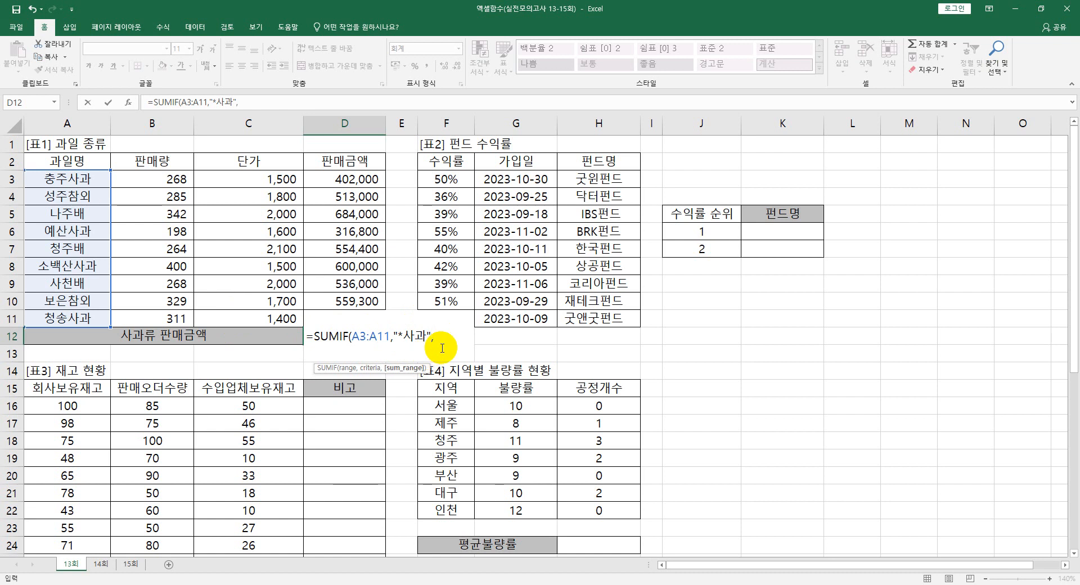
{"action": "left_click", "coordinate": [344, 180]}
{"action": "left_click_drag", "start_coordinate": [344, 180], "coordinate": [346, 317]}
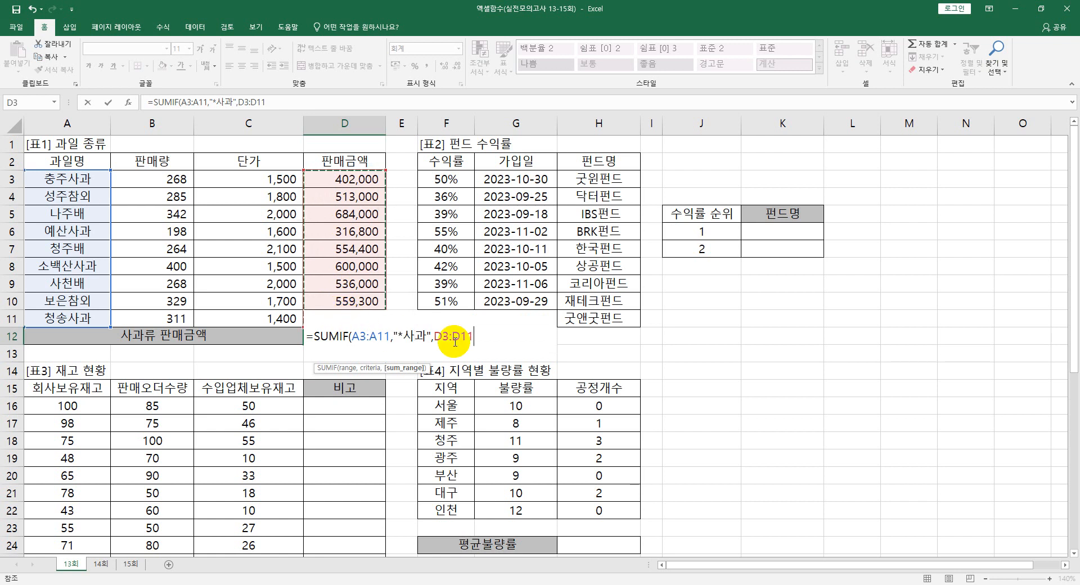
{"action": "type", "text": ")"}
{"action": "key", "text": "Return"}
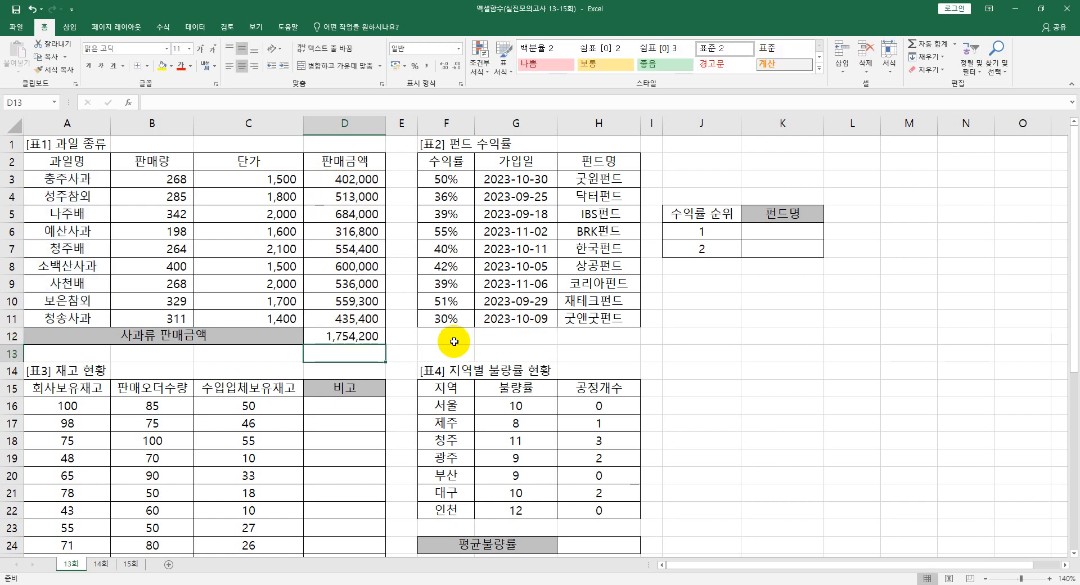
{"action": "left_click", "coordinate": [370, 338]}
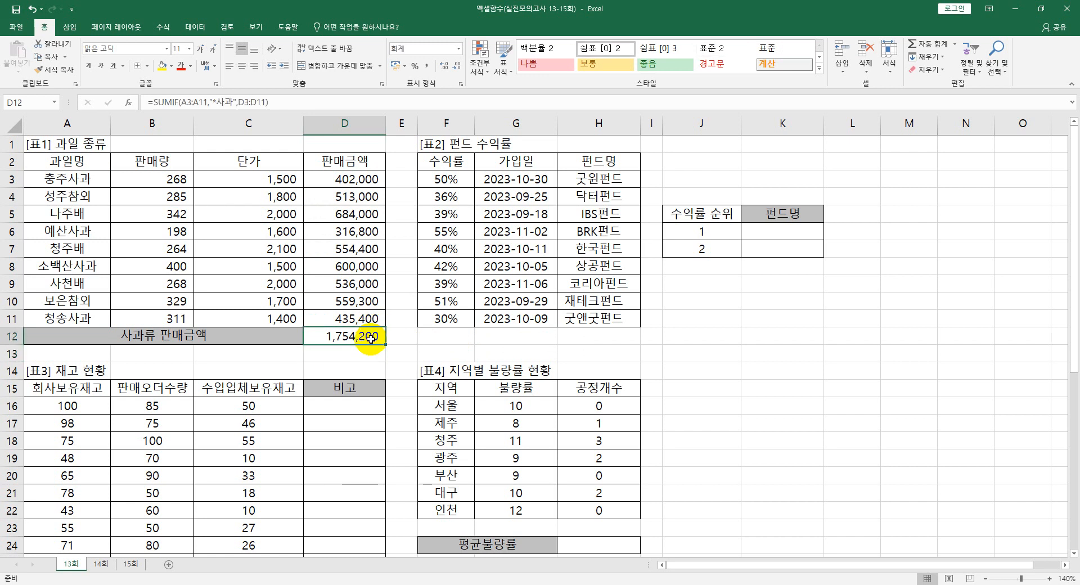
{"action": "left_click", "coordinate": [763, 230]}
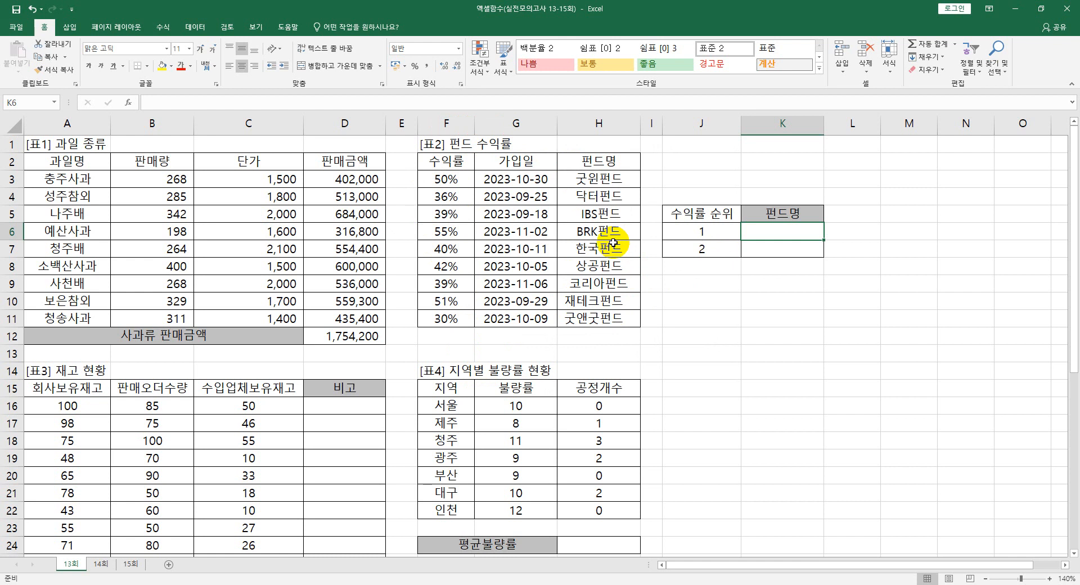
{"action": "type", "text": "="}
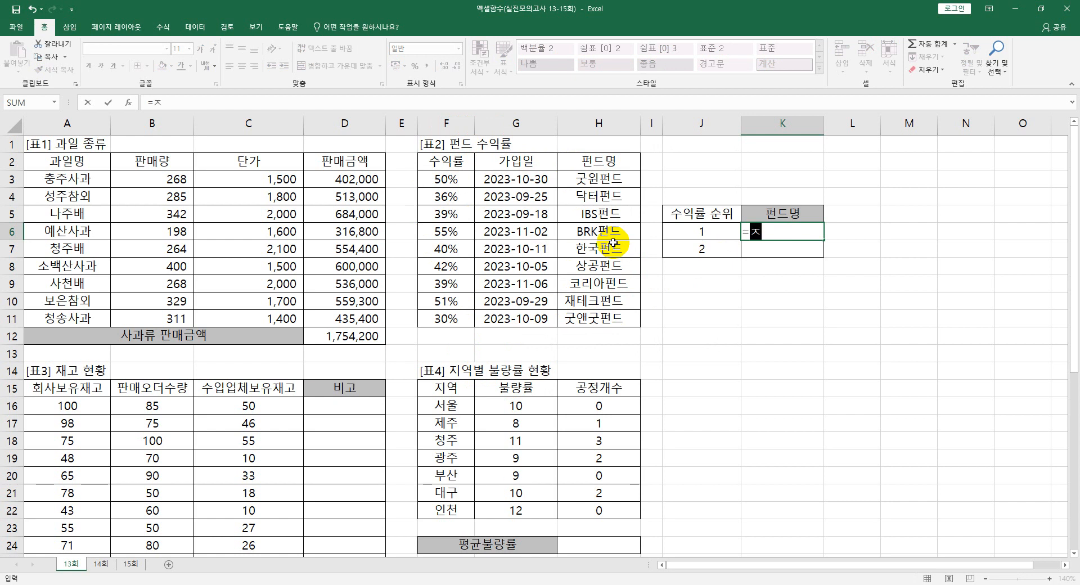
{"action": "type", "text": "w"}
{"action": "key", "text": "BackSpace"}
{"action": "type", "text": "vl"}
{"action": "key", "text": "Tab"}
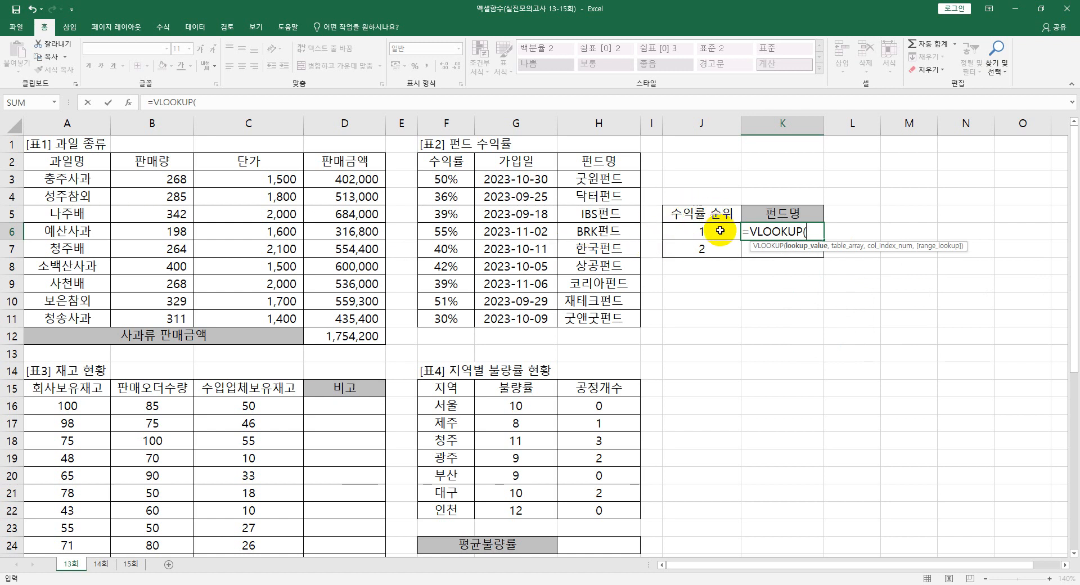
{"action": "type", "text": "LARGE("}
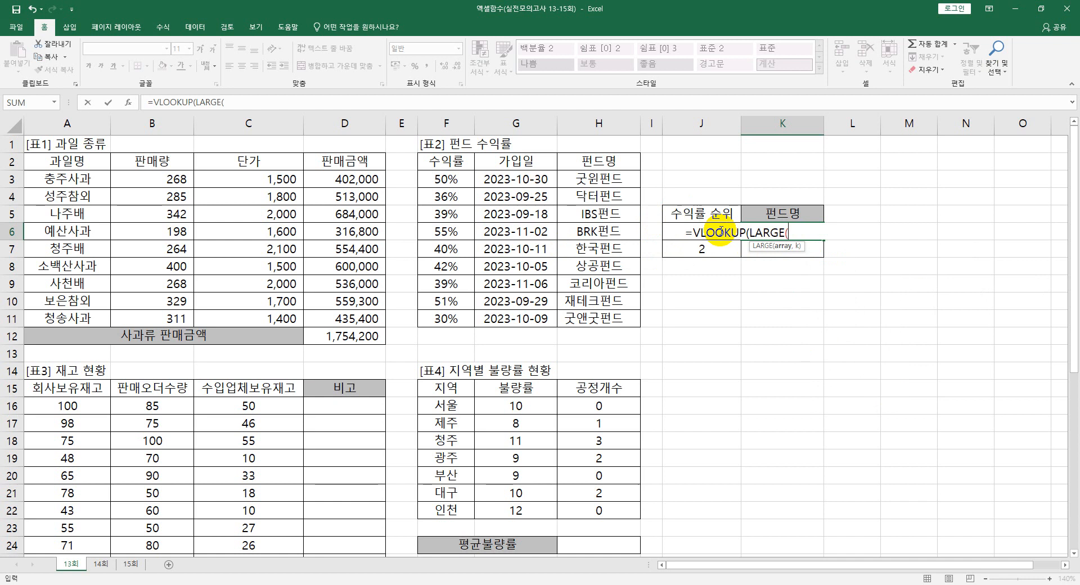
{"action": "left_click_drag", "start_coordinate": [466, 187], "coordinate": [455, 319]}
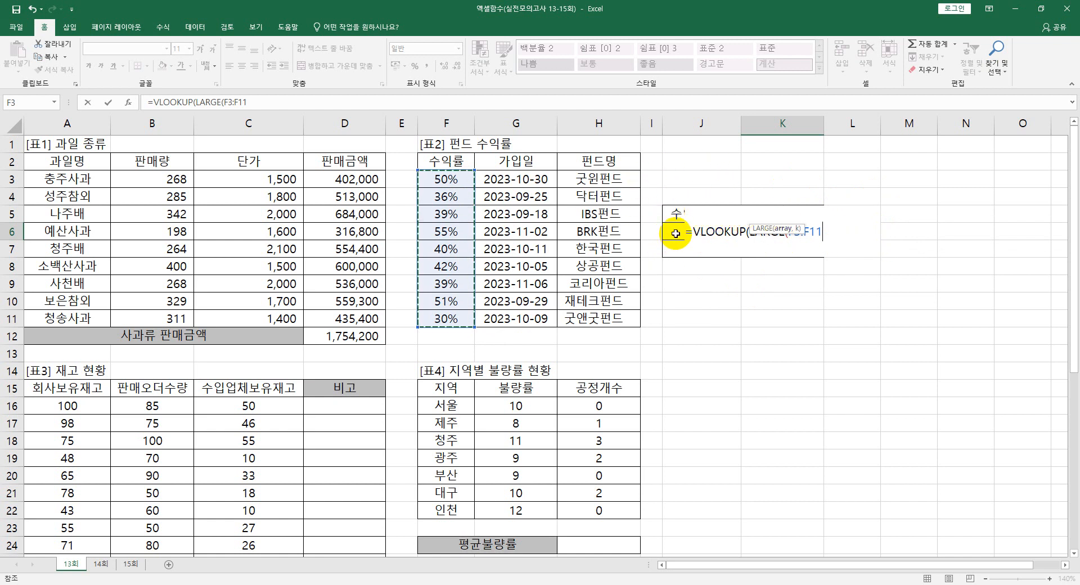
{"action": "key", "text": "Escape"}
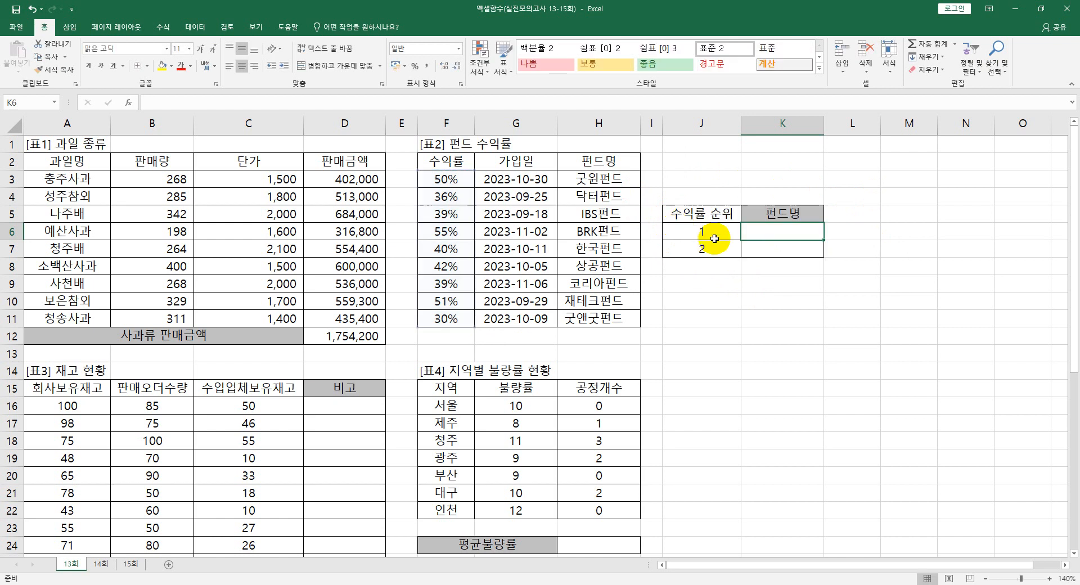
Left-align K6 and begin a VLOOKUP formula there with LARGE($F$3:$F$11,J6) as the lookup value
{"action": "left_click", "coordinate": [227, 66]}
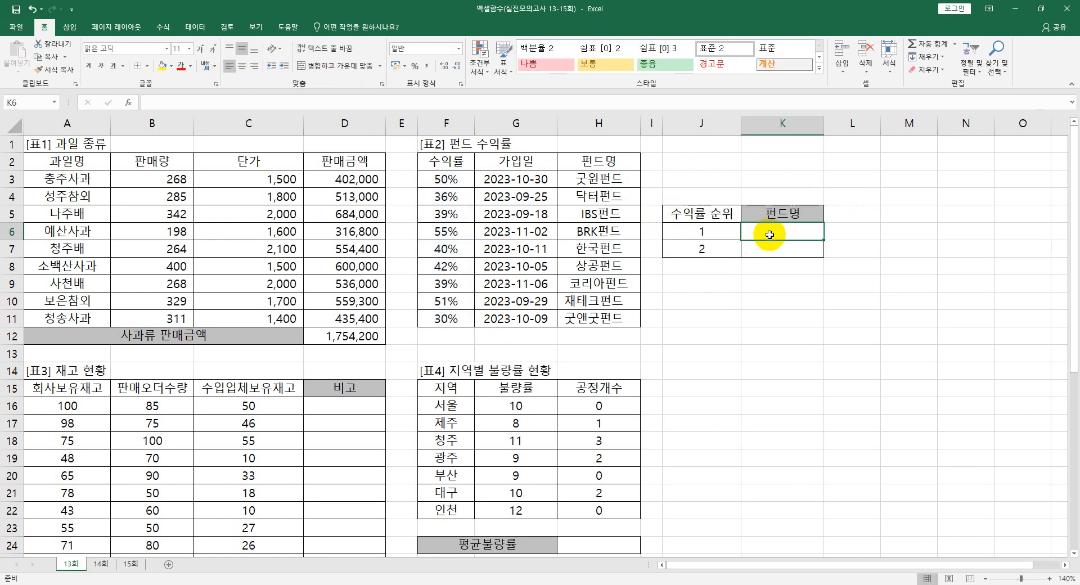
{"action": "type", "text": "=VLOOKUP("}
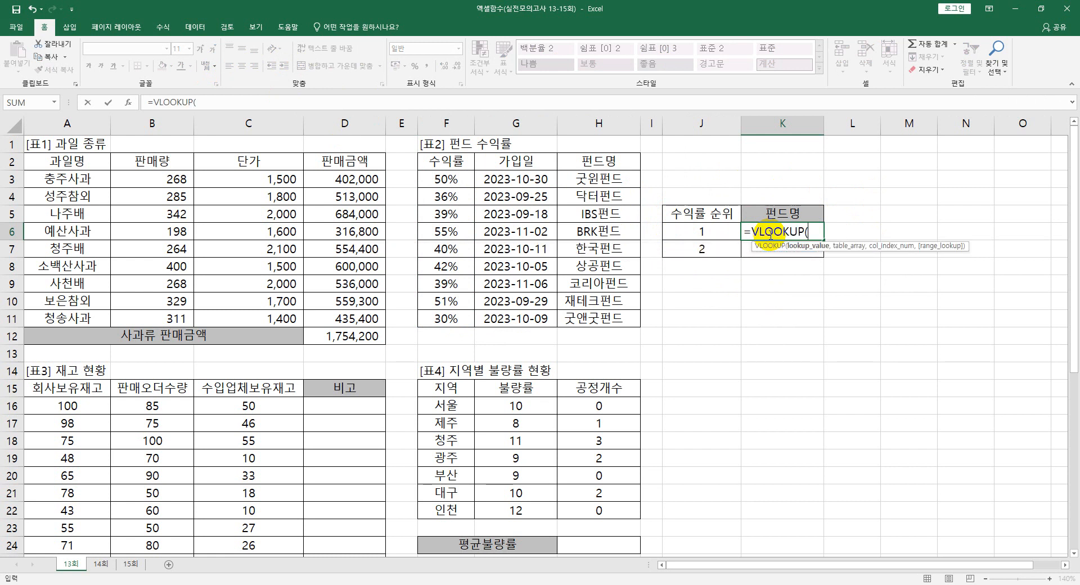
{"action": "type", "text": "l"}
{"action": "key", "text": "Tab"}
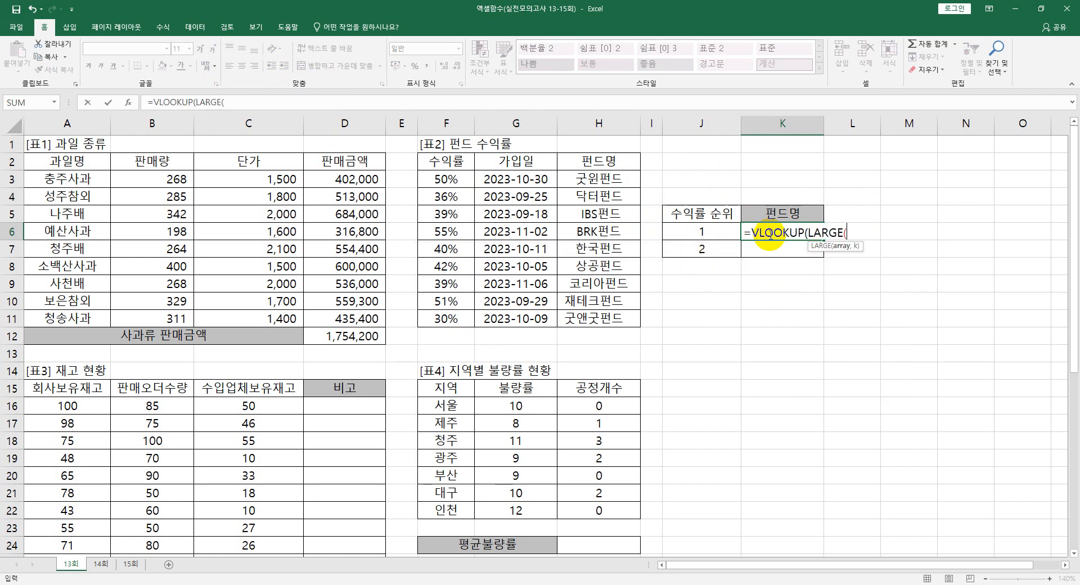
{"action": "left_click_drag", "start_coordinate": [438, 179], "coordinate": [440, 318]}
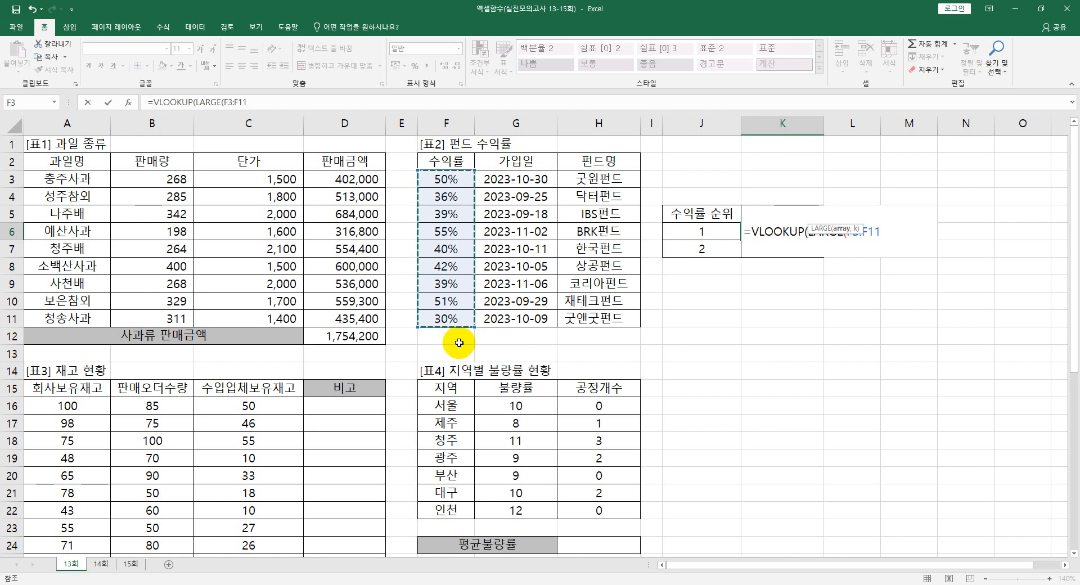
{"action": "key", "text": "F4"}
{"action": "type", "text": ","}
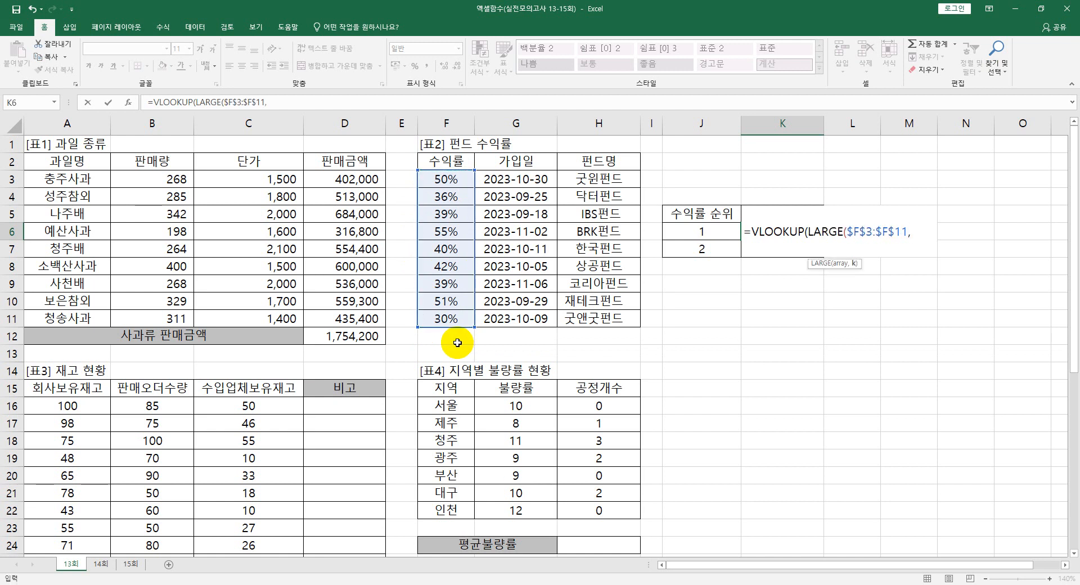
{"action": "left_click", "coordinate": [688, 232]}
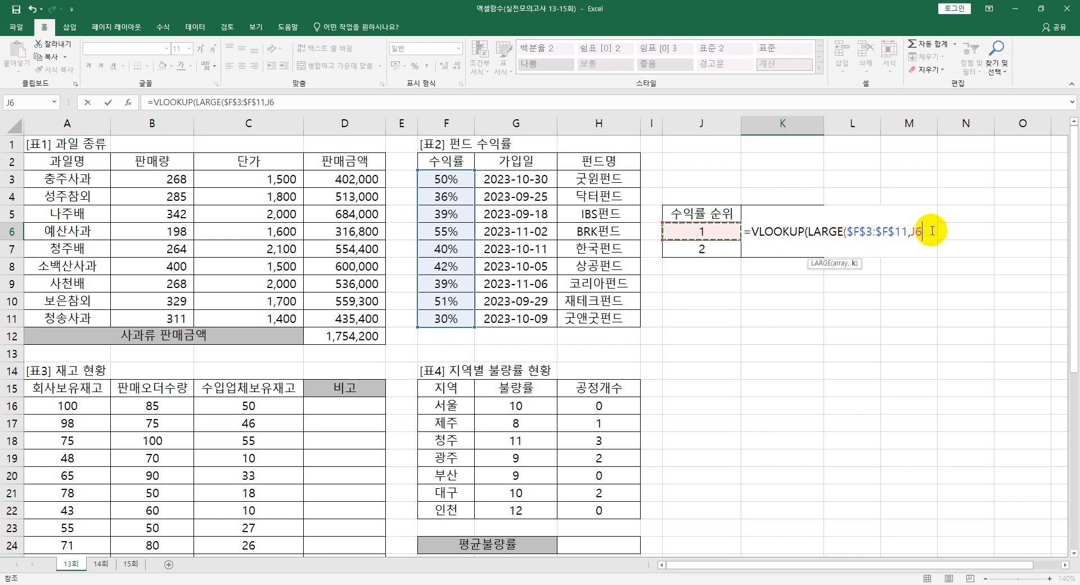
{"action": "type", "text": ")"}
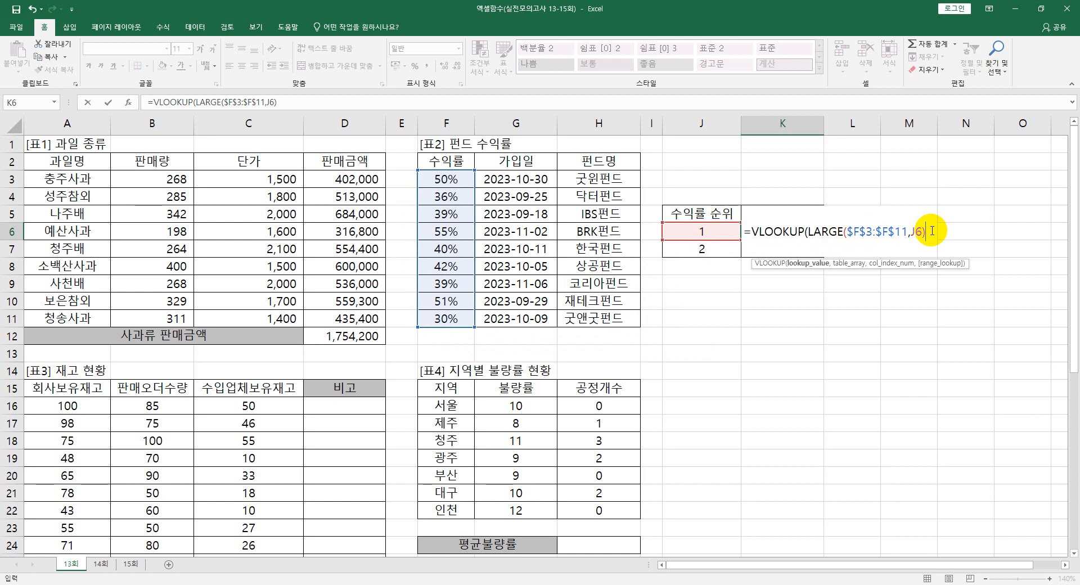
Complete the VLOOKUP in K6 with table array $F$3:$H$11 and column index 3, and fill it down to K7
{"action": "type", "text": ","}
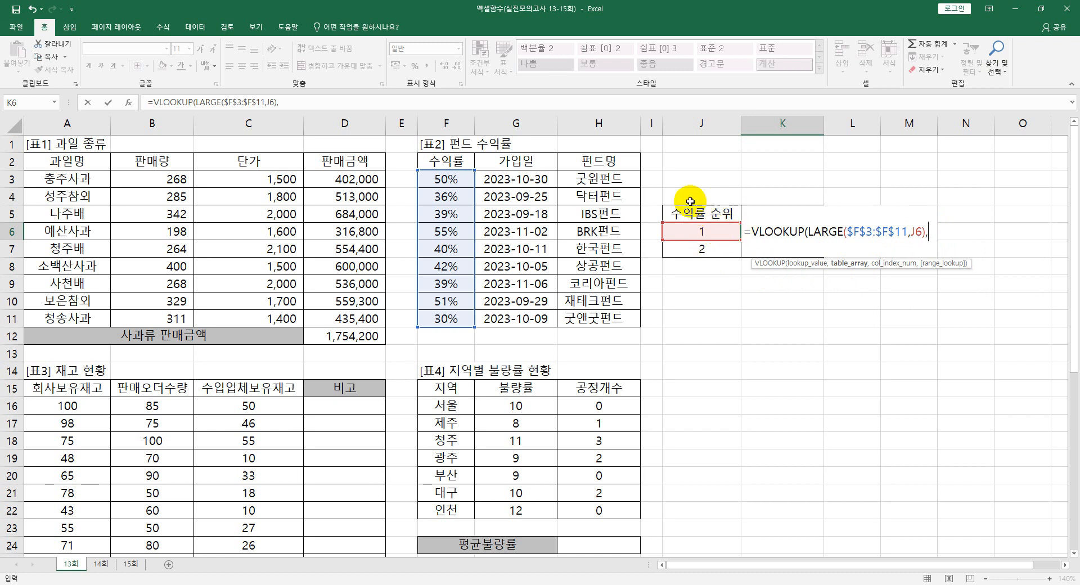
{"action": "left_click_drag", "start_coordinate": [441, 178], "coordinate": [579, 318]}
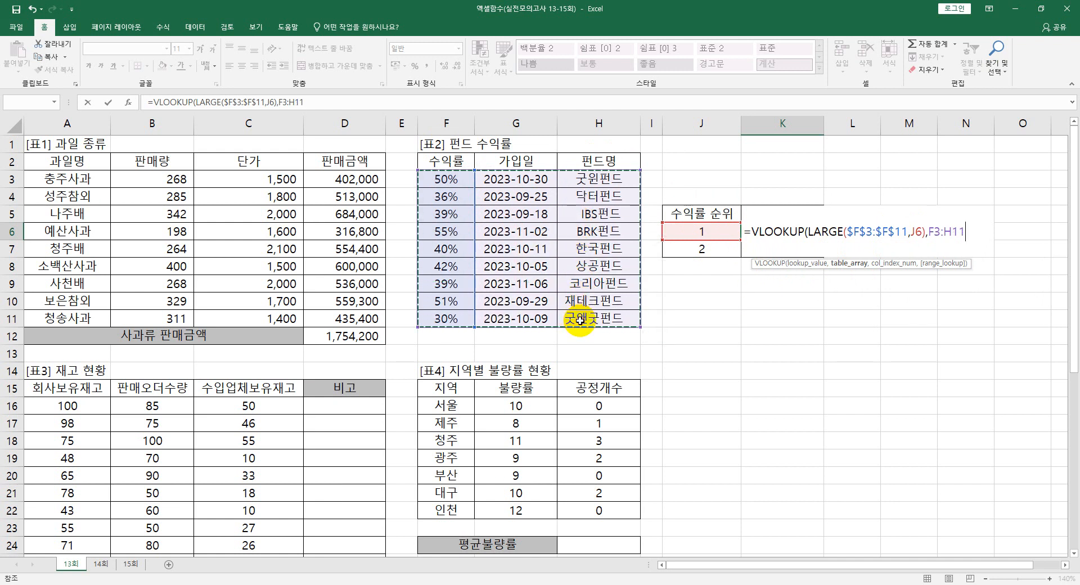
{"action": "key", "text": "F4"}
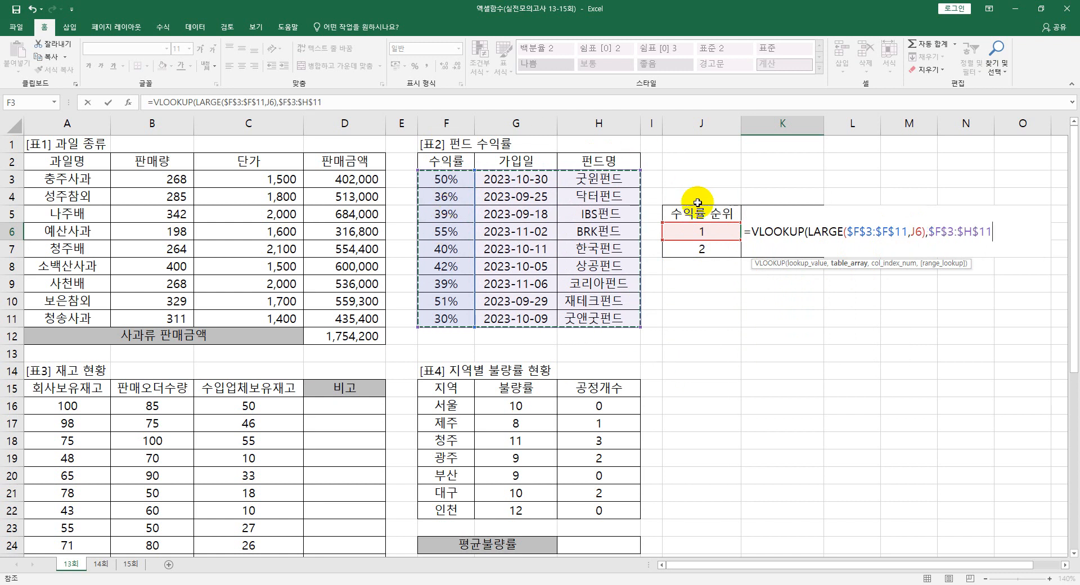
{"action": "type", "text": ","}
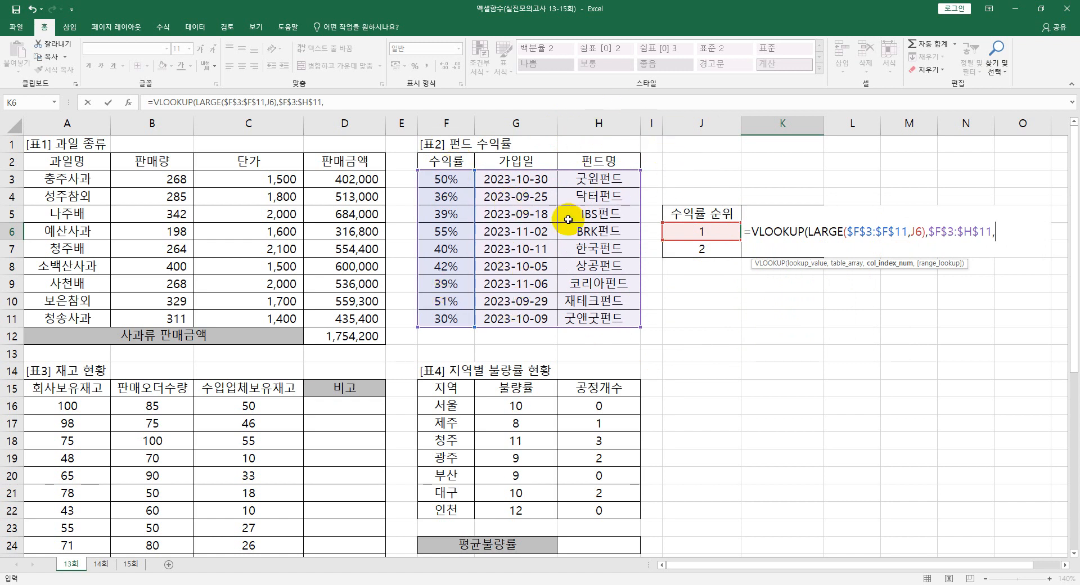
{"action": "type", "text": "3)"}
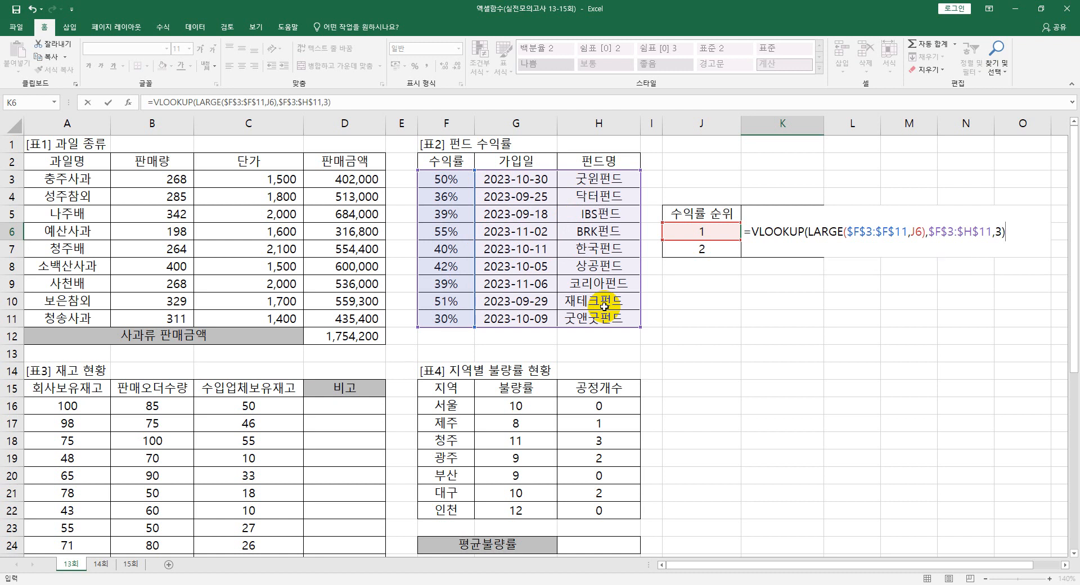
{"action": "key", "text": "Return"}
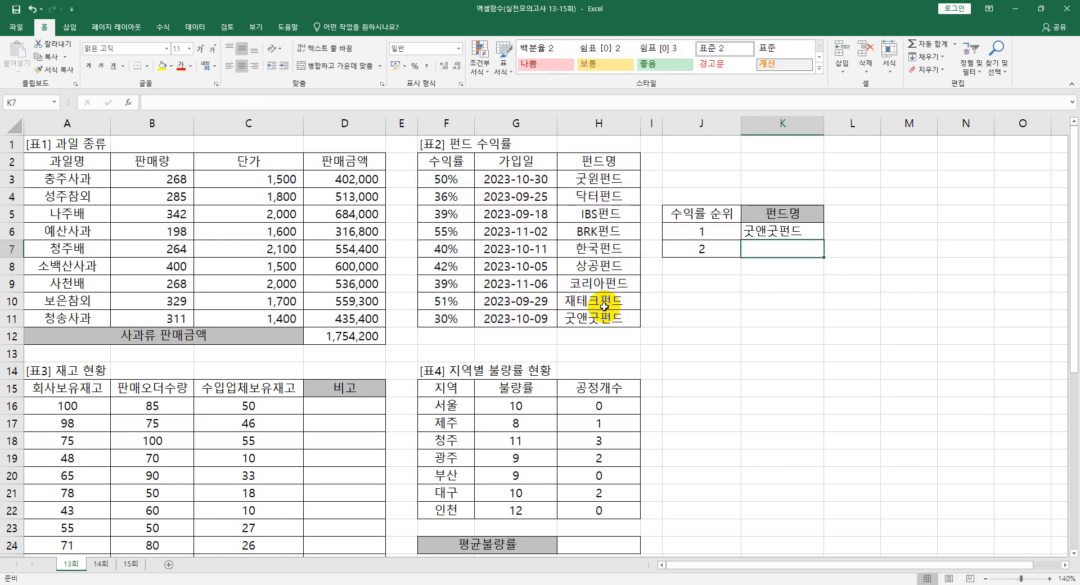
{"action": "left_click", "coordinate": [772, 230]}
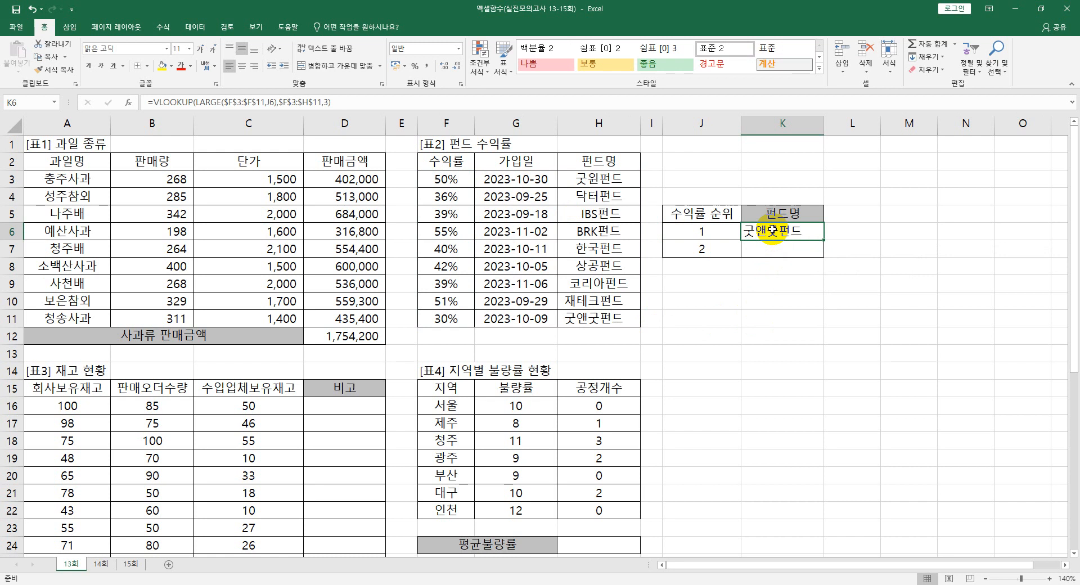
{"action": "left_click_drag", "start_coordinate": [825, 248], "coordinate": [822, 260]}
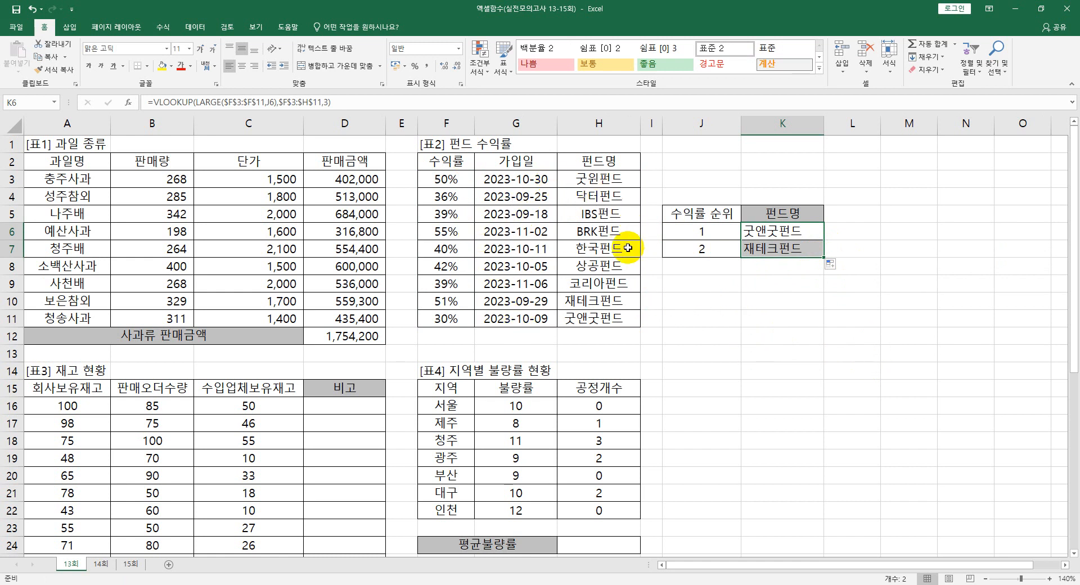
Begin an IF formula in D16 with the test A16>=B16 and 0 as the value if true
{"action": "scroll", "coordinate": [628, 248], "scroll_direction": "down", "scroll_amount": 2}
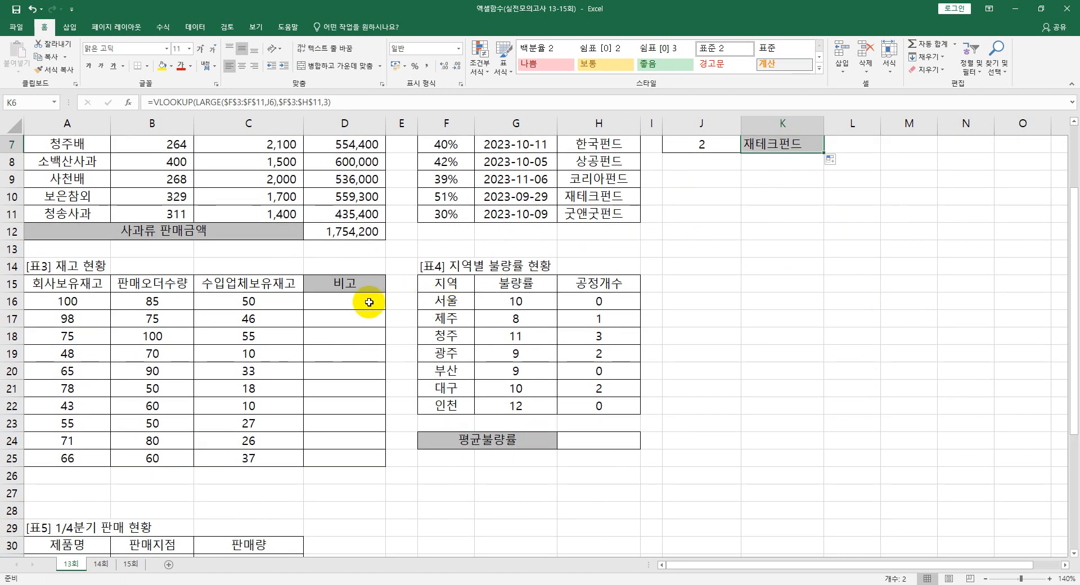
{"action": "left_click", "coordinate": [369, 302]}
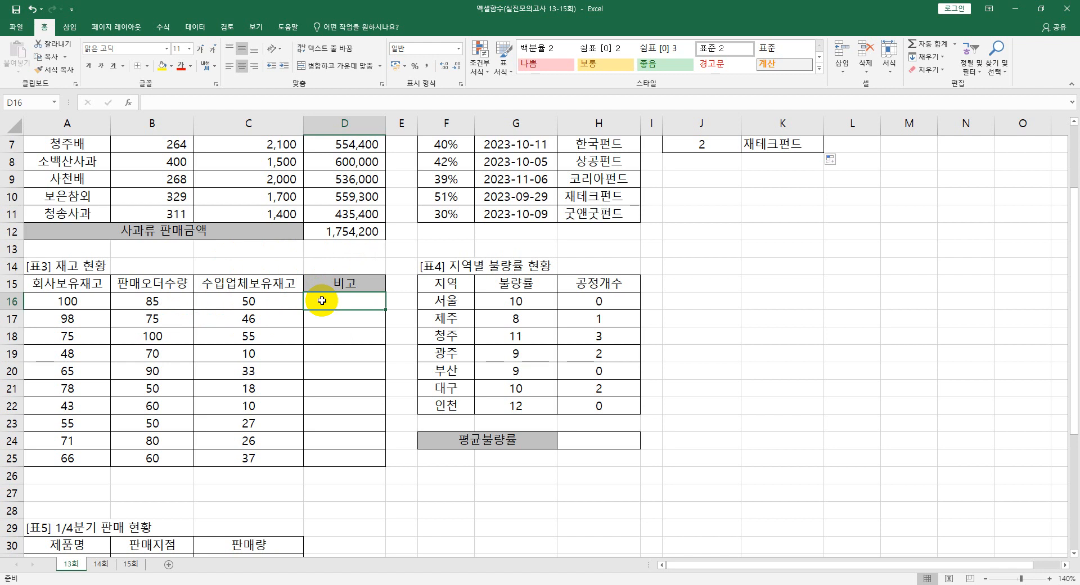
{"action": "type", "text": "="}
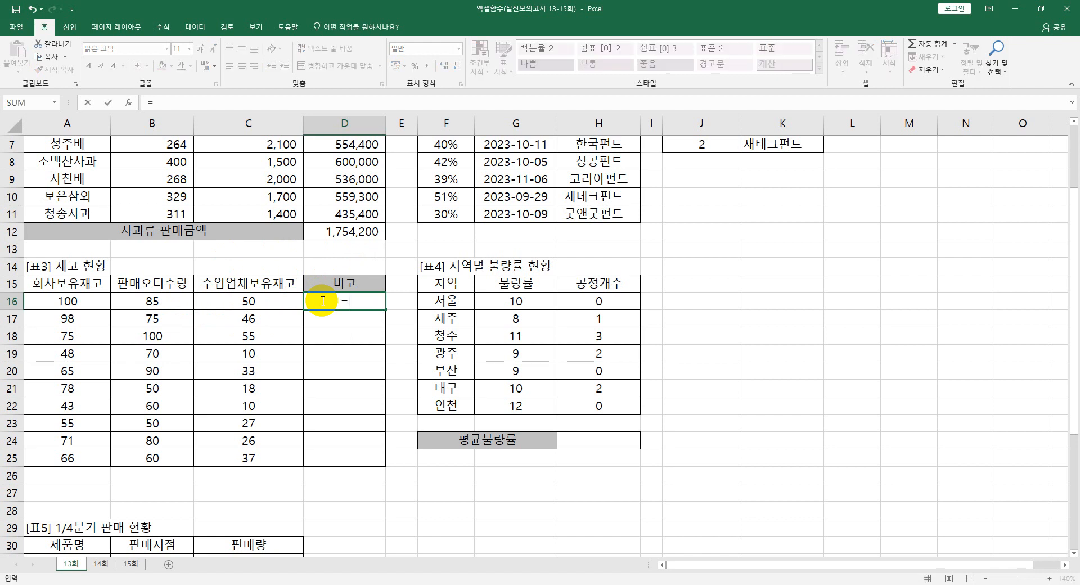
{"action": "type", "text": "IF("}
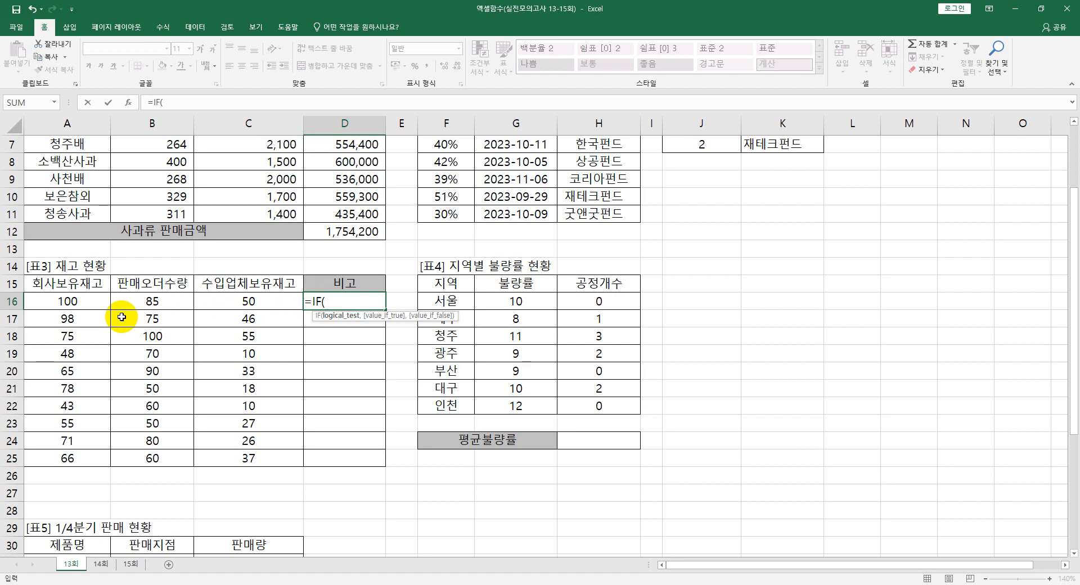
{"action": "left_click", "coordinate": [79, 301]}
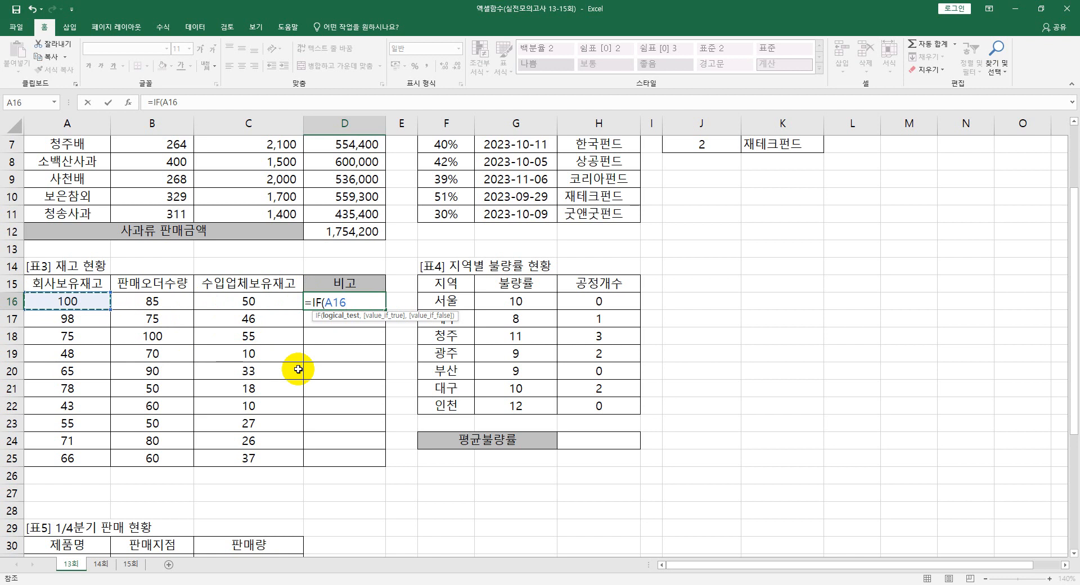
{"action": "type", "text": ">="}
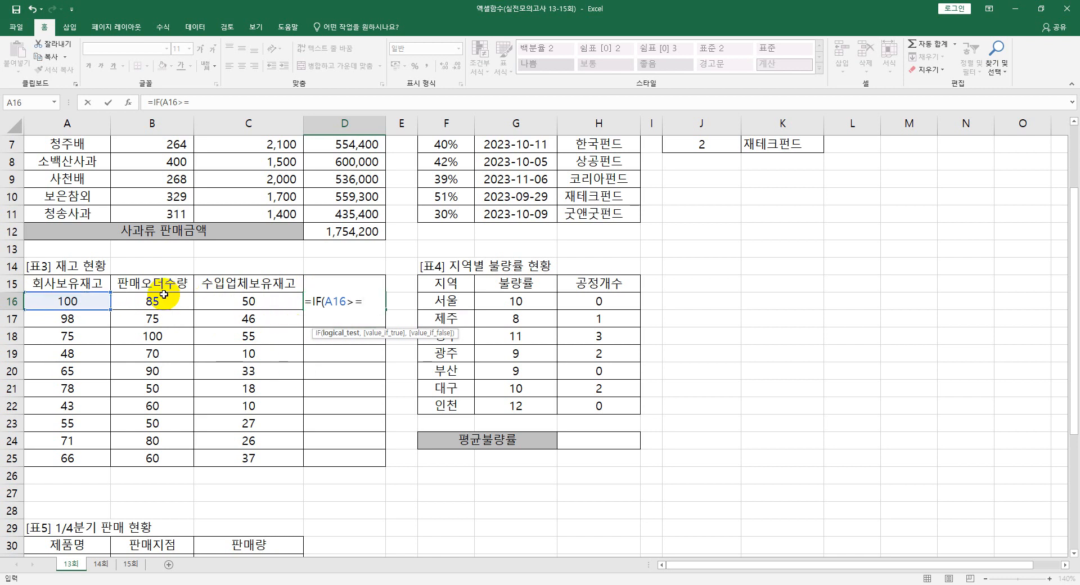
{"action": "left_click", "coordinate": [161, 299]}
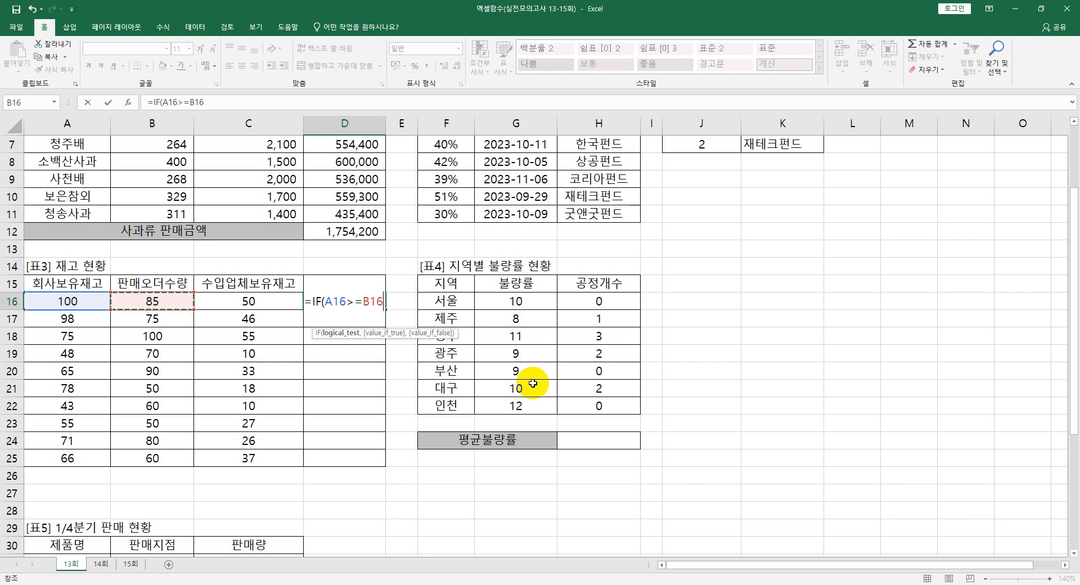
{"action": "type", "text": ","}
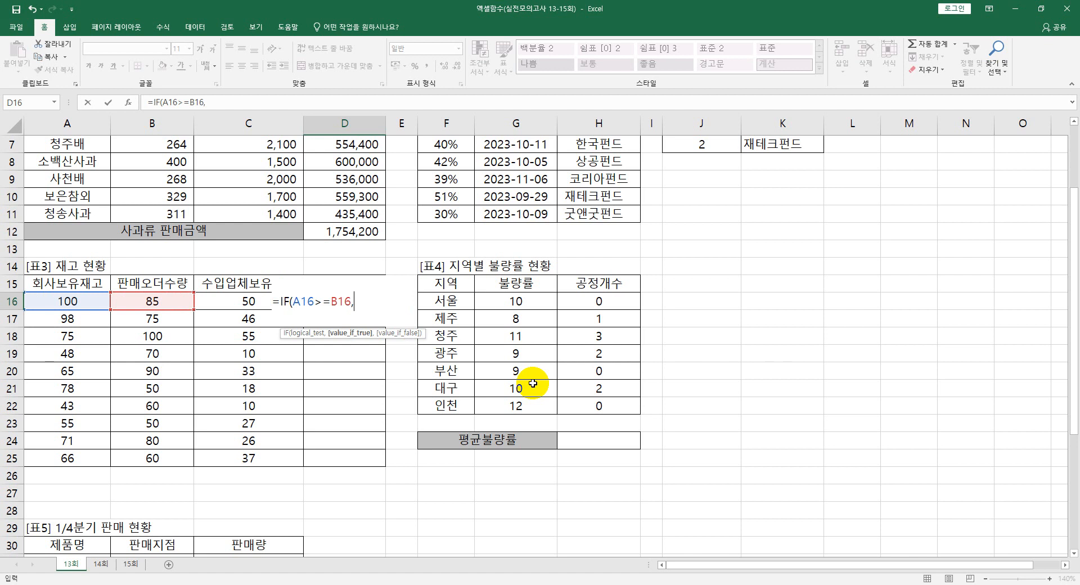
{"action": "type", "text": "0,"}
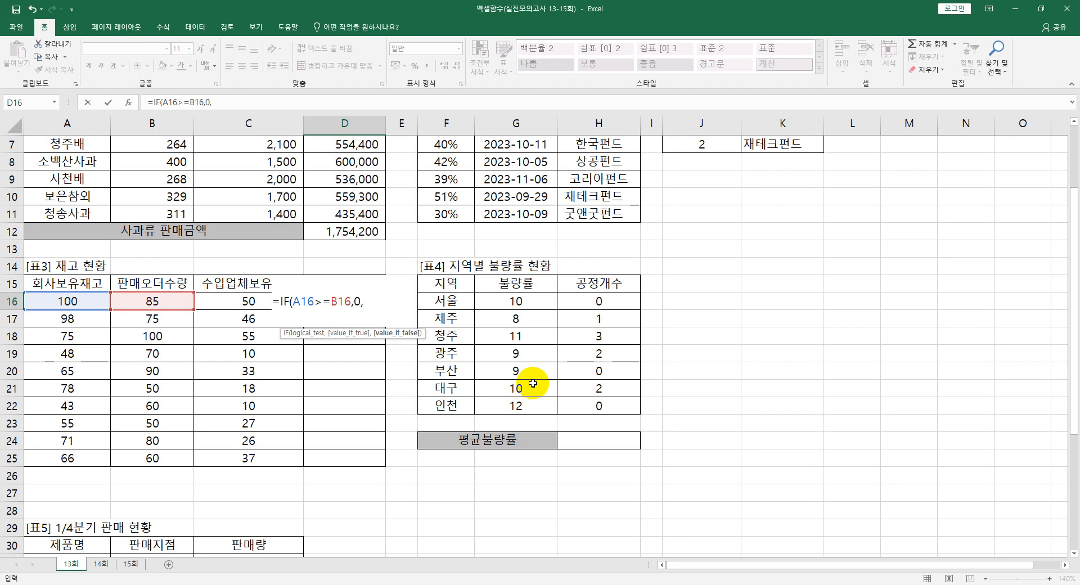
Nest a MID function as the D16 formula's value if false, with B16-A16 and C16 as arguments
{"action": "type", "text": "mi"}
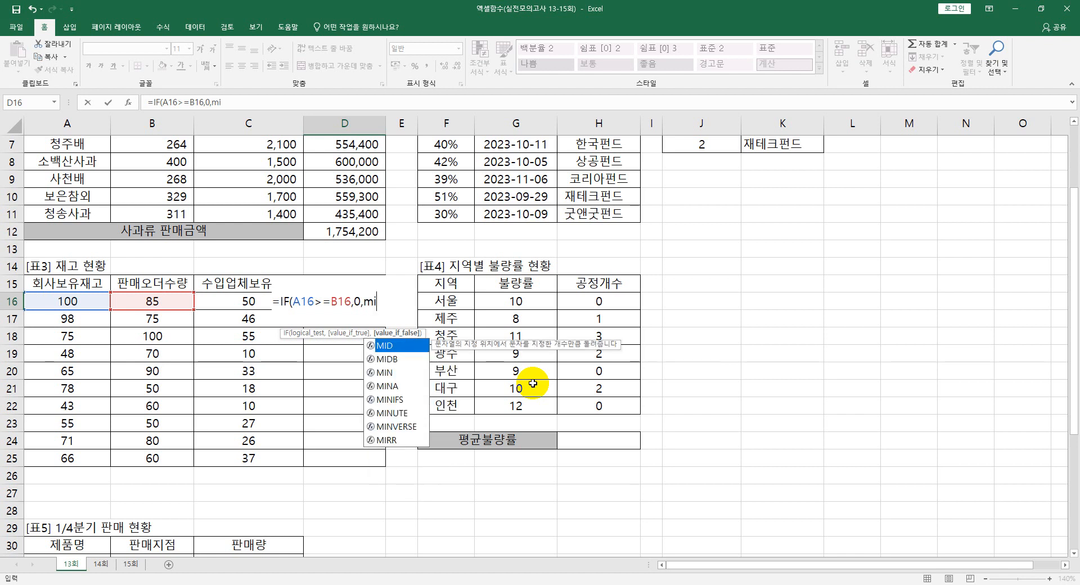
{"action": "key", "text": "Tab"}
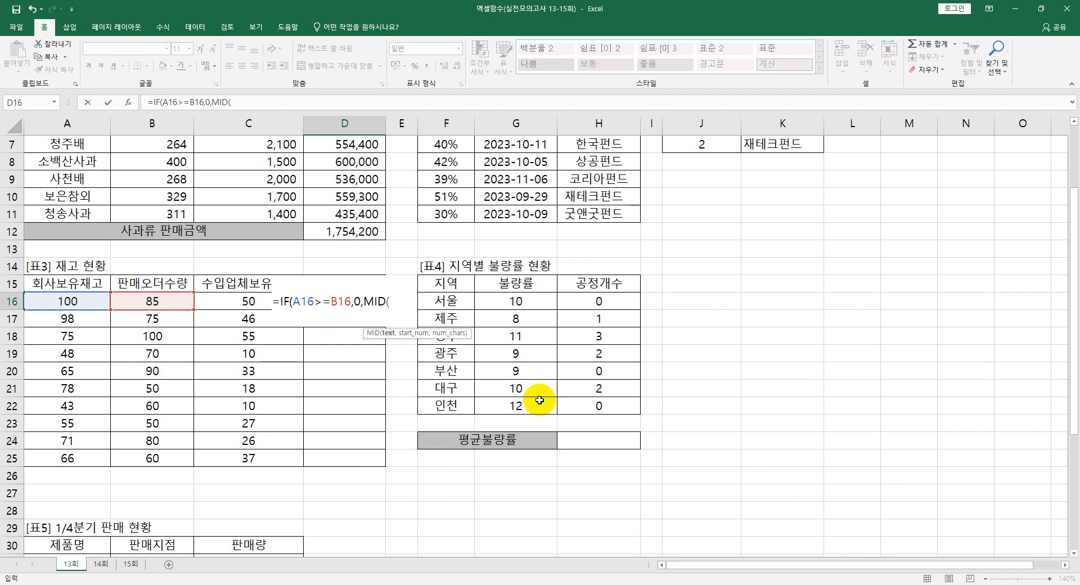
{"action": "left_click", "coordinate": [169, 299]}
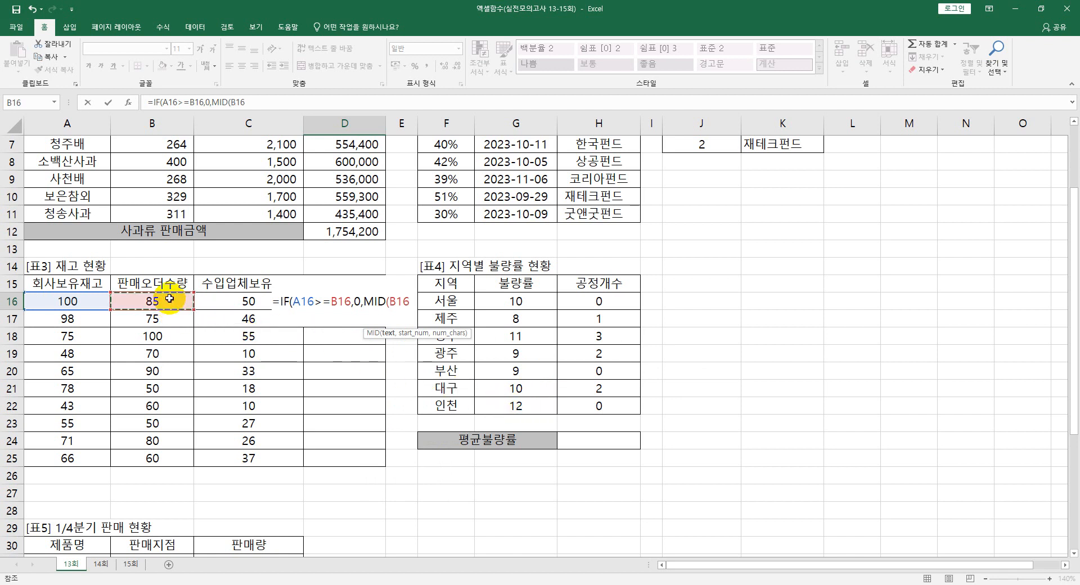
{"action": "type", "text": "-"}
{"action": "left_click", "coordinate": [61, 301]}
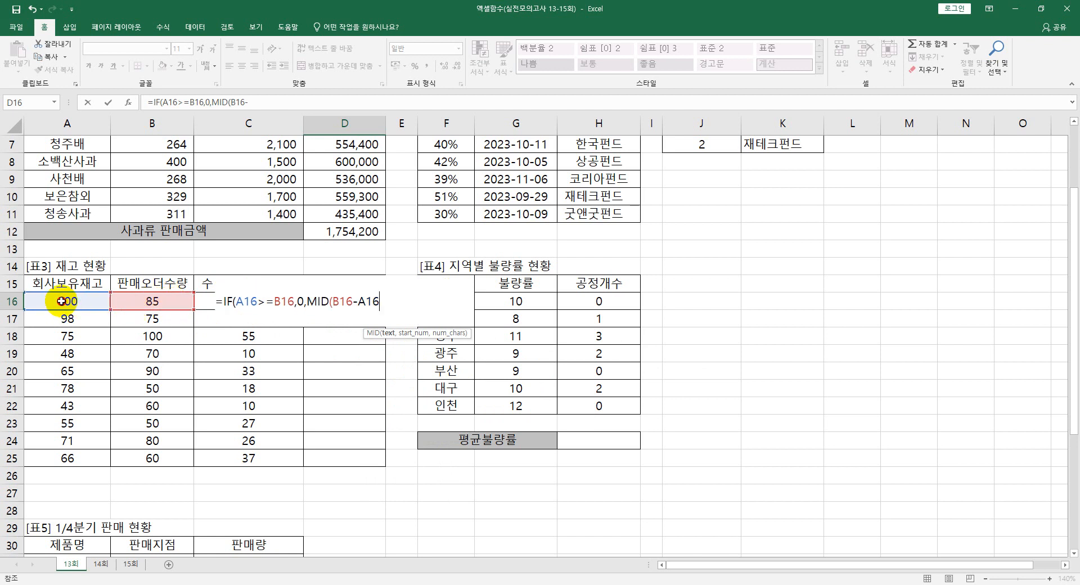
{"action": "type", "text": ","}
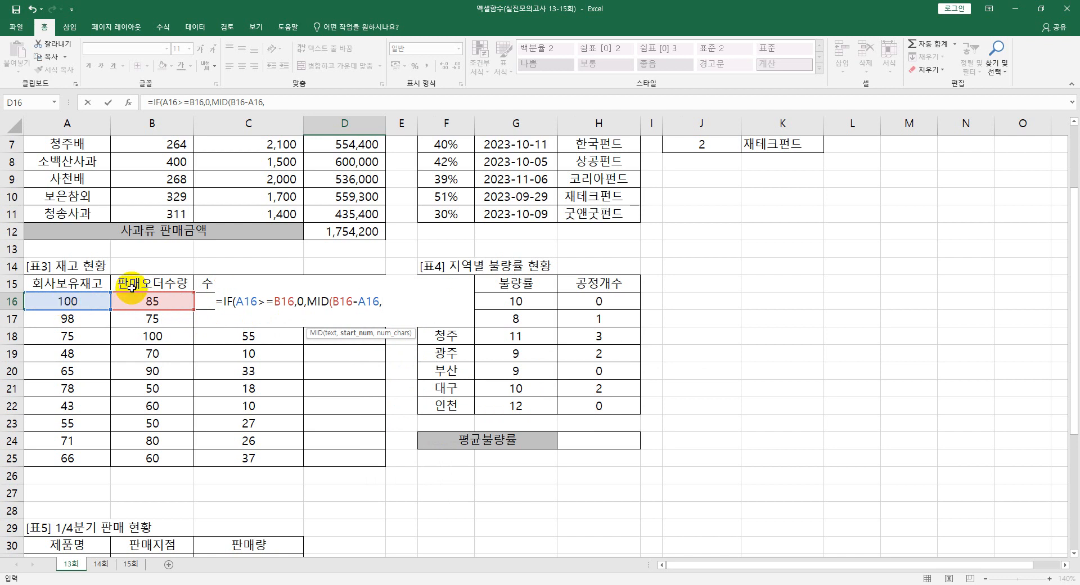
{"action": "left_click", "coordinate": [206, 284]}
{"action": "key", "text": "Down"}
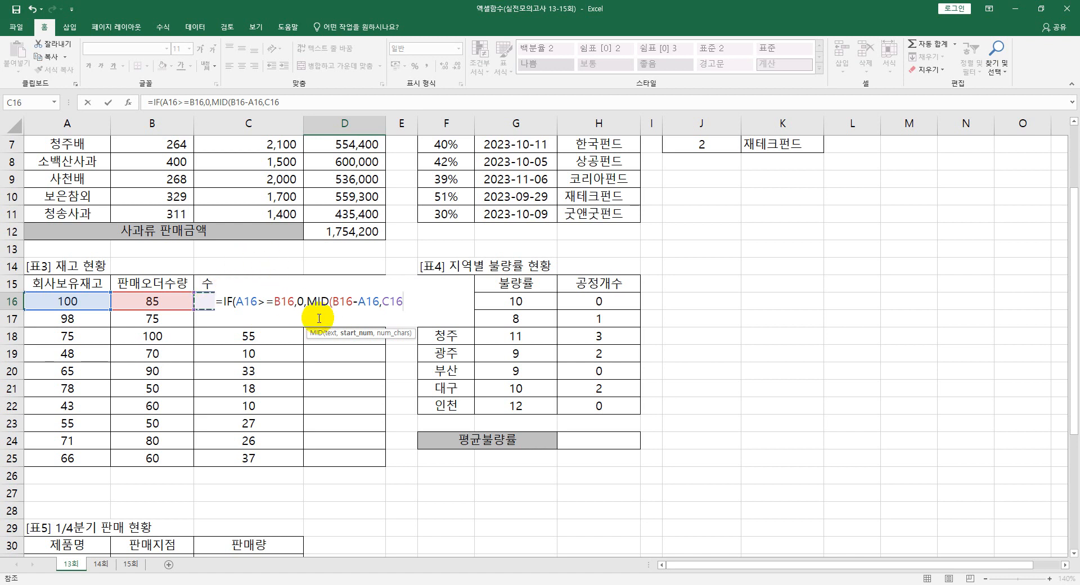
Replace MID with MIN in the D16 formula and close the nested function after C16
{"action": "left_click", "coordinate": [329, 301]}
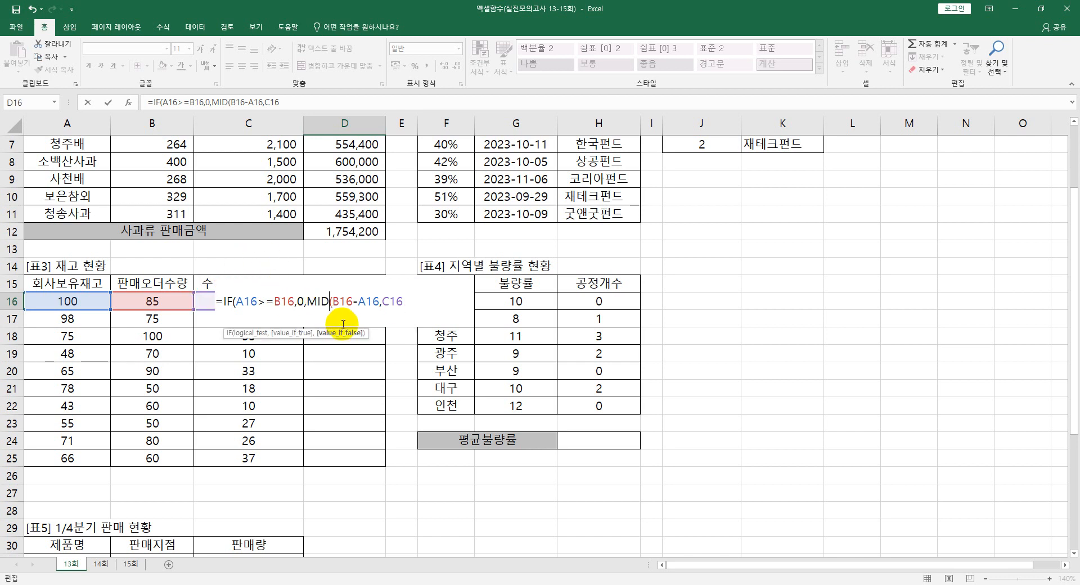
{"action": "key", "text": "BackSpace"}
{"action": "type", "text": "n"}
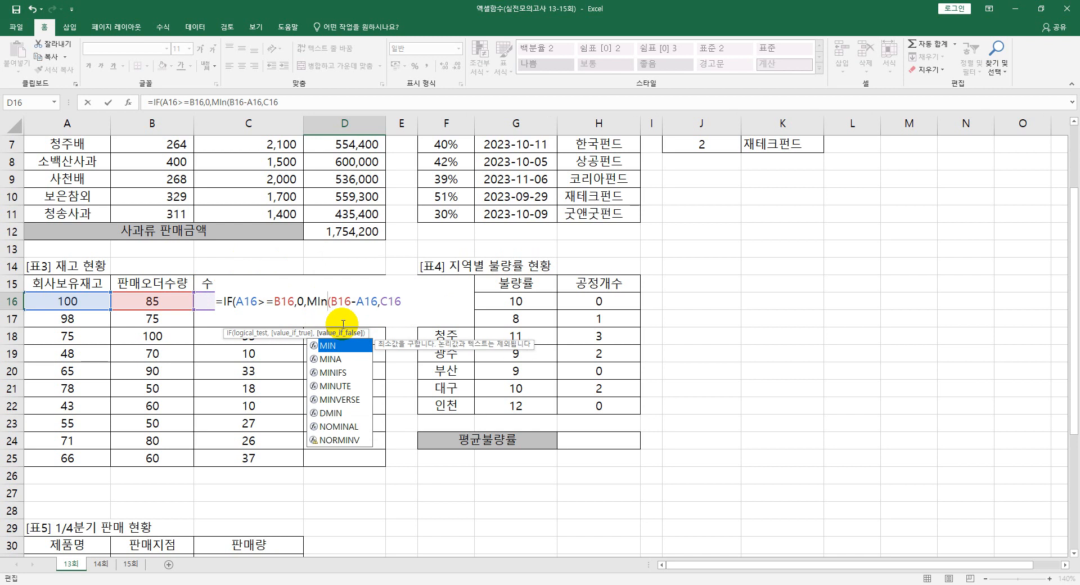
{"action": "left_click", "coordinate": [408, 301]}
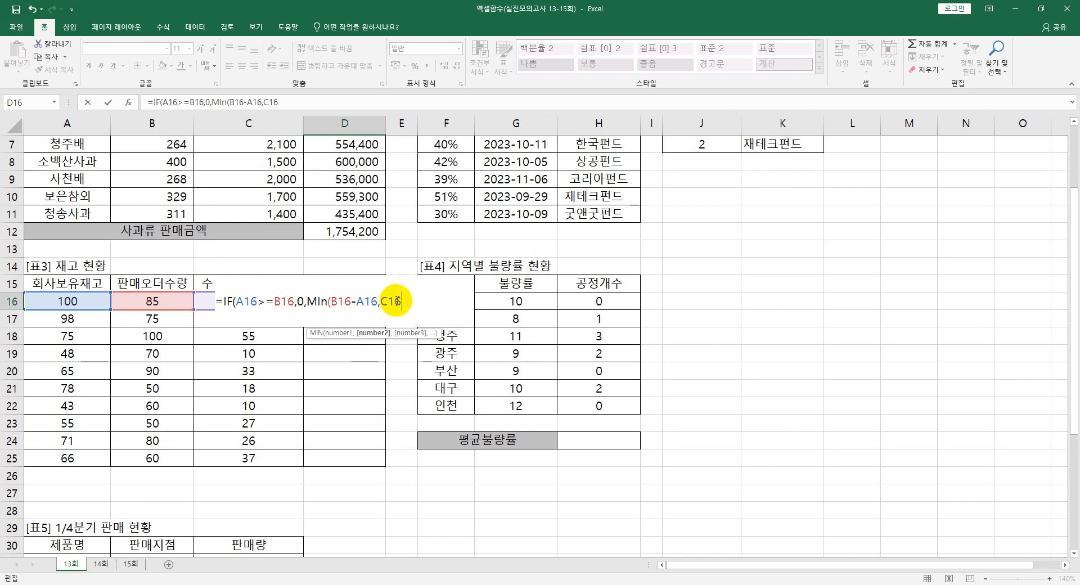
{"action": "type", "text": ")"}
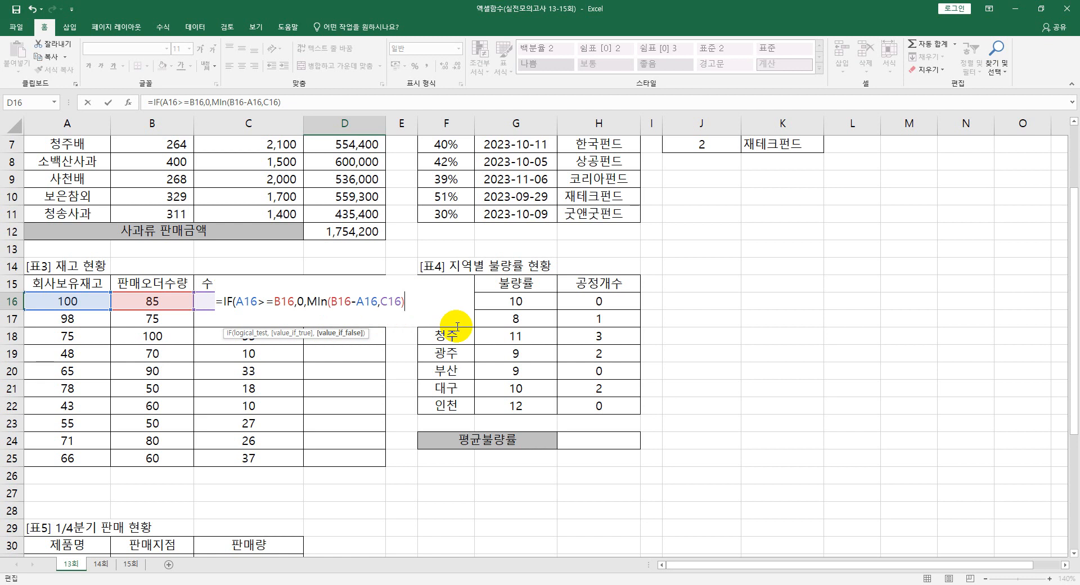
Complete the IF formula in D16 and fill it down to D25
{"action": "type", "text": ")"}
{"action": "key", "text": "Return"}
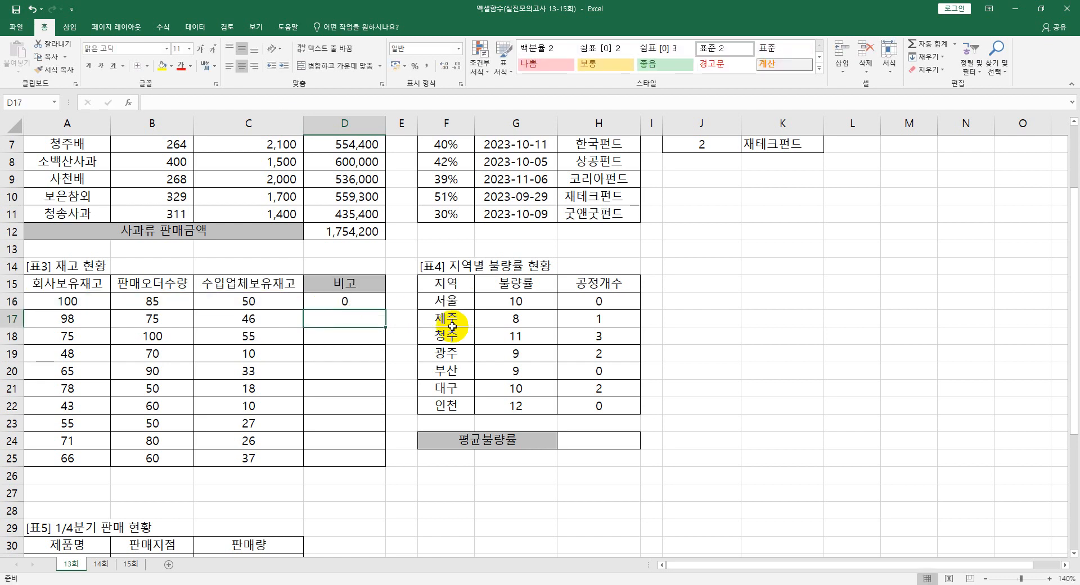
{"action": "left_click", "coordinate": [337, 303]}
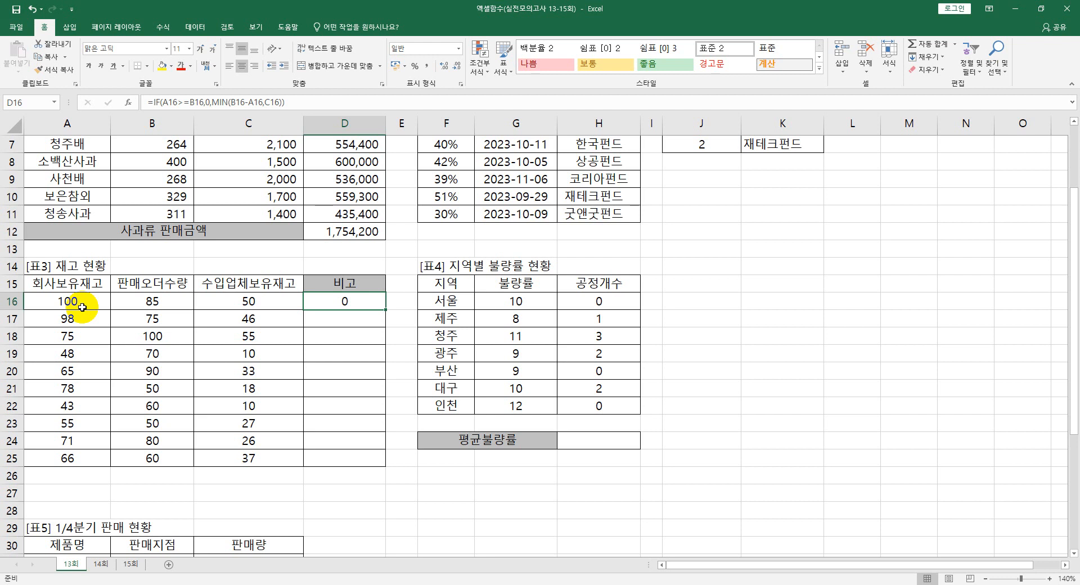
{"action": "left_click_drag", "start_coordinate": [385, 309], "coordinate": [373, 463]}
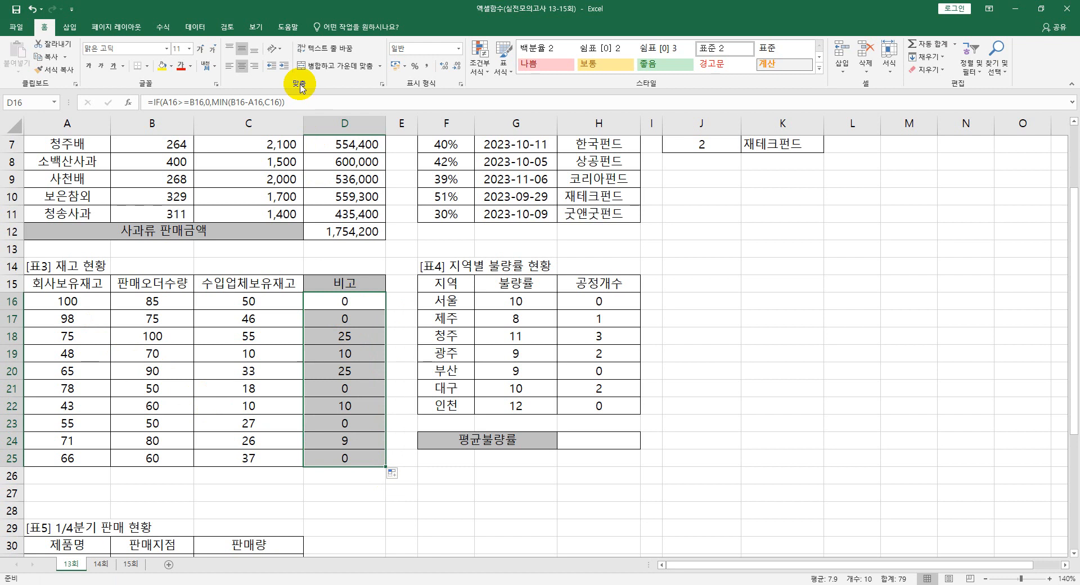
Left-align D16:D25 and clear the formulas from these cells
{"action": "left_click", "coordinate": [229, 68]}
{"action": "left_click_drag", "start_coordinate": [366, 298], "coordinate": [345, 458]}
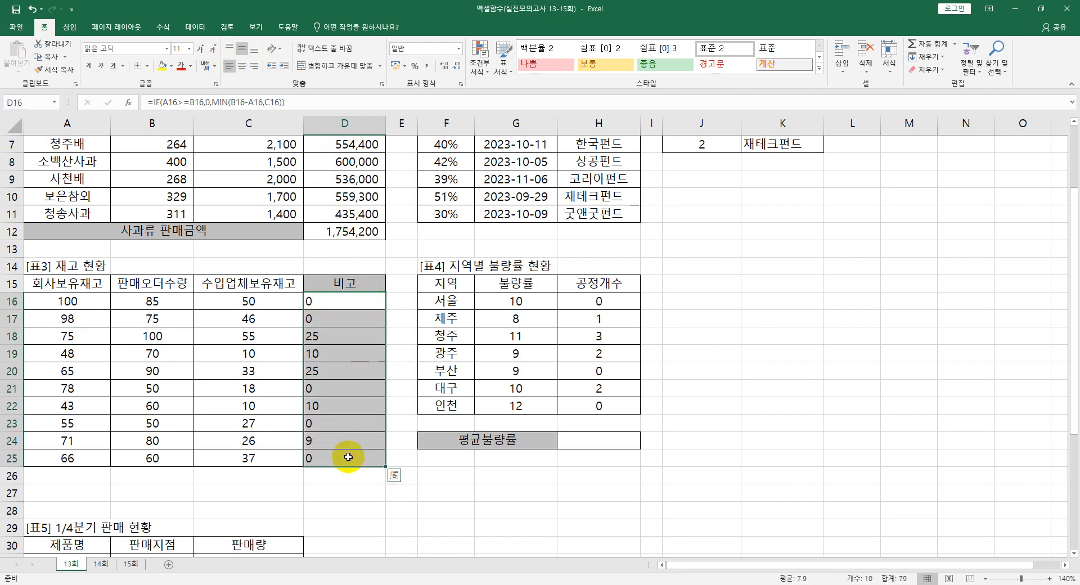
{"action": "key", "text": "Delete"}
Start the IF formula in D16 again with the test A16>=B16 and 0 as the value if true
{"action": "left_click", "coordinate": [363, 300]}
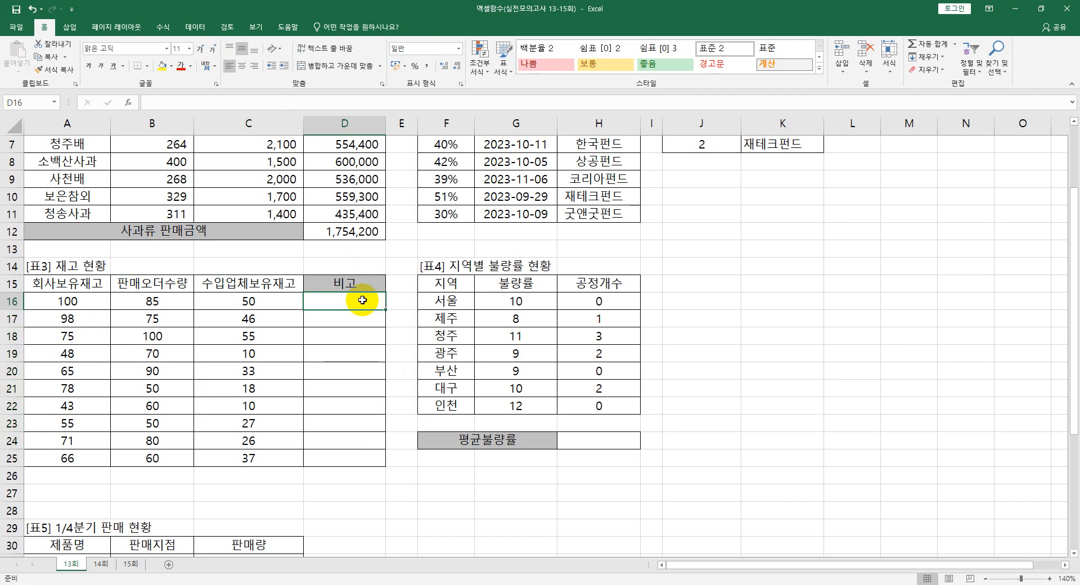
{"action": "type", "text": "=IF("}
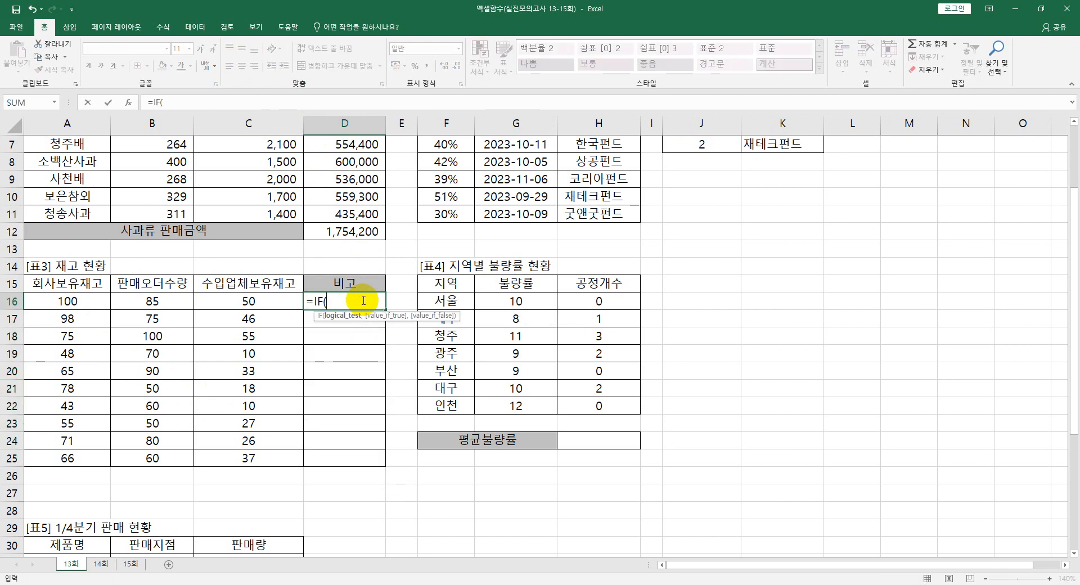
{"action": "left_click", "coordinate": [91, 305]}
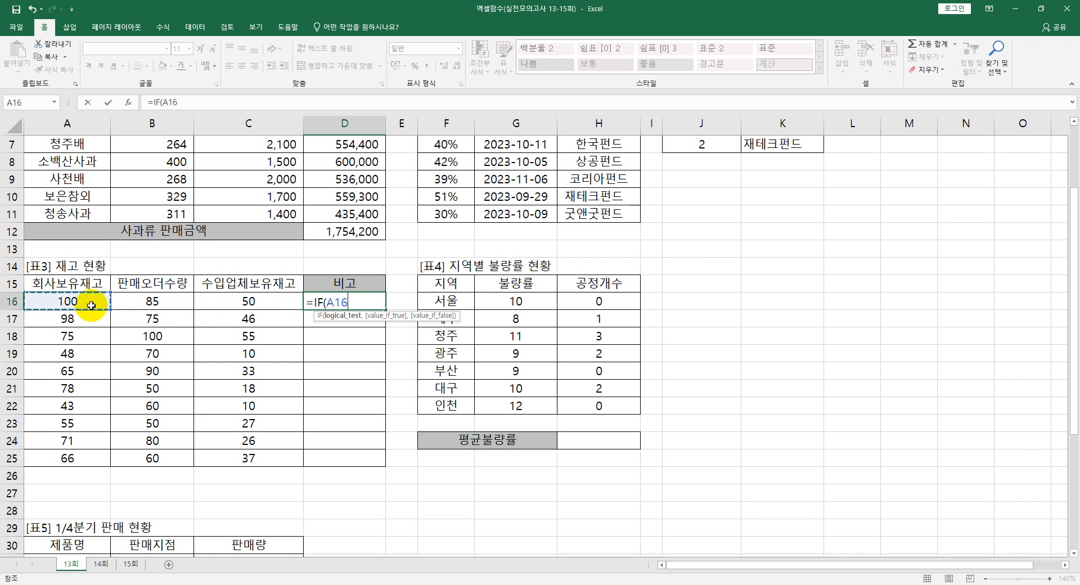
{"action": "type", "text": ">="}
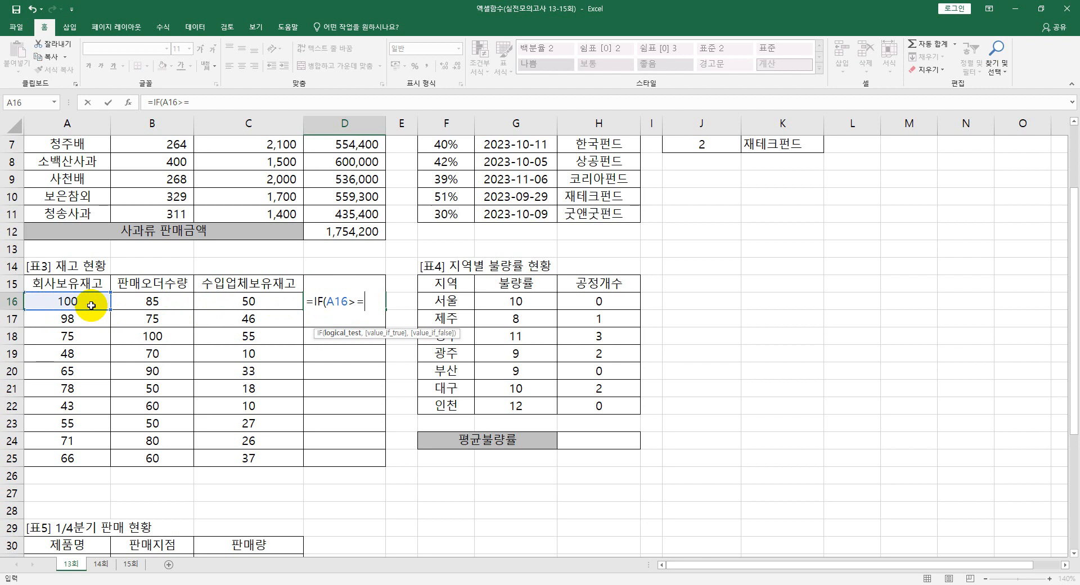
{"action": "left_click", "coordinate": [130, 302]}
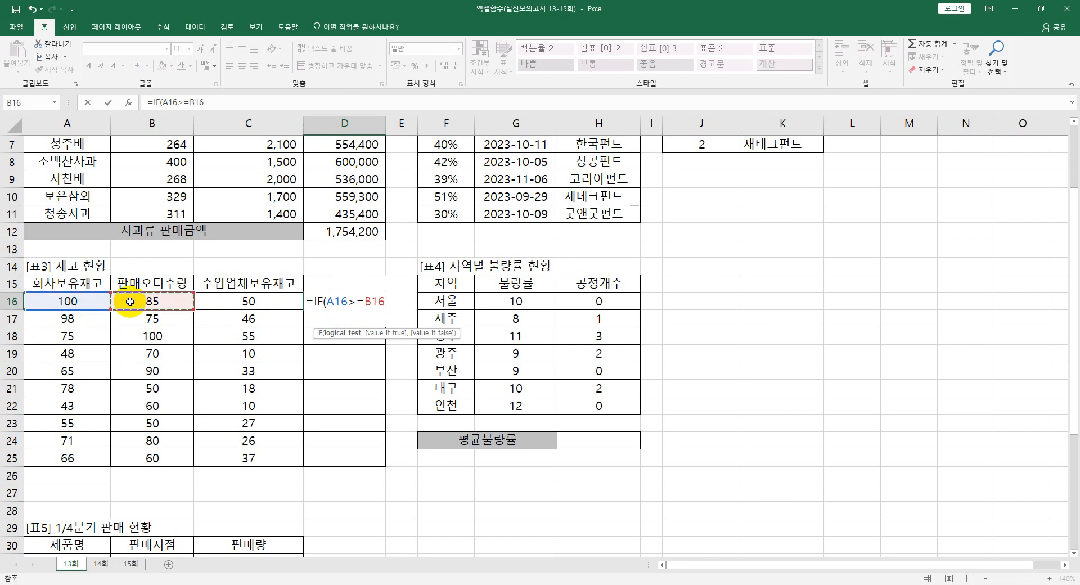
{"action": "type", "text": ",0,"}
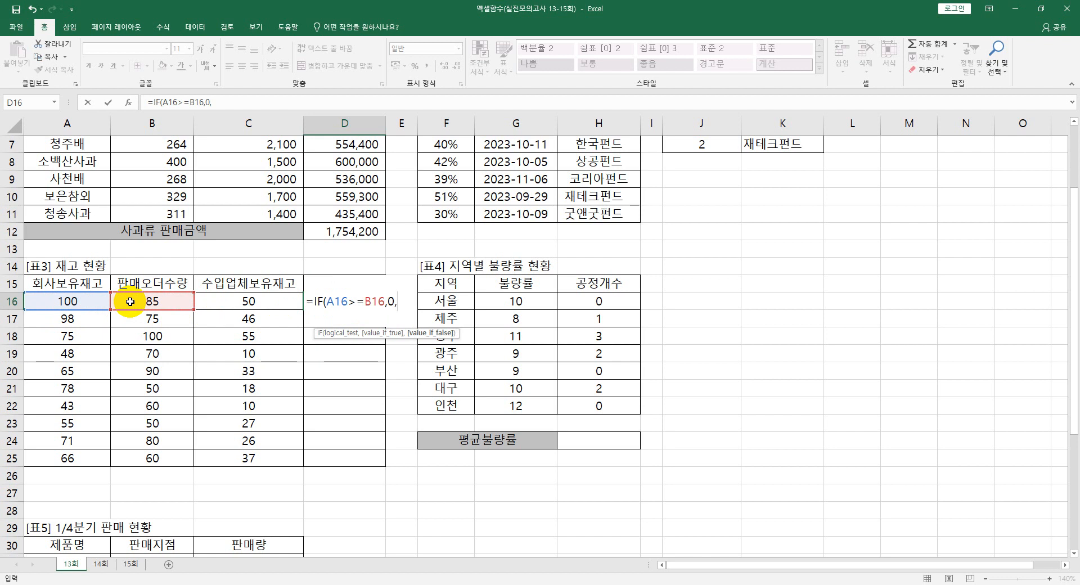
Complete the D16 formula with MIN(B16-A16,C16) as the value if false and enter it
{"action": "type", "text": "min"}
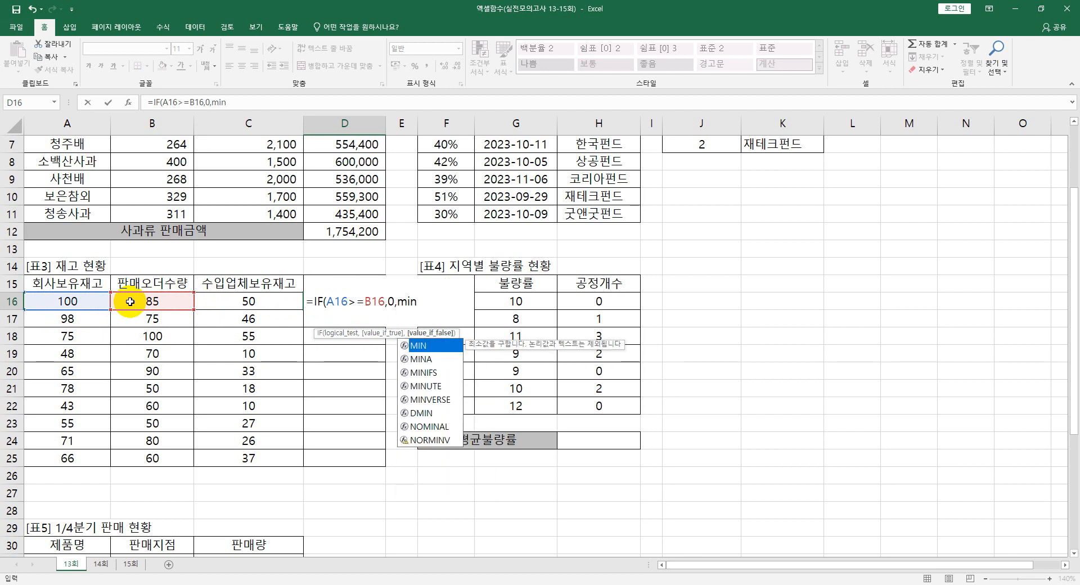
{"action": "key", "text": "Tab"}
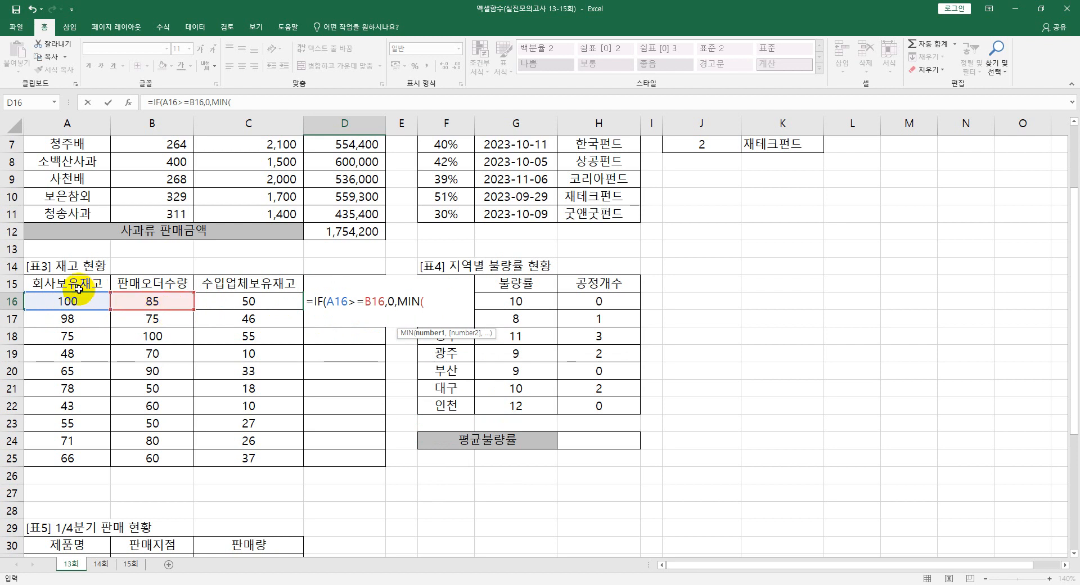
{"action": "left_click", "coordinate": [140, 301]}
{"action": "type", "text": "-"}
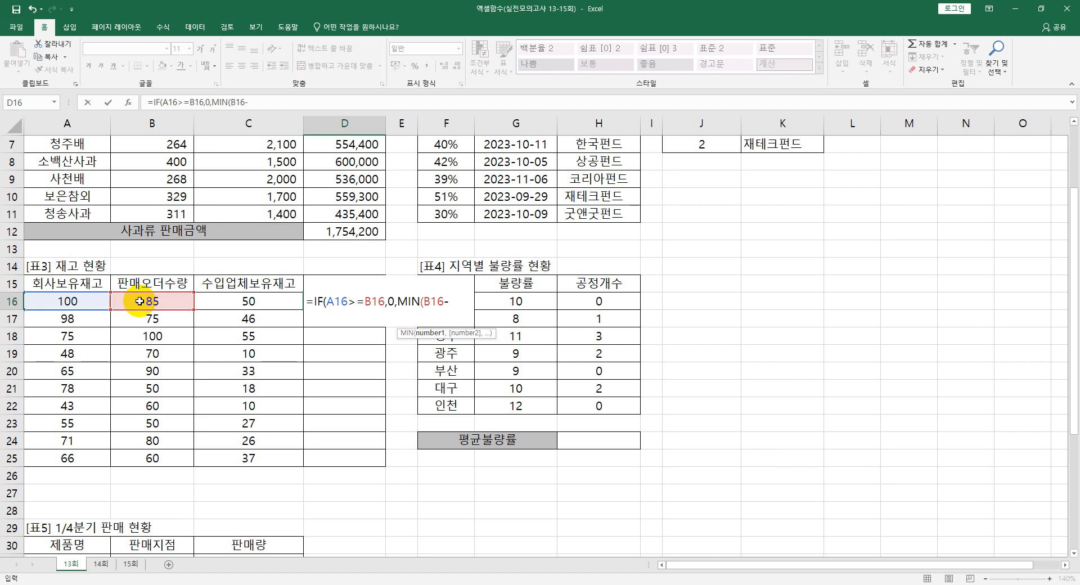
{"action": "left_click", "coordinate": [77, 302]}
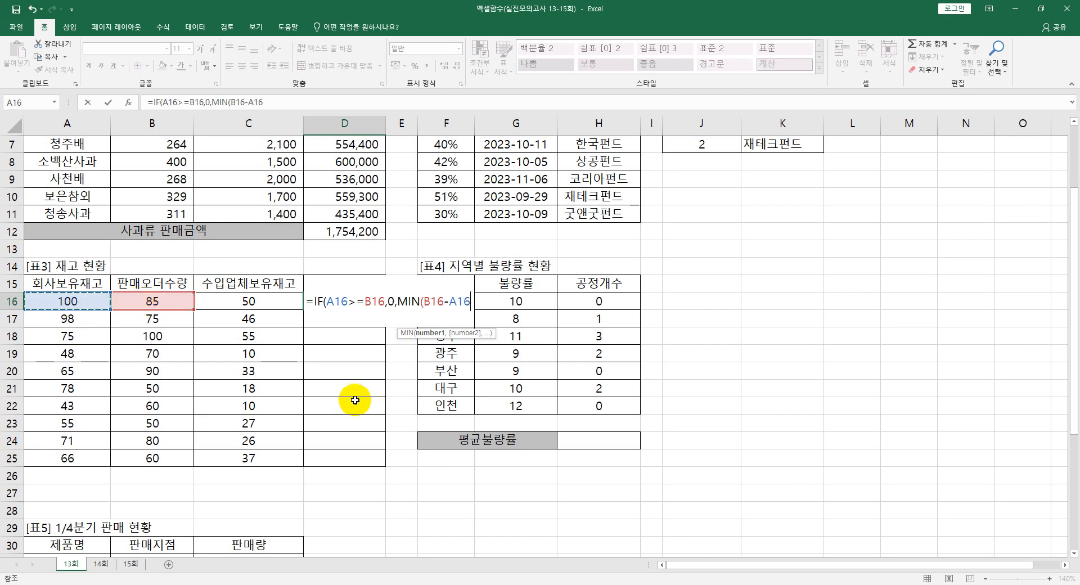
{"action": "type", "text": ","}
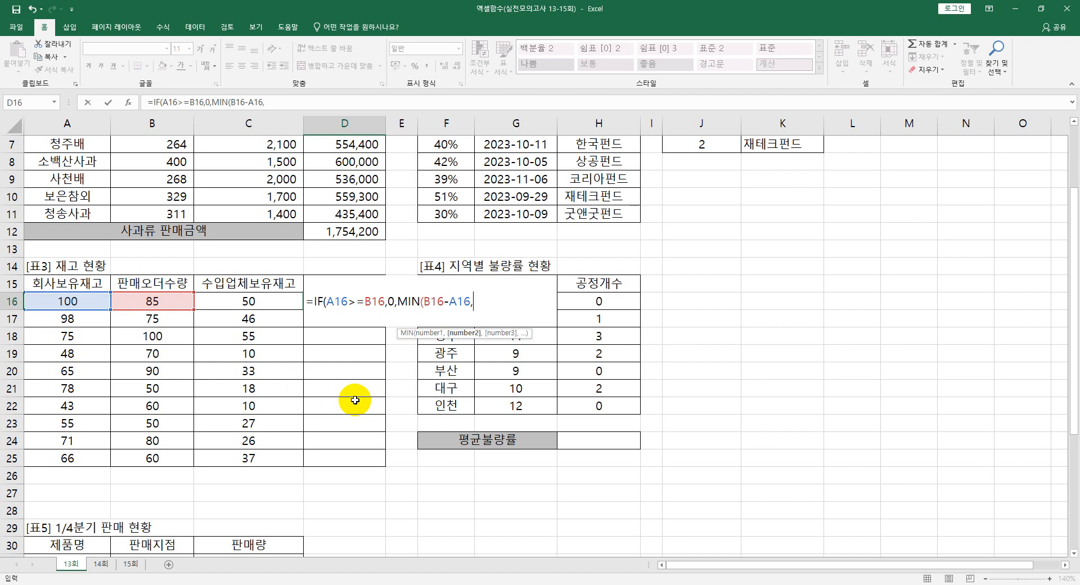
{"action": "left_click", "coordinate": [274, 304]}
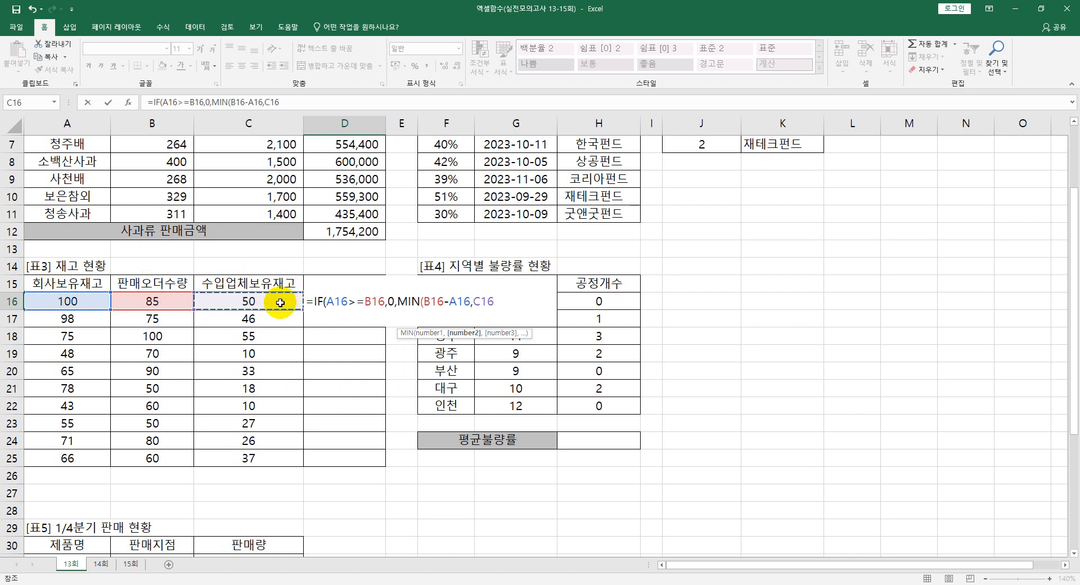
{"action": "type", "text": ")"}
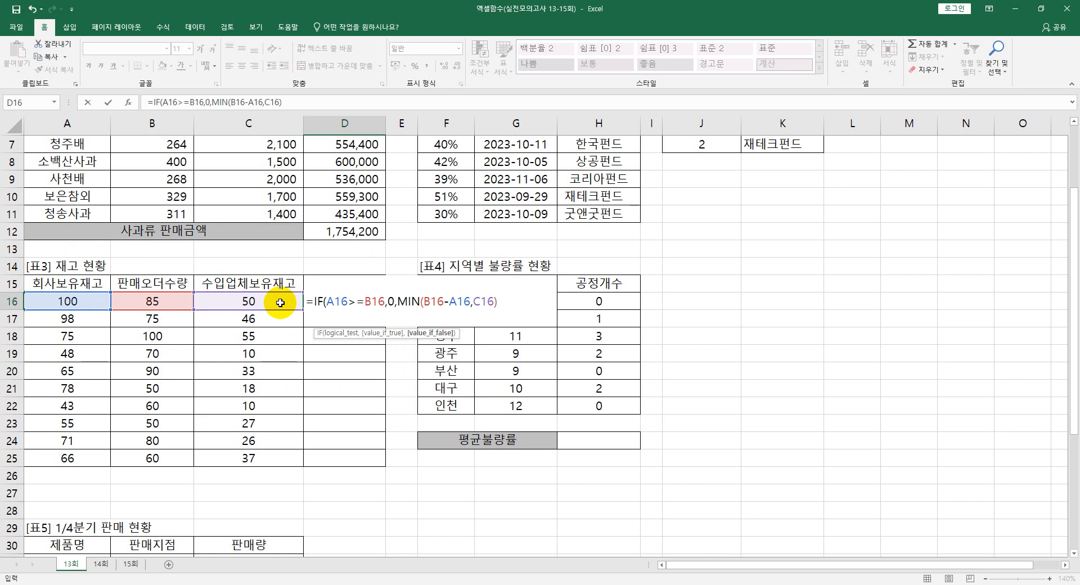
{"action": "key", "text": "Return"}
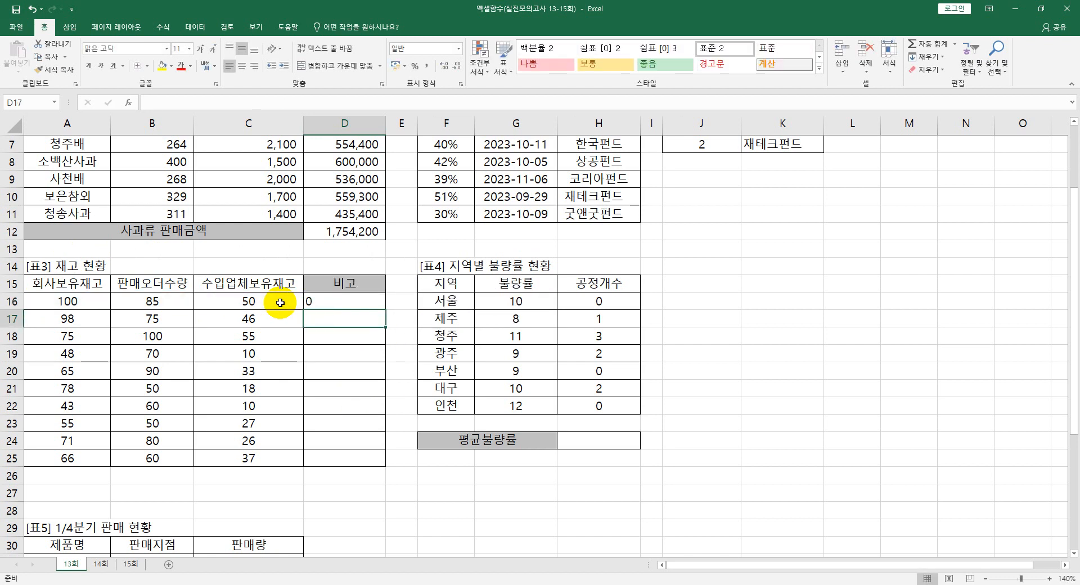
Fill the D16 formula down to D25 and center-align the 비고 results
{"action": "left_click", "coordinate": [329, 303]}
{"action": "left_click_drag", "start_coordinate": [386, 310], "coordinate": [382, 464]}
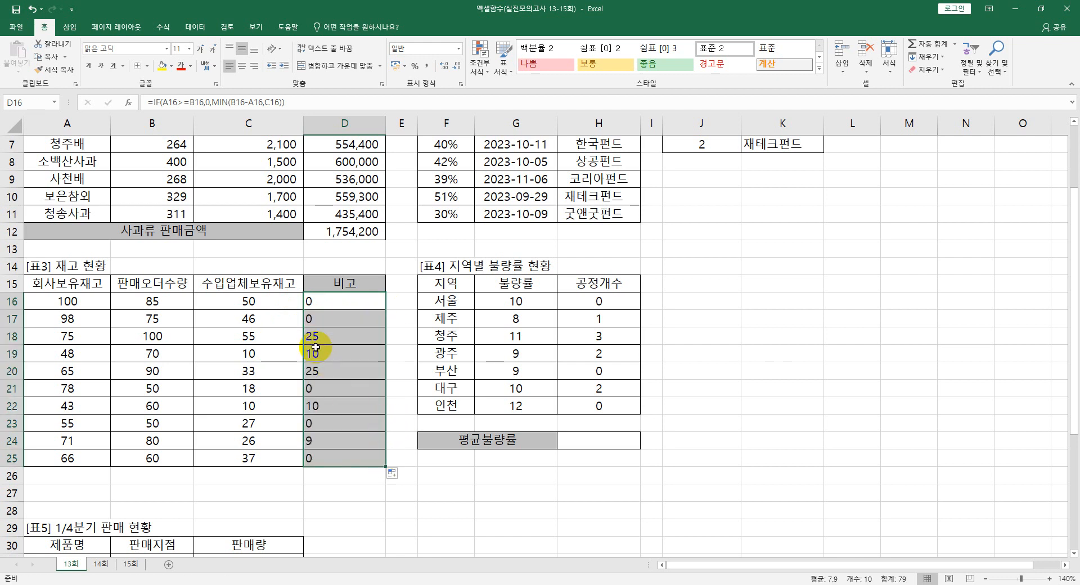
{"action": "left_click", "coordinate": [244, 69]}
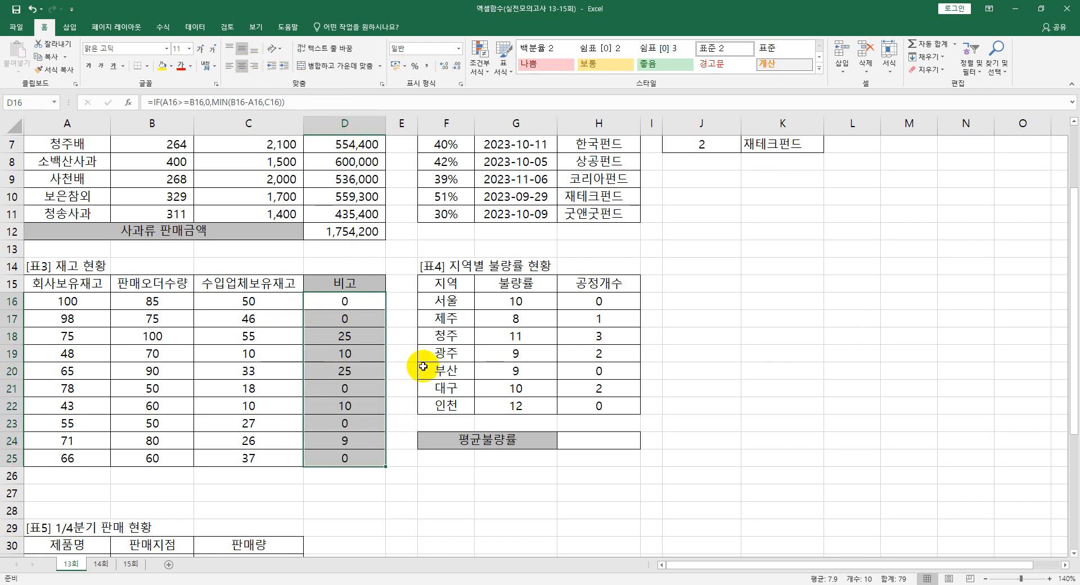
Start the 평균불량률 formula in H24 with the sum of the 불량률 values, SUM(G16:G22)
{"action": "left_click", "coordinate": [587, 444]}
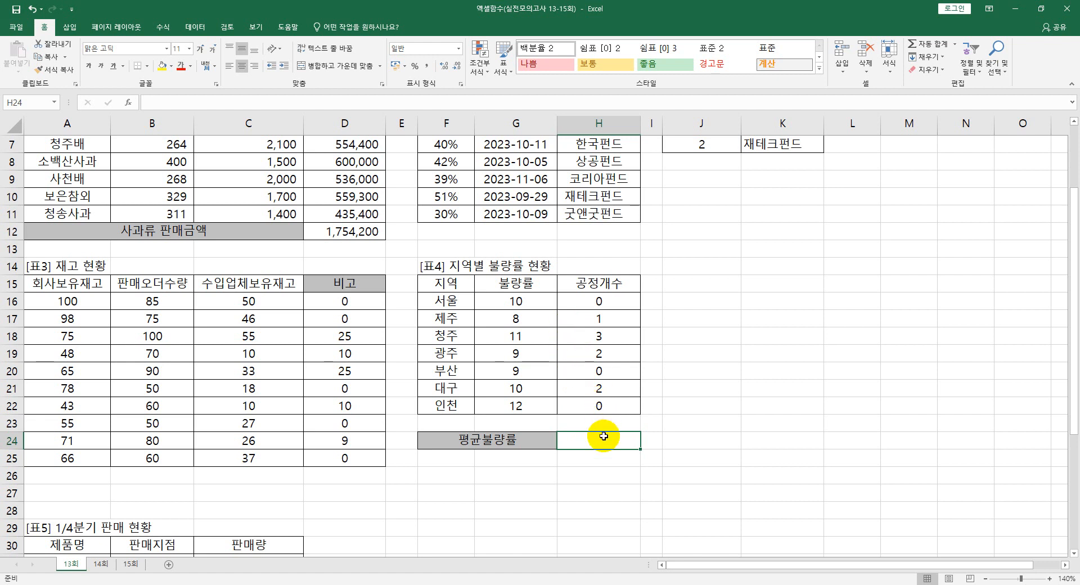
{"action": "type", "text": "=sum"}
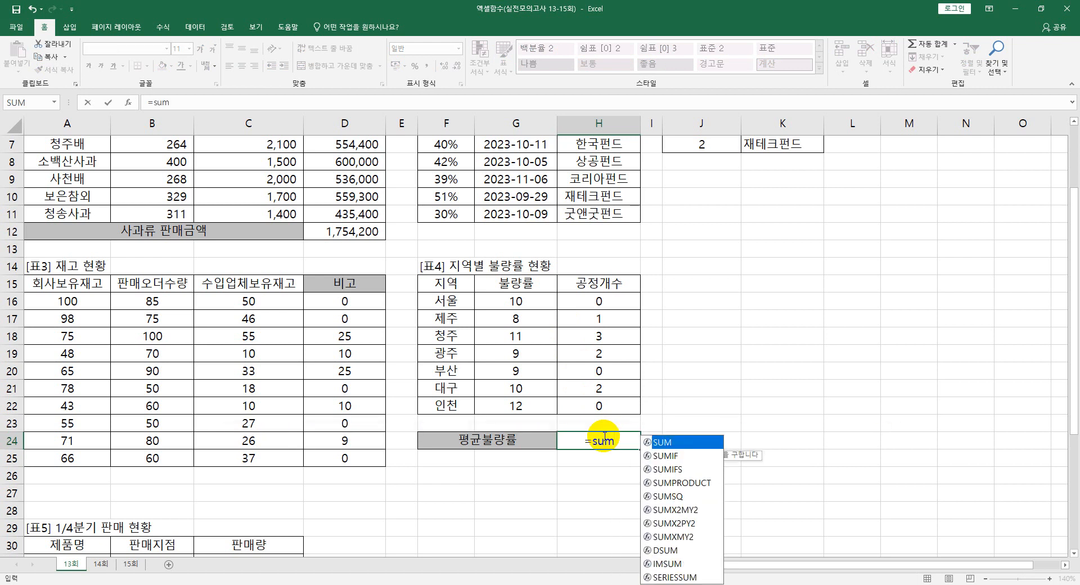
{"action": "key", "text": "Tab"}
{"action": "left_click_drag", "start_coordinate": [530, 305], "coordinate": [532, 403]}
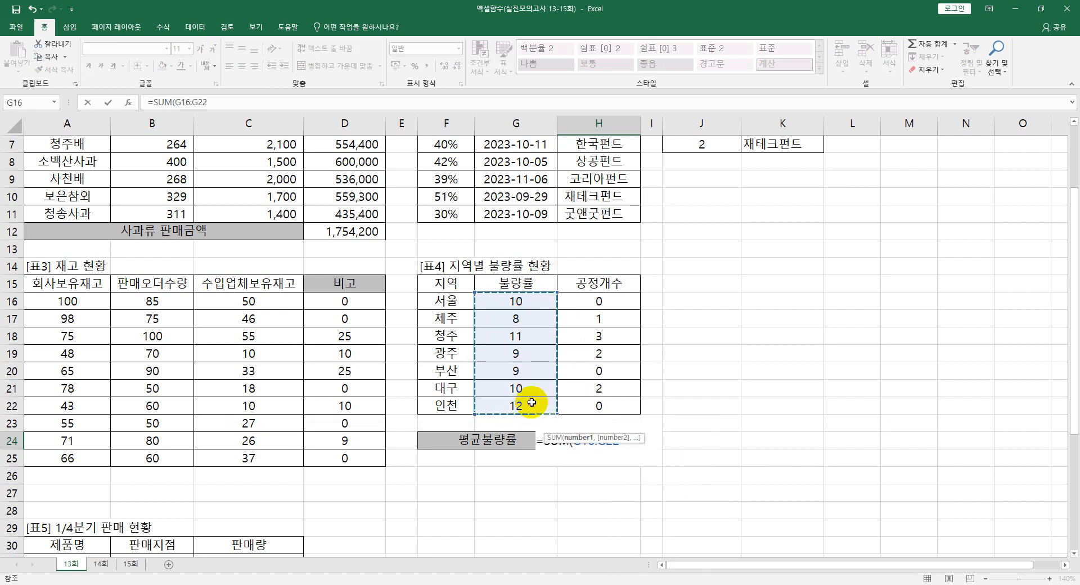
{"action": "type", "text": ")"}
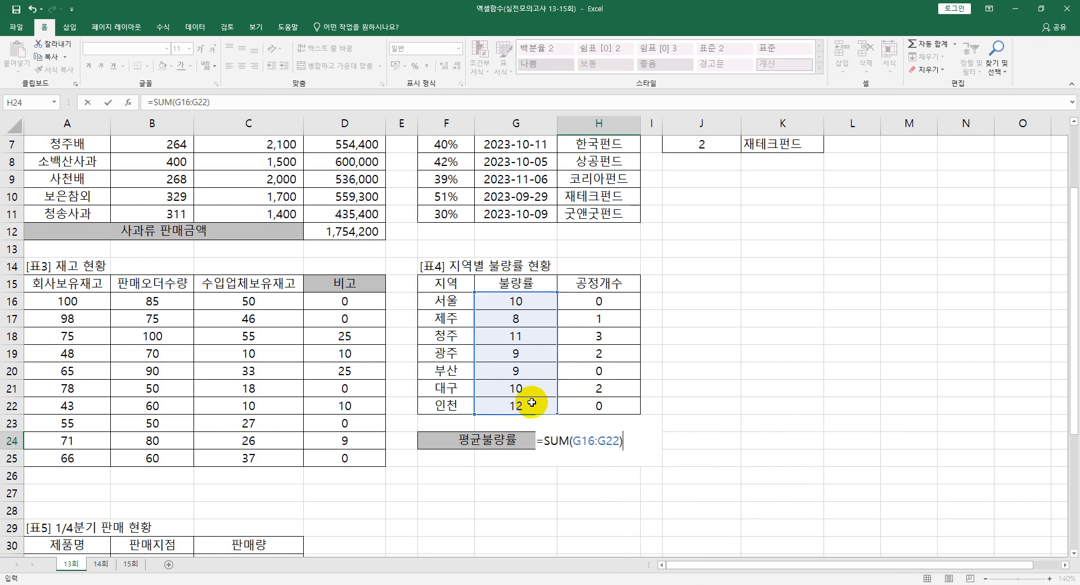
Divide the sum in H24 by COUNTIF(H16:H22,"<>0") and enter the formula
{"action": "type", "text": "/cou"}
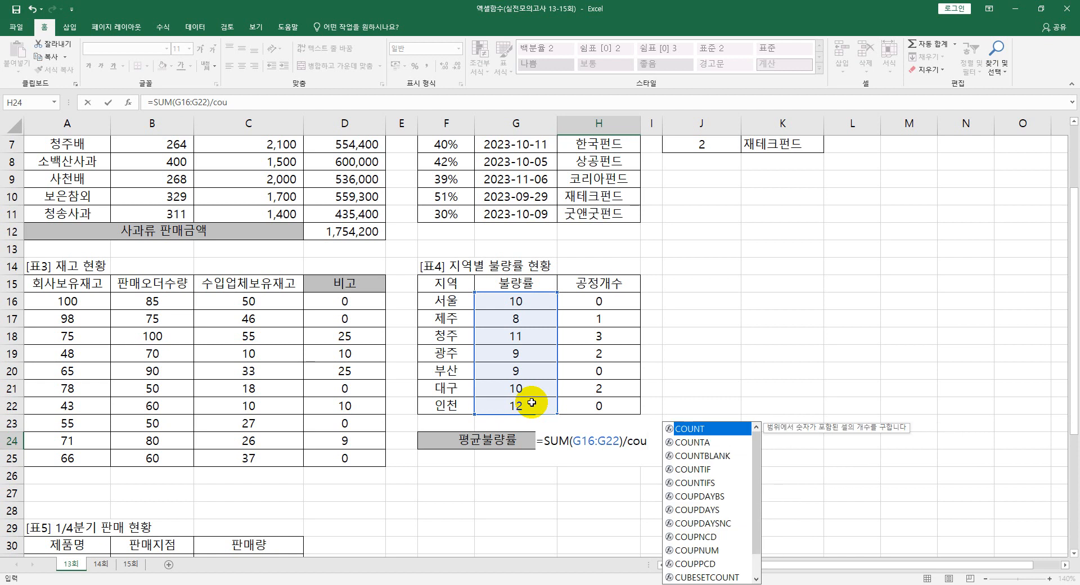
{"action": "key", "text": "Down"}
{"action": "key", "text": "Down"}
{"action": "key", "text": "Down"}
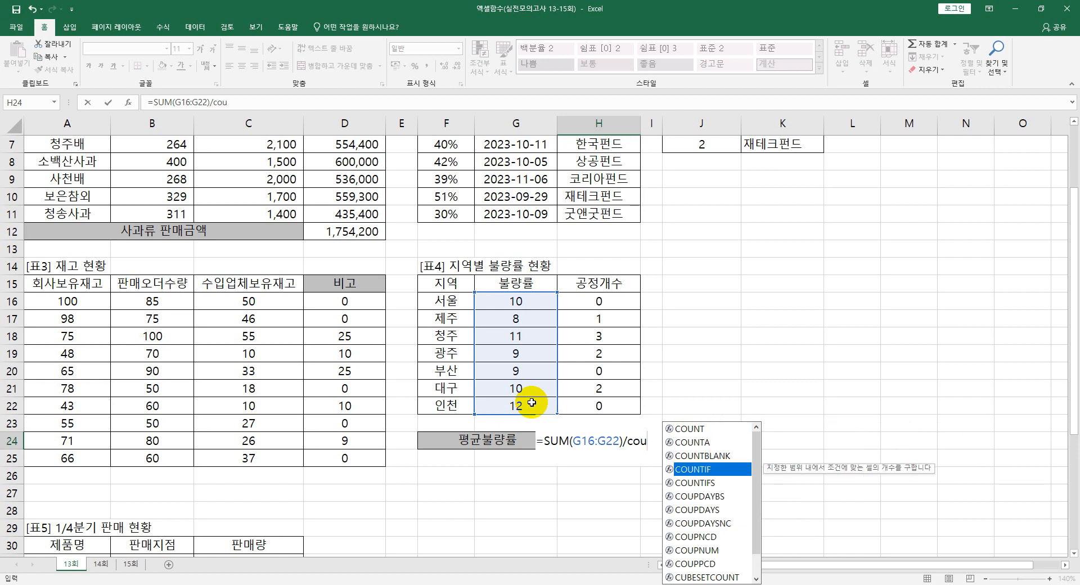
{"action": "key", "text": "Tab"}
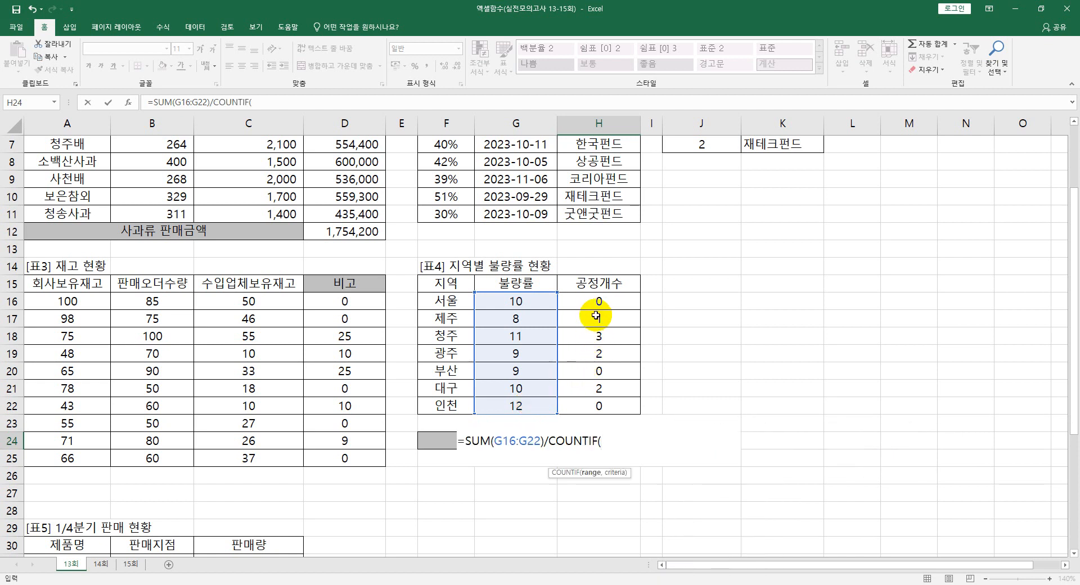
{"action": "left_click_drag", "start_coordinate": [595, 303], "coordinate": [587, 409]}
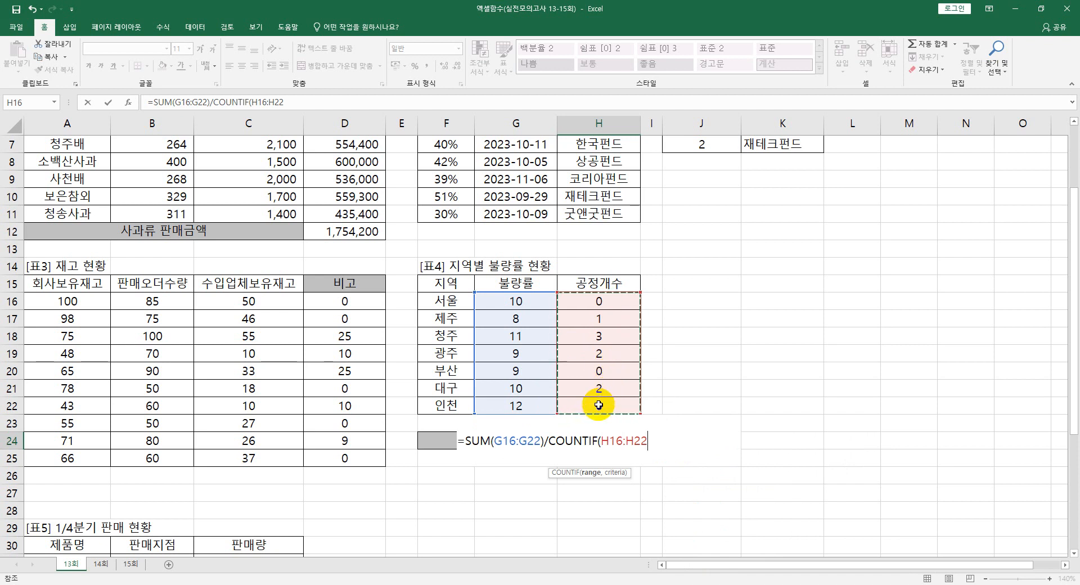
{"action": "type", "text": ","}
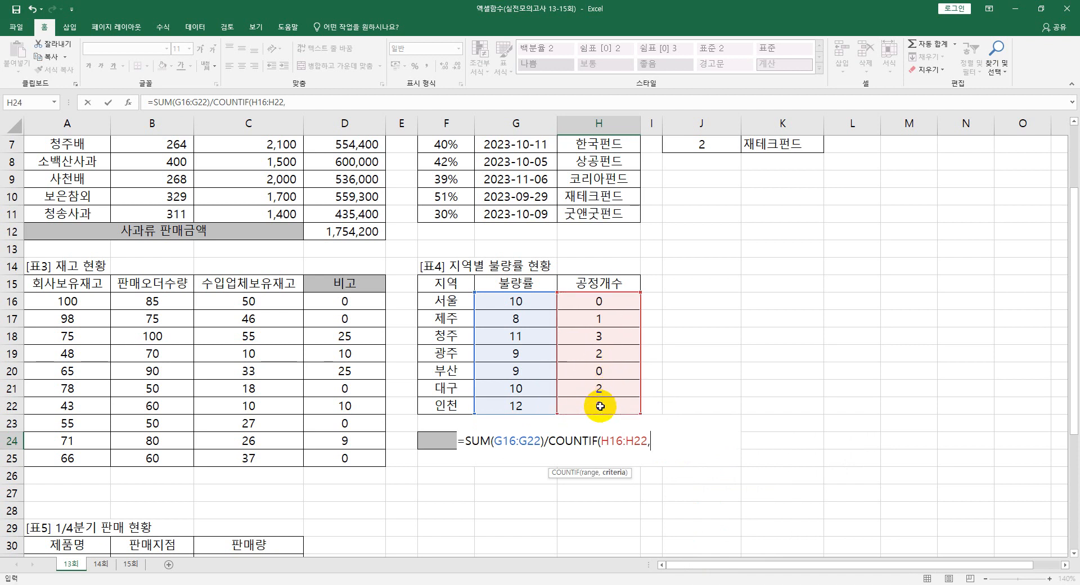
{"action": "type", "text": "\"<>"}
{"action": "type", "text": "0\""}
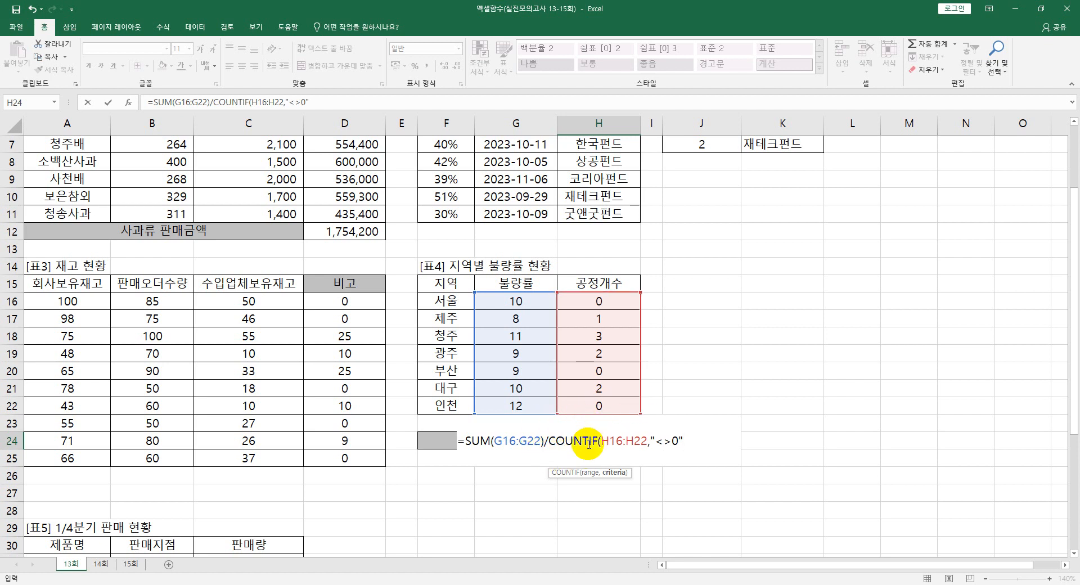
{"action": "type", "text": ")"}
{"action": "key", "text": "Return"}
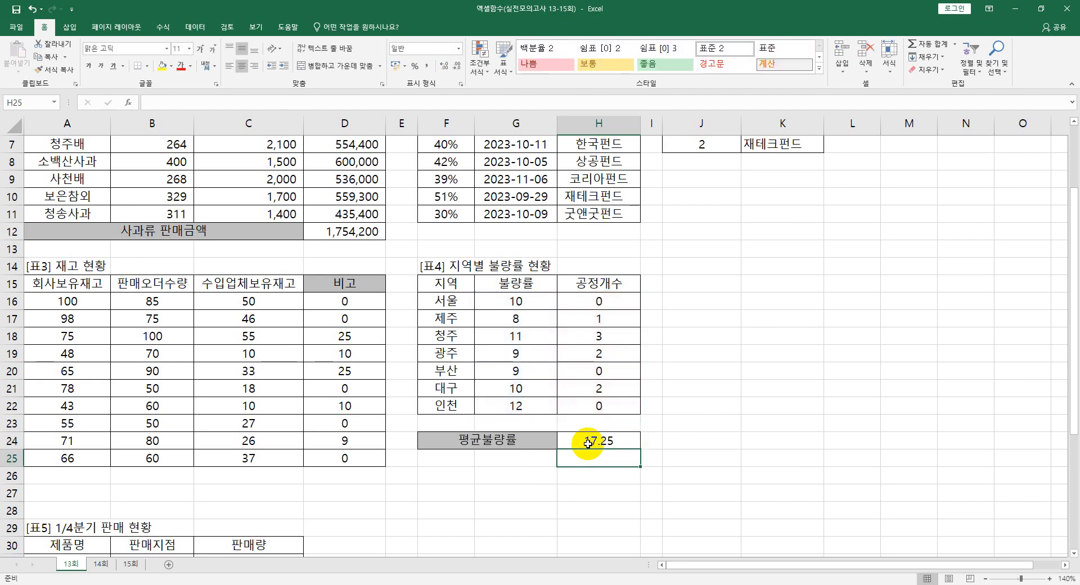
Wrap the H24 formula in TRUNC with 0 decimal digits
{"action": "left_click", "coordinate": [616, 442]}
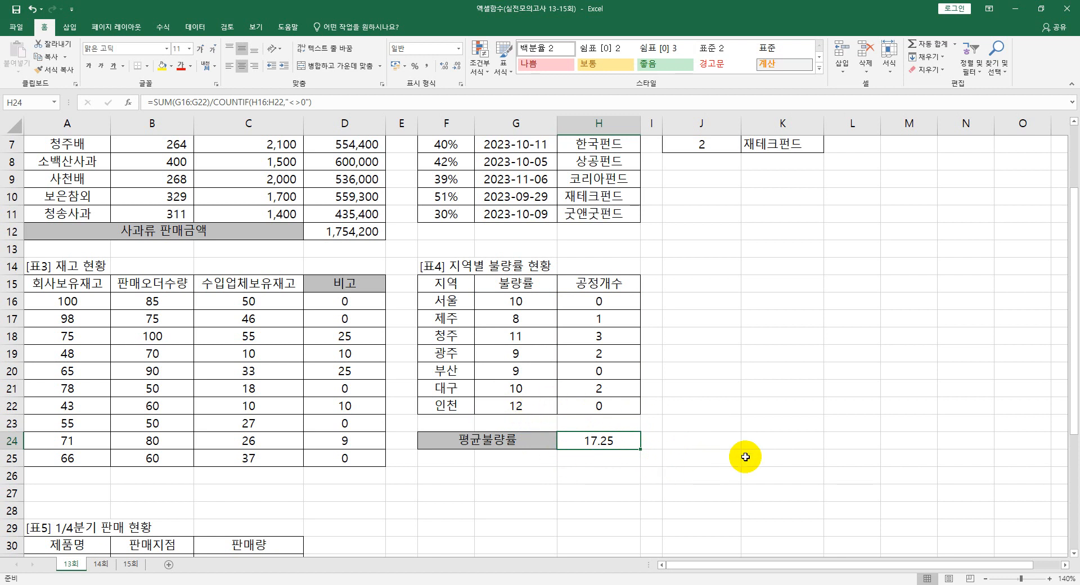
{"action": "double_click", "coordinate": [598, 436]}
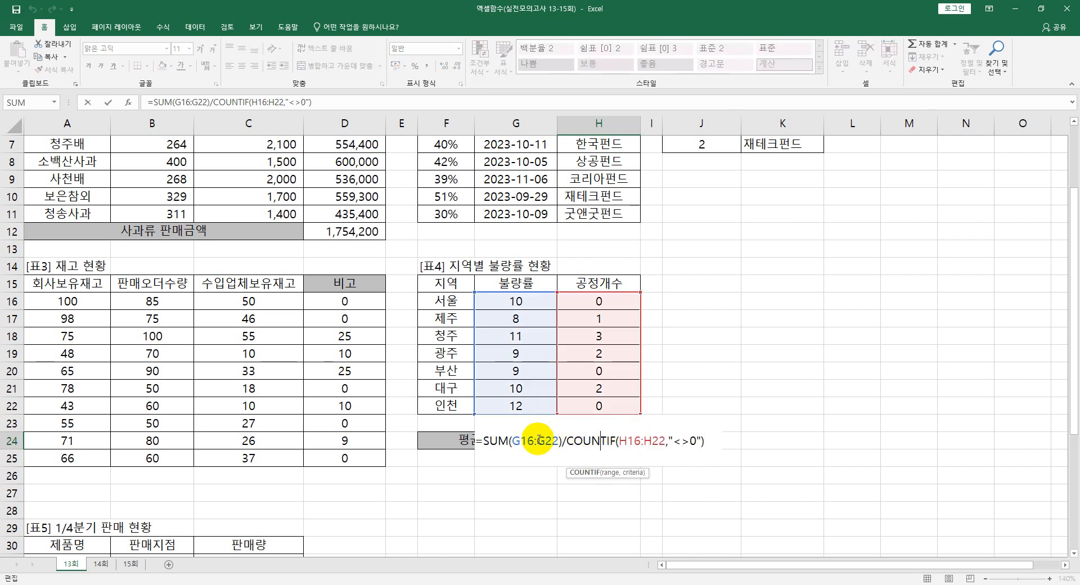
{"action": "left_click", "coordinate": [484, 440]}
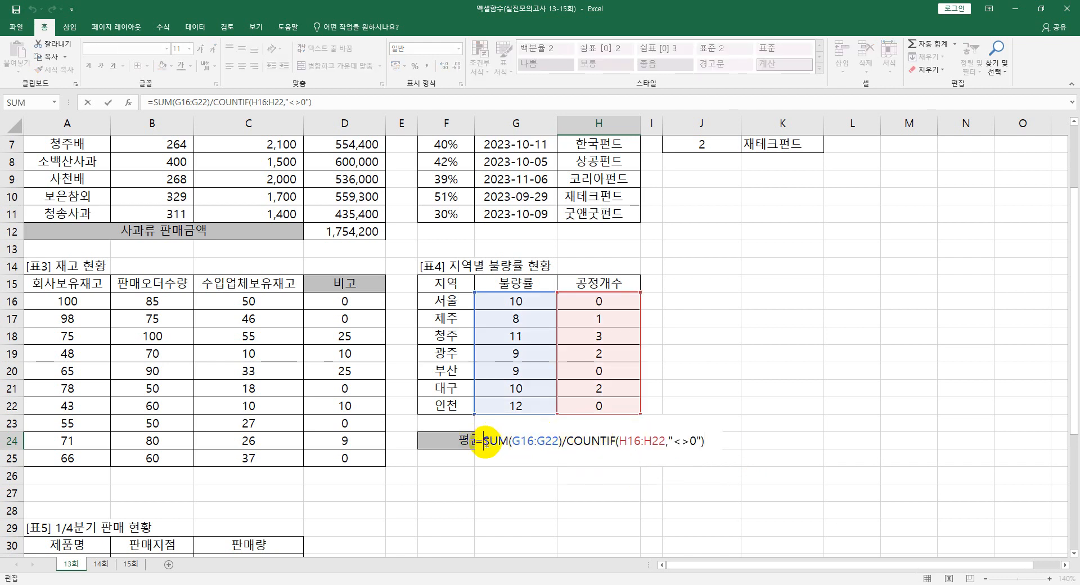
{"action": "type", "text": "tru"}
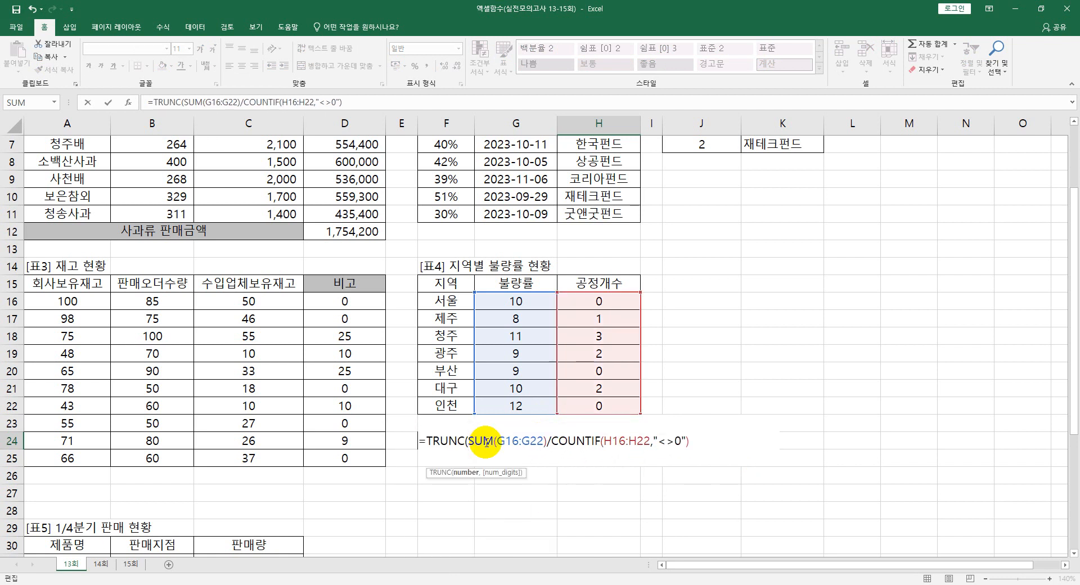
{"action": "type", "text": ",0)"}
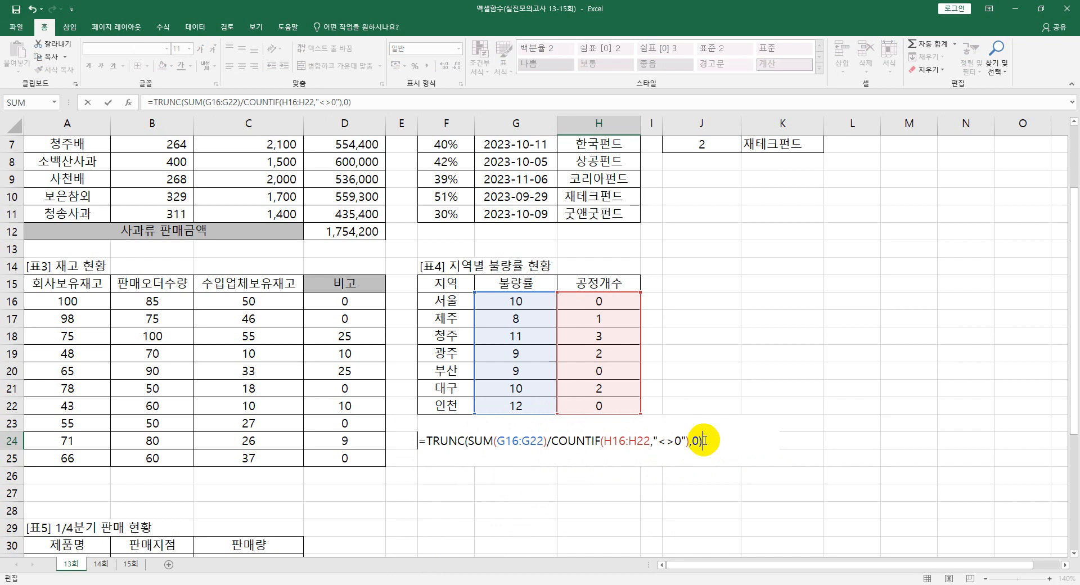
{"action": "key", "text": "Return"}
{"action": "key", "text": "Up"}
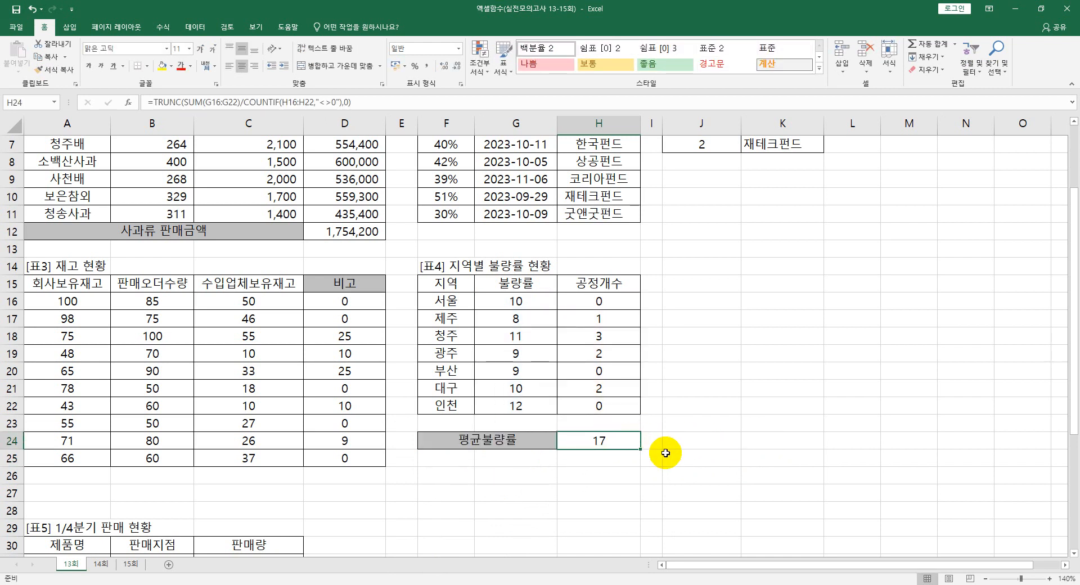
Copy the 판매지점 header and a 강북 entry from table 5 into D30:D31 as the criteria range
{"action": "scroll", "coordinate": [665, 452], "scroll_direction": "down", "scroll_amount": 5}
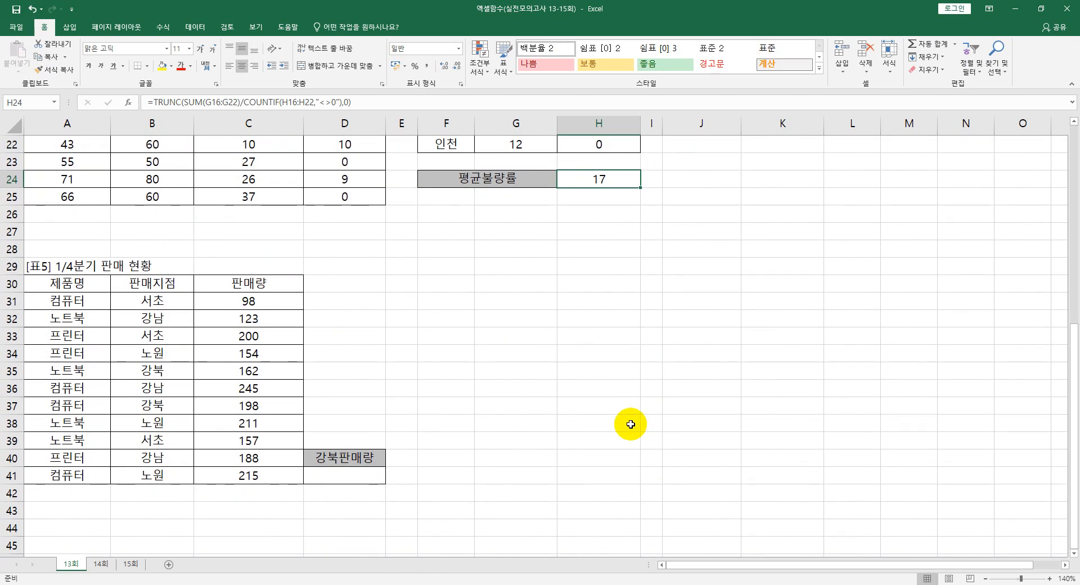
{"action": "left_click", "coordinate": [356, 476]}
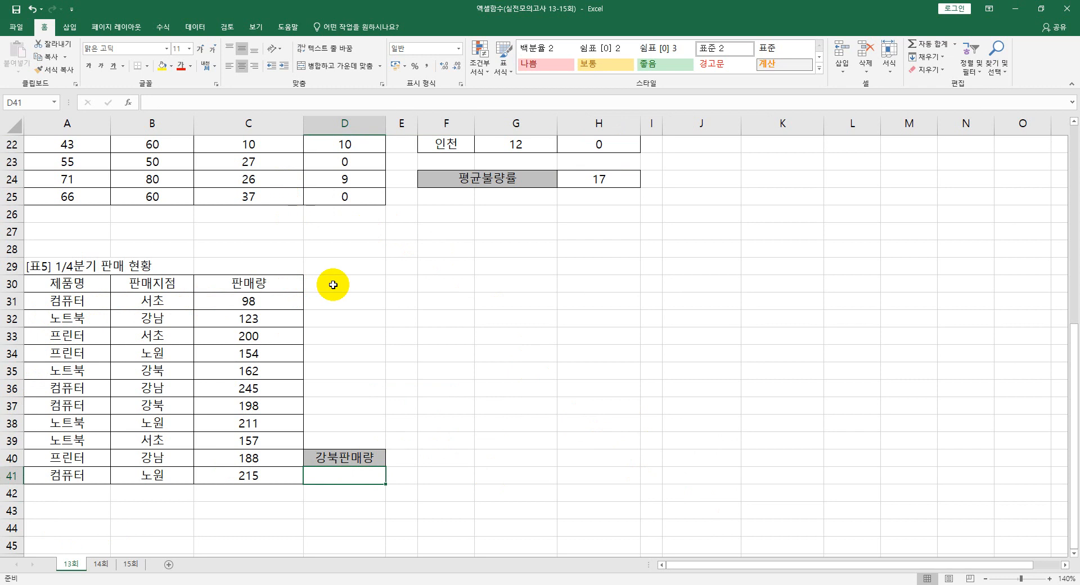
{"action": "left_click_drag", "start_coordinate": [333, 285], "coordinate": [373, 436]}
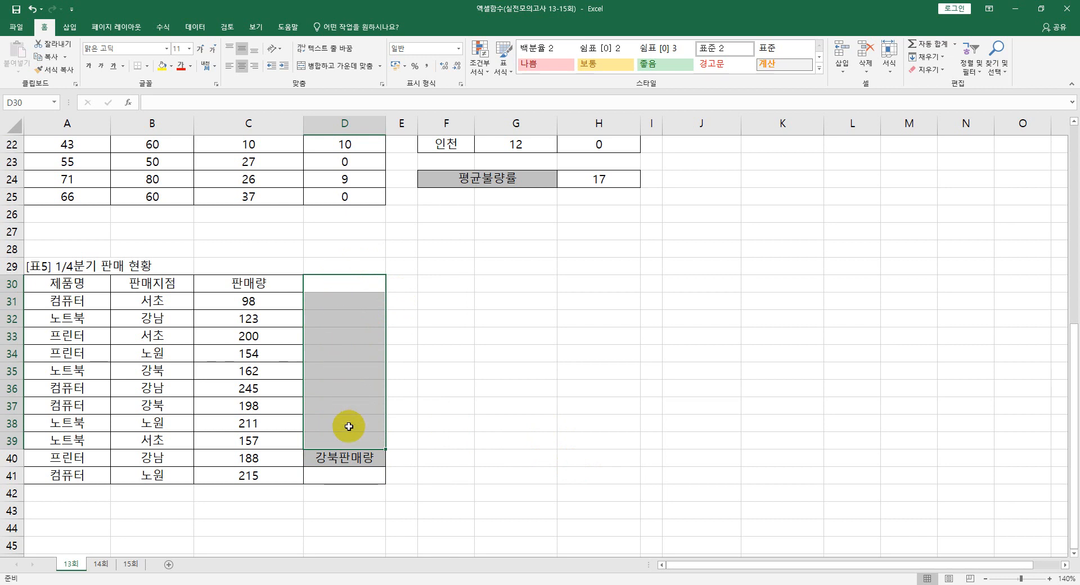
{"action": "left_click", "coordinate": [389, 418]}
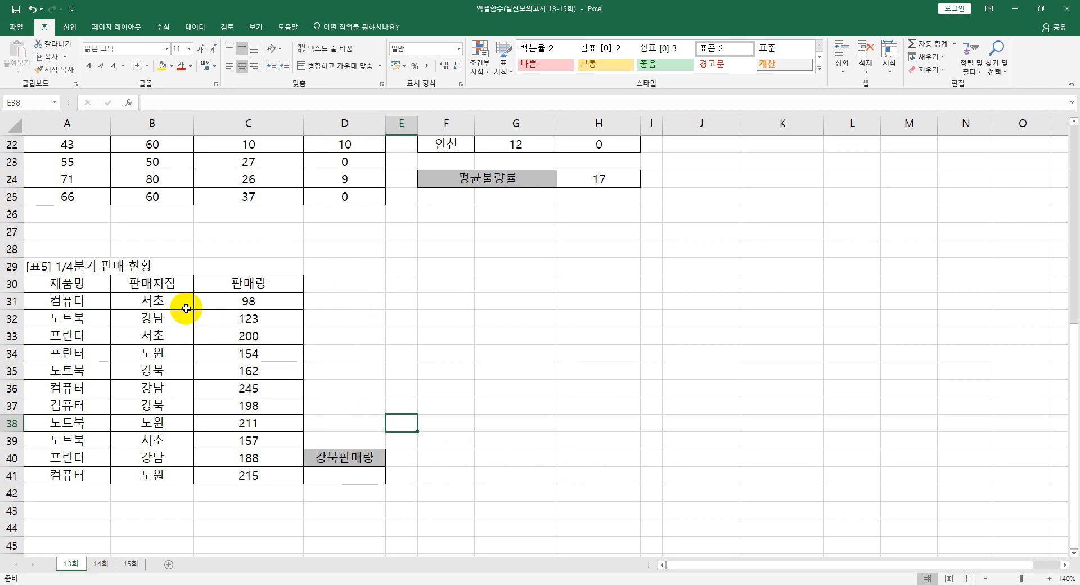
{"action": "left_click", "coordinate": [166, 284]}
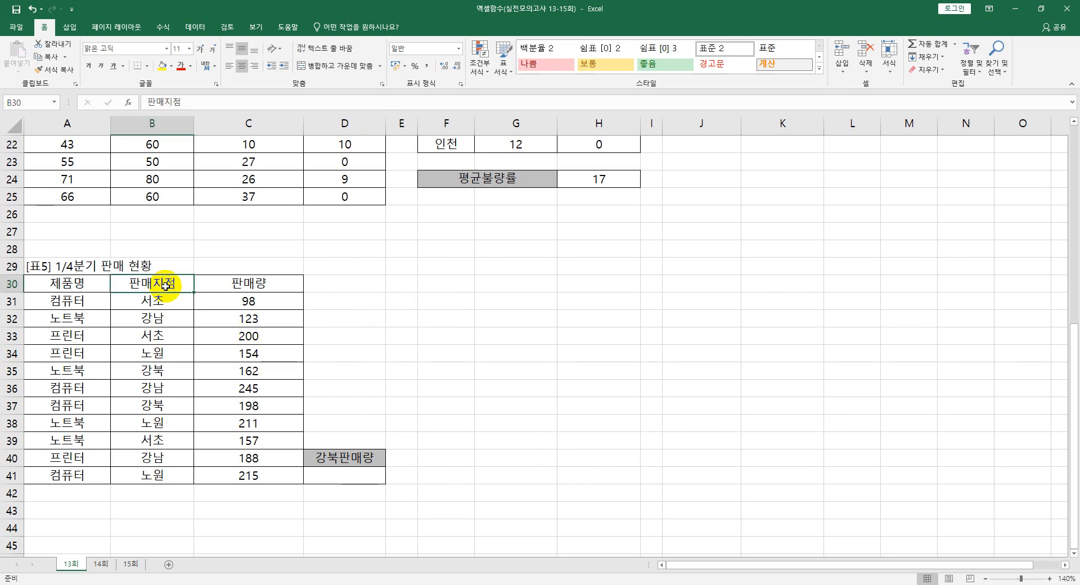
{"action": "left_click", "coordinate": [170, 371], "text": "ctrl"}
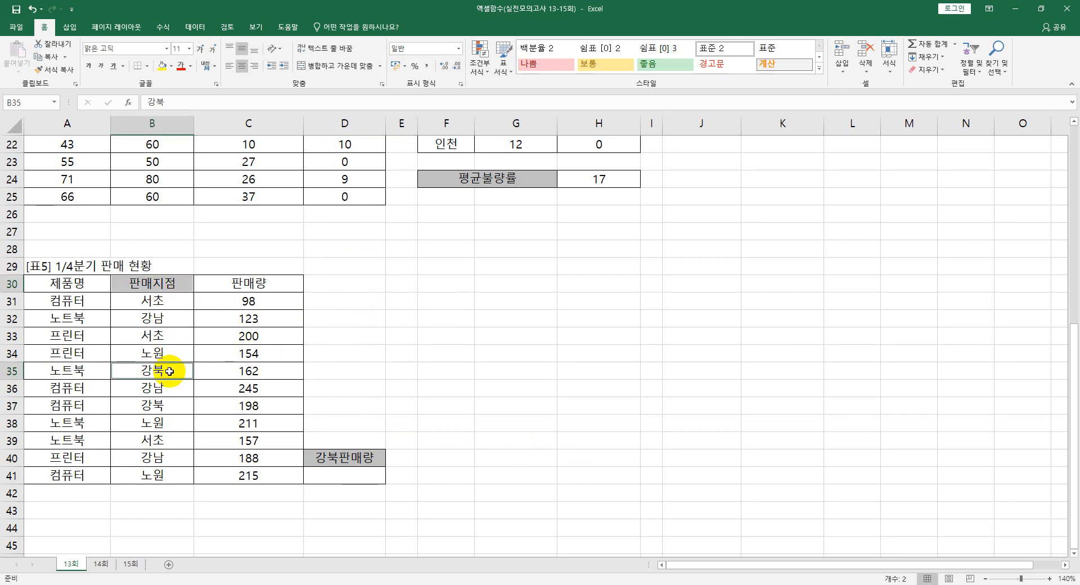
{"action": "key", "text": "ctrl+c"}
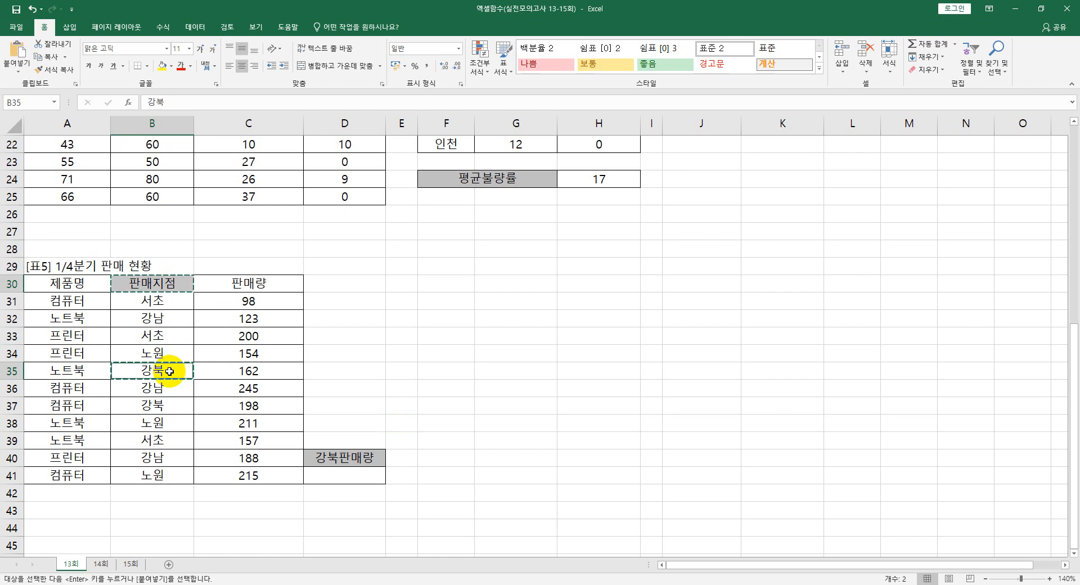
{"action": "left_click", "coordinate": [351, 287]}
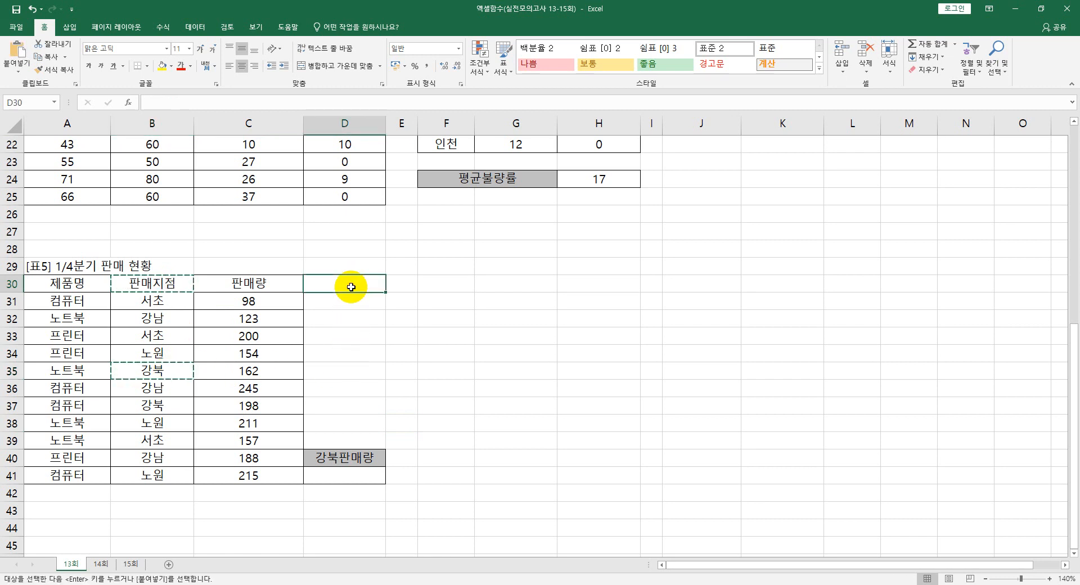
{"action": "key", "text": "ctrl+v"}
{"action": "left_click", "coordinate": [381, 400]}
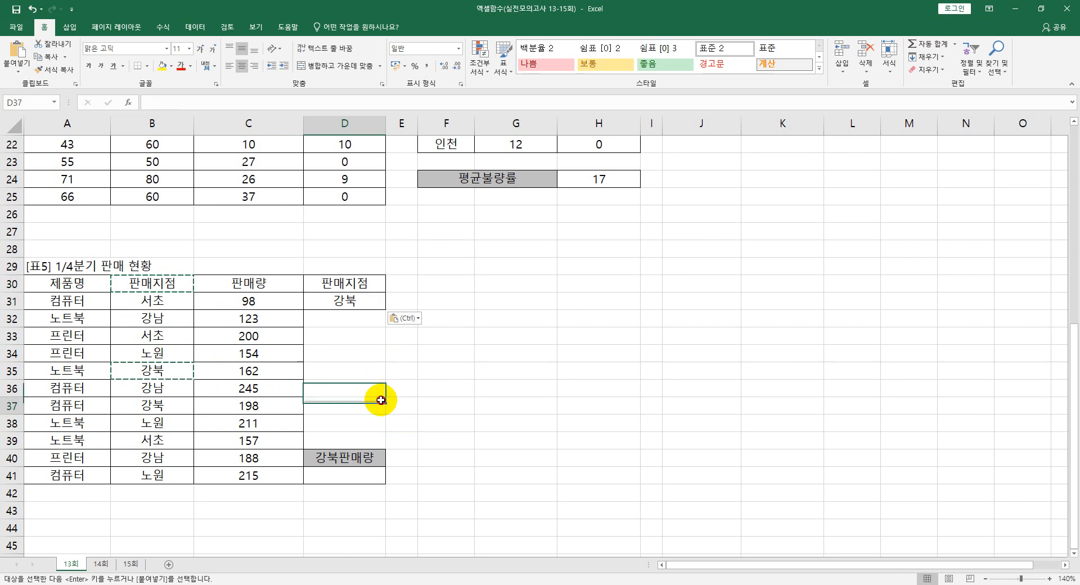
Start the 강북판매량 formula in D41 with DSUM(A30:C41,C30,D30:D31)
{"action": "left_click", "coordinate": [362, 476]}
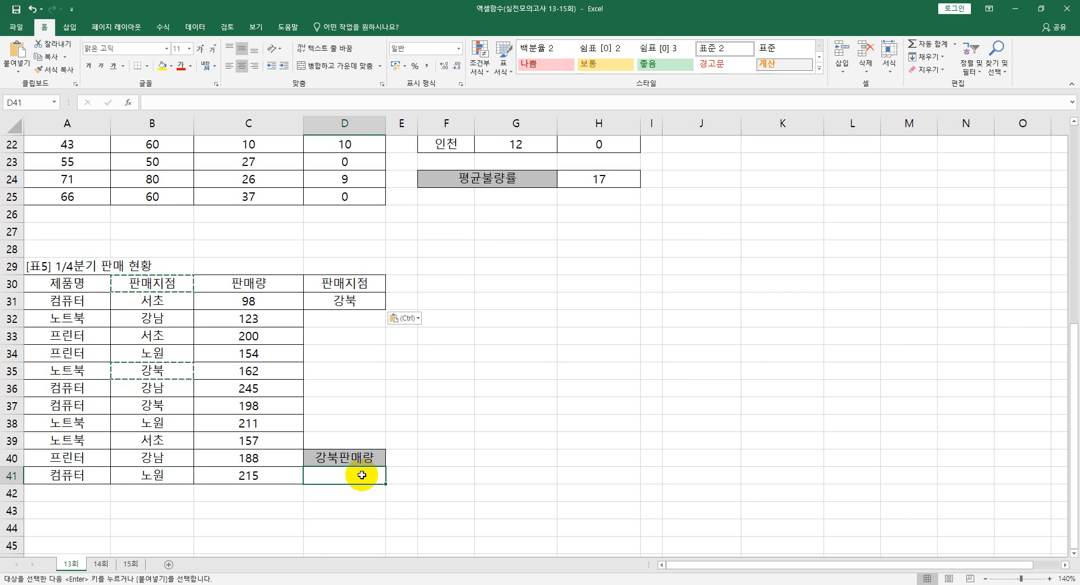
{"action": "type", "text": "=DSUM("}
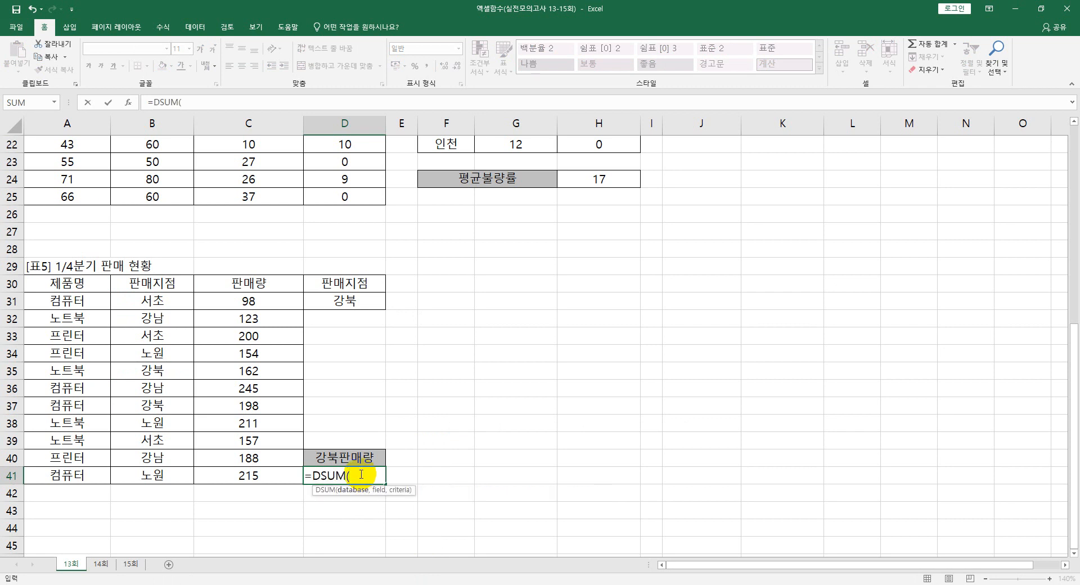
{"action": "left_click_drag", "start_coordinate": [81, 281], "coordinate": [234, 472]}
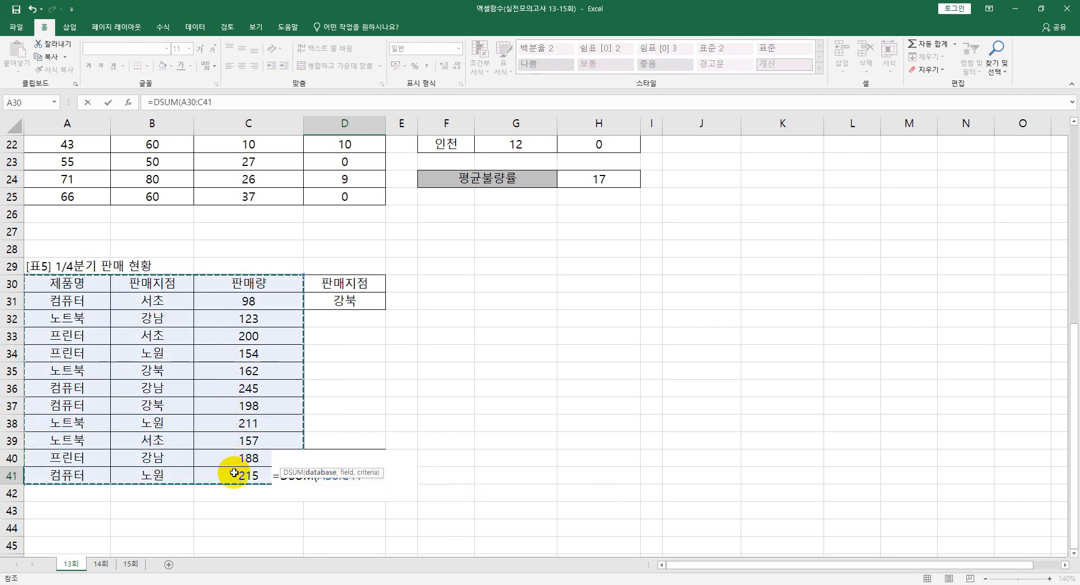
{"action": "type", "text": ","}
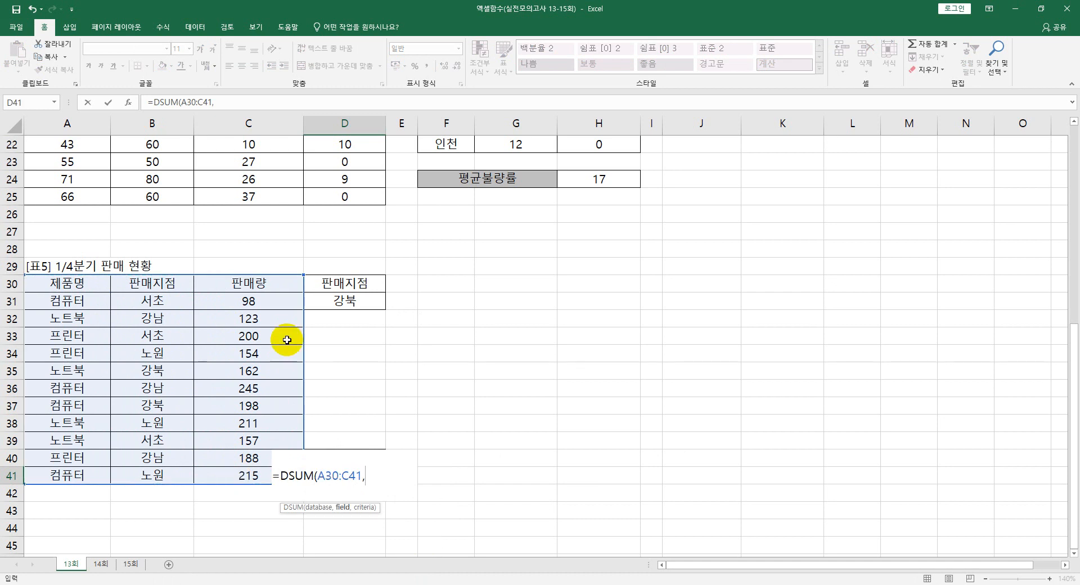
{"action": "left_click", "coordinate": [281, 285]}
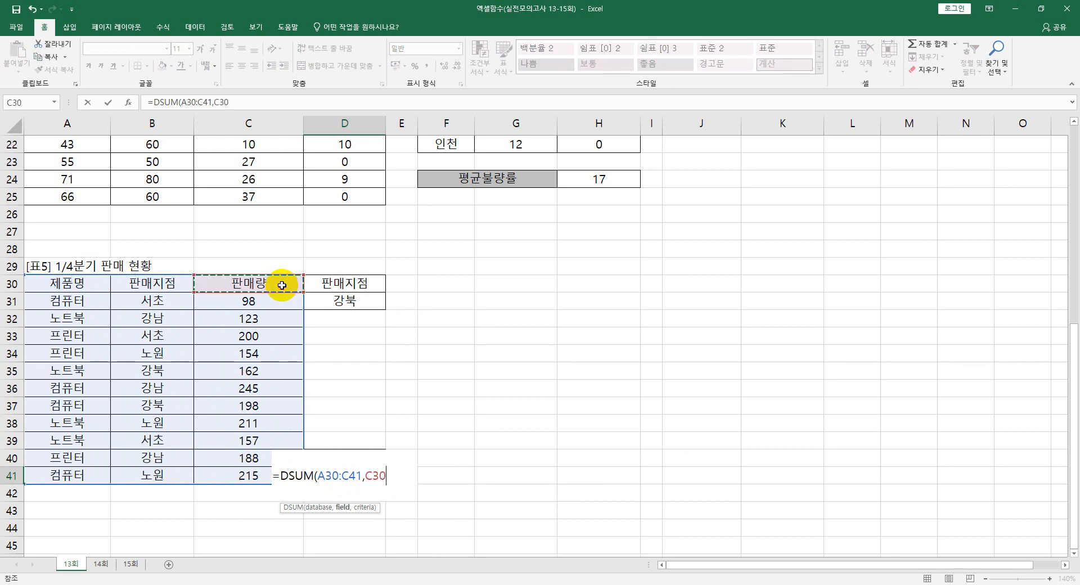
{"action": "type", "text": ","}
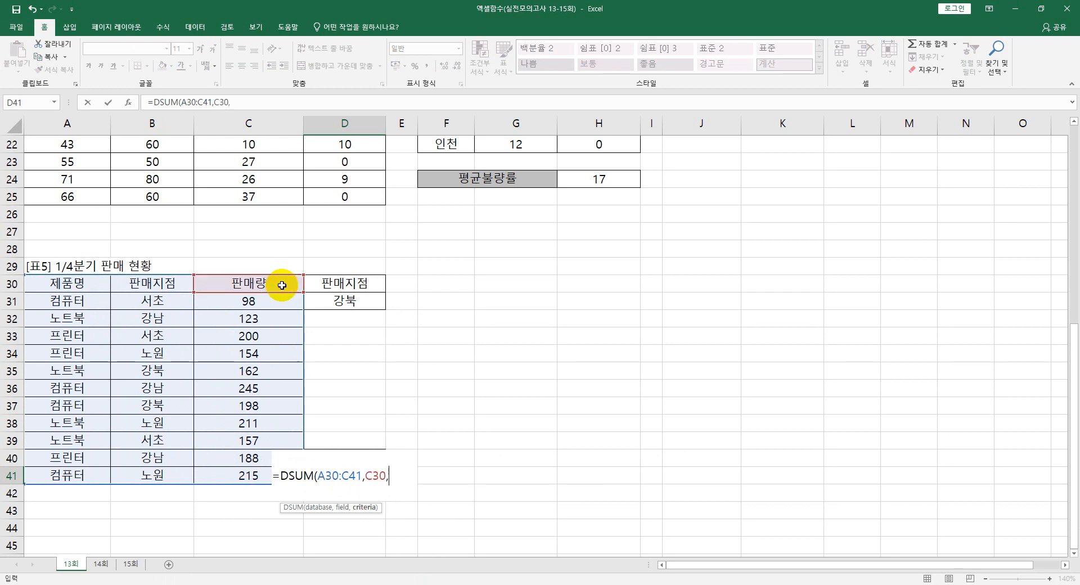
{"action": "left_click", "coordinate": [372, 286]}
{"action": "left_click_drag", "start_coordinate": [373, 287], "coordinate": [369, 302]}
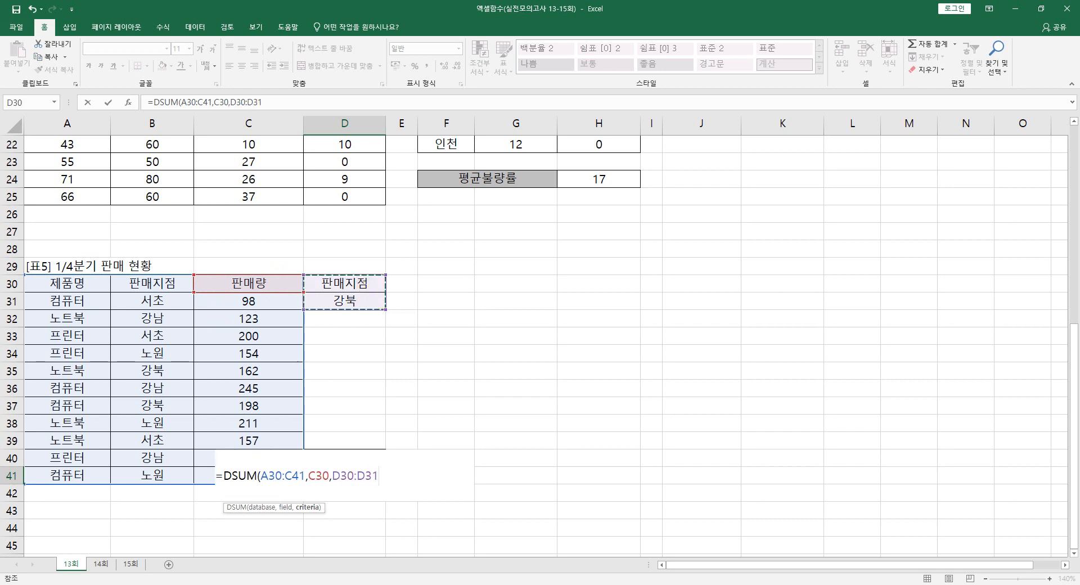
{"action": "type", "text": ")"}
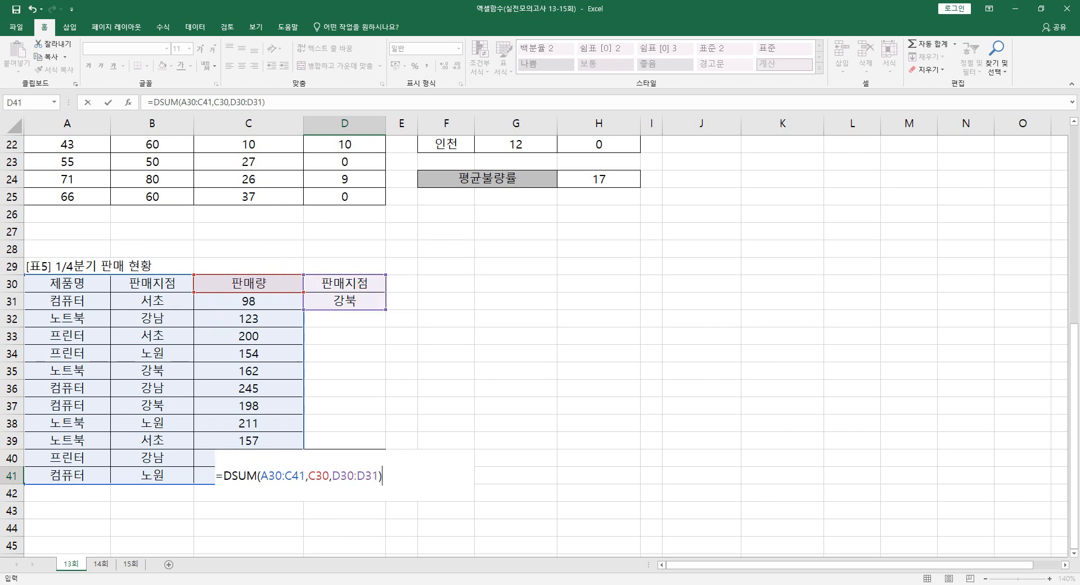
Divide the DSUM in D41 by DCOUNT(A30:C41,C30,D30:D31) and enter the formula
{"action": "type", "text": "/dcou"}
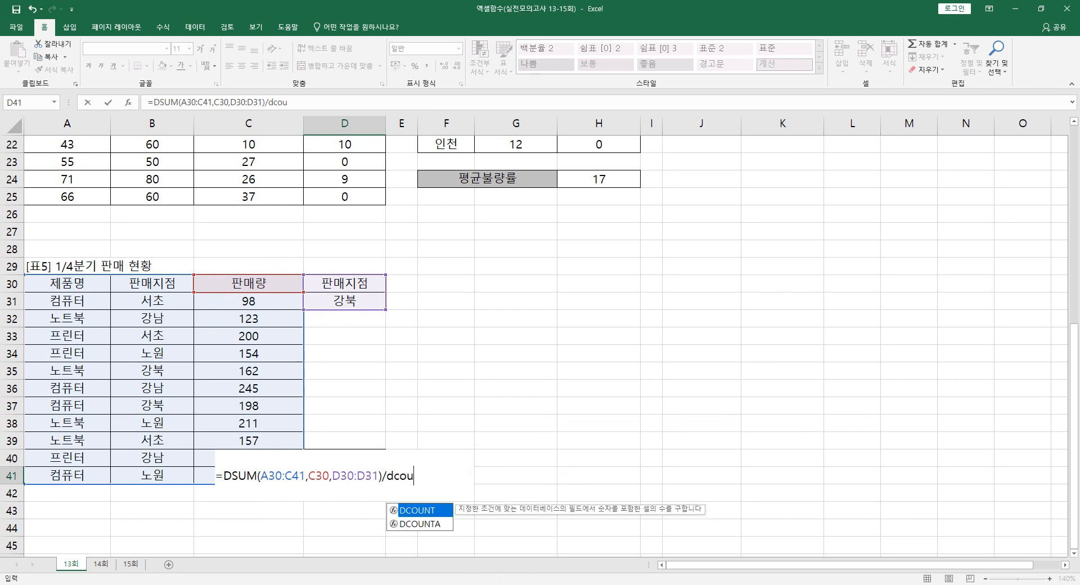
{"action": "key", "text": "Tab"}
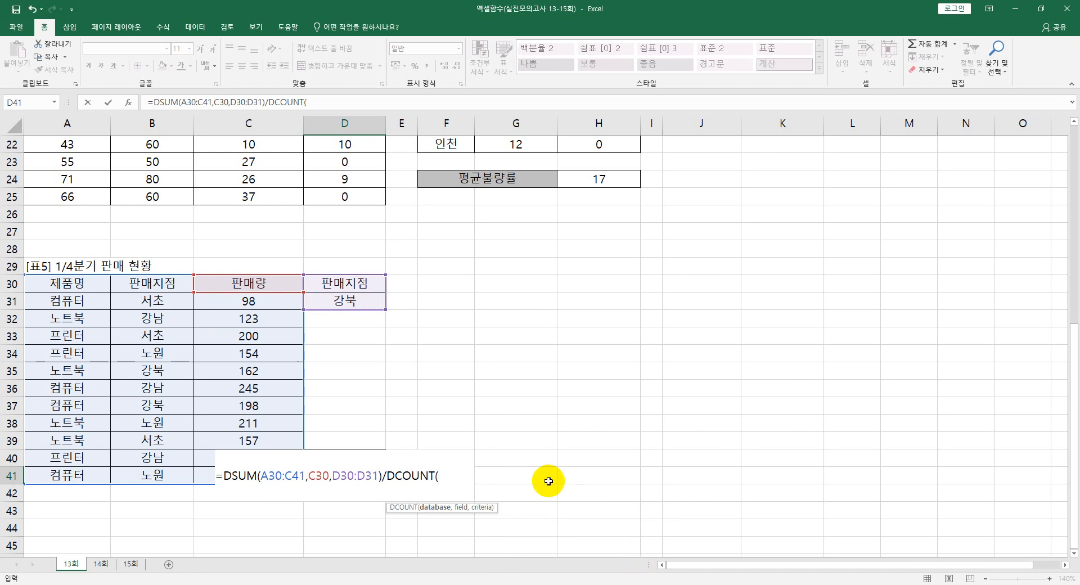
{"action": "left_click", "coordinate": [95, 286]}
{"action": "left_click_drag", "start_coordinate": [95, 286], "coordinate": [245, 474]}
{"action": "type", "text": ","}
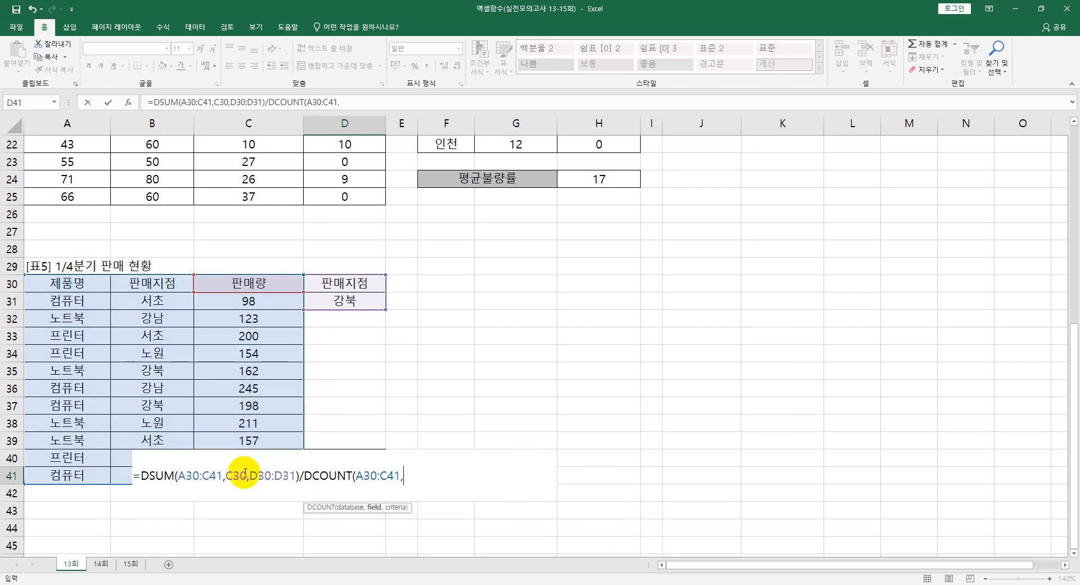
{"action": "left_click", "coordinate": [211, 284]}
{"action": "type", "text": ","}
{"action": "left_click_drag", "start_coordinate": [332, 284], "coordinate": [346, 301]}
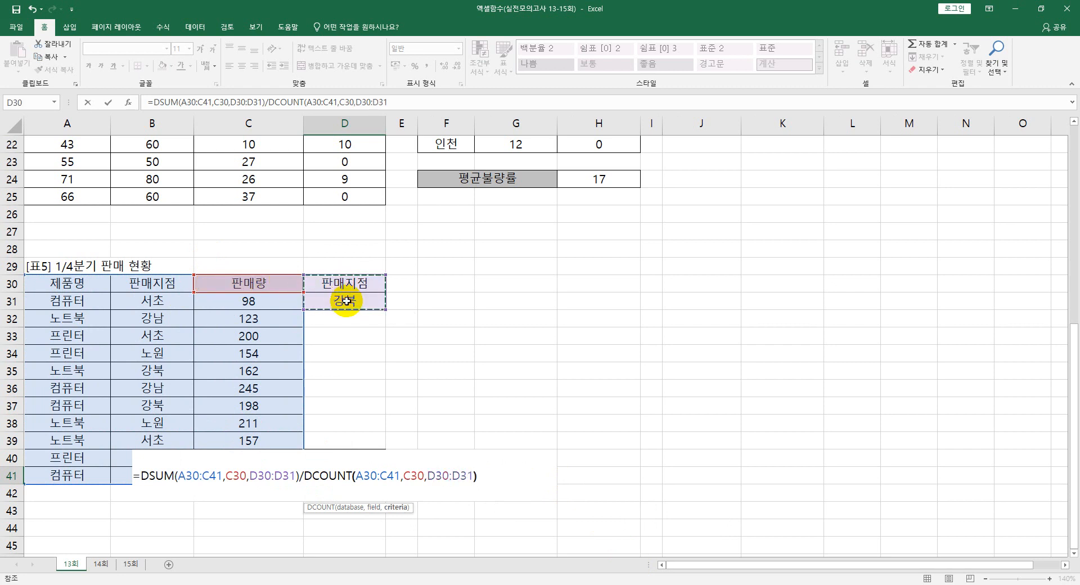
{"action": "type", "text": ")"}
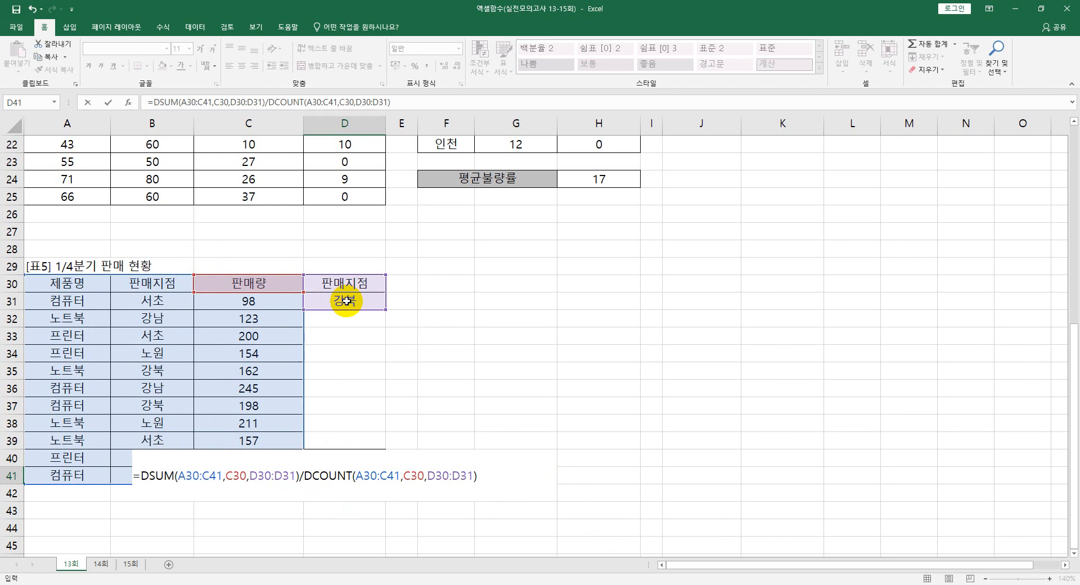
{"action": "key", "text": "Return"}
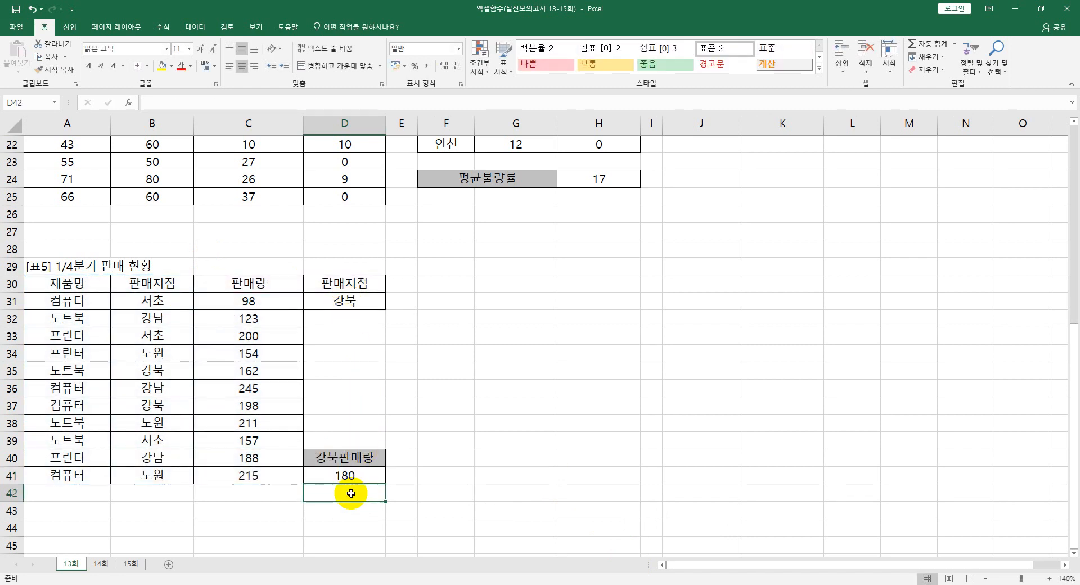
Append the unit text 개 to the D41 formula with the & operator
{"action": "left_click", "coordinate": [346, 476]}
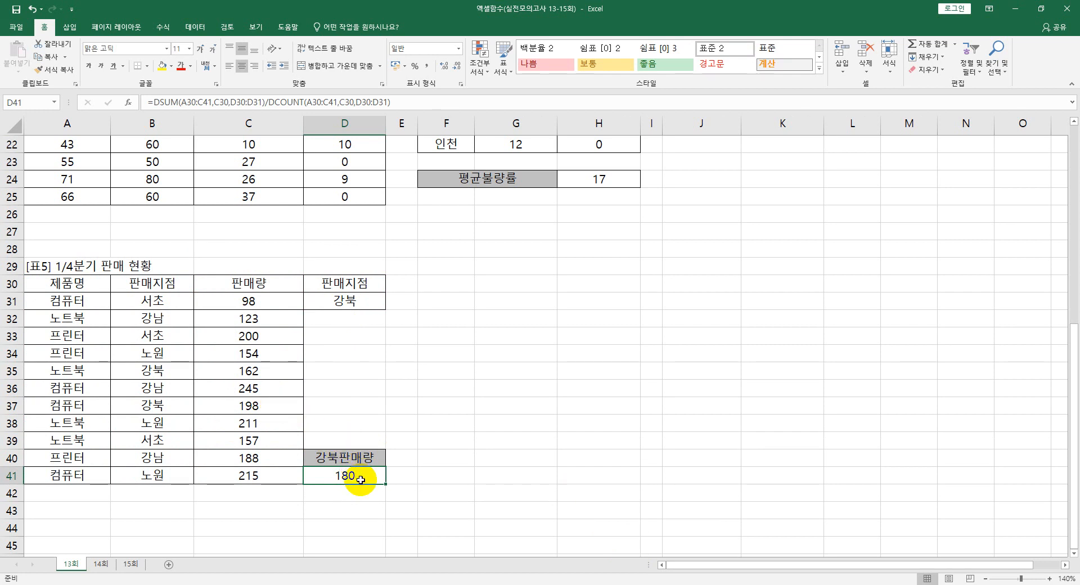
{"action": "left_click", "coordinate": [427, 100]}
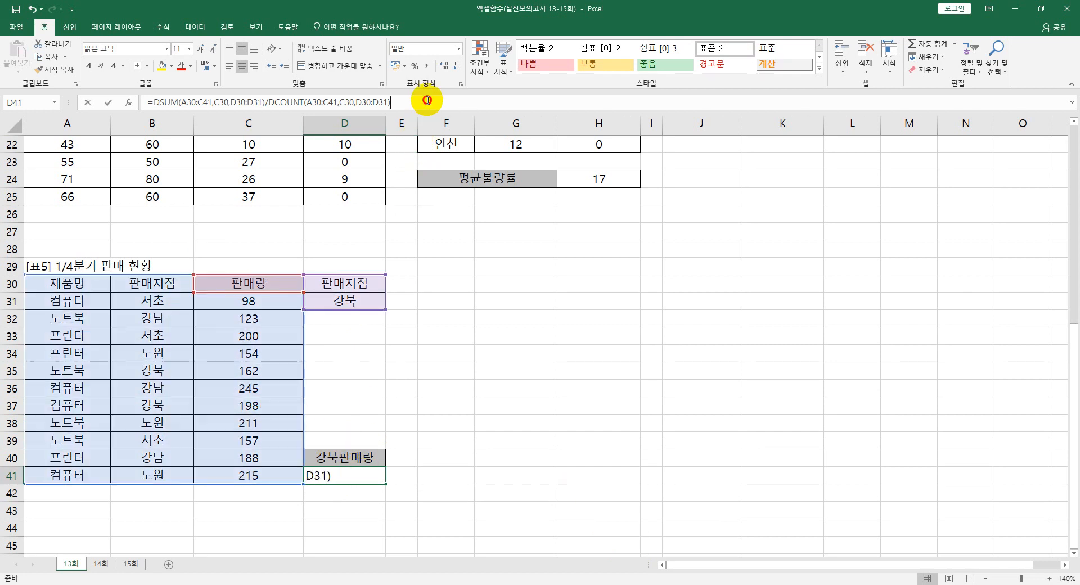
{"action": "type", "text": "&"}
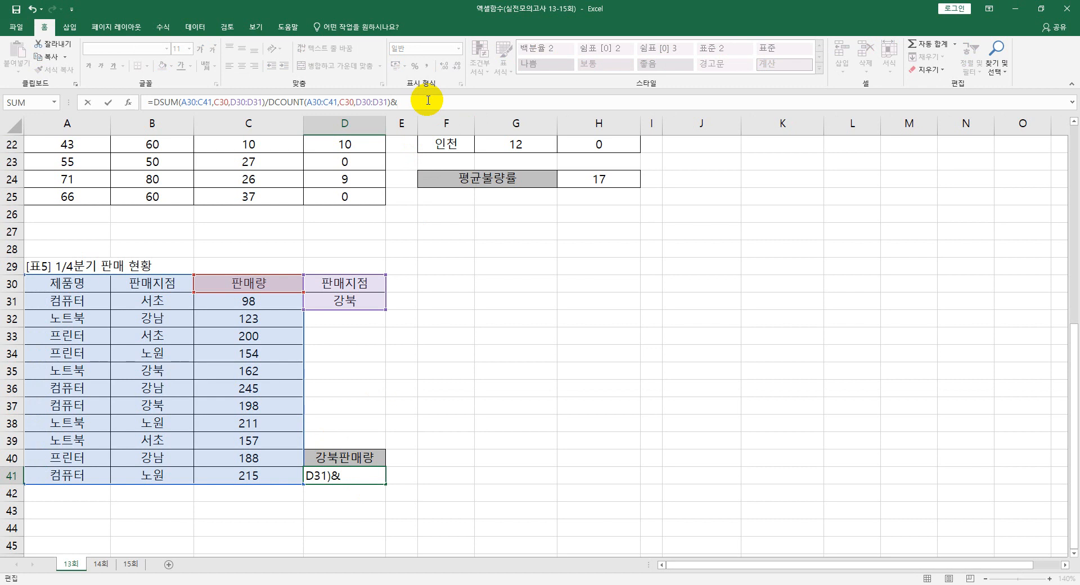
{"action": "type", "text": "\"개"}
{"action": "key", "text": "Return"}
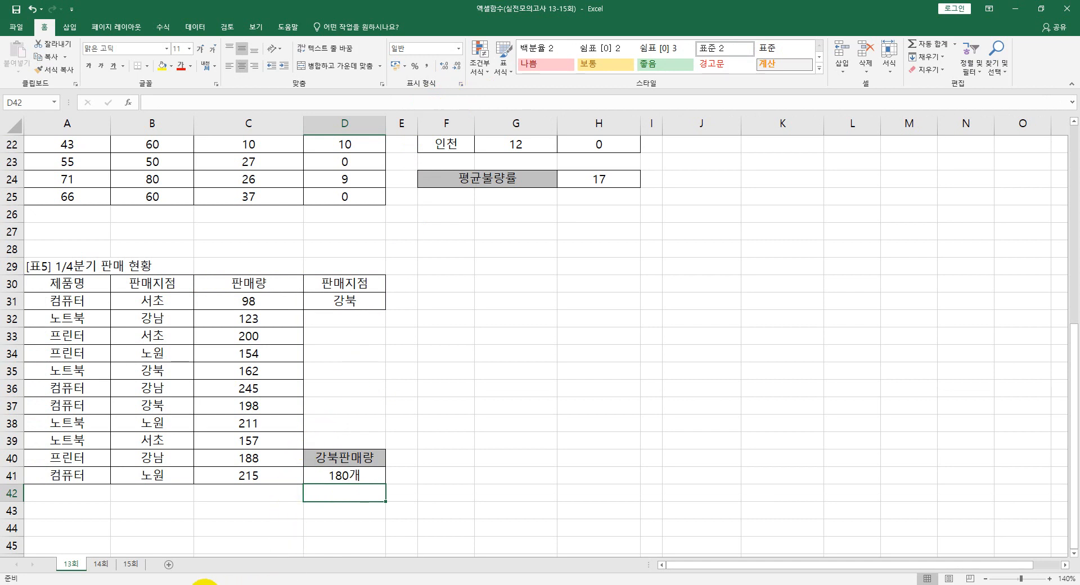
Copy the SUMIF formula from D12 into Notepad as item 1, then return to Excel and leave the cell unchanged
{"action": "scroll", "coordinate": [298, 378], "scroll_direction": "up", "scroll_amount": 7}
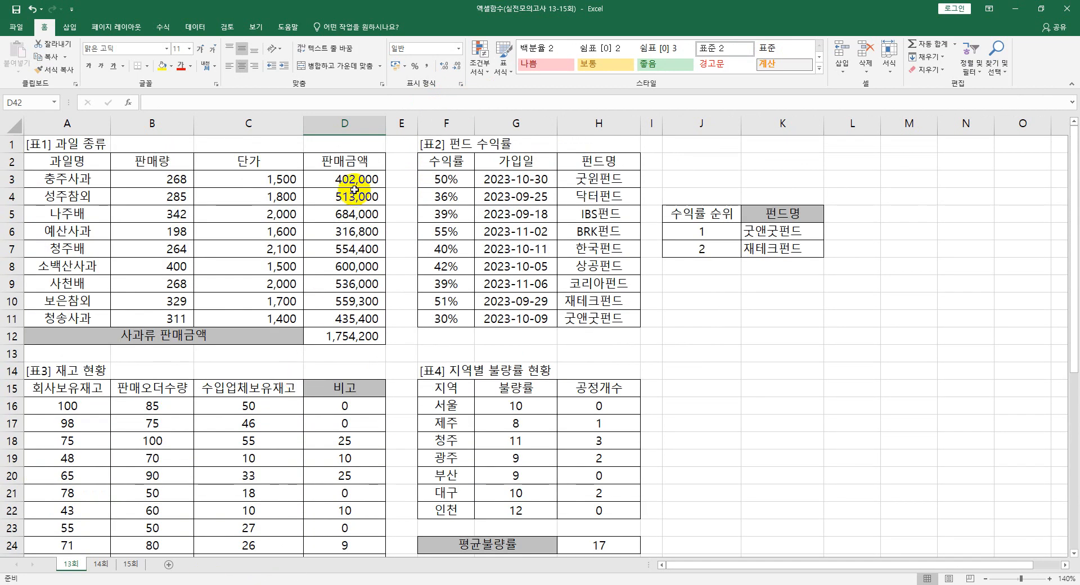
{"action": "left_click", "coordinate": [349, 338]}
{"action": "left_click_drag", "start_coordinate": [284, 102], "coordinate": [143, 101]}
{"action": "key", "text": "ctrl+c"}
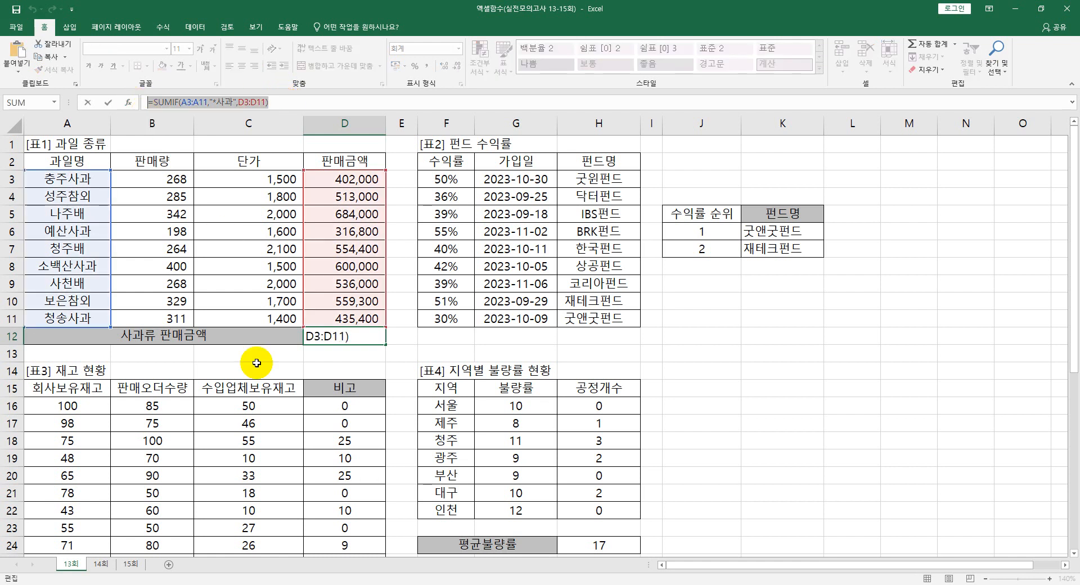
{"action": "left_click", "coordinate": [219, 580]}
{"action": "type", "text": "1."}
{"action": "key", "text": "ctrl+v"}
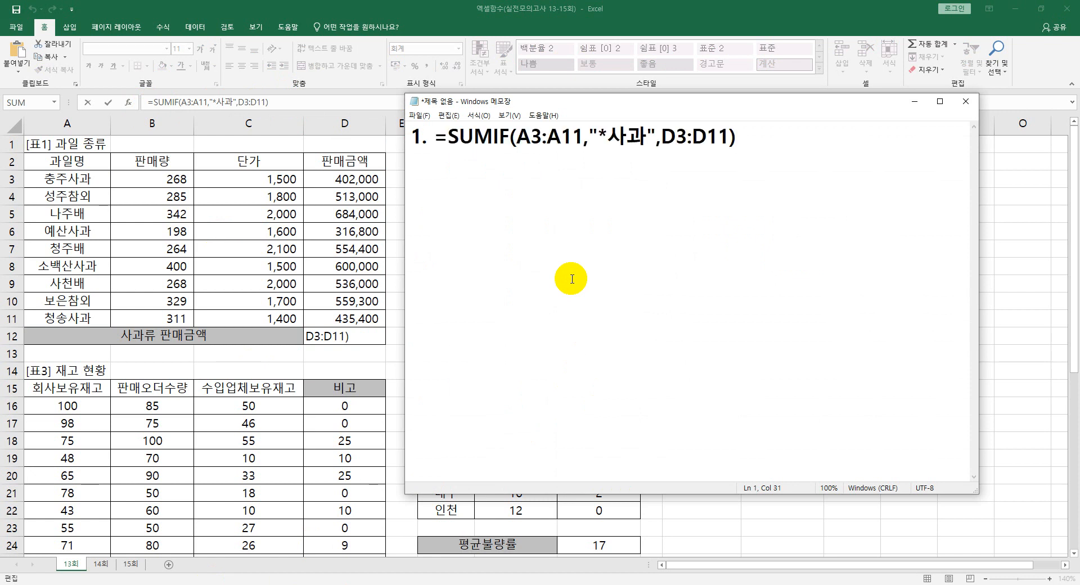
{"action": "left_click", "coordinate": [386, 16]}
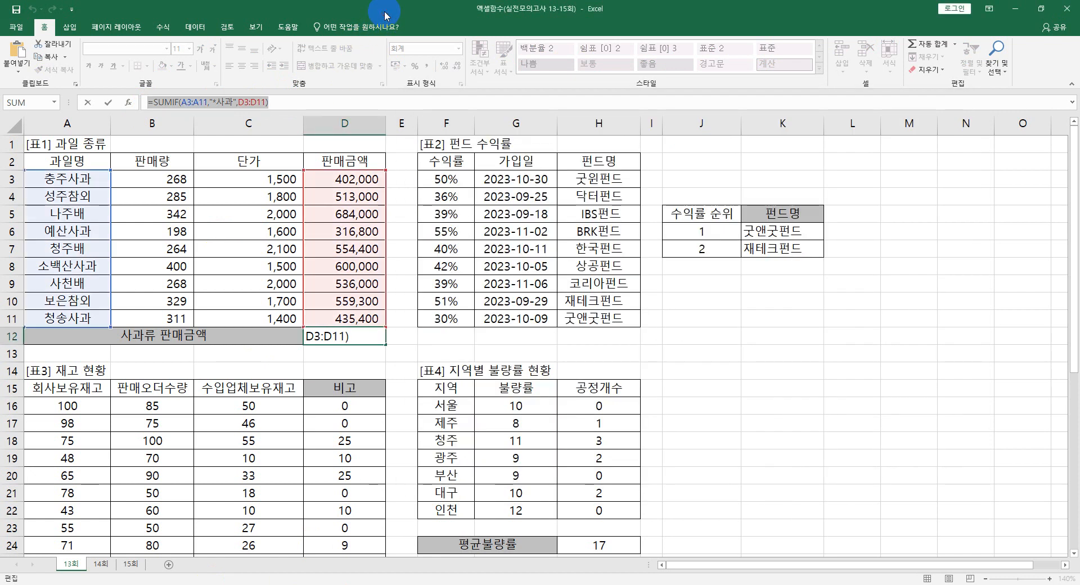
{"action": "key", "text": "ctrl+Return"}
Copy the VLOOKUP formula from K6 in Excel and add it to the Notepad list as item 2
{"action": "left_click", "coordinate": [767, 232]}
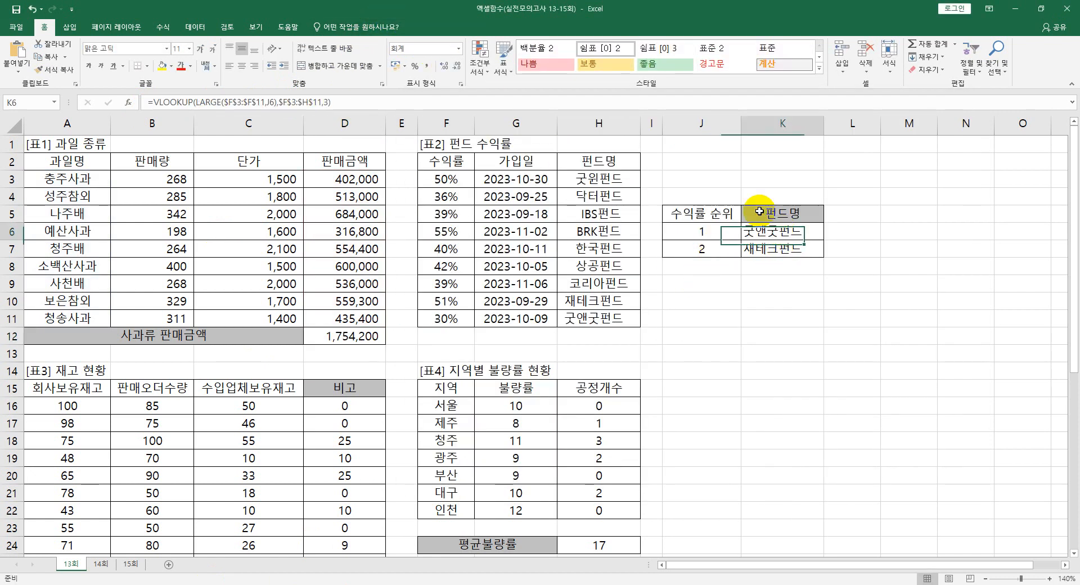
{"action": "left_click", "coordinate": [427, 109]}
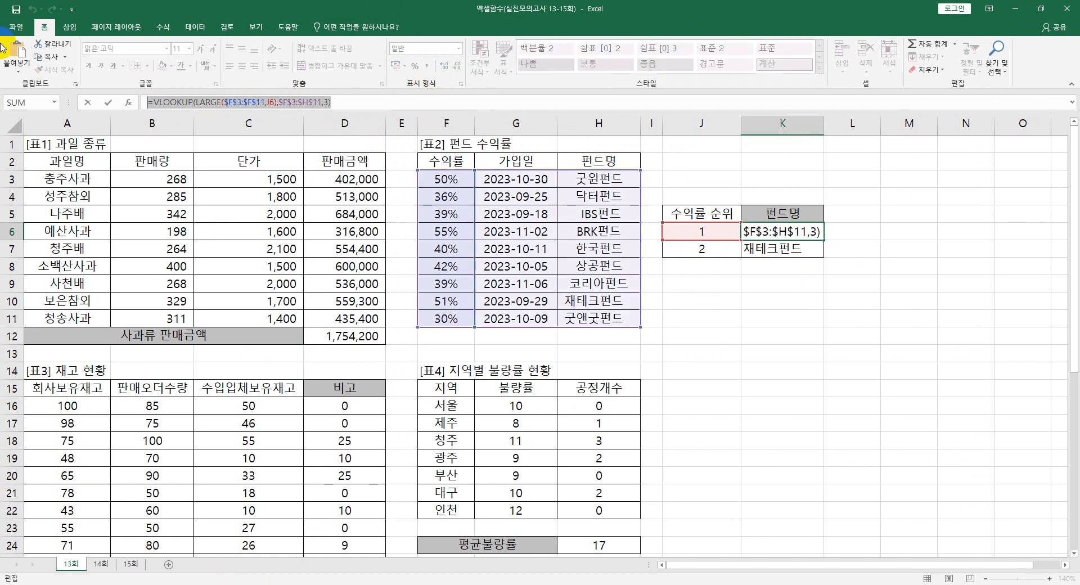
{"action": "key", "text": "alt+Tab"}
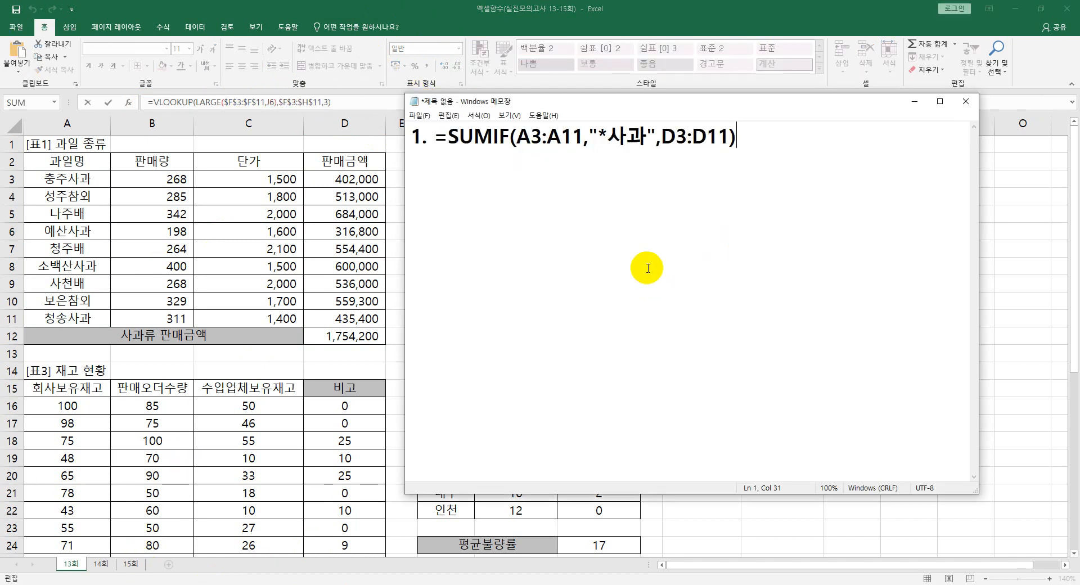
{"action": "left_click", "coordinate": [447, 204]}
{"action": "left_click", "coordinate": [771, 141]}
{"action": "key", "text": "Return"}
{"action": "type", "text": "2."}
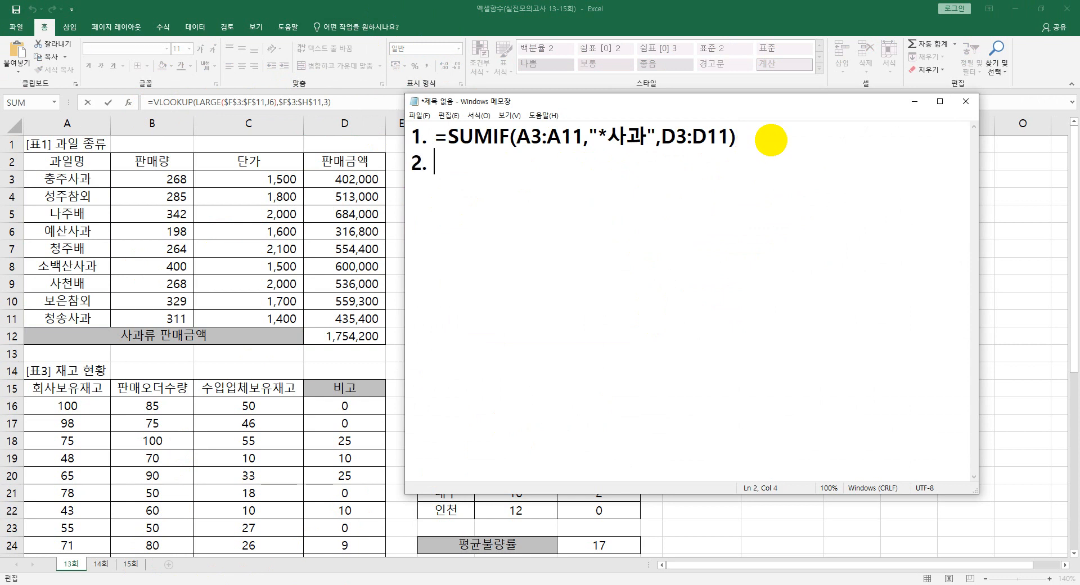
{"action": "type", "text": "=VLOOKUP(LARGE($F$3:$F$11,J6),$F$3:$H$11,3)"}
{"action": "key", "text": "Return"}
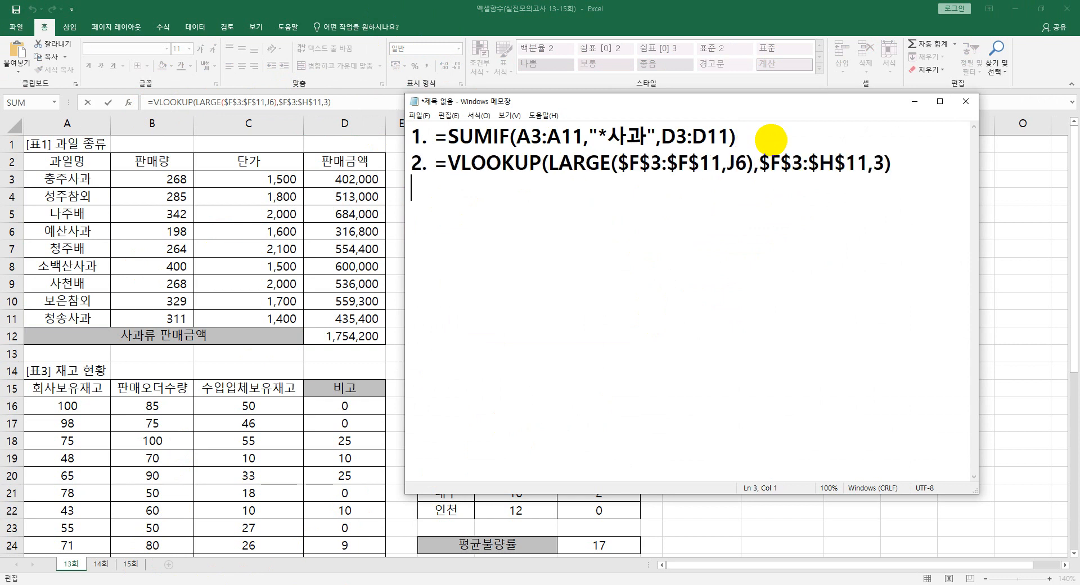
Add item 3 to the Notepad list with the IF formula copied from D16 in Excel
{"action": "type", "text": "3."}
{"action": "left_click", "coordinate": [481, 20]}
{"action": "key", "text": "Escape"}
{"action": "scroll", "coordinate": [354, 320], "scroll_direction": "down", "scroll_amount": 4}
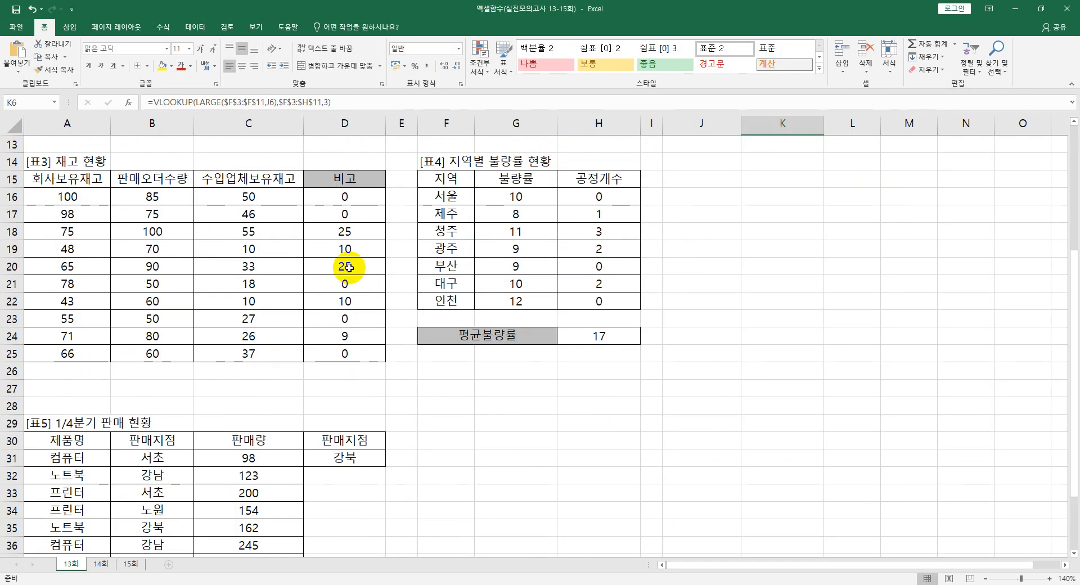
{"action": "left_click", "coordinate": [350, 201]}
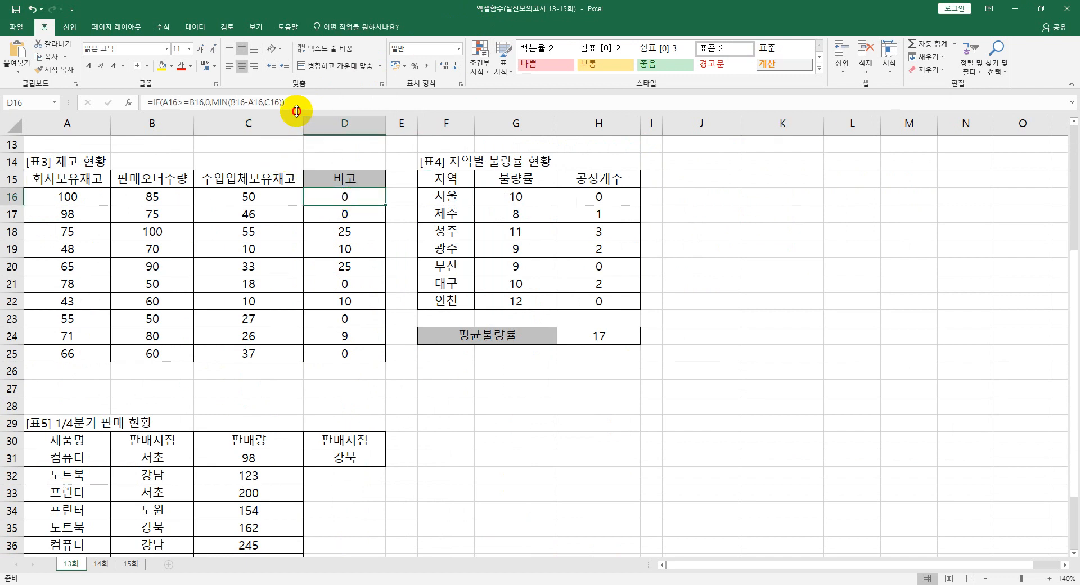
{"action": "left_click_drag", "start_coordinate": [328, 107], "coordinate": [37, 92]}
{"action": "key", "text": "ctrl+c"}
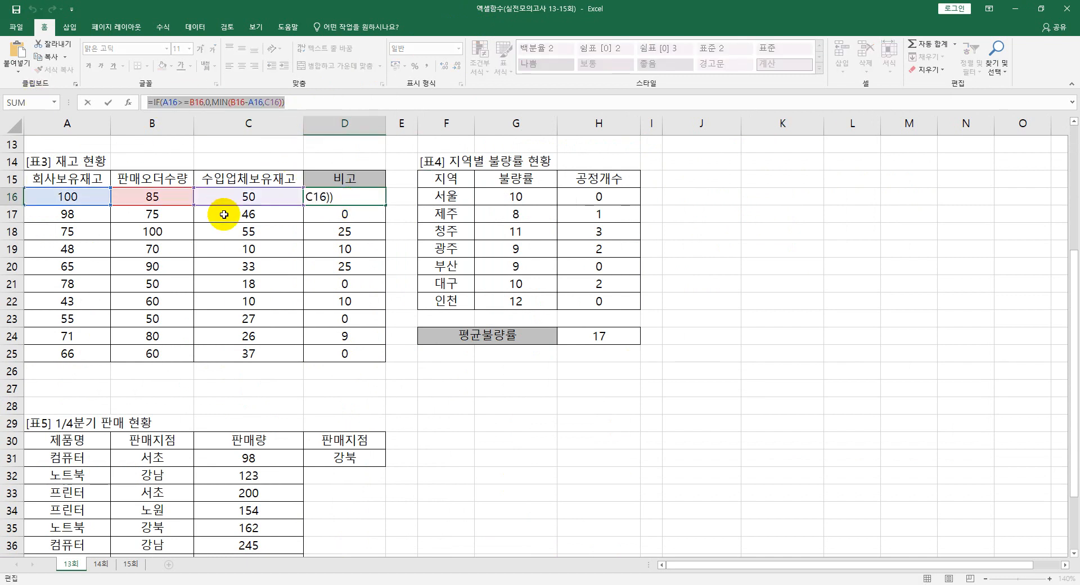
{"action": "left_click", "coordinate": [240, 584]}
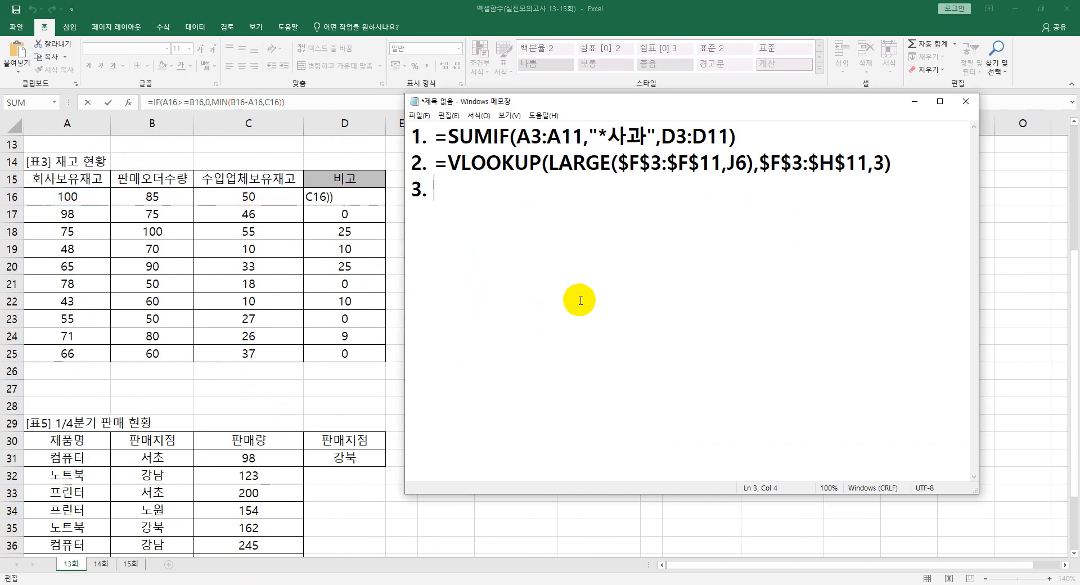
{"action": "key", "text": "ctrl+v"}
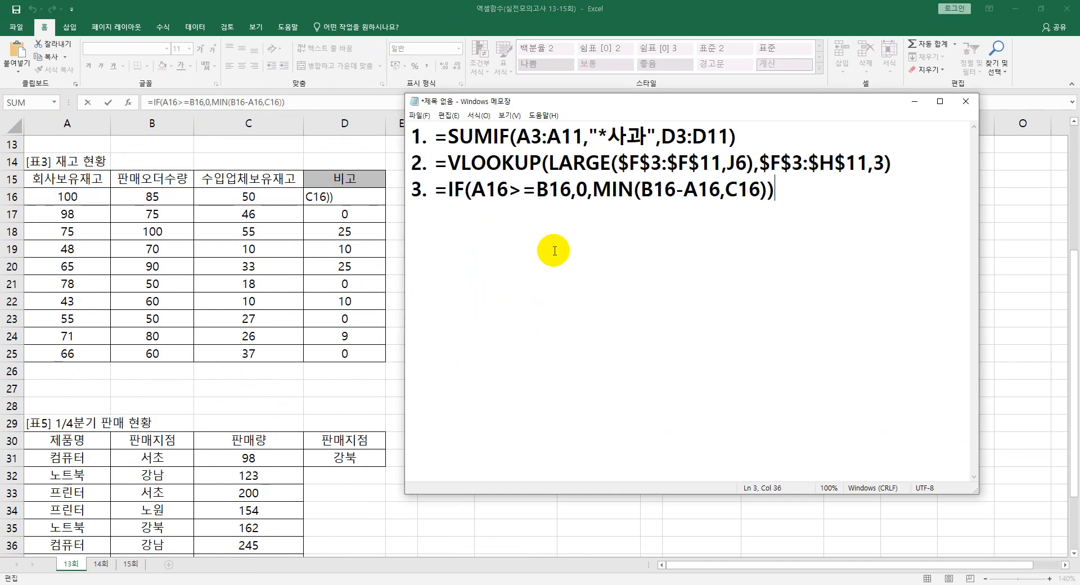
Add item 4 to the Notepad list with the TRUNC formula copied from H24 in Excel
{"action": "key", "text": "Return"}
{"action": "type", "text": "4."}
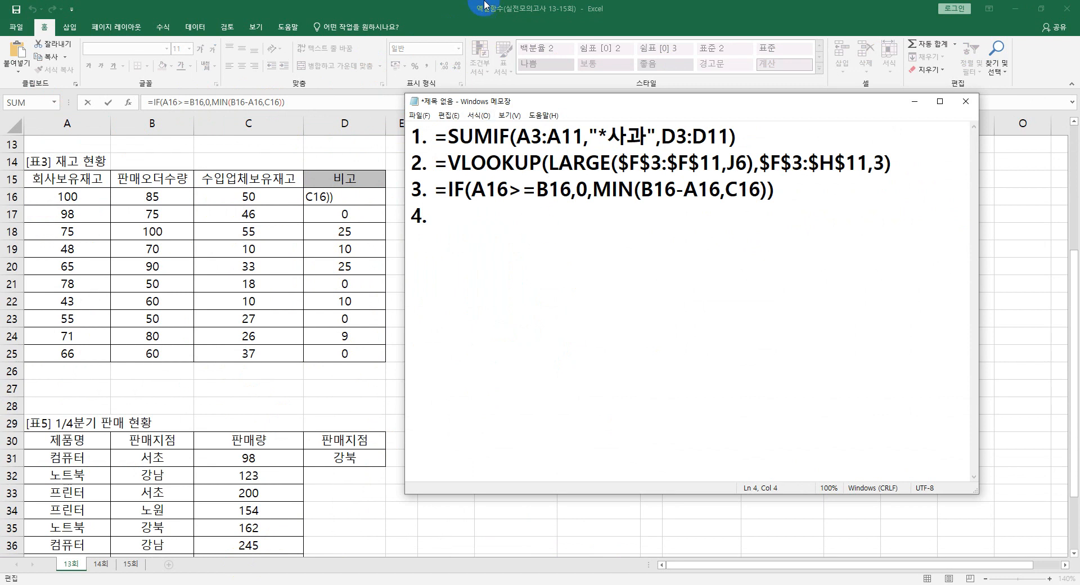
{"action": "left_click", "coordinate": [485, 5]}
{"action": "key", "text": "Escape"}
{"action": "left_click", "coordinate": [598, 333]}
{"action": "left_click_drag", "start_coordinate": [450, 104], "coordinate": [2, 27]}
{"action": "key", "text": "ctrl+c"}
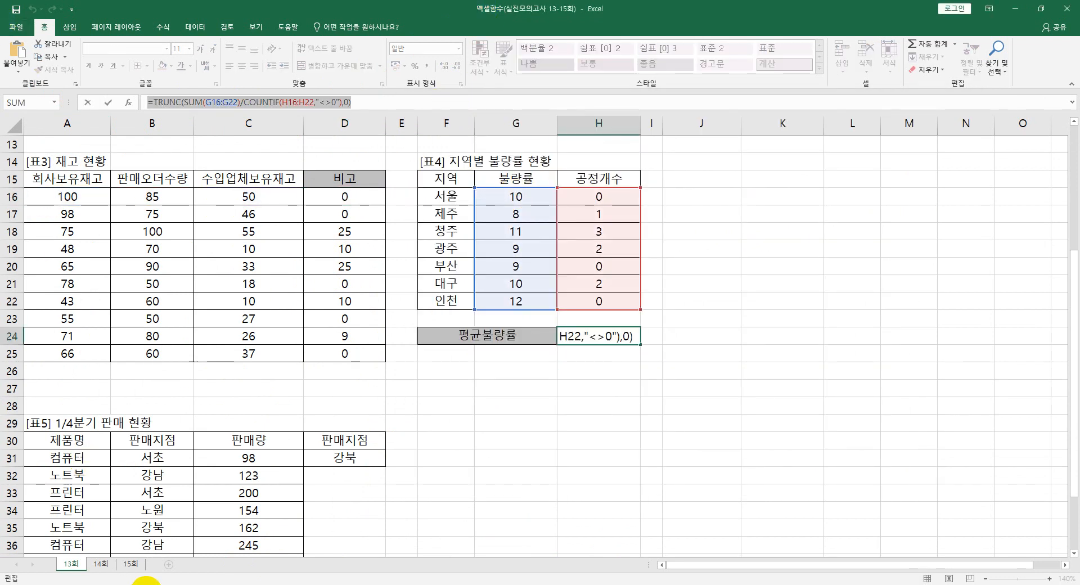
{"action": "left_click", "coordinate": [205, 584]}
{"action": "key", "text": "ctrl+v"}
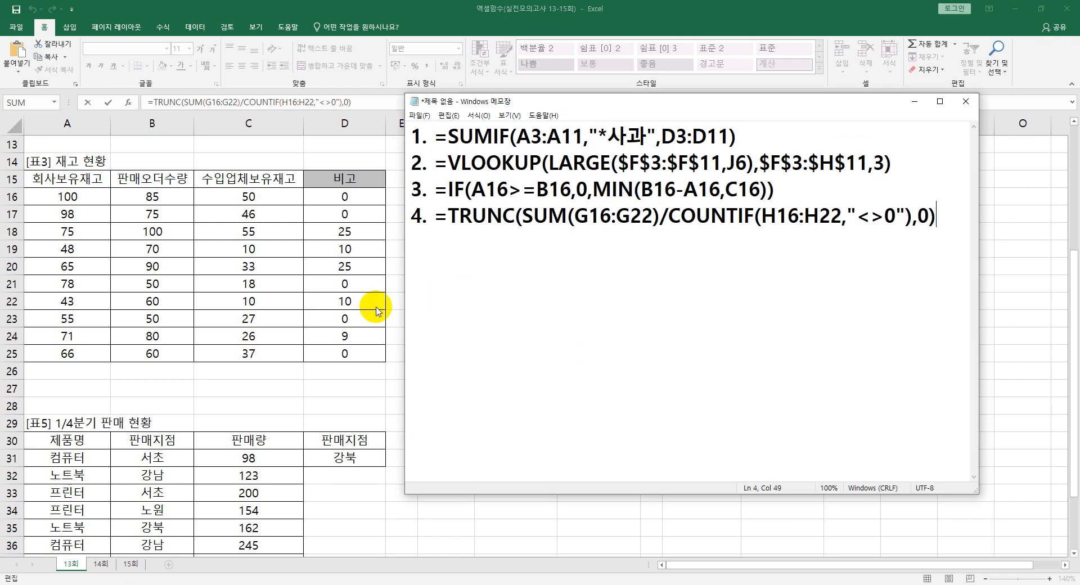
Copy the DSUM/DCOUNT formula from D41 into Notepad as item 5, then return to Excel and leave the cell unchanged
{"action": "left_click", "coordinate": [302, 13]}
{"action": "key", "text": "Return"}
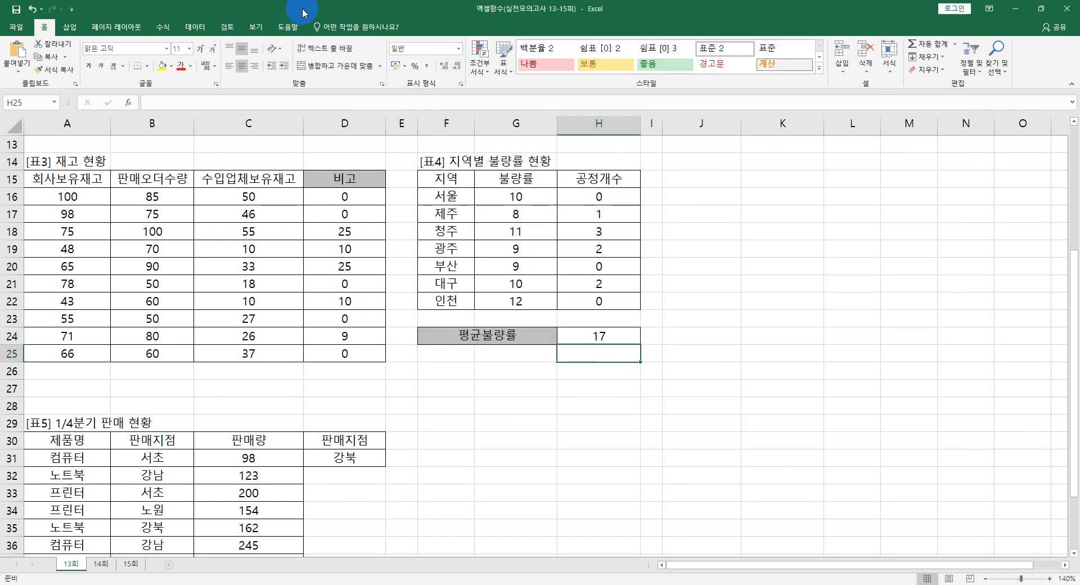
{"action": "left_click", "coordinate": [330, 457]}
{"action": "scroll", "coordinate": [331, 457], "scroll_direction": "down", "scroll_amount": 2}
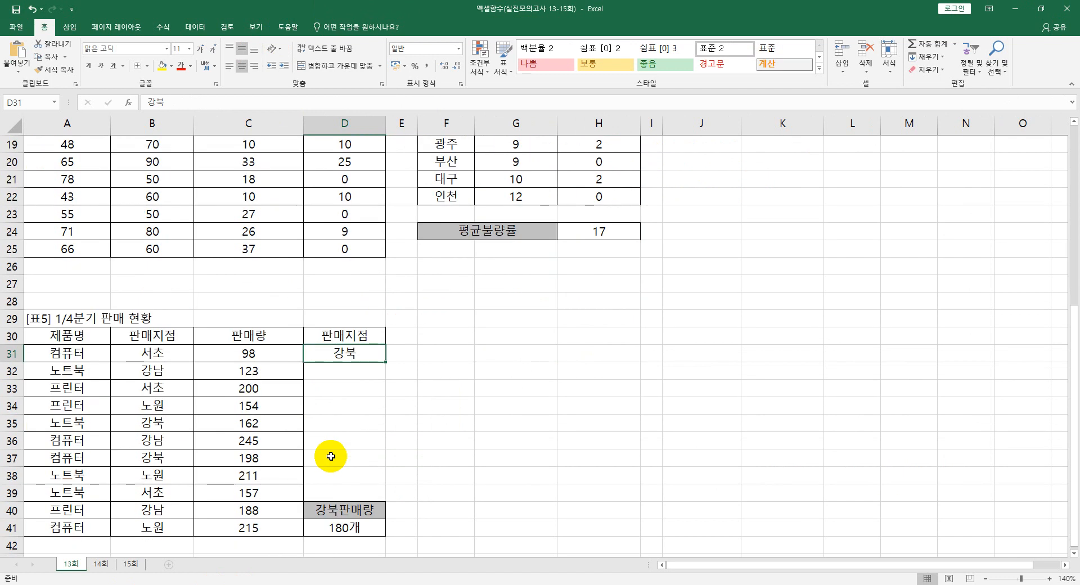
{"action": "left_click", "coordinate": [344, 528]}
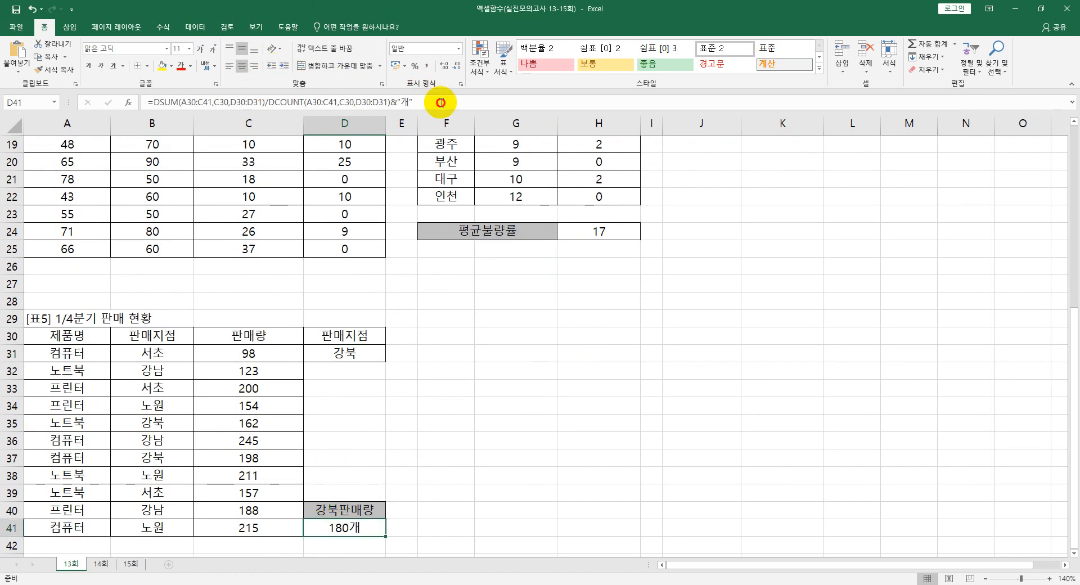
{"action": "left_click", "coordinate": [433, 100]}
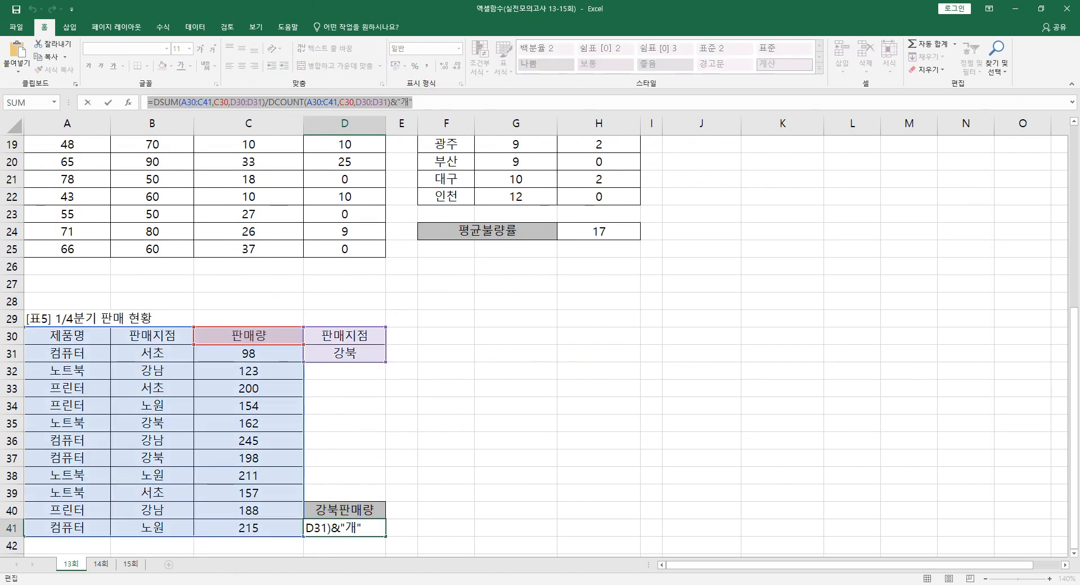
{"action": "key", "text": "alt+Tab"}
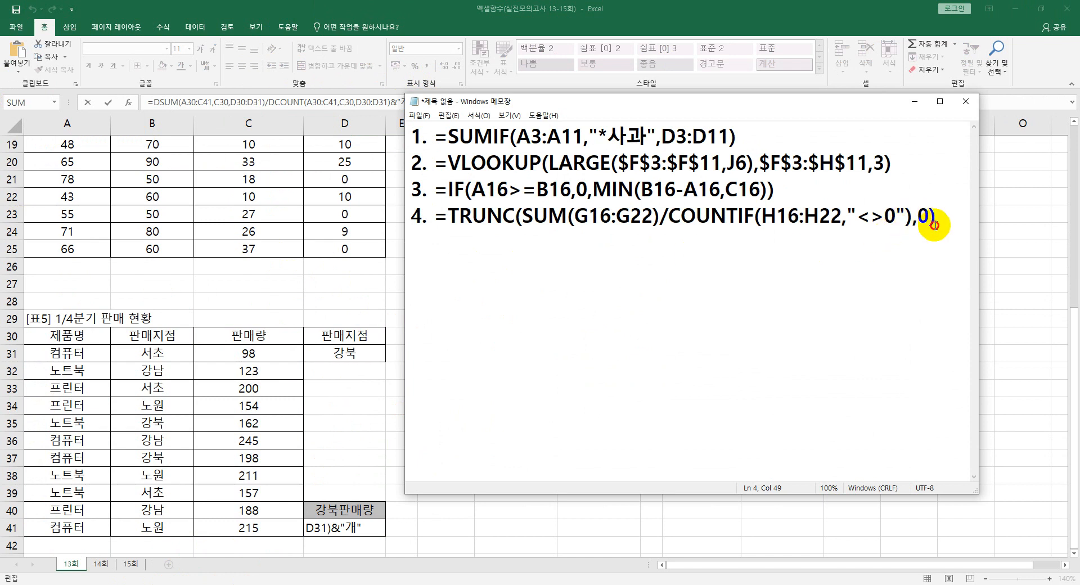
{"action": "key", "text": "Return"}
{"action": "type", "text": "5."}
{"action": "type", "text": "=DSUM(A30:C41,C30,D30:D31)/DCOUNT(A30:C41,C30,D30:D31)&\"개\""}
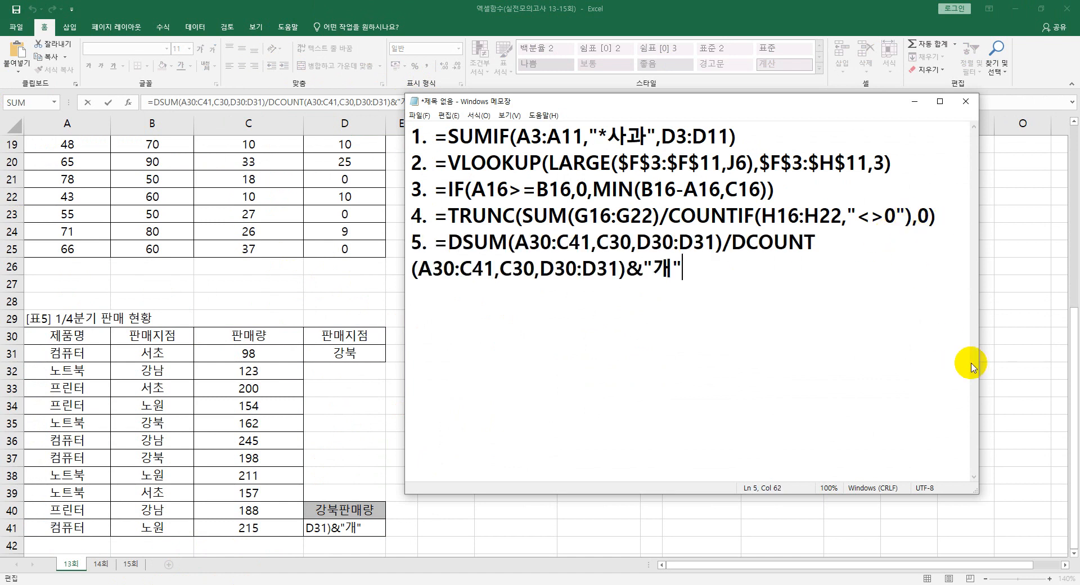
{"action": "key", "text": "Left"}
{"action": "key", "text": "Left"}
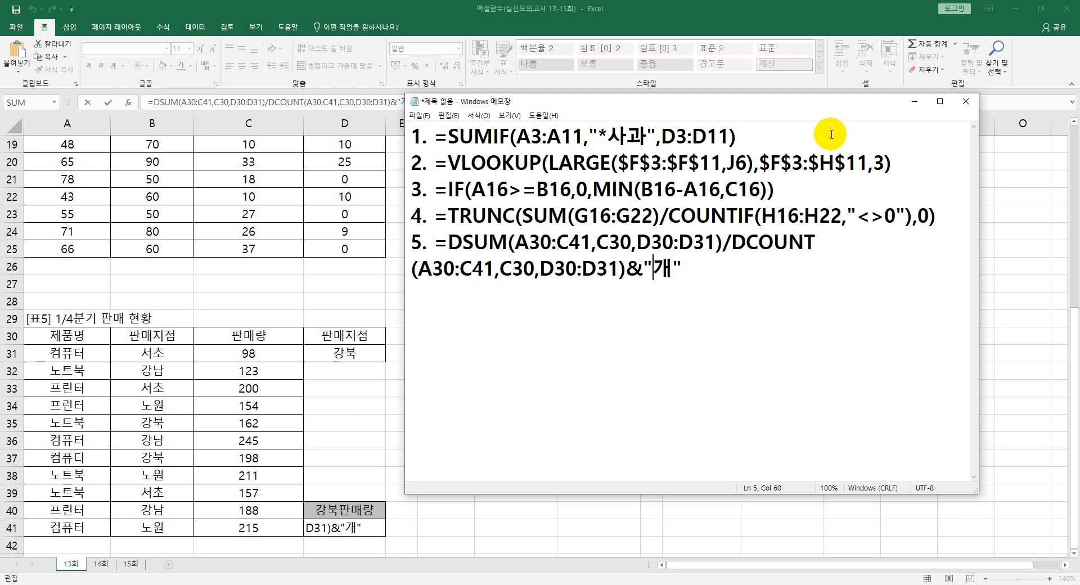
{"action": "left_click", "coordinate": [651, 5]}
{"action": "key", "text": "ctrl+Return"}
{"action": "key", "text": "Return"}
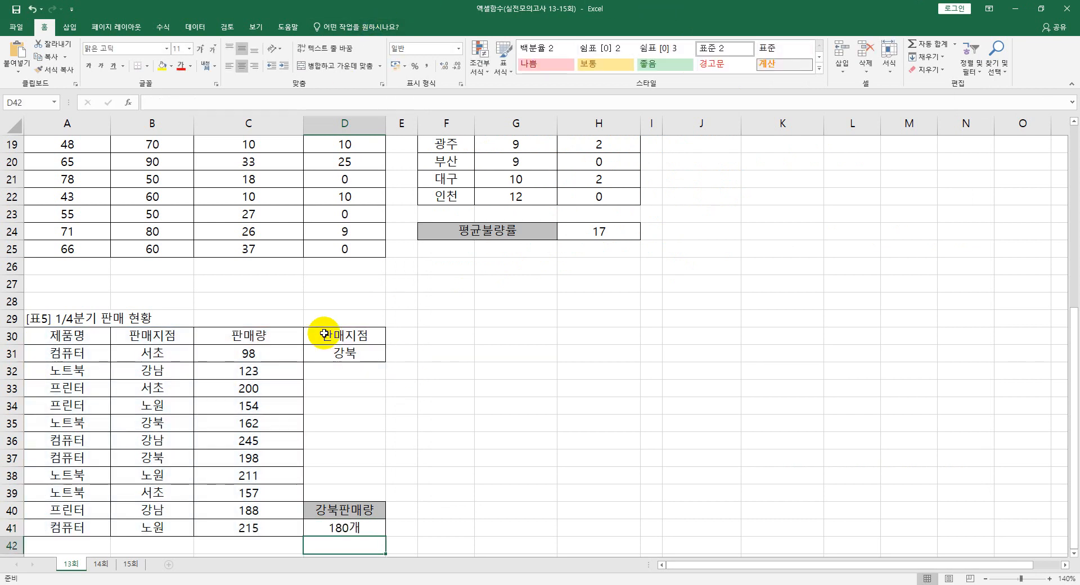
Open the 14회 sheet and enlarge its view to 160%
{"action": "left_click", "coordinate": [103, 569]}
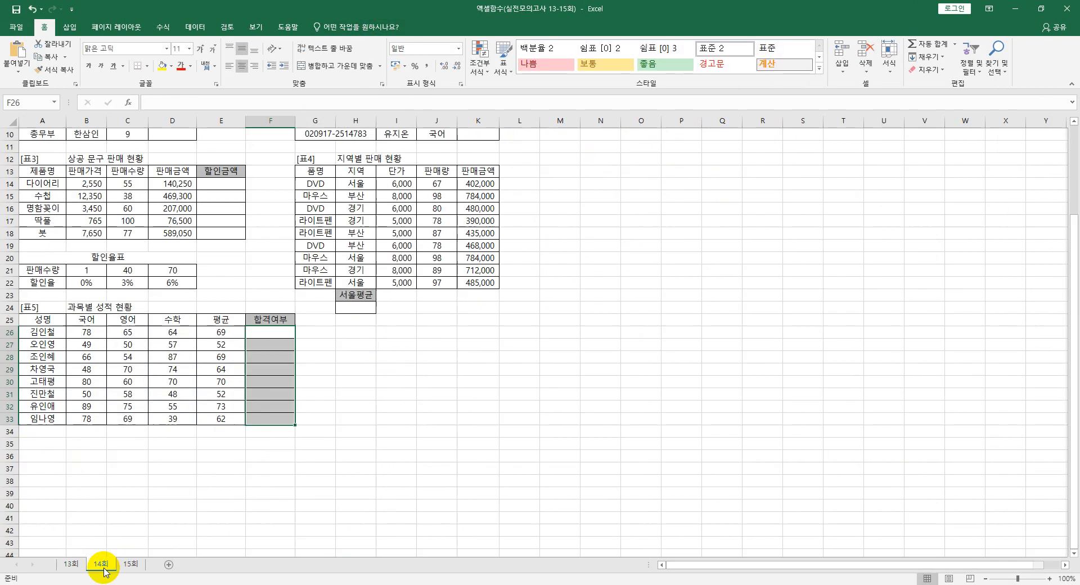
{"action": "left_click", "coordinate": [446, 407]}
{"action": "scroll", "coordinate": [446, 406], "scroll_direction": "up", "scroll_amount": 1}
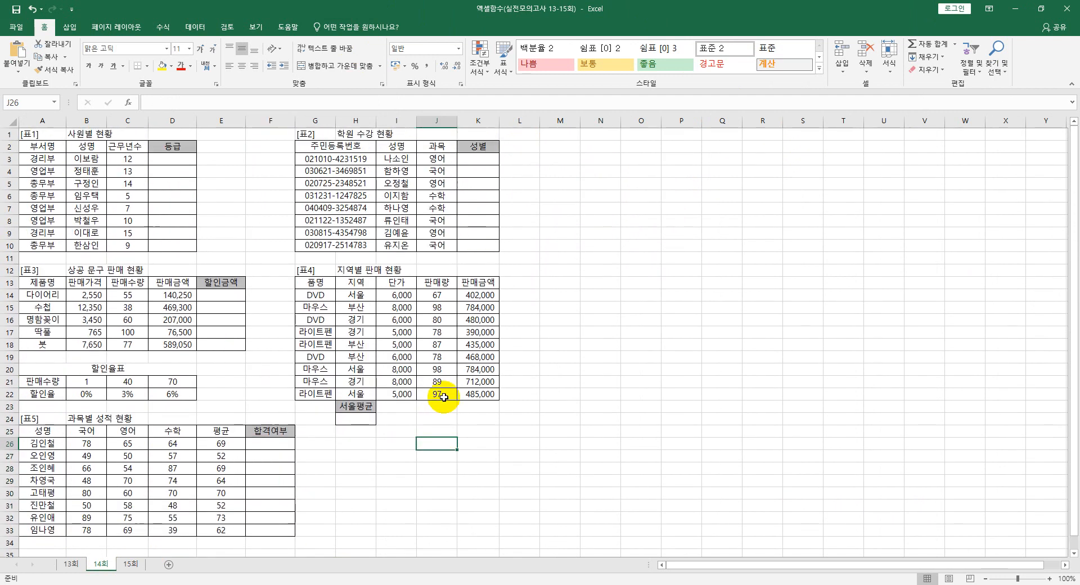
{"action": "left_click", "coordinate": [184, 159]}
{"action": "left_click", "coordinate": [1049, 579]}
{"action": "left_click", "coordinate": [1048, 579]}
{"action": "left_click", "coordinate": [1048, 579]}
{"action": "left_click", "coordinate": [1049, 579]}
{"action": "left_click", "coordinate": [1049, 579]}
{"action": "left_click", "coordinate": [1049, 578]}
{"action": "scroll", "coordinate": [394, 286], "scroll_direction": "up", "scroll_amount": 1}
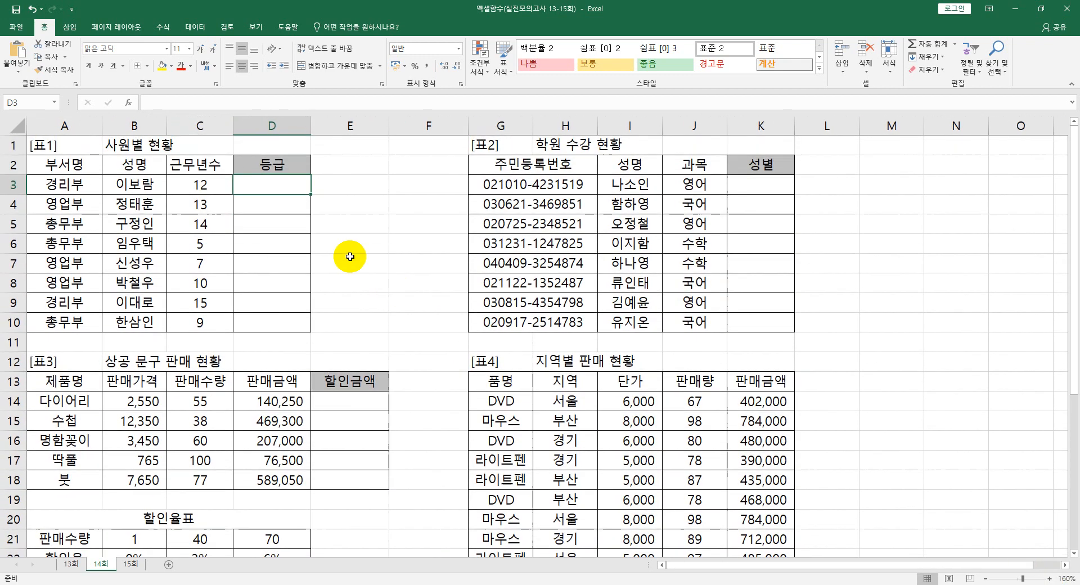
Left-align the first answer cell of each table: D3, K3, E14, H24 and F26
{"action": "left_click", "coordinate": [232, 67]}
{"action": "left_click", "coordinate": [741, 184]}
{"action": "left_click", "coordinate": [231, 66]}
{"action": "left_click", "coordinate": [374, 401]}
{"action": "left_click", "coordinate": [231, 67]}
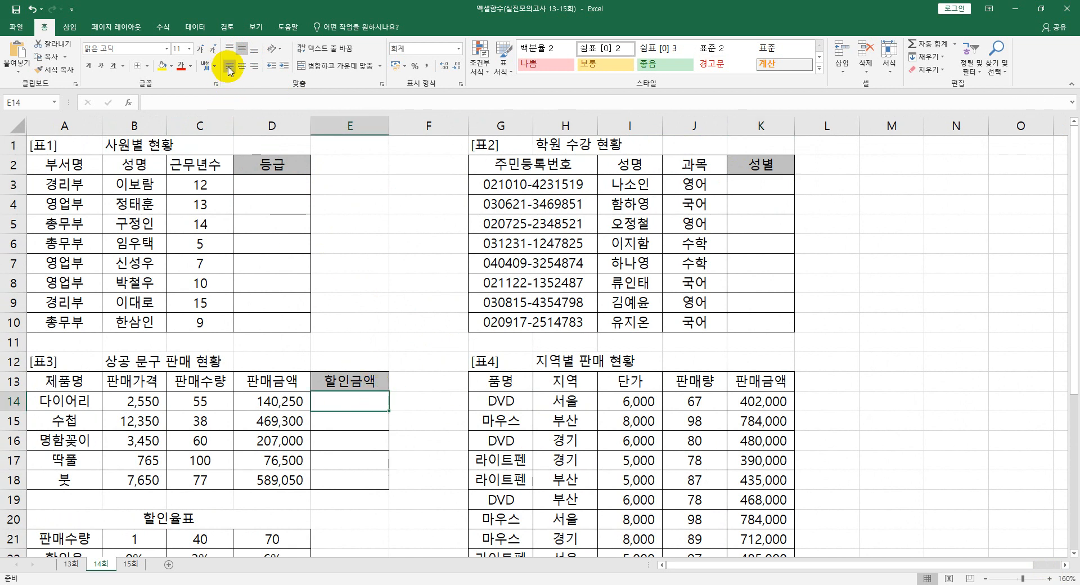
{"action": "scroll", "coordinate": [582, 420], "scroll_direction": "down", "scroll_amount": 3}
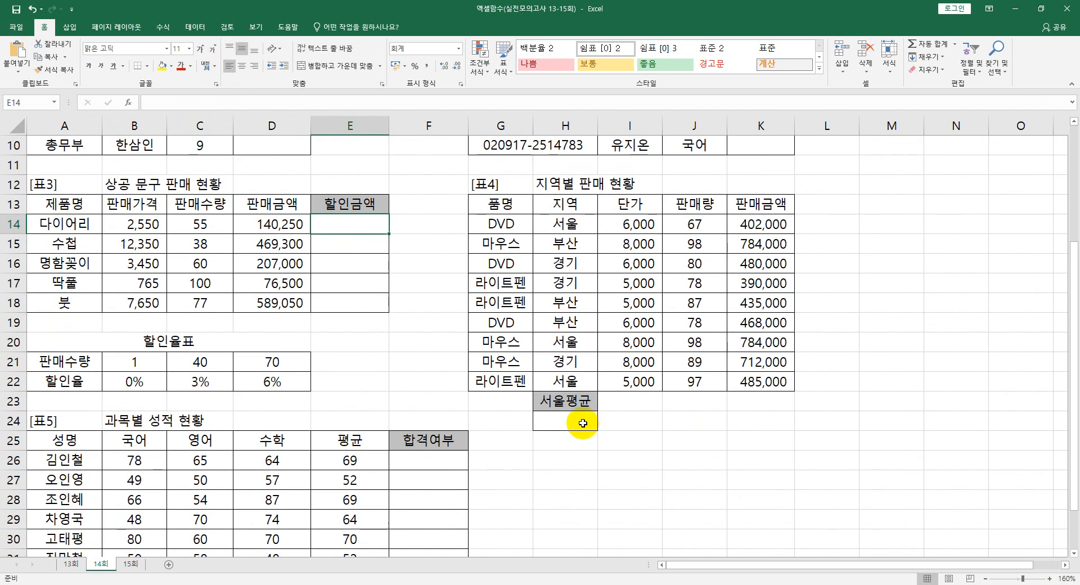
{"action": "left_click", "coordinate": [554, 423]}
{"action": "left_click", "coordinate": [231, 67]}
{"action": "scroll", "coordinate": [354, 377], "scroll_direction": "down", "scroll_amount": 2}
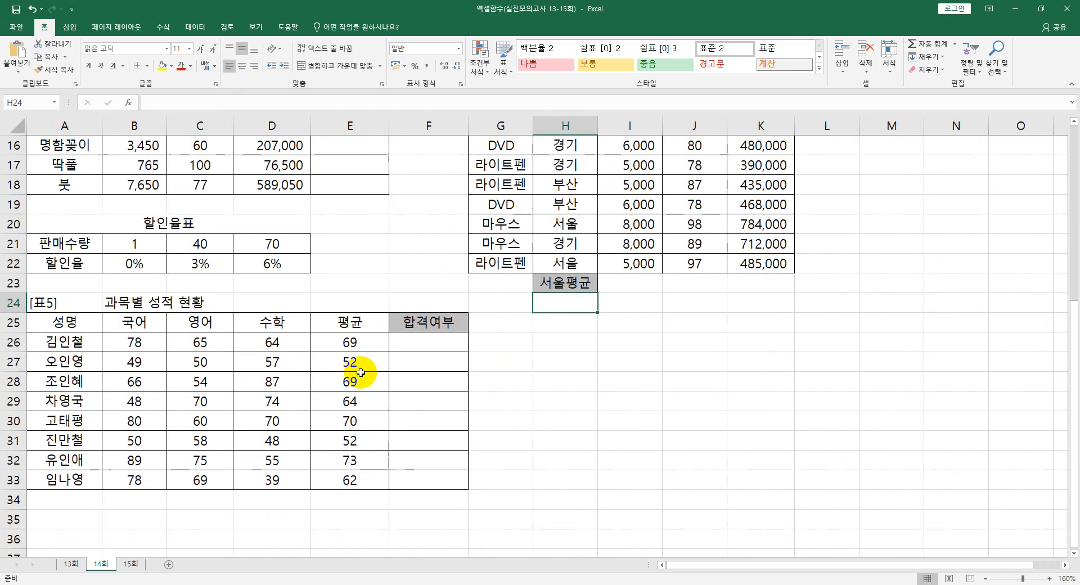
{"action": "left_click", "coordinate": [402, 343]}
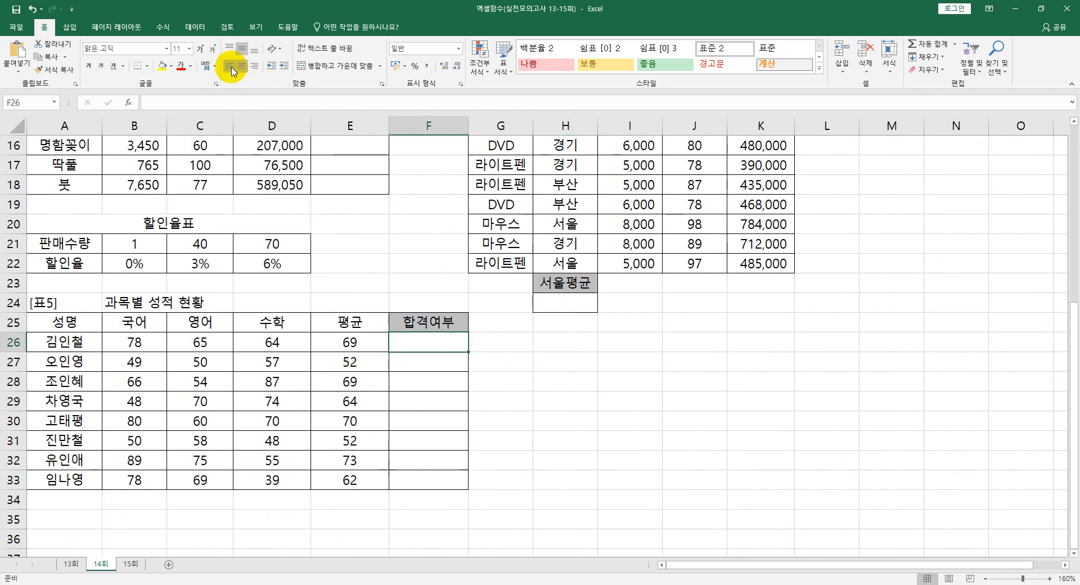
Start the 등급 formula in D3 with an IF function whose test begins with RANK.EQ
{"action": "scroll", "coordinate": [383, 400], "scroll_direction": "up", "scroll_amount": 5}
{"action": "left_click", "coordinate": [283, 179]}
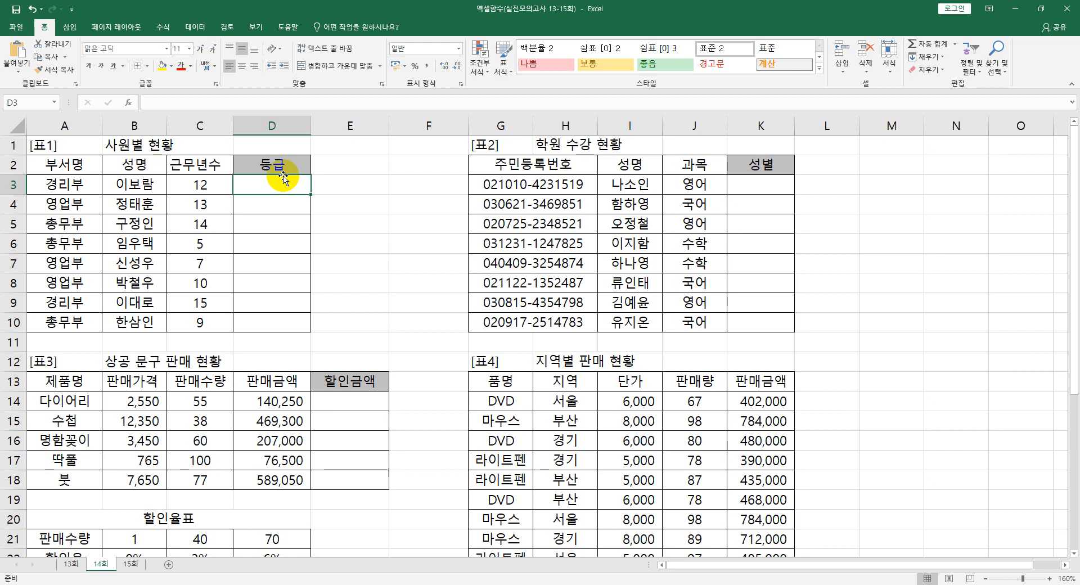
{"action": "type", "text": "="}
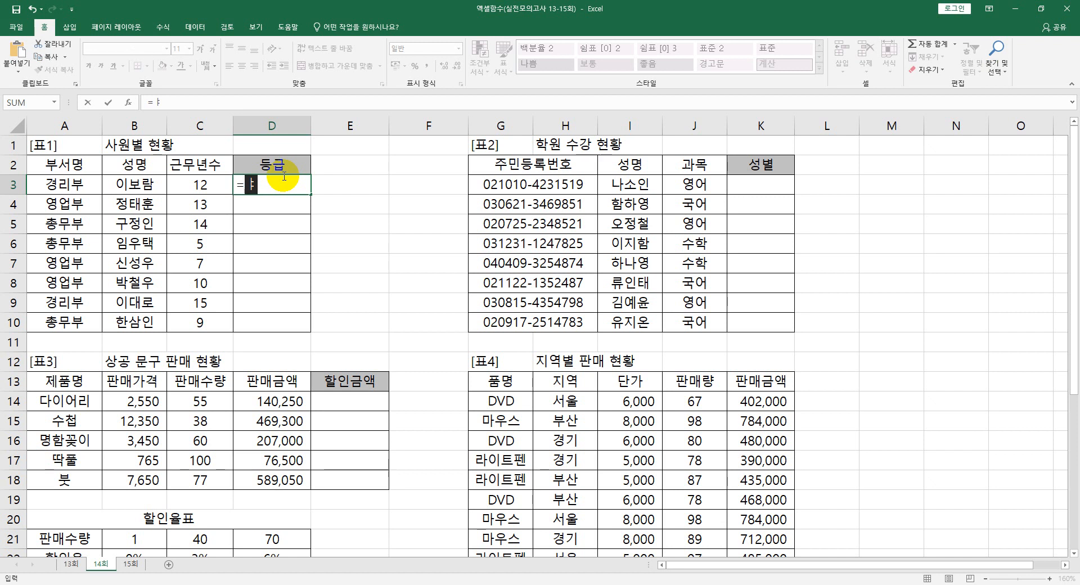
{"action": "type", "text": "i"}
{"action": "key", "text": "Tab"}
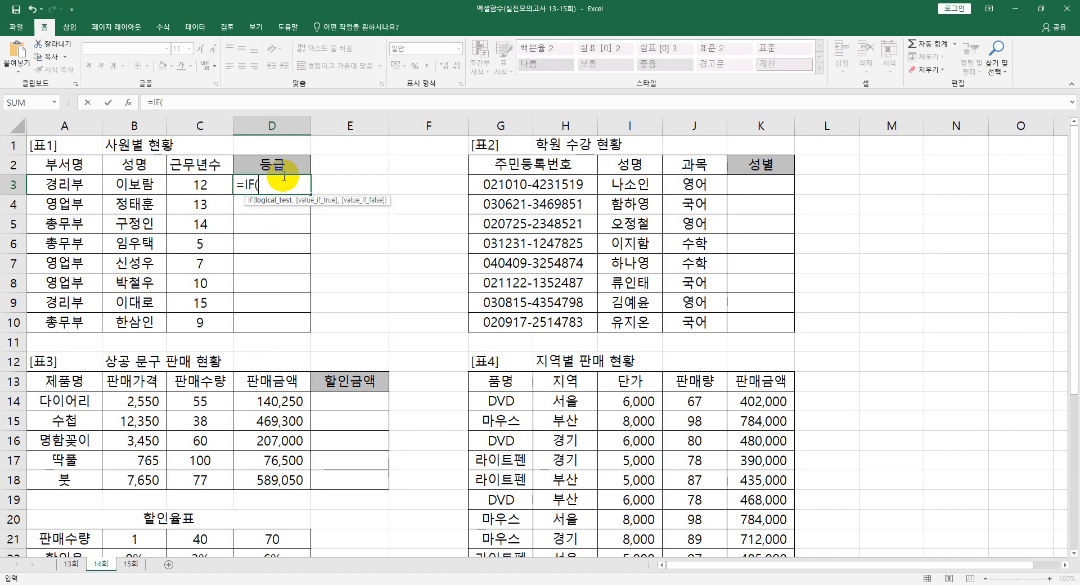
{"action": "type", "text": "ran"}
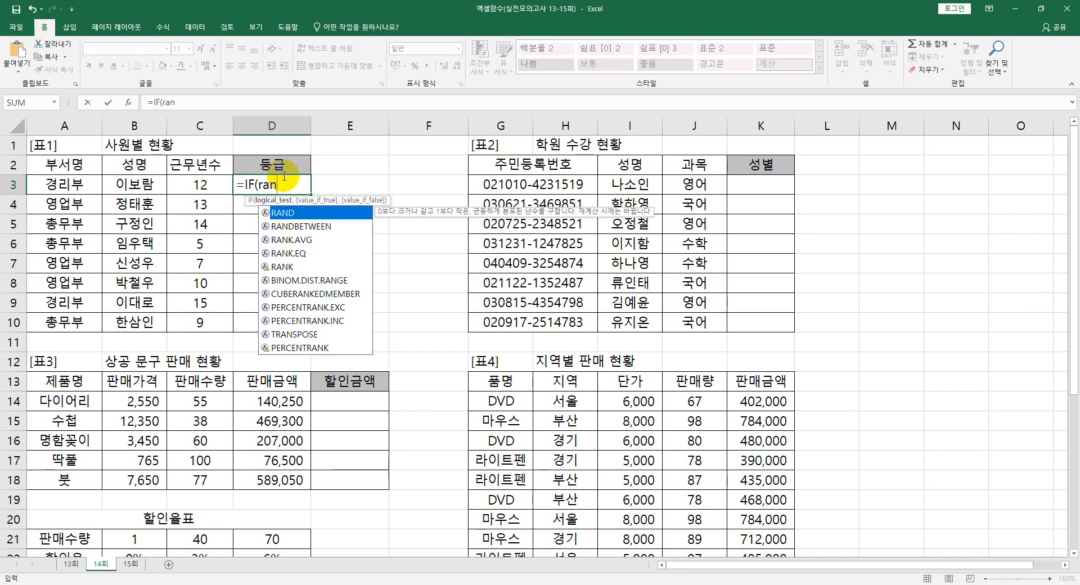
{"action": "key", "text": "Down"}
{"action": "key", "text": "Down"}
{"action": "key", "text": "Down"}
{"action": "key", "text": "Tab"}
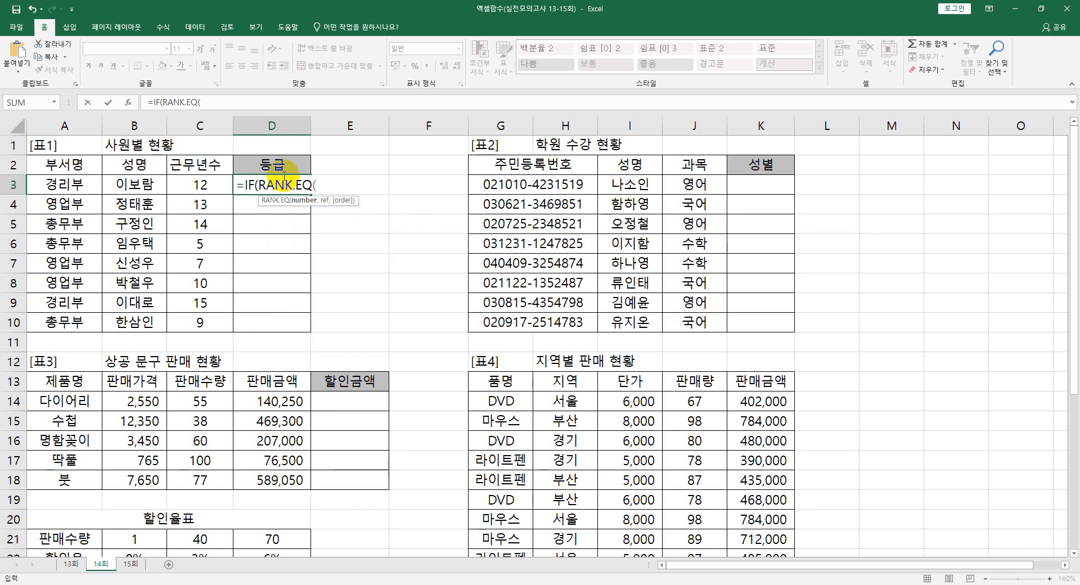
Complete the IF test as RANK.EQ(C3,$C$3:$C$10)<=3 and set "A" as the value if true
{"action": "left_click", "coordinate": [205, 184]}
{"action": "type", "text": ","}
{"action": "left_click_drag", "start_coordinate": [201, 319], "coordinate": [192, 186]}
{"action": "key", "text": "F4"}
{"action": "type", "text": ")"}
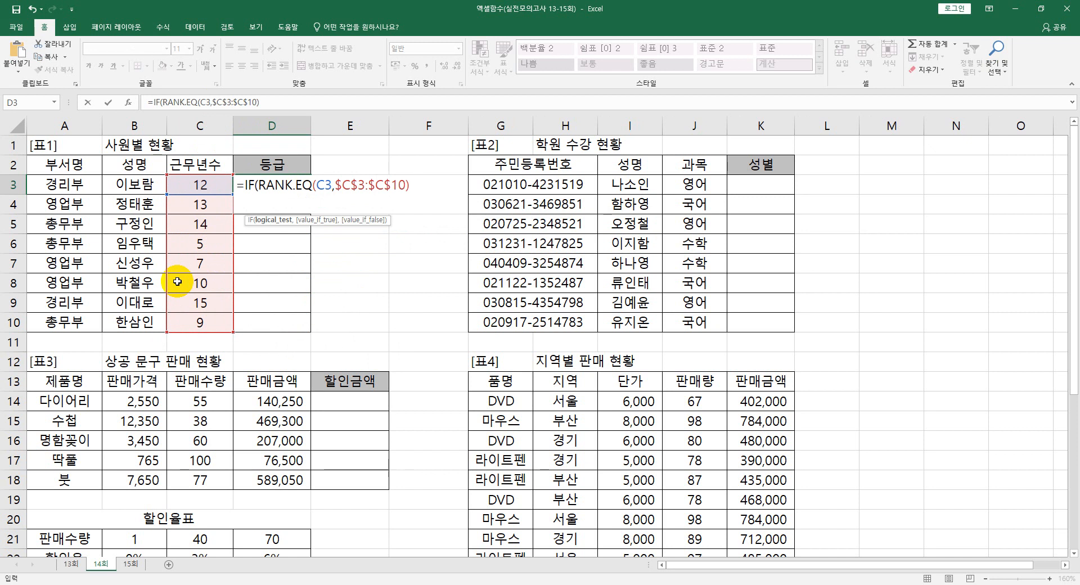
{"action": "type", "text": "<=3,\"A"}
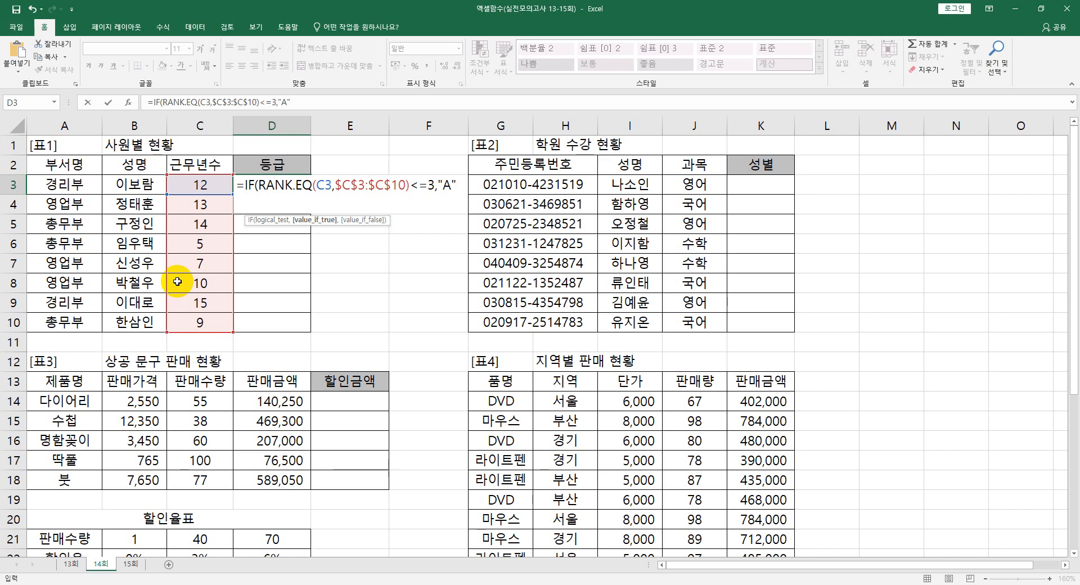
Nest a second IF as the value if false in D3, testing RANK.EQ(C3,$C$3:$C$10)<=6 and returning "B" if true
{"action": "type", "text": ","}
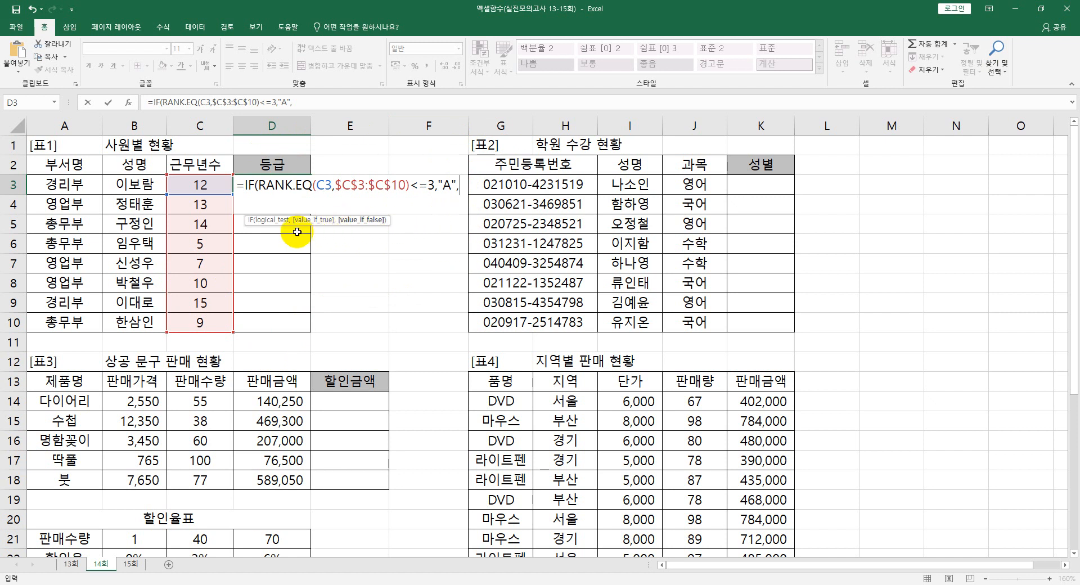
{"action": "left_click_drag", "start_coordinate": [245, 184], "coordinate": [429, 184]}
{"action": "key", "text": "ctrl+c"}
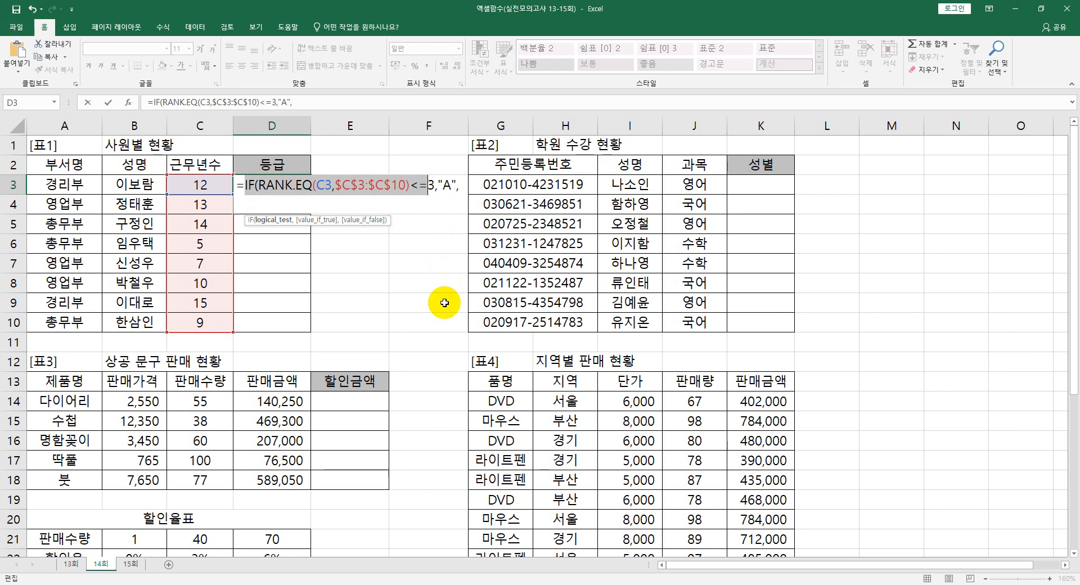
{"action": "left_click", "coordinate": [464, 187]}
{"action": "key", "text": "ctrl+v"}
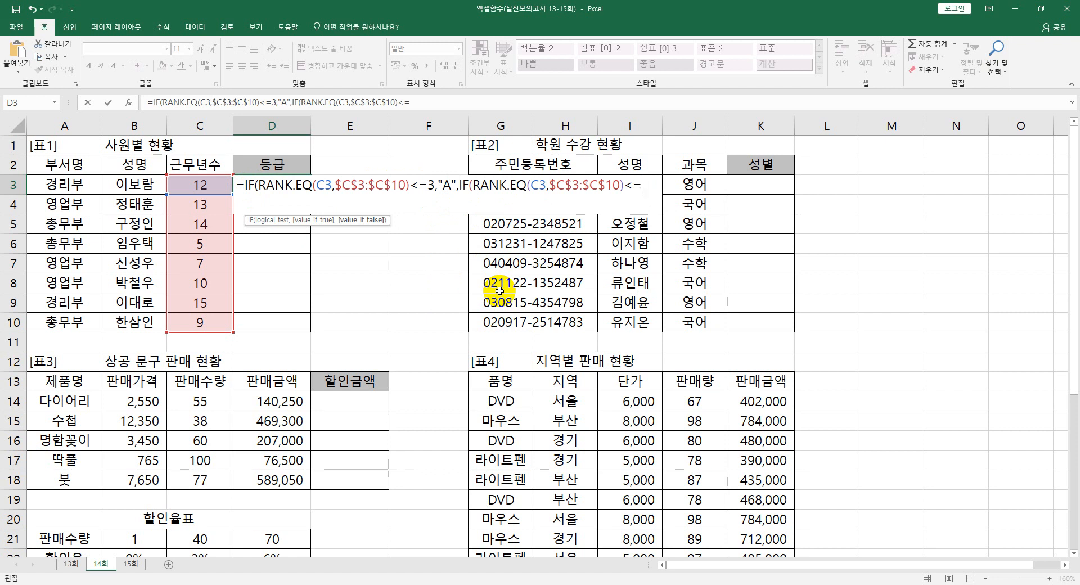
{"action": "type", "text": "6,\""}
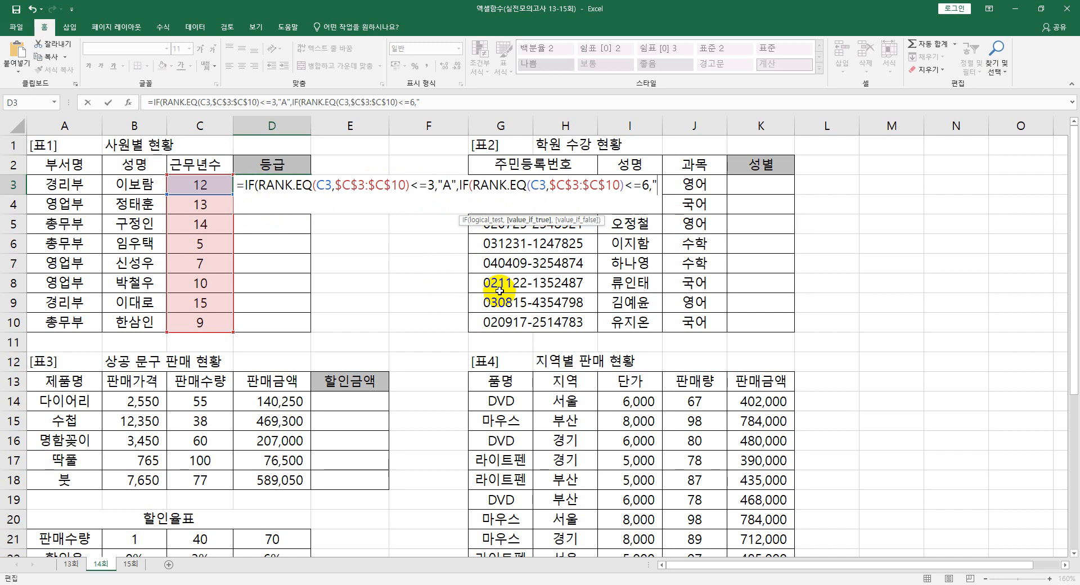
{"action": "type", "text": "B\","}
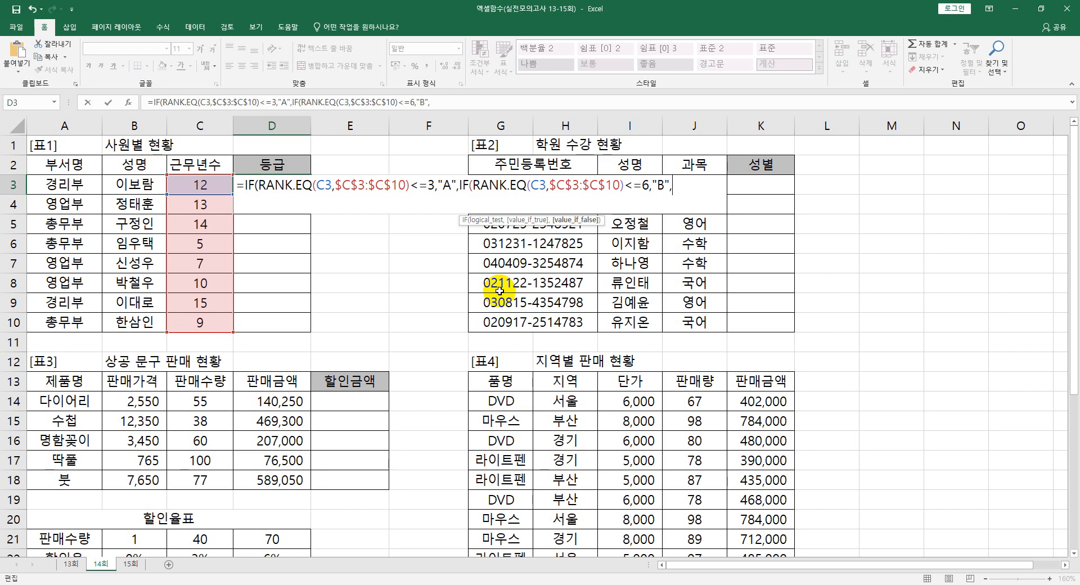
Finish the nested IF with "c" as the remaining value and fill the formula from D3 down to D10
{"action": "type", "text": "\"c\")"}
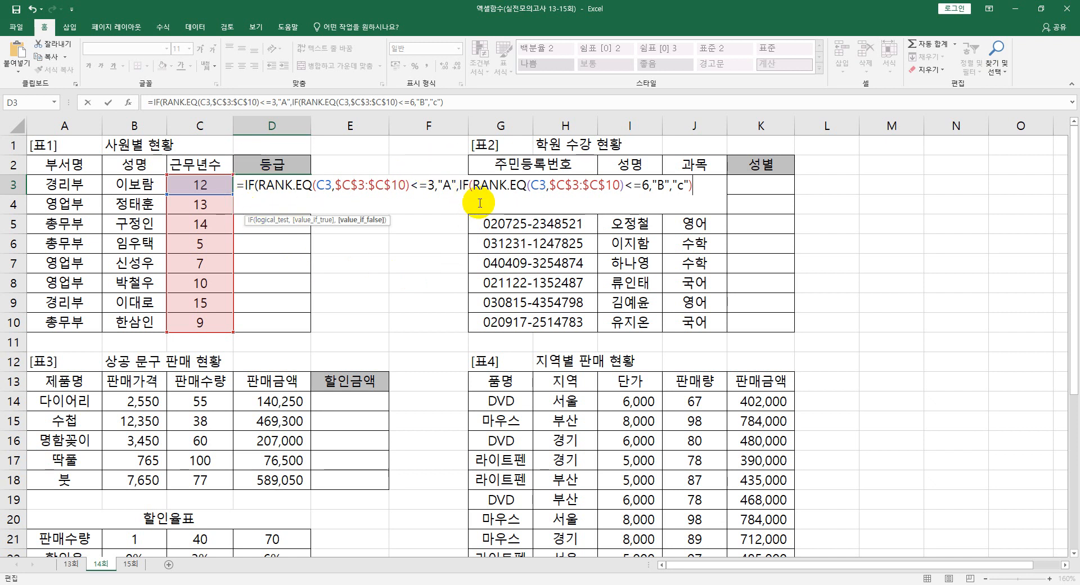
{"action": "type", "text": ")"}
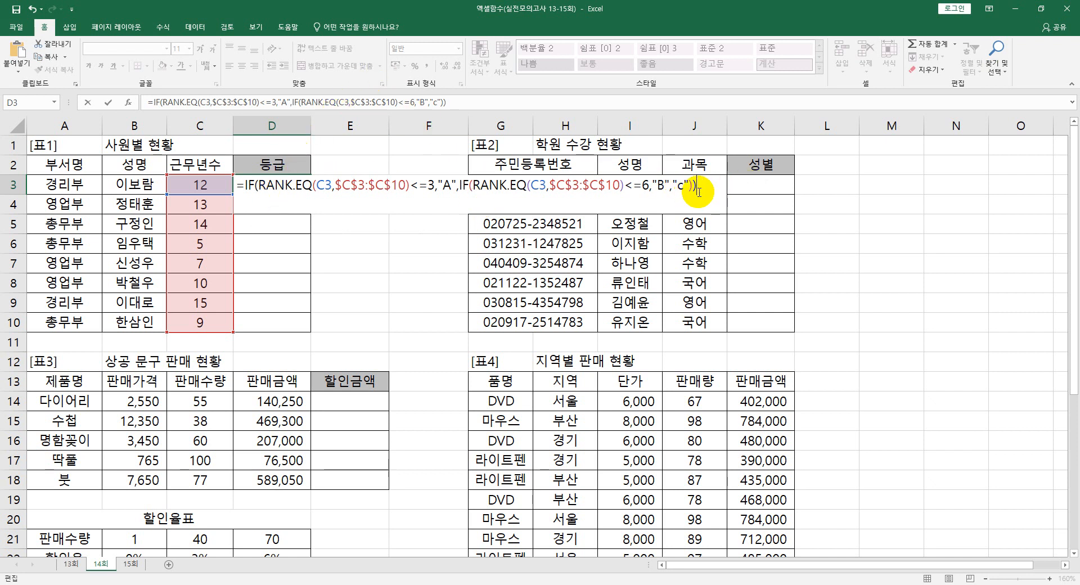
{"action": "key", "text": "Return"}
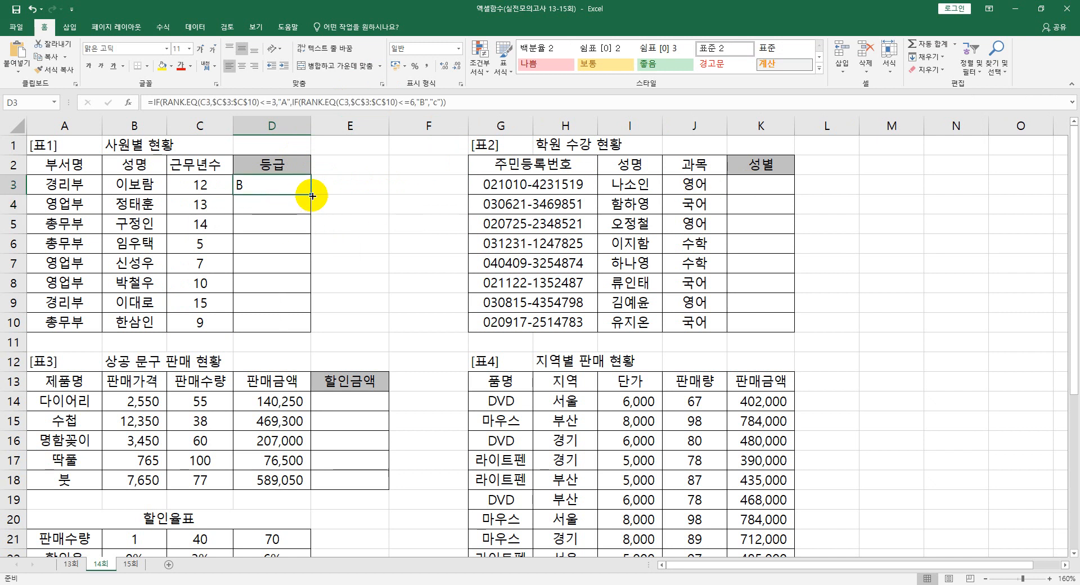
{"action": "left_click_drag", "start_coordinate": [314, 193], "coordinate": [294, 326]}
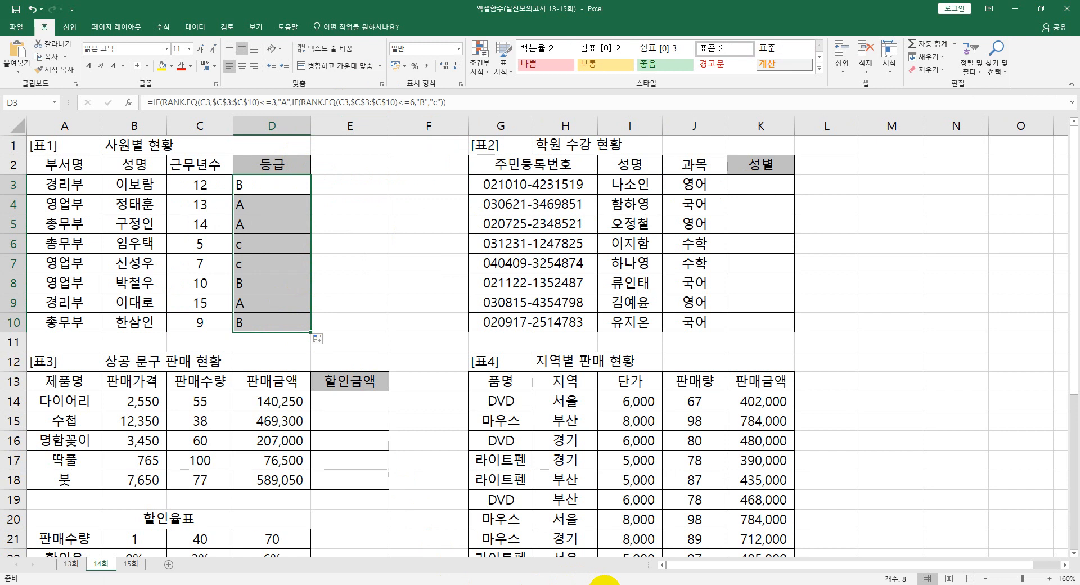
Start an alternative grade formula in E3 with an IFS function whose first test begins with RANK.EQ
{"action": "key", "text": "Right"}
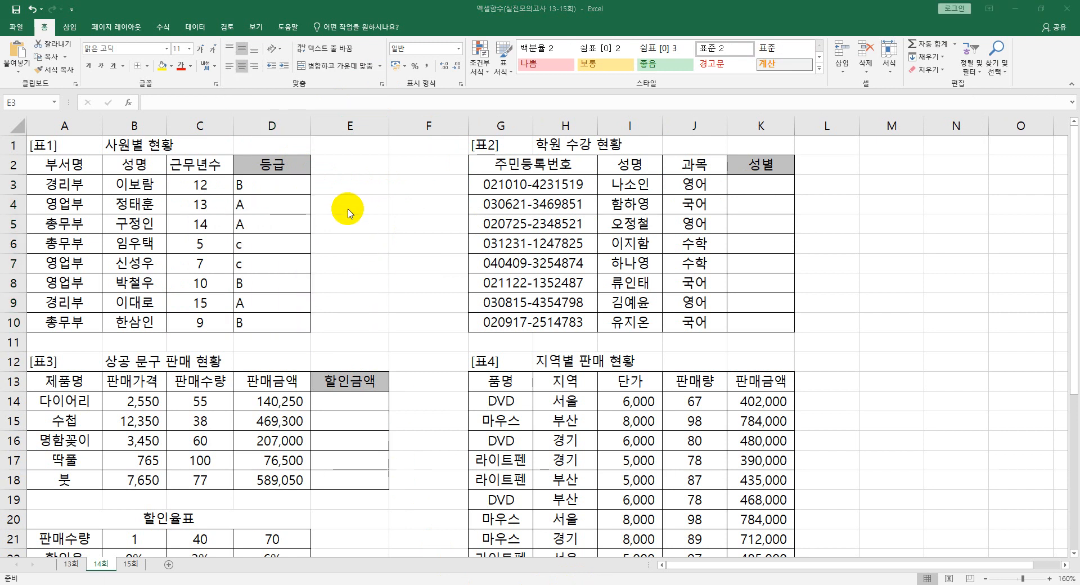
{"action": "left_click", "coordinate": [340, 181]}
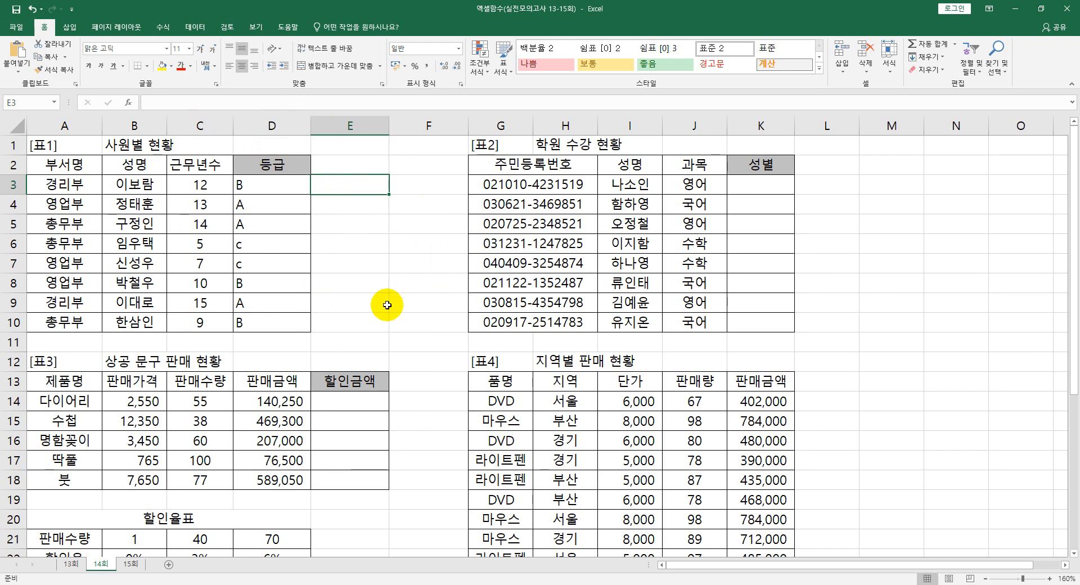
{"action": "type", "text": "="}
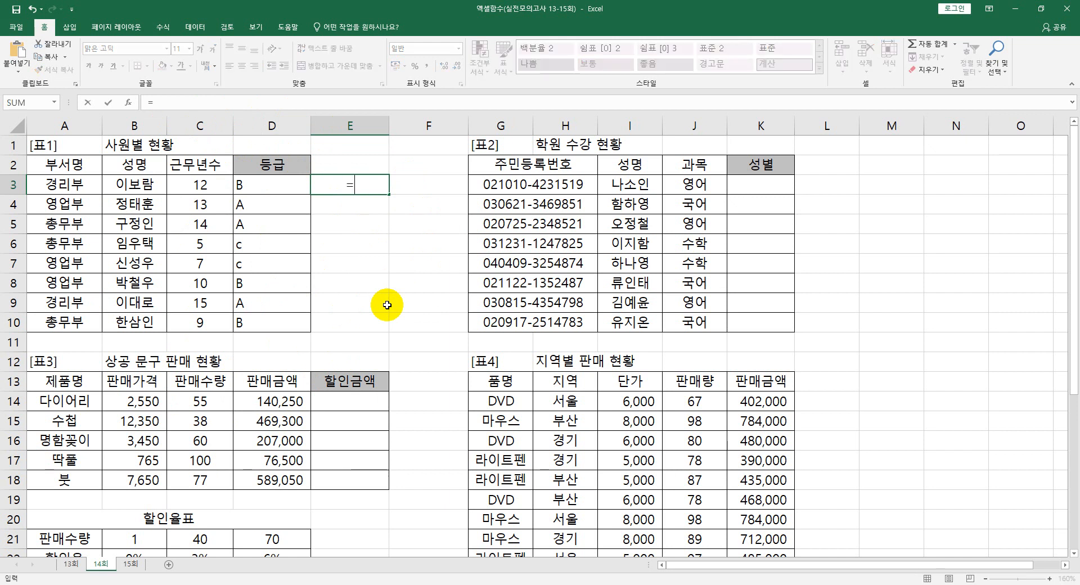
{"action": "type", "text": "ifs"}
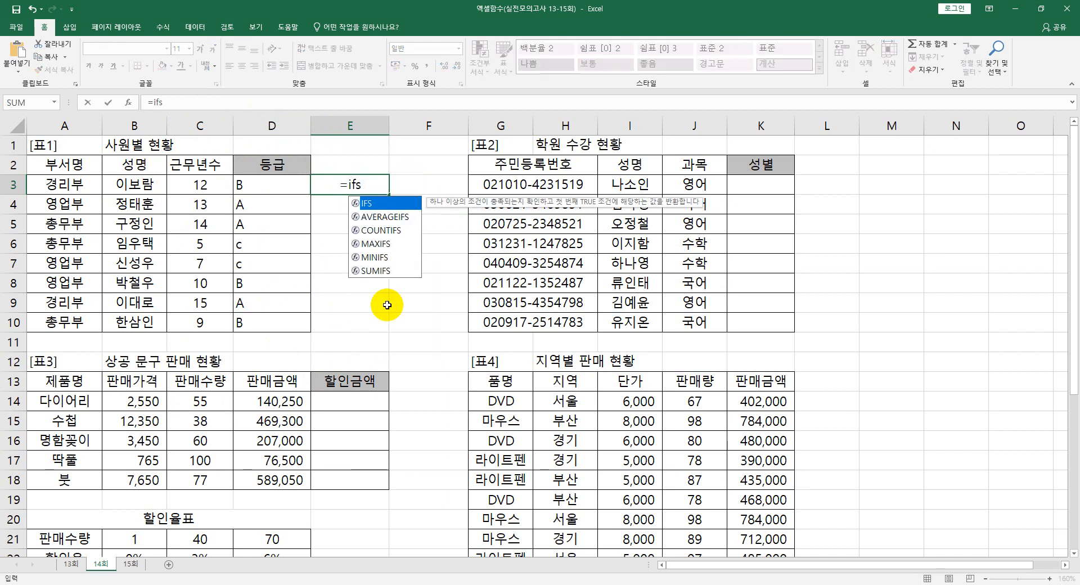
{"action": "key", "text": "Tab"}
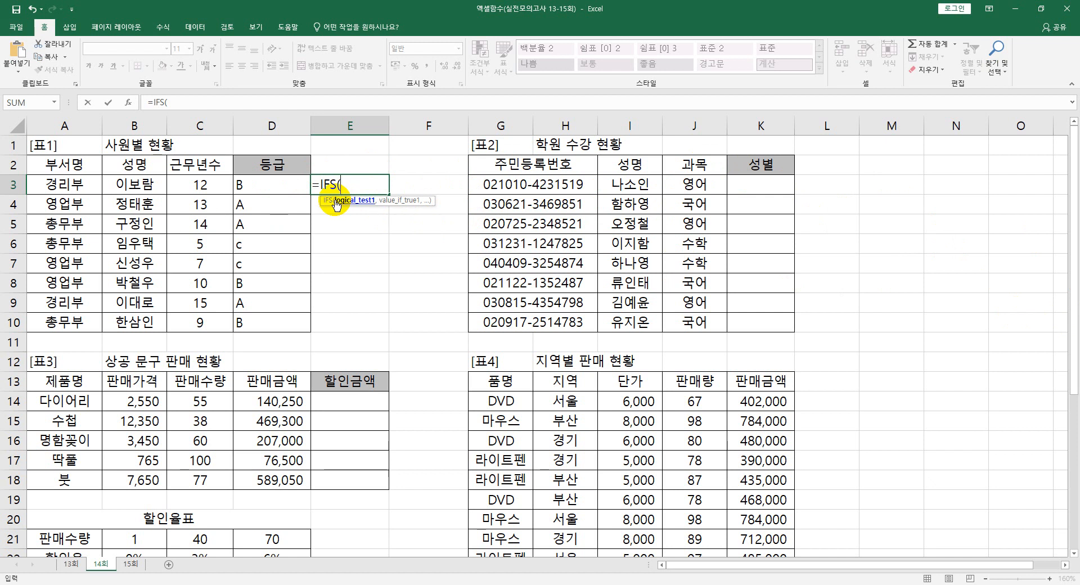
{"action": "type", "text": "ran"}
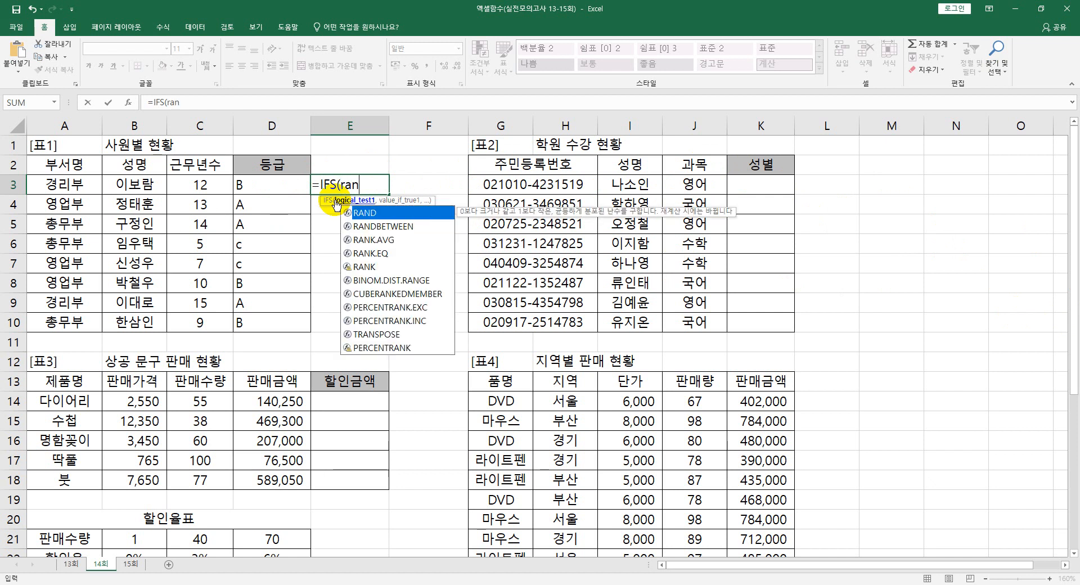
{"action": "key", "text": "Down"}
{"action": "key", "text": "Down"}
{"action": "key", "text": "Down"}
{"action": "key", "text": "Tab"}
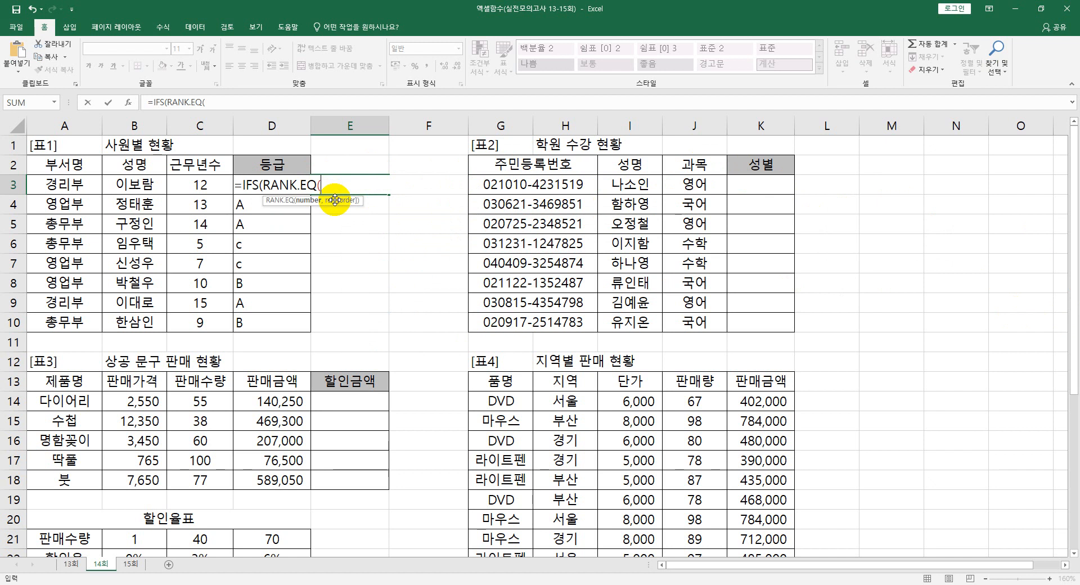
Complete the first IFS condition as RANK.EQ(C3,$C$3:$C$10)<=3 with "A" as its value
{"action": "left_click", "coordinate": [194, 178]}
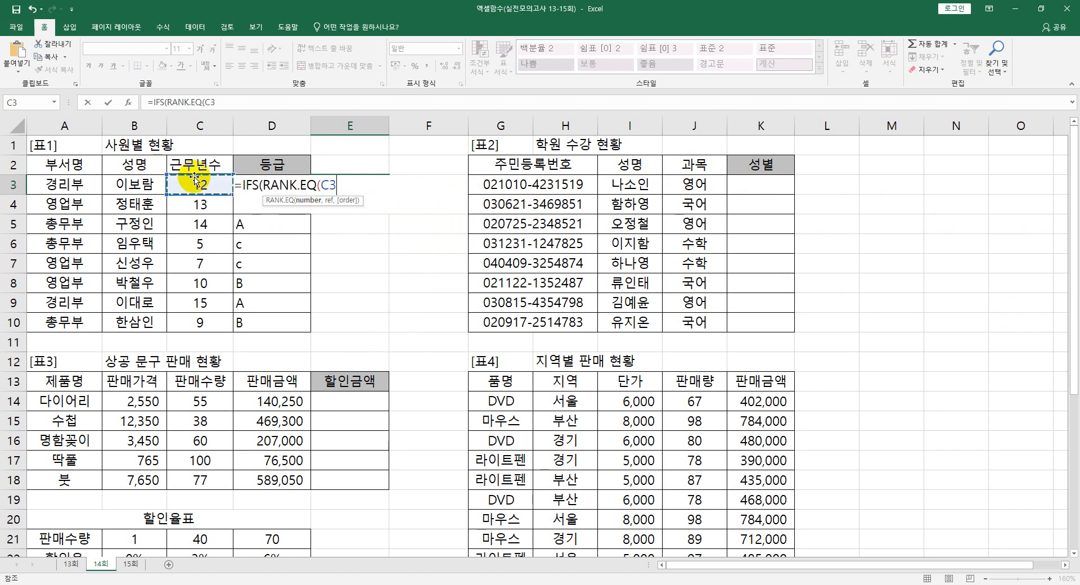
{"action": "type", "text": ","}
{"action": "left_click_drag", "start_coordinate": [200, 322], "coordinate": [195, 190]}
{"action": "key", "text": "F4"}
{"action": "type", "text": ")<=3"}
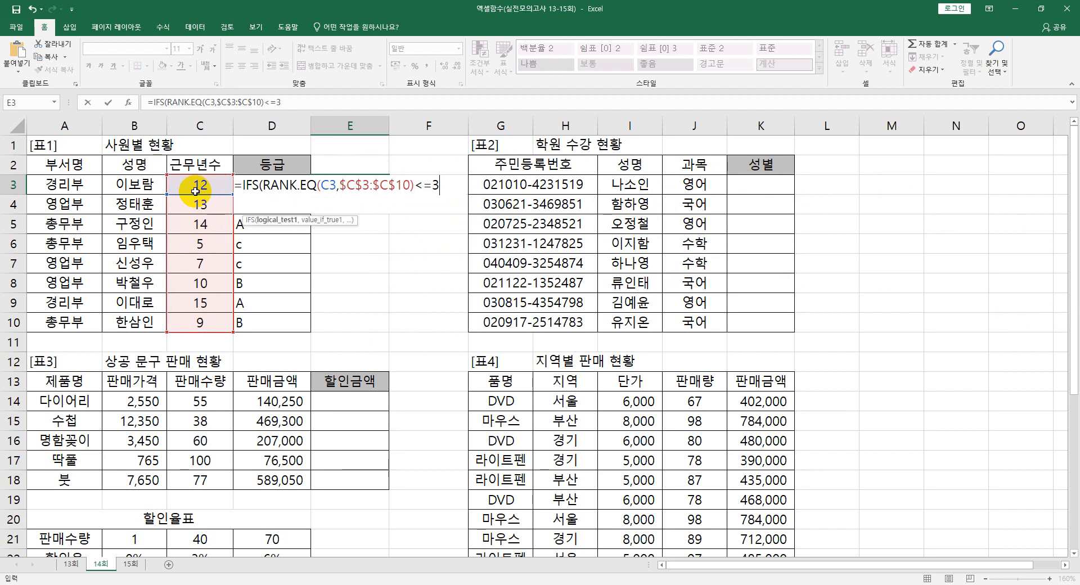
{"action": "type", "text": ","}
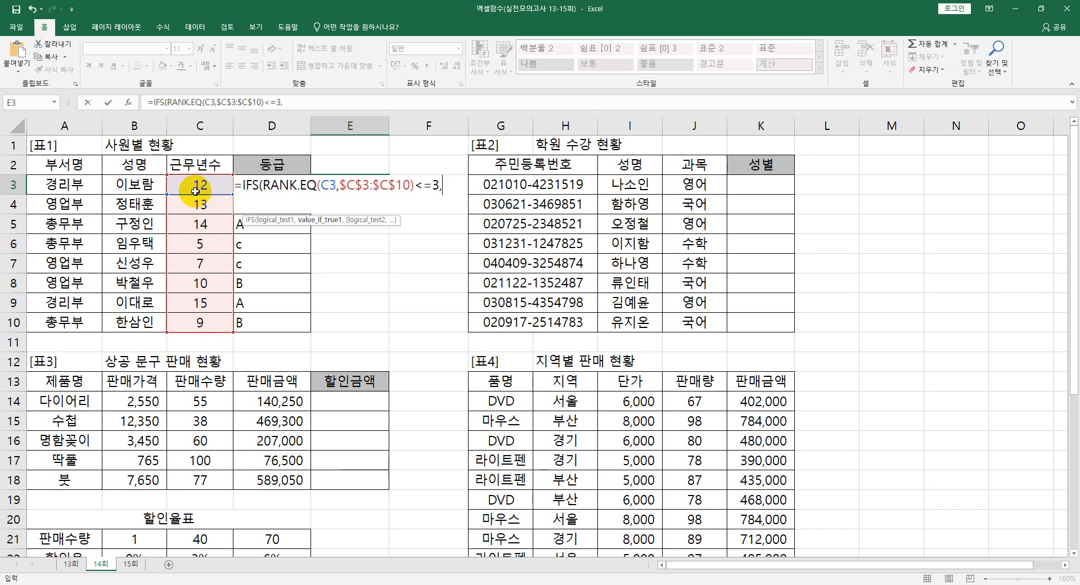
{"action": "type", "text": "\"A\","}
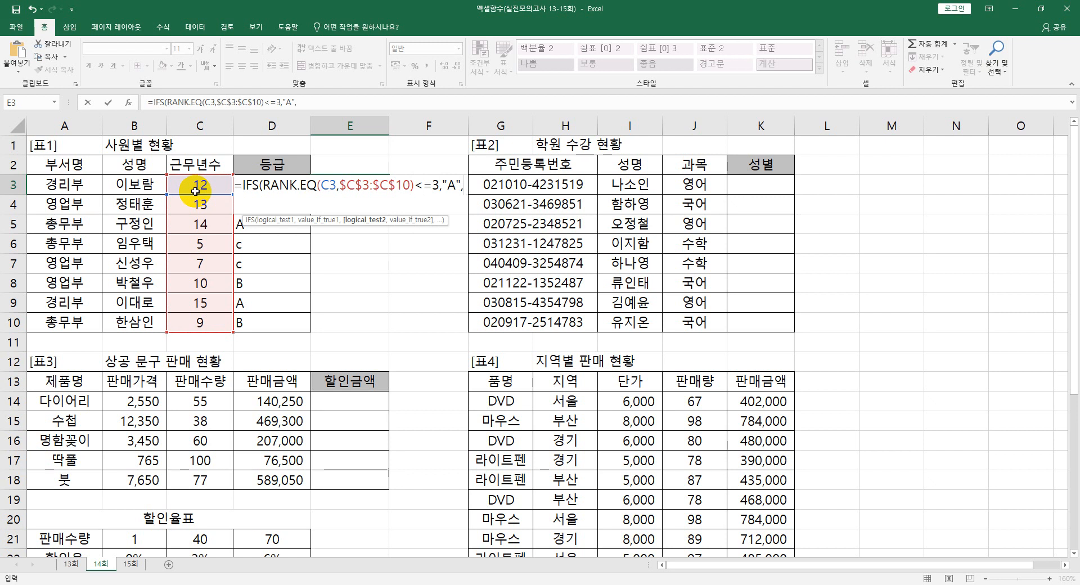
Add a second IFS condition, RANK.EQ(C3,$C$3:$C$10)<=6, with "B" as its value
{"action": "left_click_drag", "start_coordinate": [263, 185], "coordinate": [434, 195]}
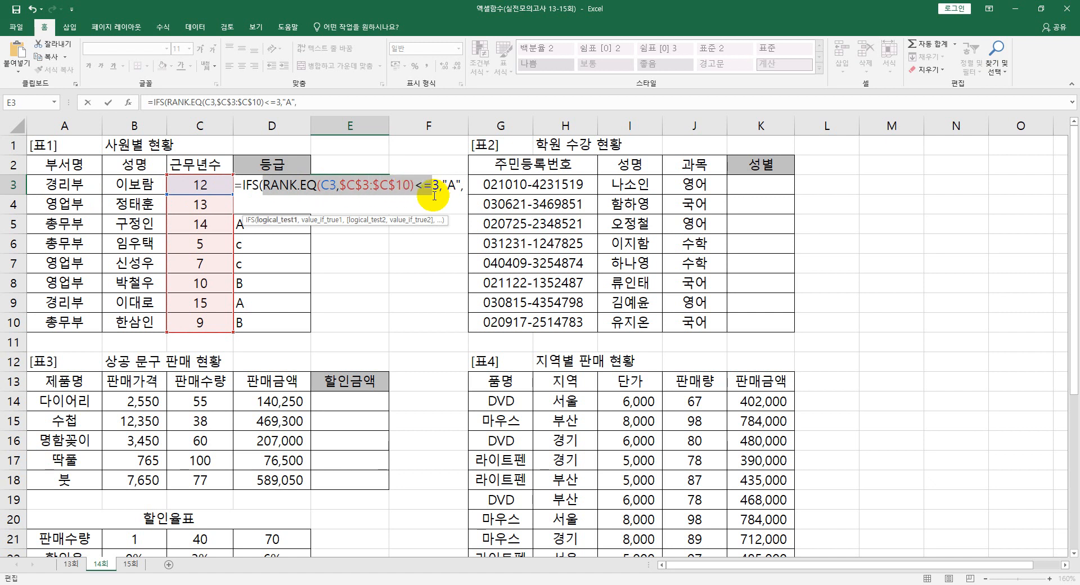
{"action": "left_click", "coordinate": [464, 189]}
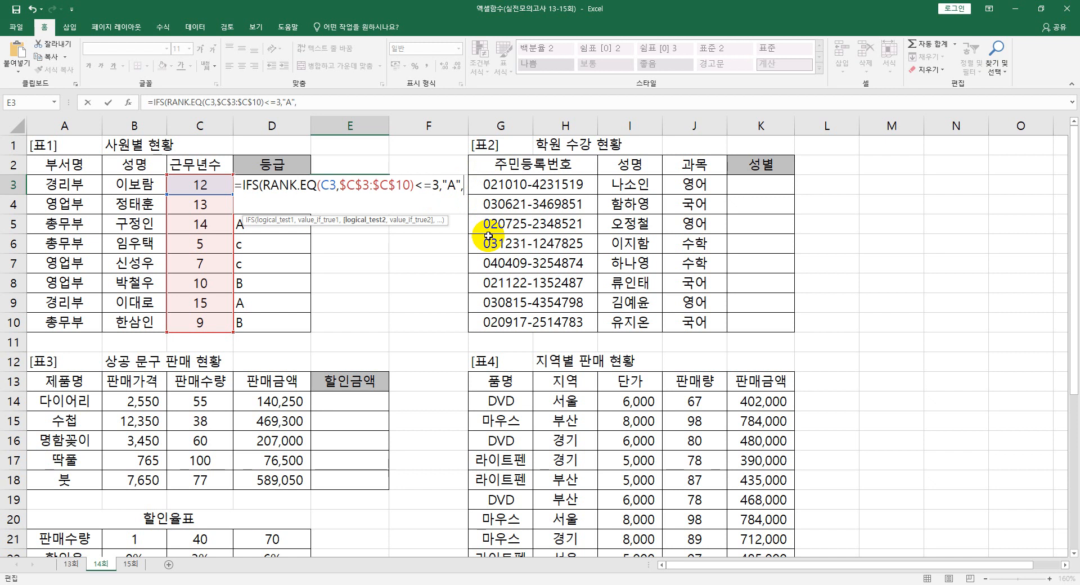
{"action": "key", "text": "ctrl+v"}
{"action": "type", "text": "6"}
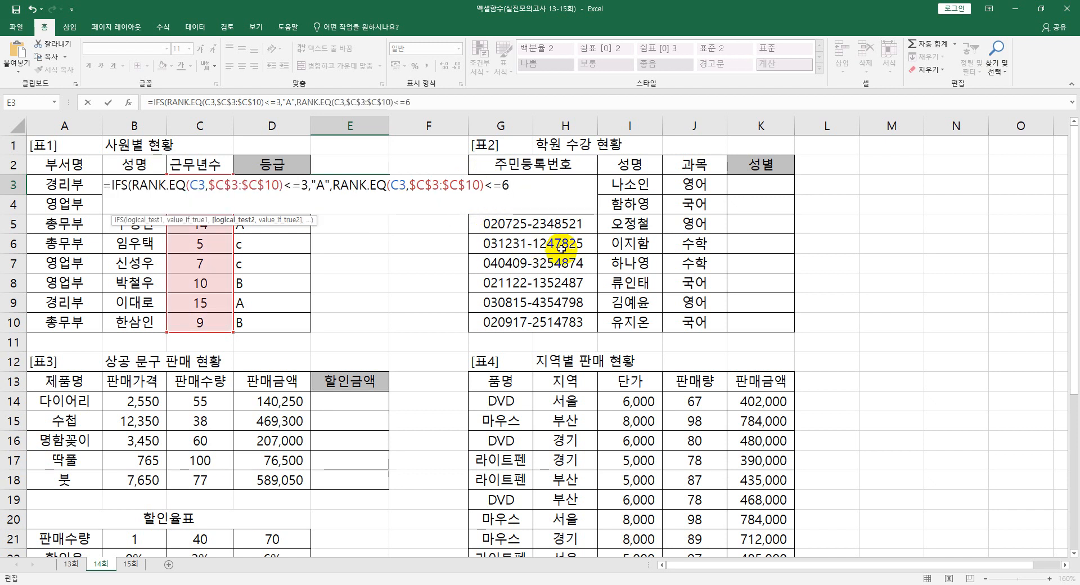
{"action": "type", "text": ","}
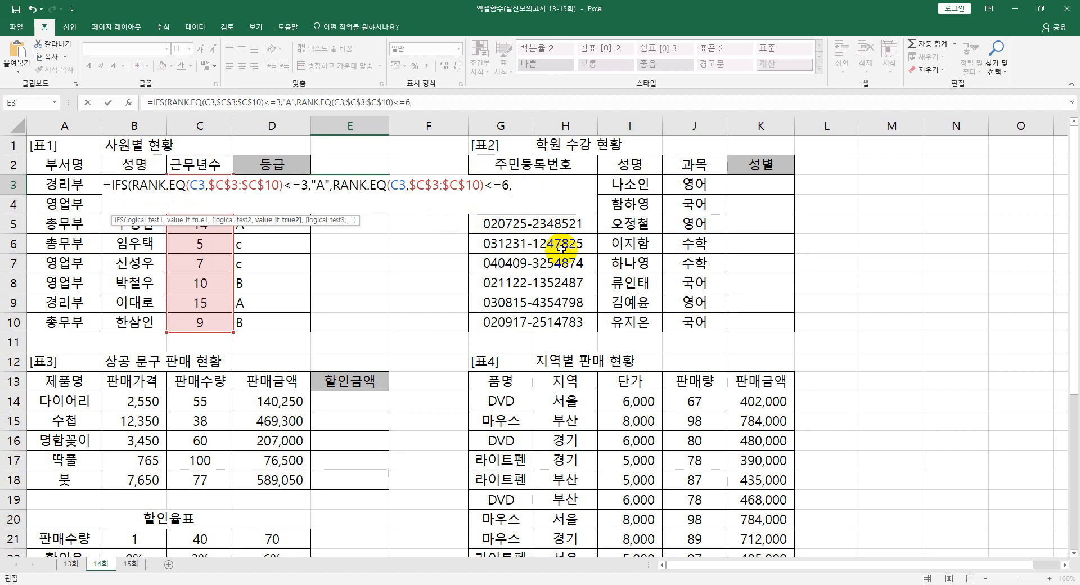
{"action": "type", "text": "\"B\","}
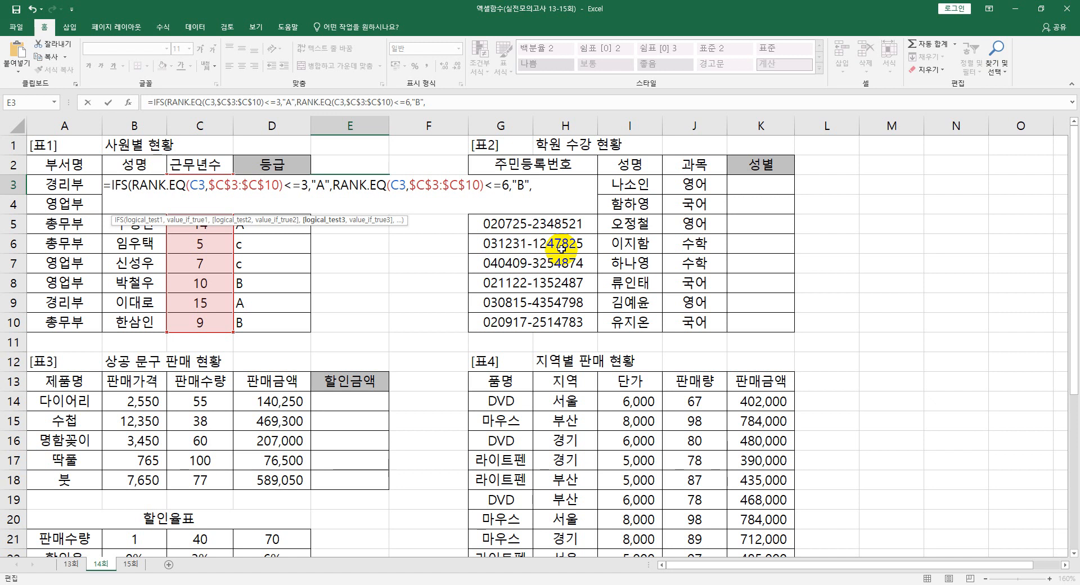
Close the IFS formula with the condition true and value "C", and fill it from E3 down to E10
{"action": "type", "text": "t"}
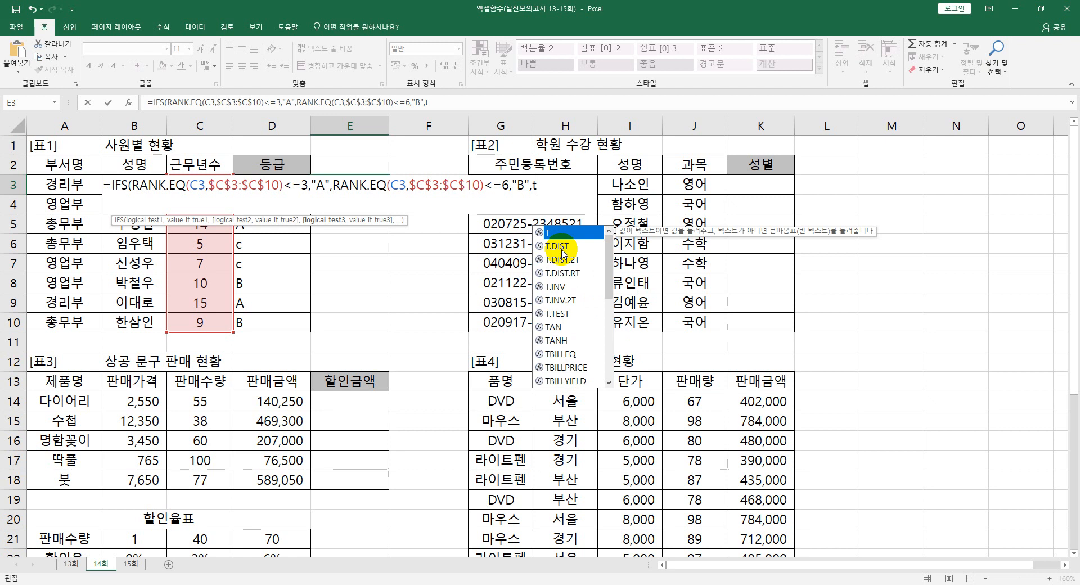
{"action": "type", "text": "rue"}
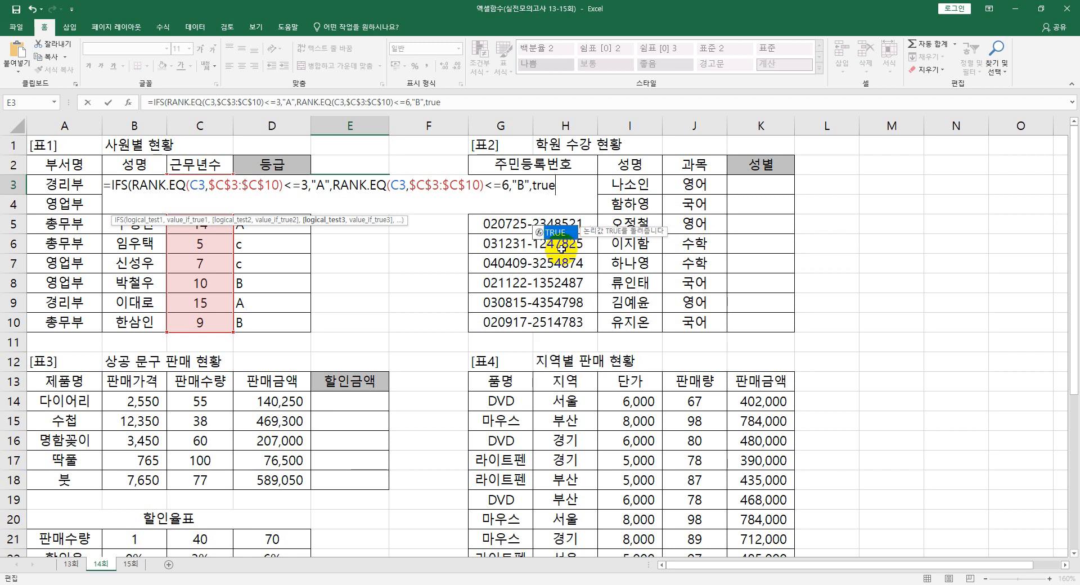
{"action": "type", "text": ","}
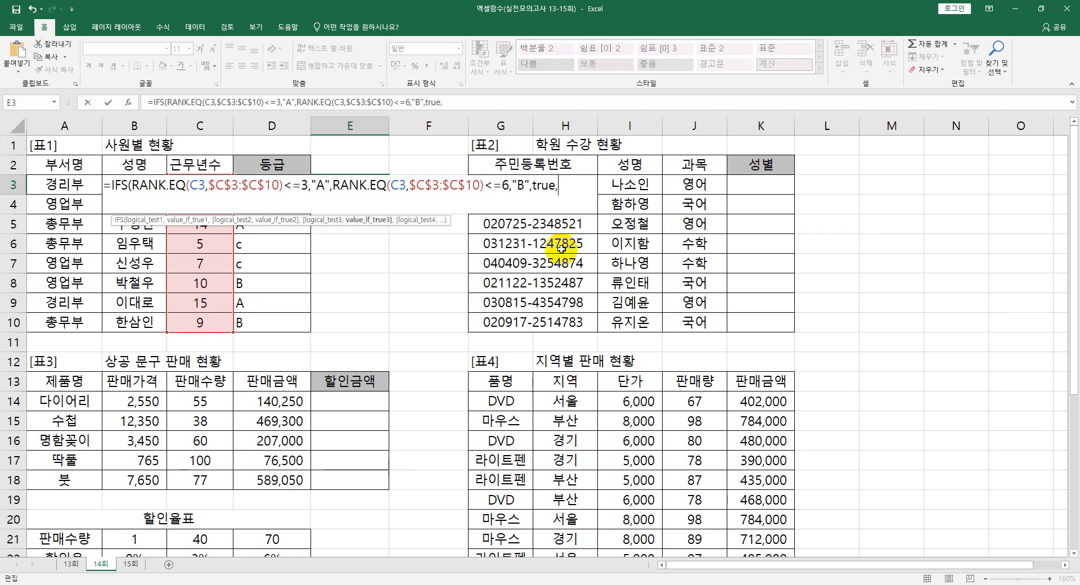
{"action": "type", "text": "\"C\")"}
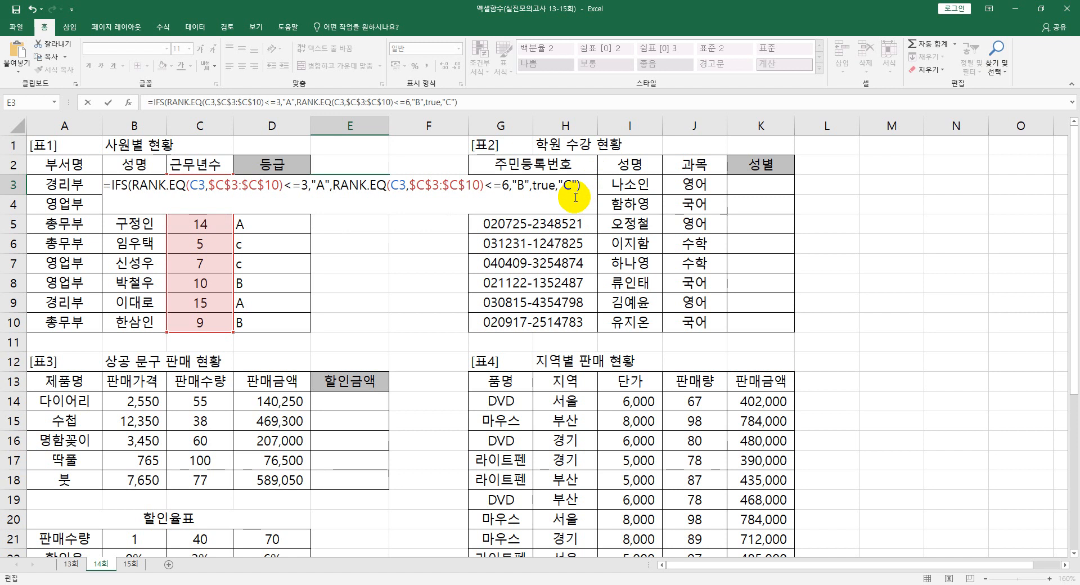
{"action": "key", "text": "Return"}
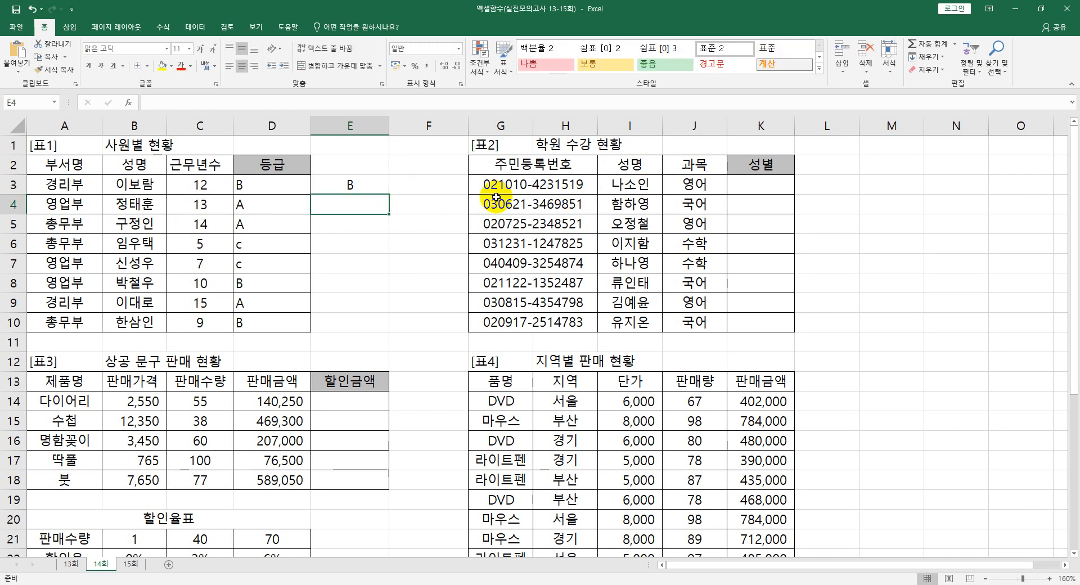
{"action": "left_click", "coordinate": [334, 191]}
{"action": "left_click_drag", "start_coordinate": [389, 195], "coordinate": [366, 327]}
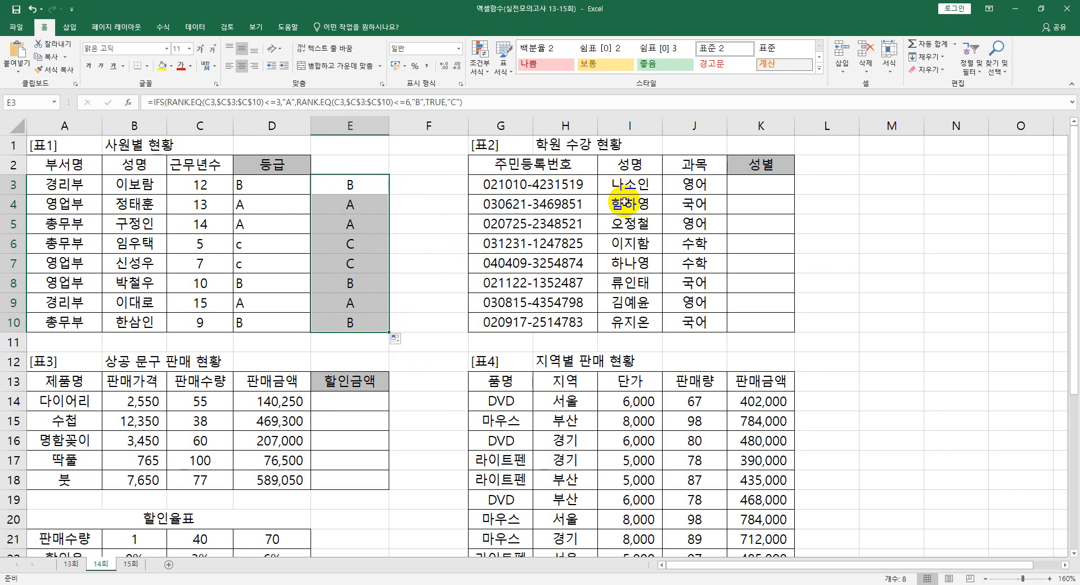
Enter =MID(G3,8,1) in K3 of the 성별 column and fill it down to K10
{"action": "left_click", "coordinate": [758, 185]}
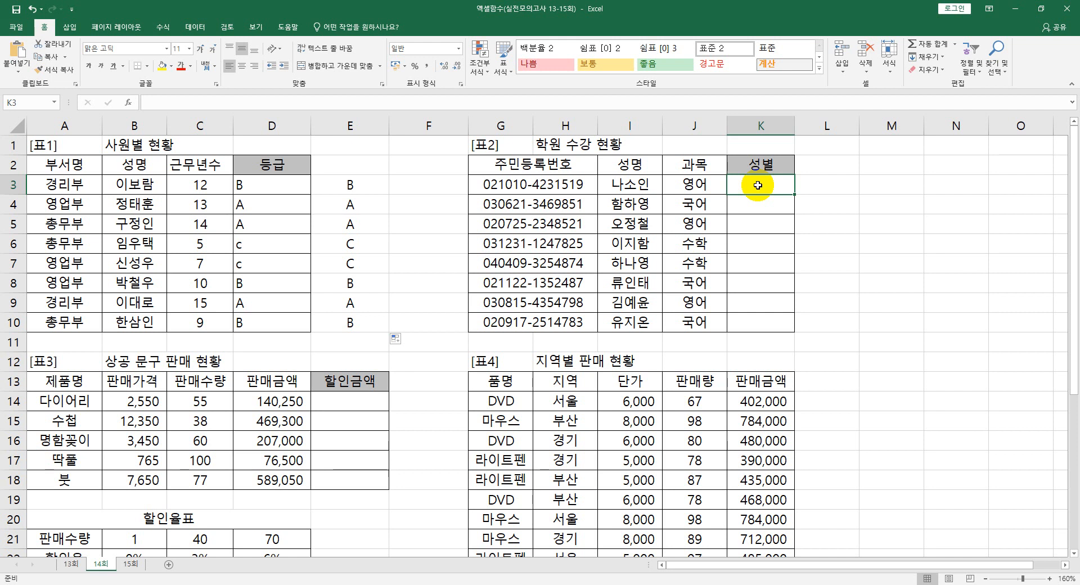
{"action": "type", "text": "=MID("}
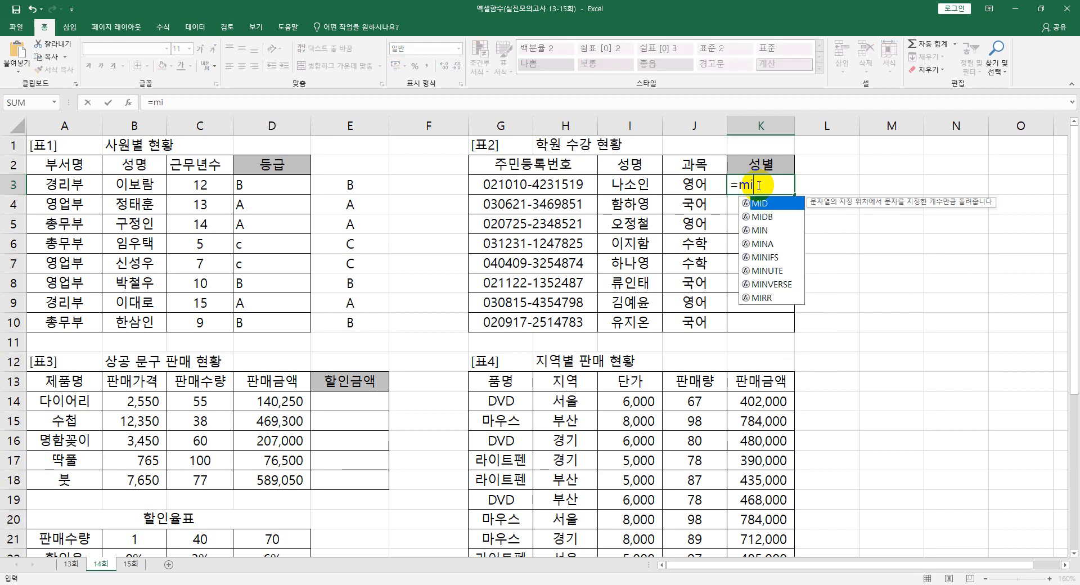
{"action": "left_click", "coordinate": [570, 184]}
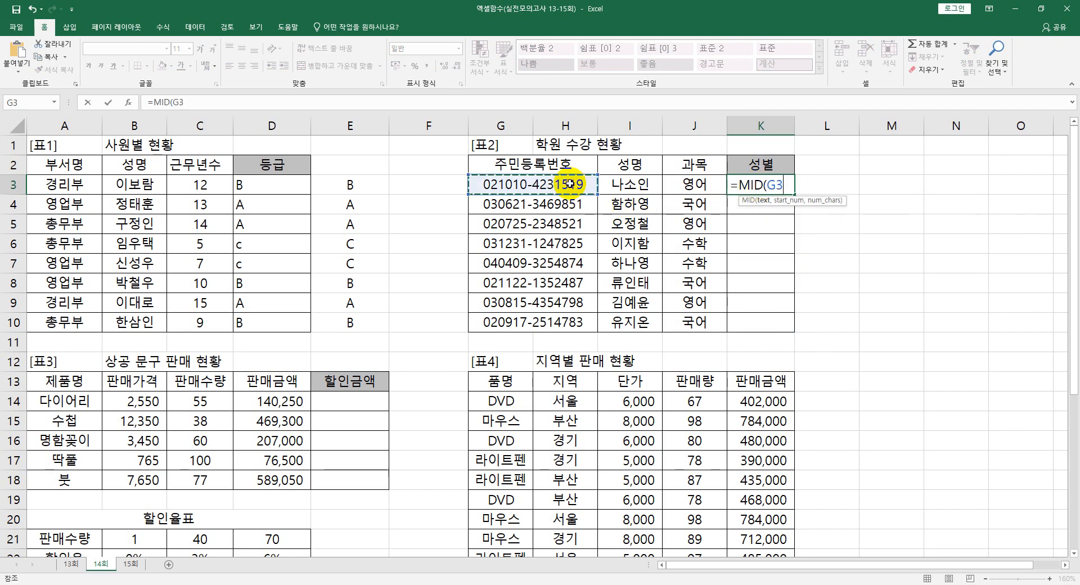
{"action": "type", "text": ",8"}
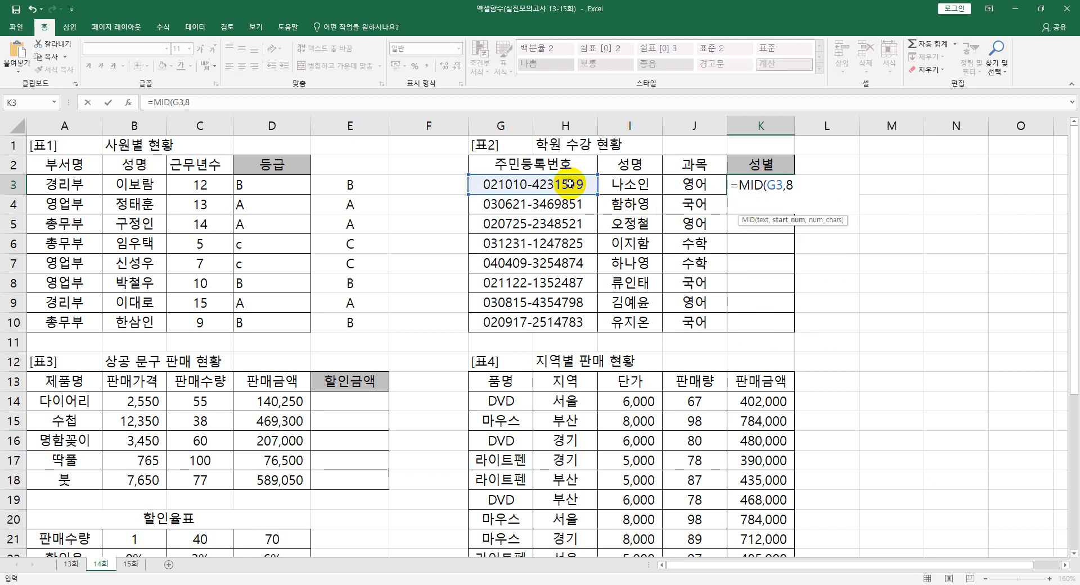
{"action": "type", "text": ",1)"}
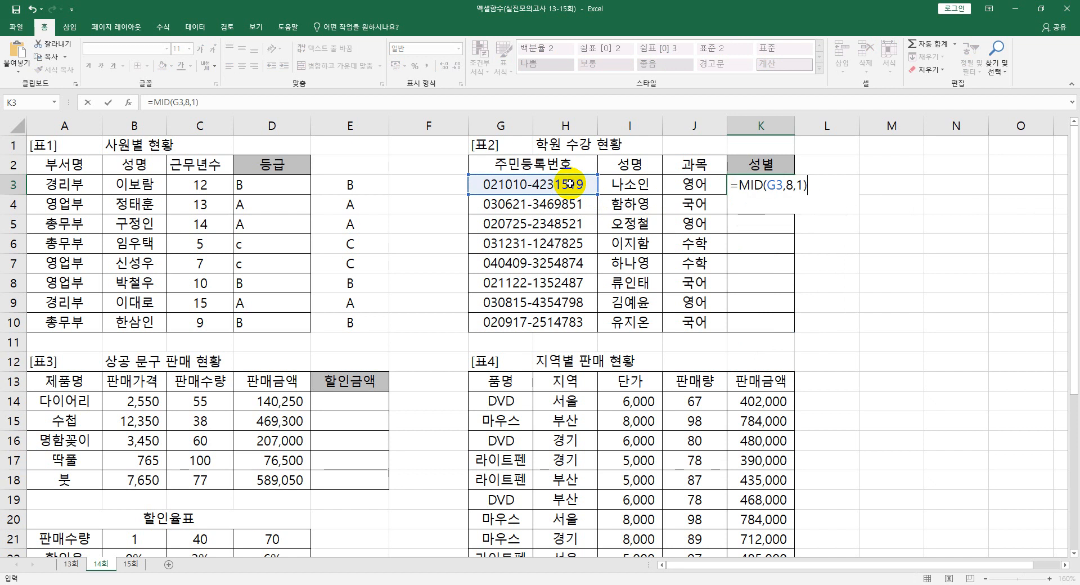
{"action": "key", "text": "Return"}
{"action": "left_click", "coordinate": [760, 186]}
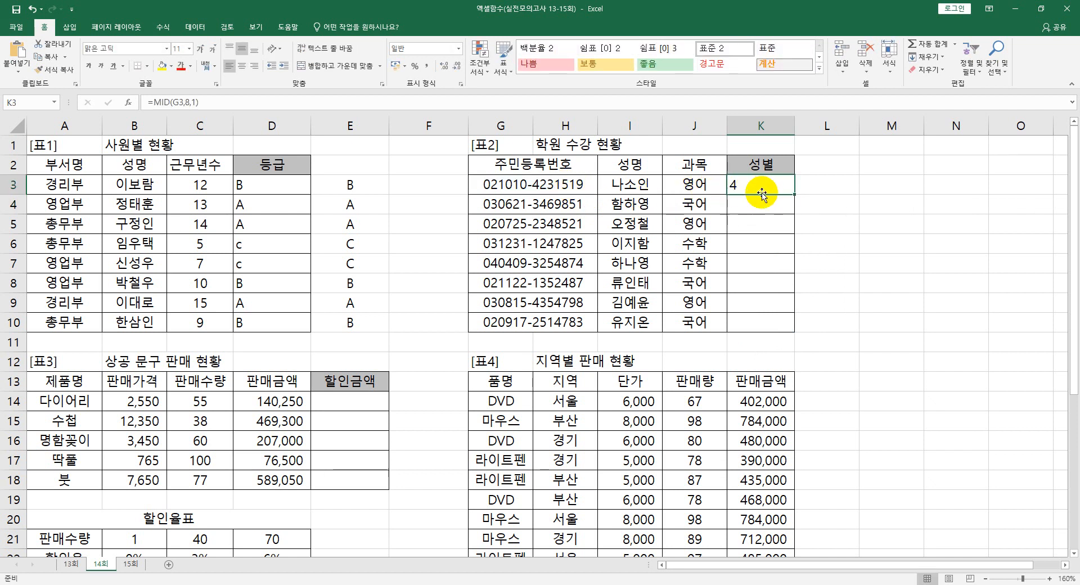
{"action": "left_click_drag", "start_coordinate": [795, 194], "coordinate": [798, 298]}
{"action": "left_click_drag", "start_coordinate": [797, 333], "coordinate": [797, 334]}
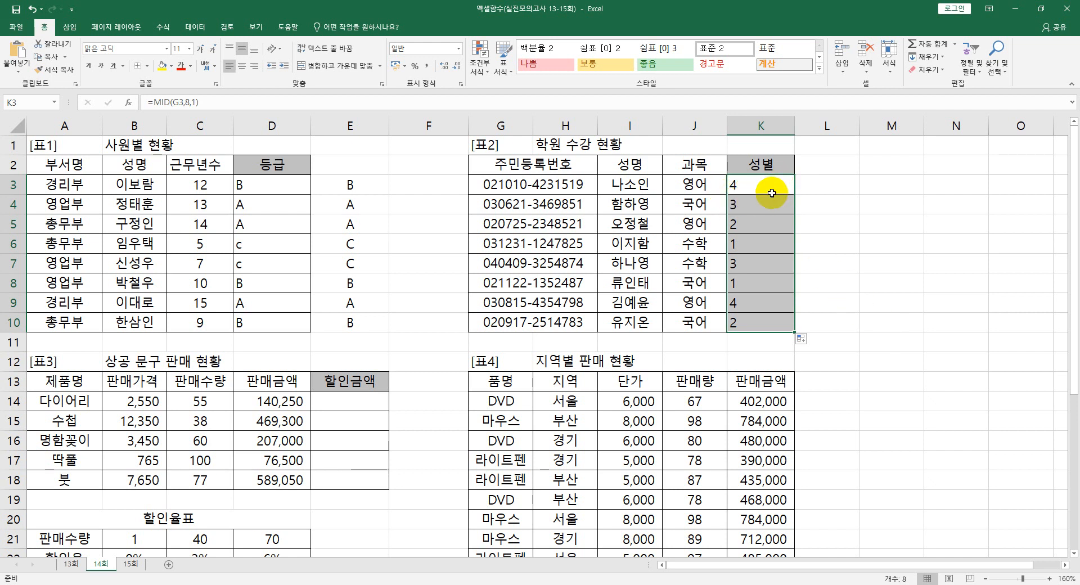
Wrap the K3 formula in MOD with divisor 2, giving =MOD(MID(G3,8,1),2), and fill it down to K10
{"action": "left_click", "coordinate": [734, 188]}
{"action": "double_click", "coordinate": [734, 187]}
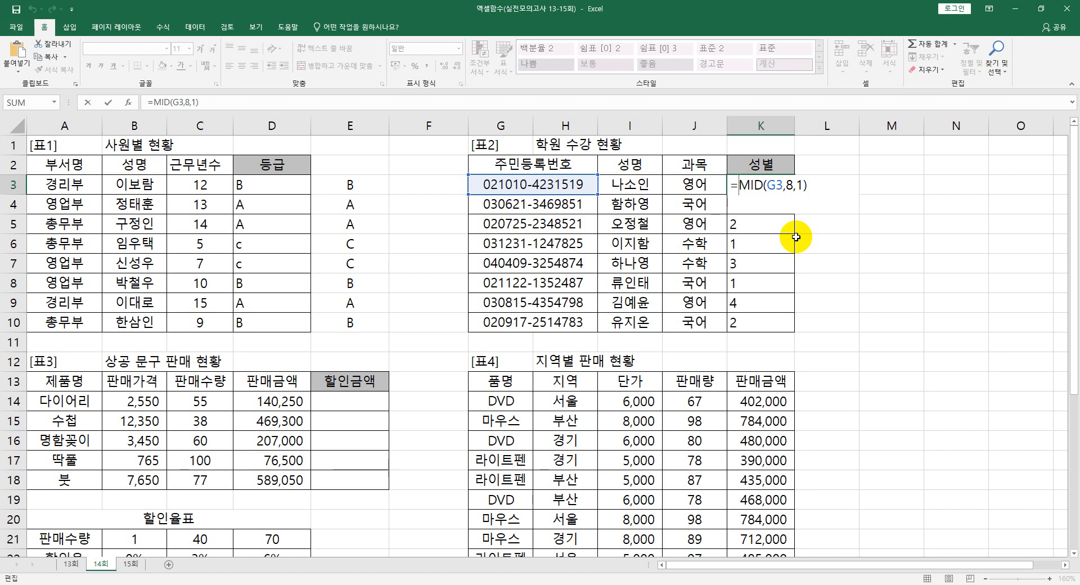
{"action": "type", "text": "mo"}
{"action": "key", "text": "Tab"}
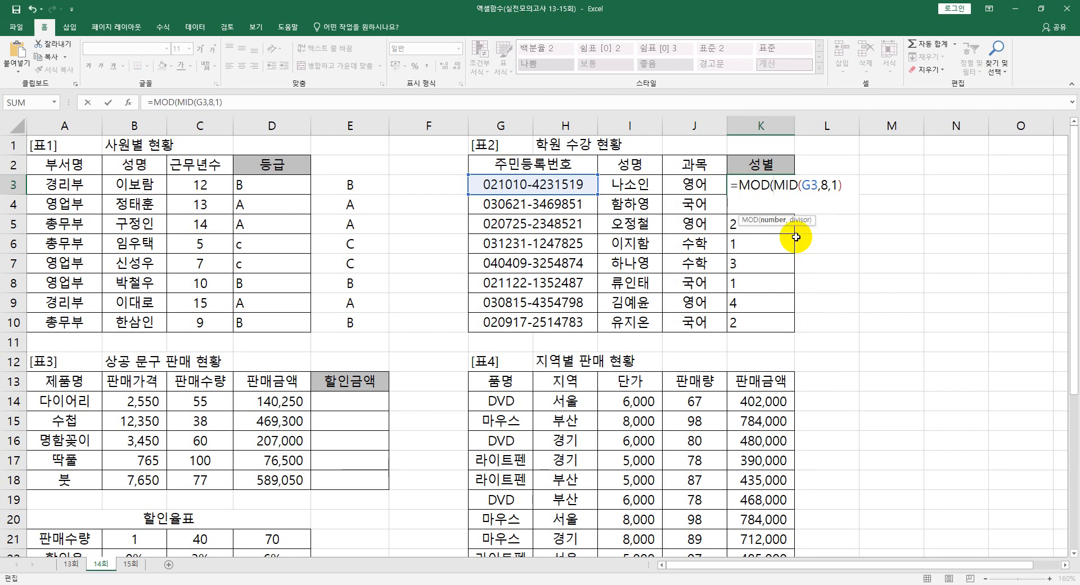
{"action": "left_click", "coordinate": [852, 183]}
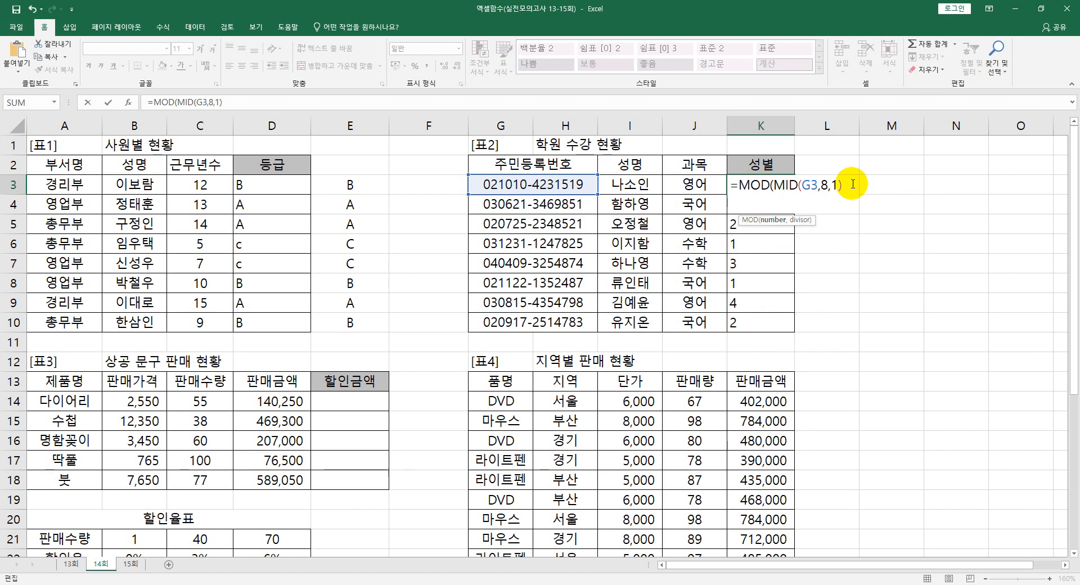
{"action": "type", "text": ",2)"}
{"action": "key", "text": "Return"}
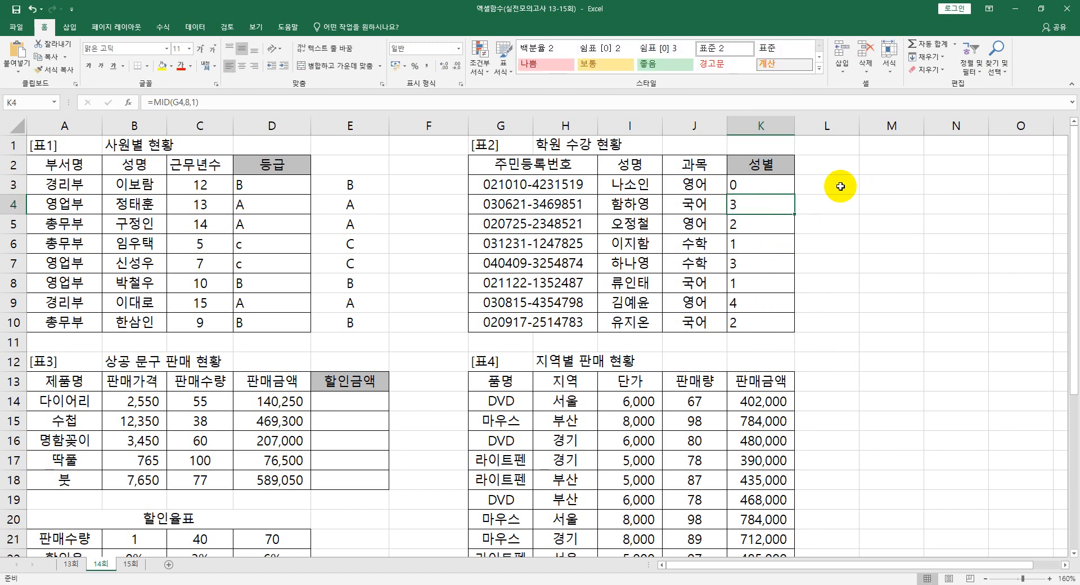
{"action": "left_click", "coordinate": [776, 180]}
{"action": "left_click_drag", "start_coordinate": [794, 194], "coordinate": [774, 337]}
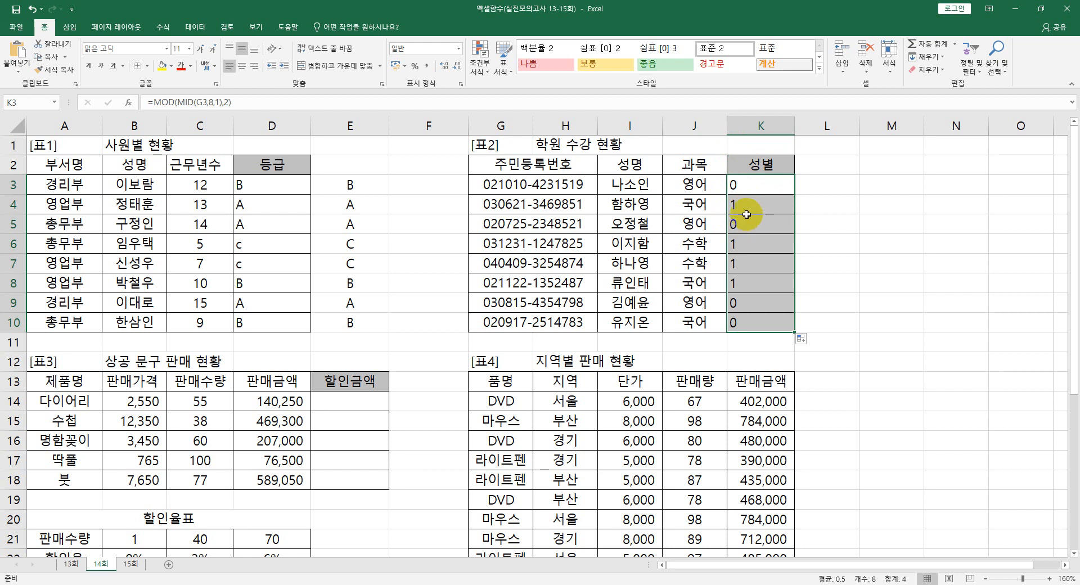
Try wrapping the K3 MOD formula in CHOOSE with the values "남자" and "여자"
{"action": "double_click", "coordinate": [741, 185]}
{"action": "left_click", "coordinate": [737, 188]}
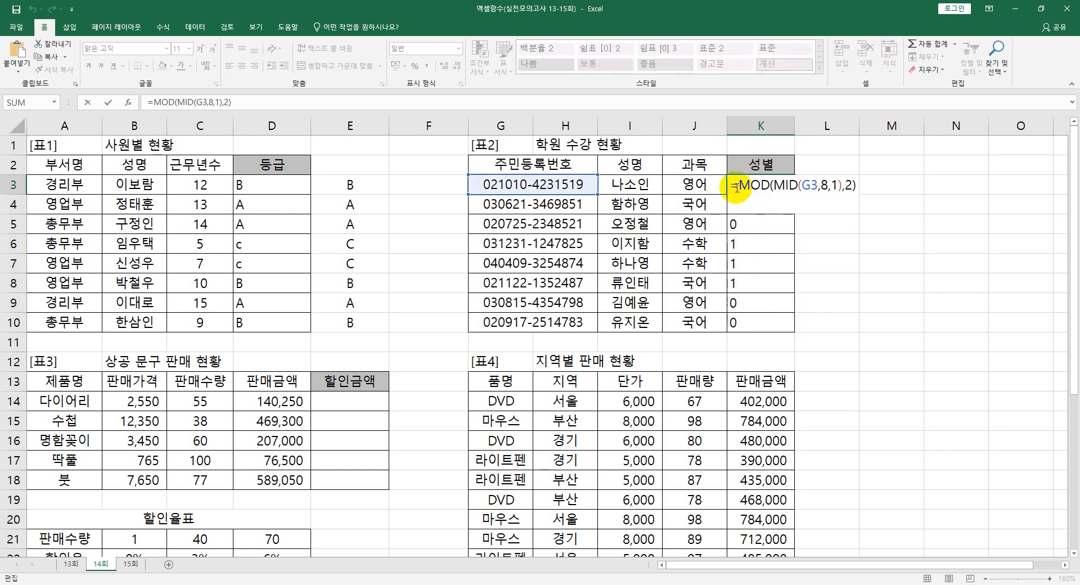
{"action": "type", "text": "cho"}
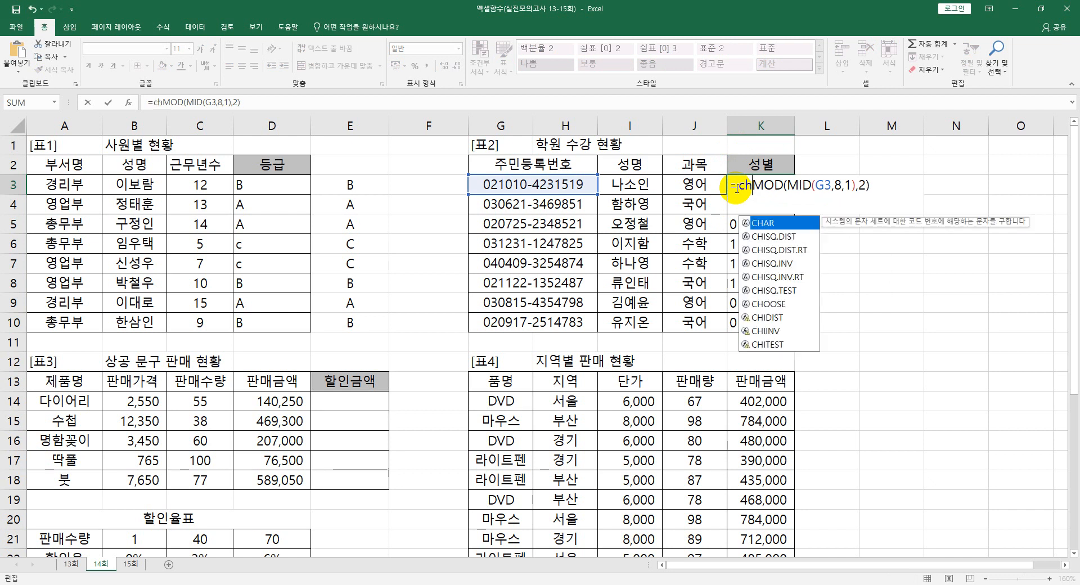
{"action": "key", "text": "Tab"}
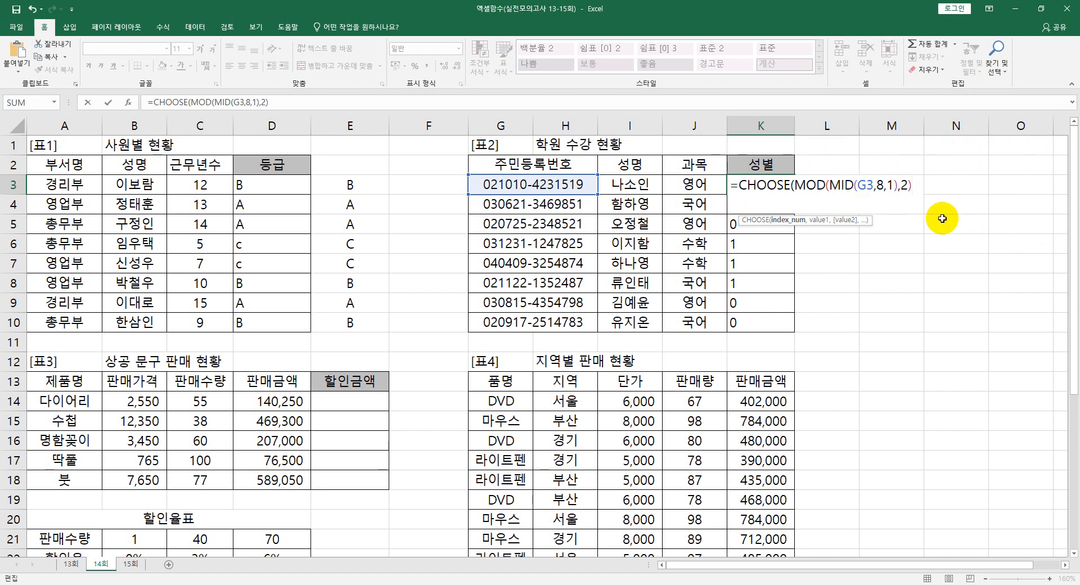
{"action": "type", "text": ","}
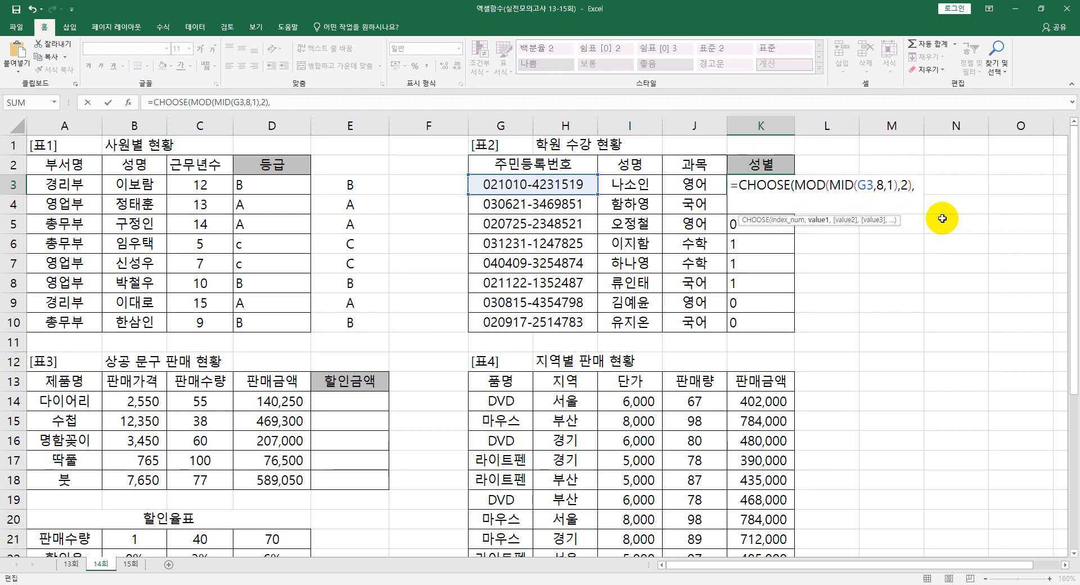
{"action": "type", "text": "\"sj"}
{"action": "key", "text": "BackSpace"}
{"action": "key", "text": "BackSpace"}
{"action": "type", "text": "남자\",\"여자\")"}
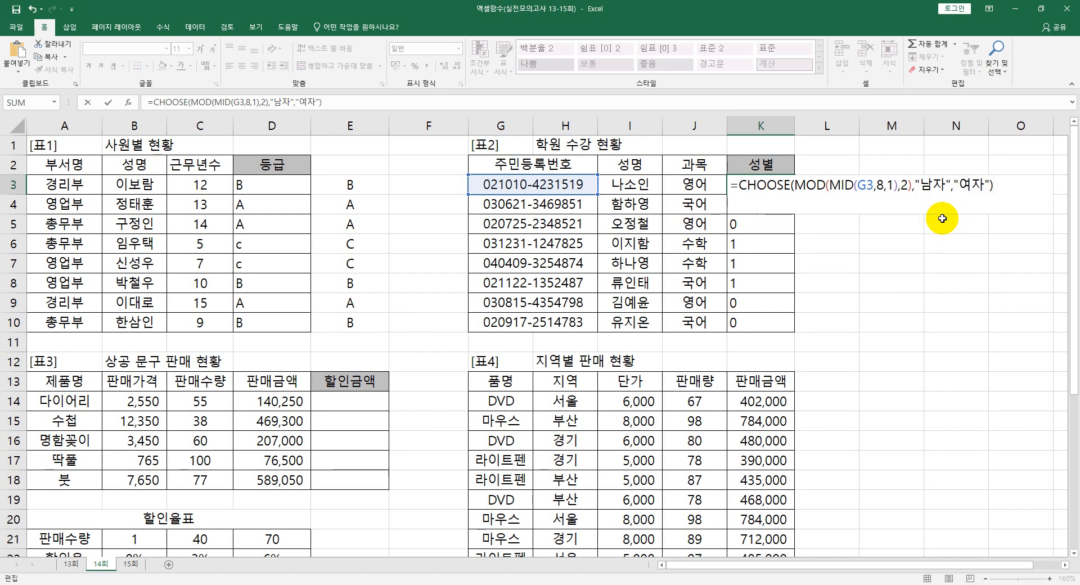
{"action": "key", "text": "Return"}
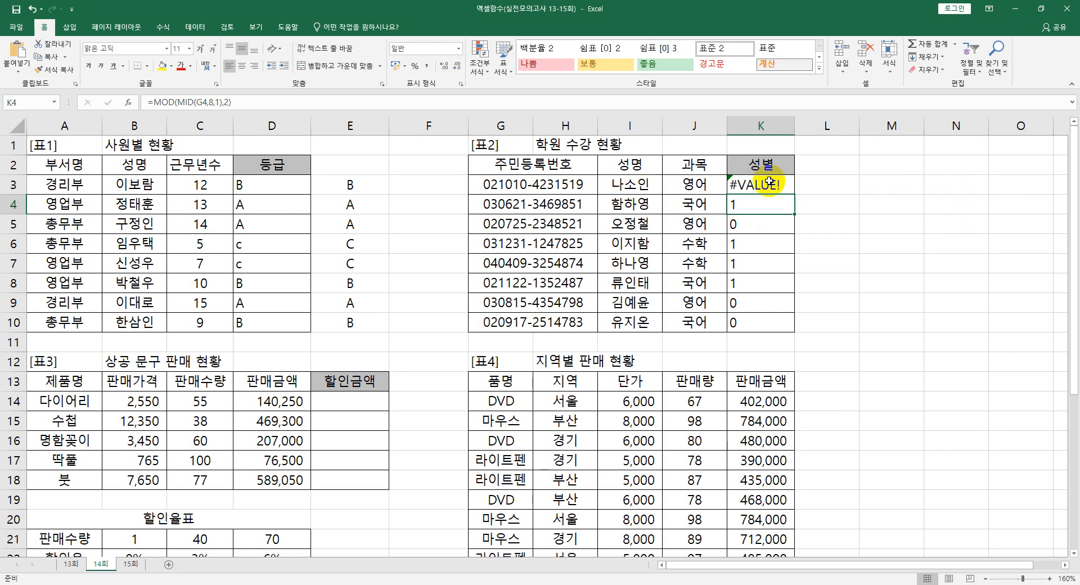
{"action": "key", "text": "Up"}
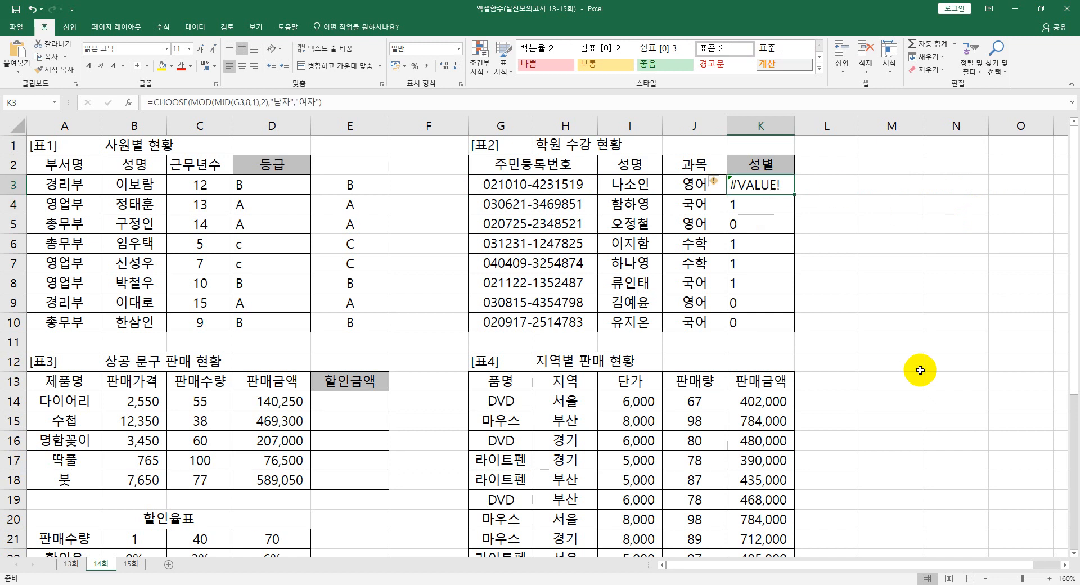
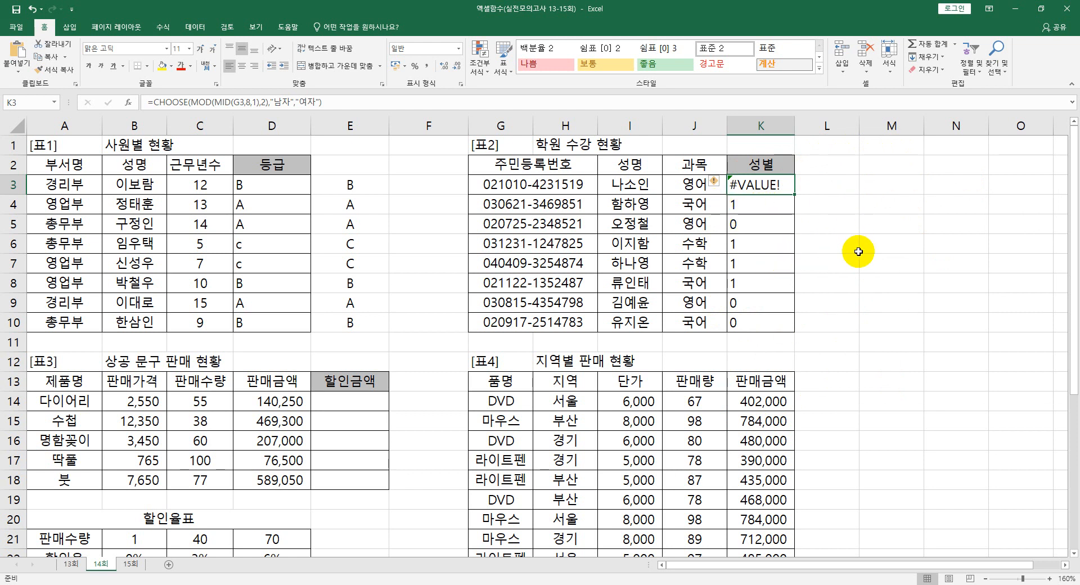
Remove the CHOOSE function and its two text values from K3, leaving =MOD(MID(G3,8,1),2)
{"action": "double_click", "coordinate": [791, 185]}
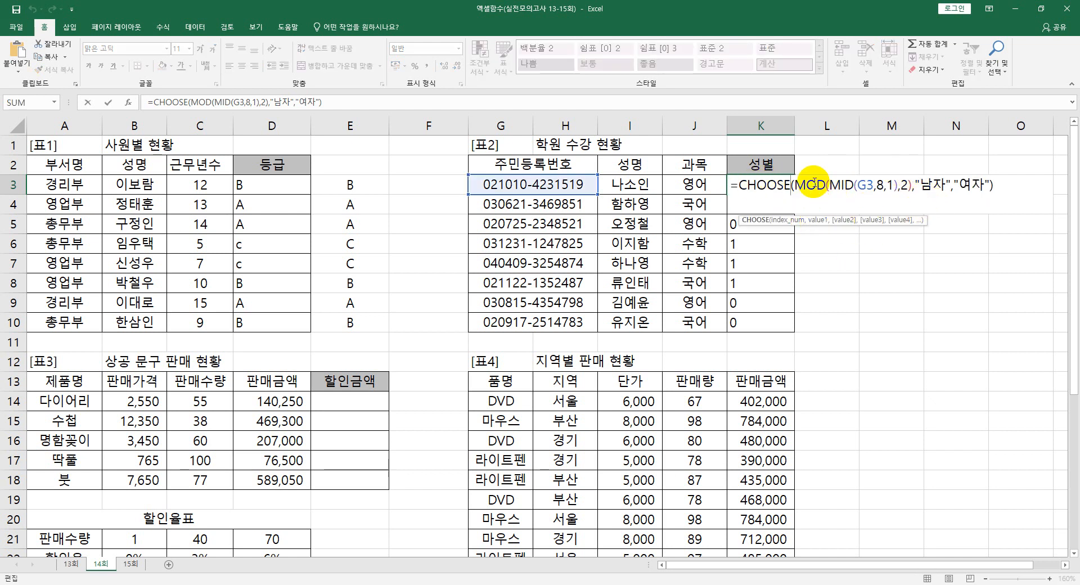
{"action": "left_click_drag", "start_coordinate": [798, 186], "coordinate": [1004, 187]}
{"action": "key", "text": "Delete"}
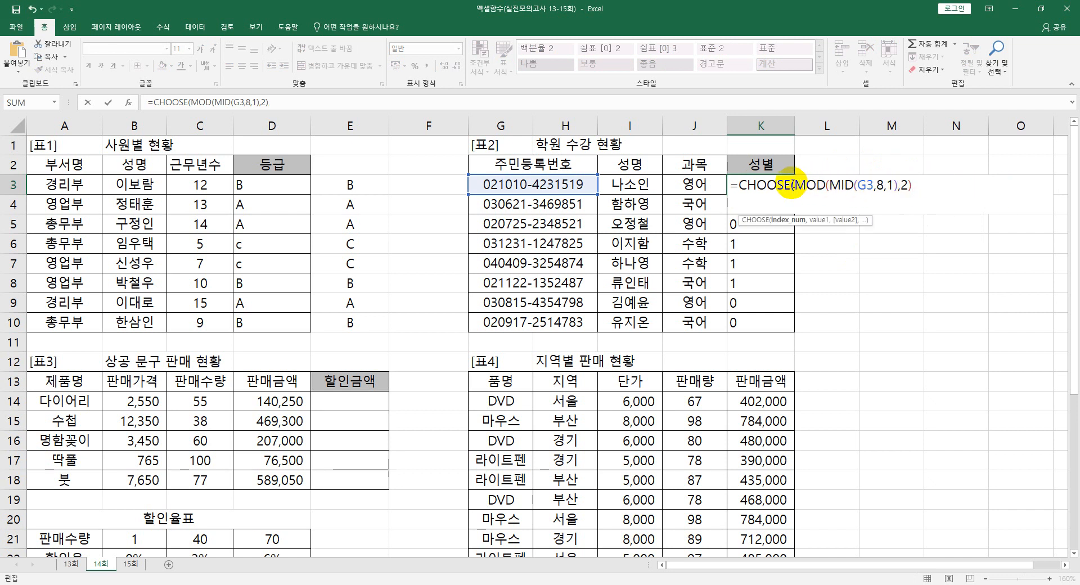
{"action": "left_click_drag", "start_coordinate": [792, 186], "coordinate": [738, 186]}
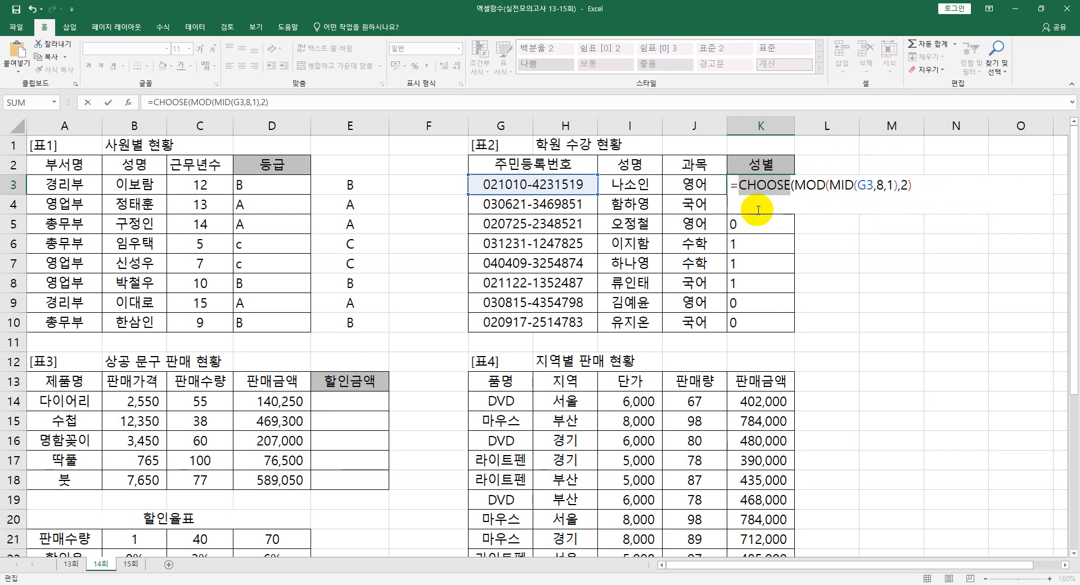
{"action": "key", "text": "Delete"}
{"action": "key", "text": "Delete"}
{"action": "key", "text": "Return"}
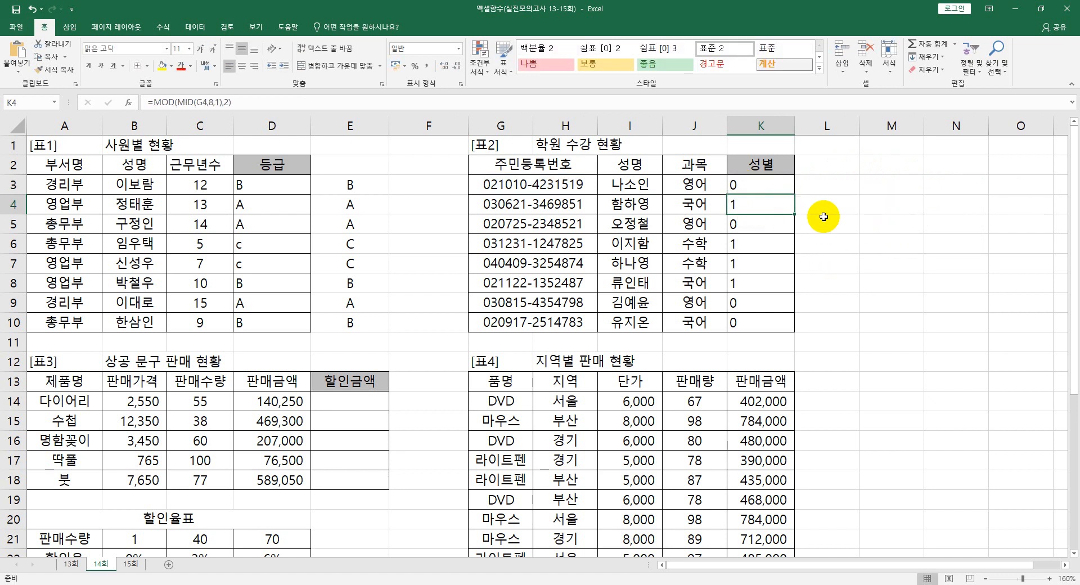
{"action": "left_click", "coordinate": [779, 188]}
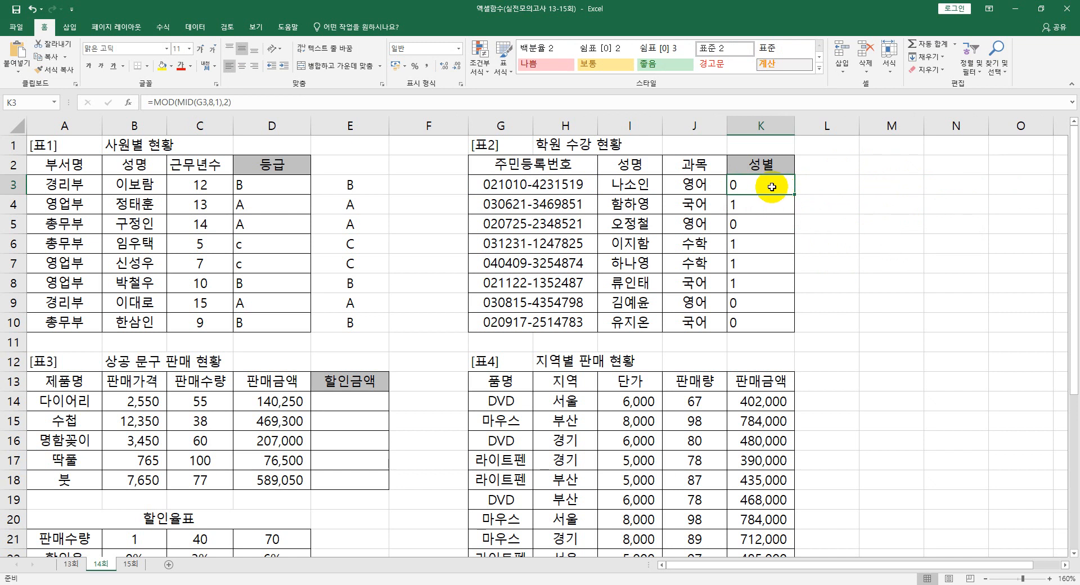
{"action": "double_click", "coordinate": [772, 187]}
{"action": "left_click", "coordinate": [863, 190]}
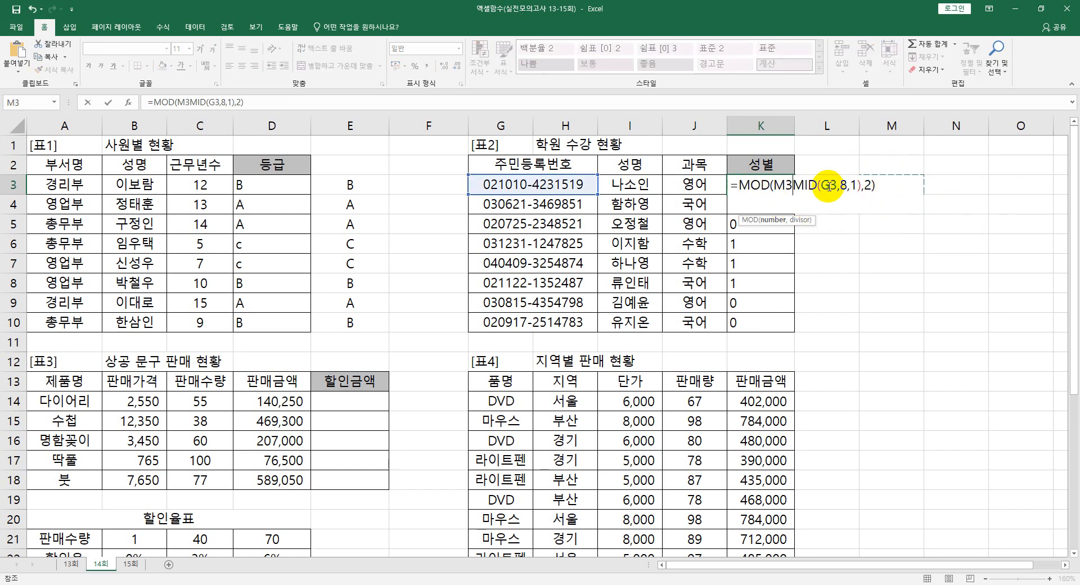
{"action": "key", "text": "Escape"}
Append +1 to the MOD formula in K3 and fill =MOD(MID(G3,8,1),2)+1 down to K10
{"action": "double_click", "coordinate": [782, 181]}
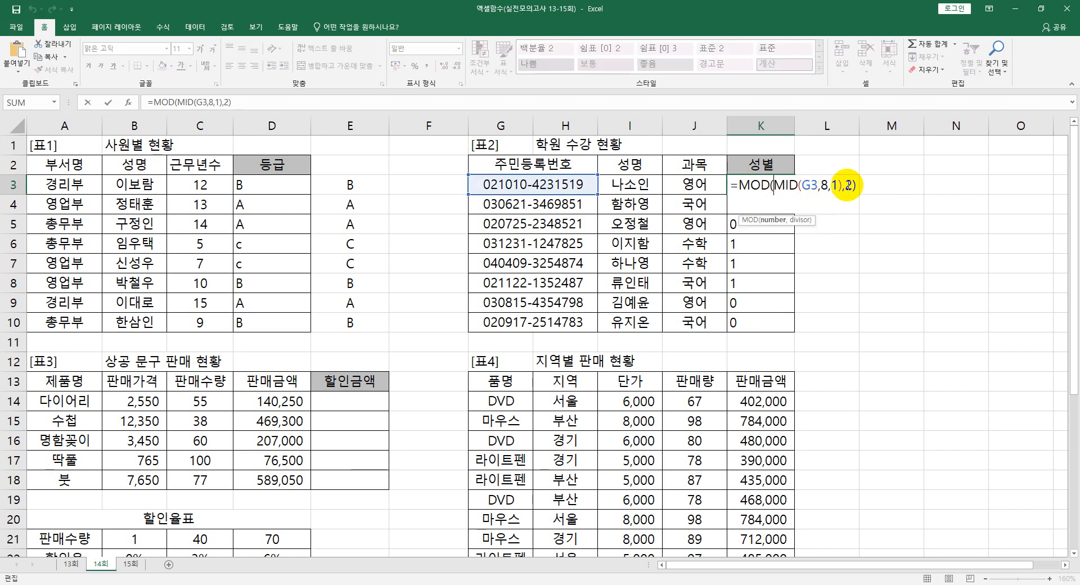
{"action": "left_click", "coordinate": [855, 186]}
{"action": "type", "text": "+1"}
{"action": "key", "text": "Return"}
{"action": "left_click", "coordinate": [767, 185]}
{"action": "left_click_drag", "start_coordinate": [795, 195], "coordinate": [791, 326]}
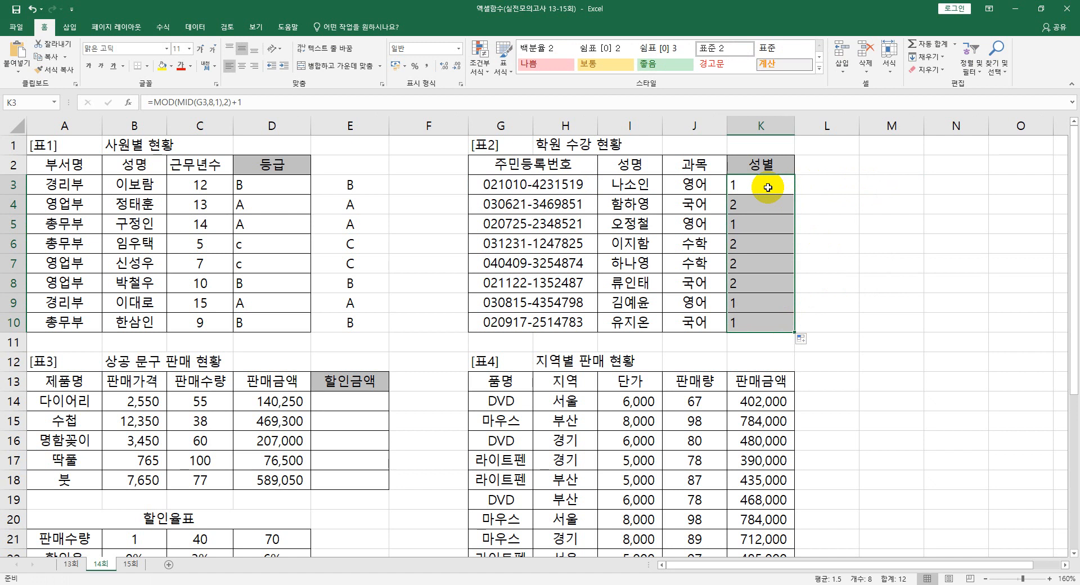
Wrap the K3 formula in CHOOSE with "여자" and "남자", giving =CHOOSE(MOD(MID(G3,8,1),2)+1,"여자","남자")
{"action": "left_click", "coordinate": [741, 189]}
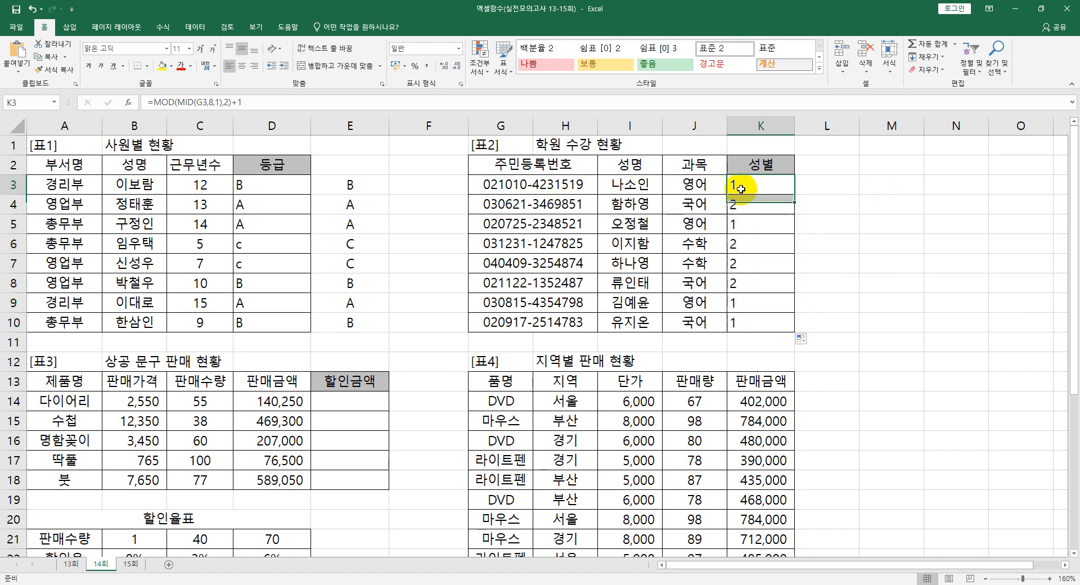
{"action": "double_click", "coordinate": [731, 185]}
{"action": "type", "text": "ㅊ"}
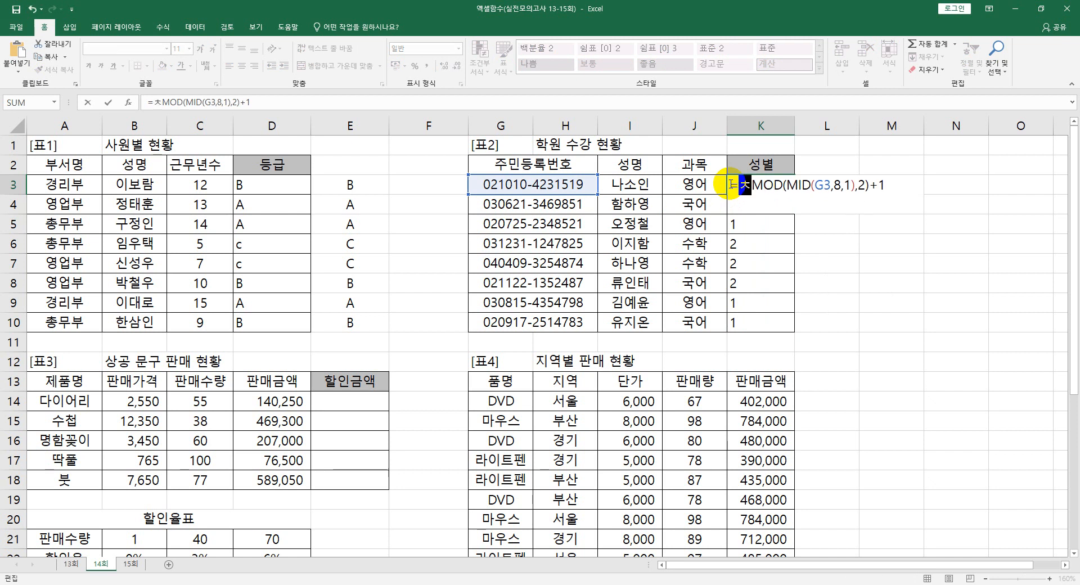
{"action": "key", "text": "BackSpace"}
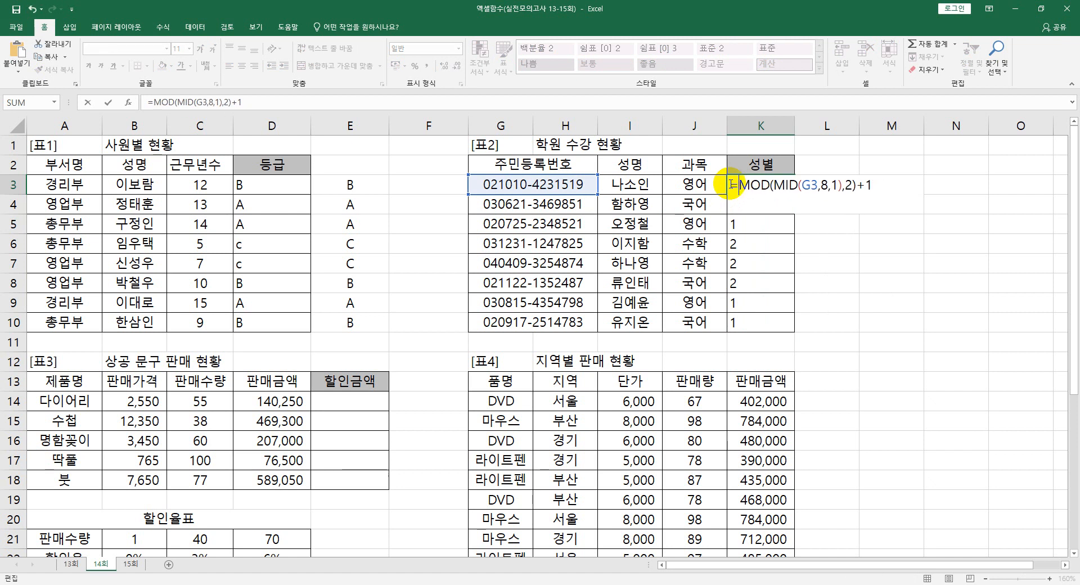
{"action": "type", "text": "CHOOSE("}
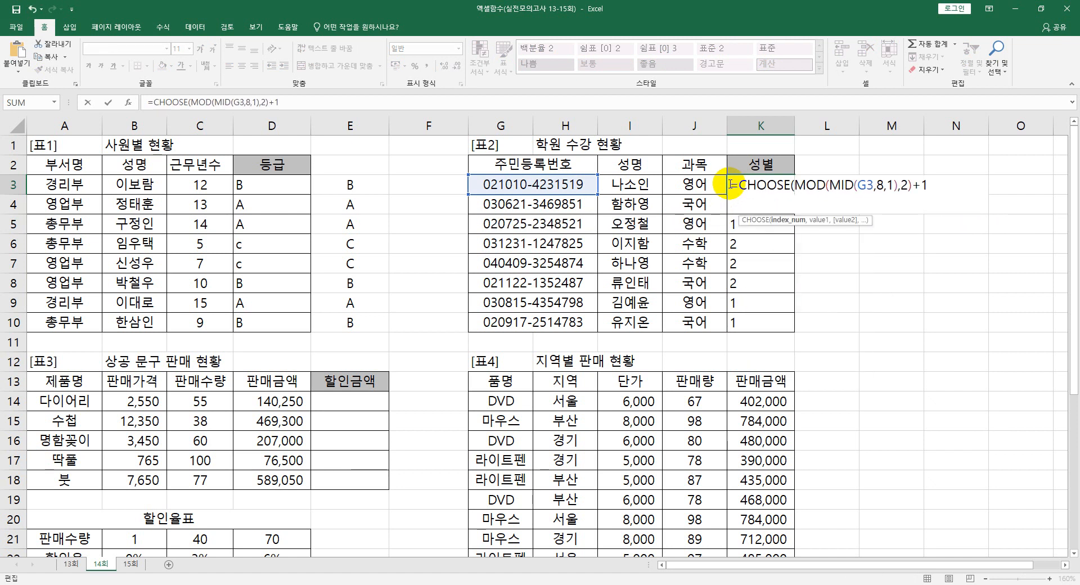
{"action": "left_click", "coordinate": [936, 186]}
{"action": "type", "text": ",\""}
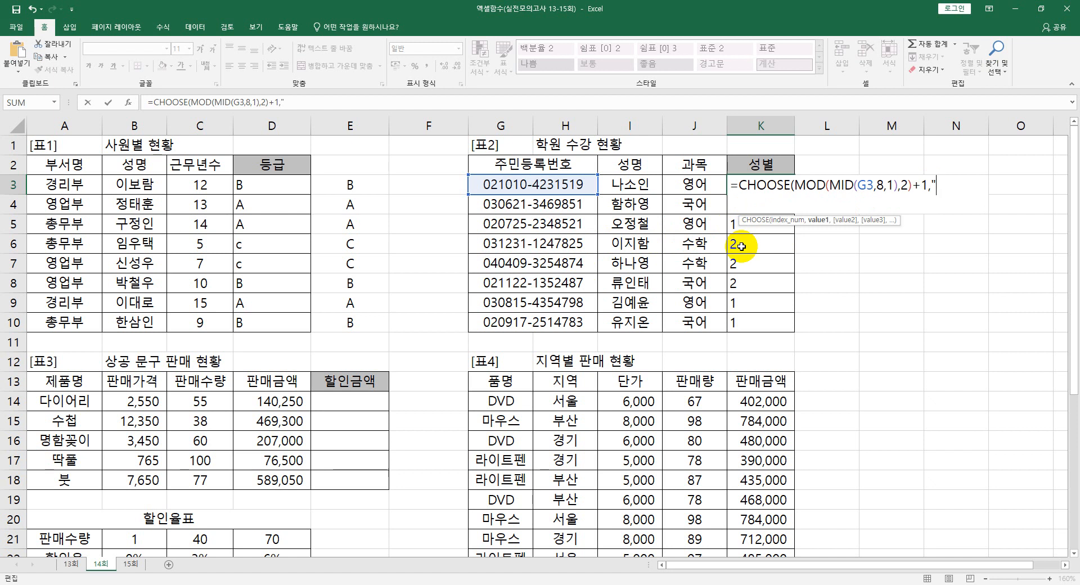
{"action": "type", "text": "여자\",\""}
{"action": "type", "text": "남자\")"}
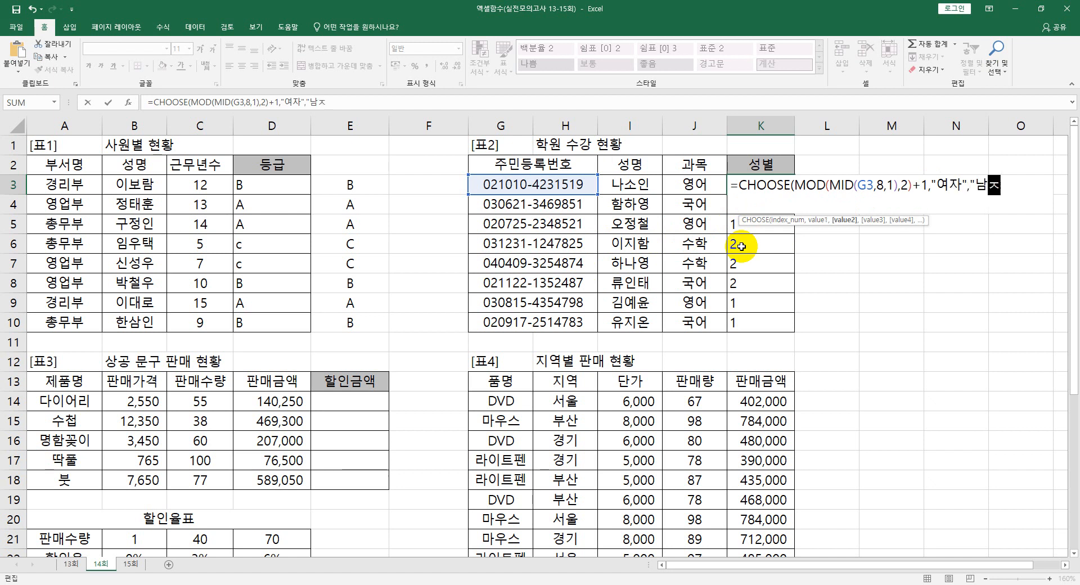
{"action": "key", "text": "Return"}
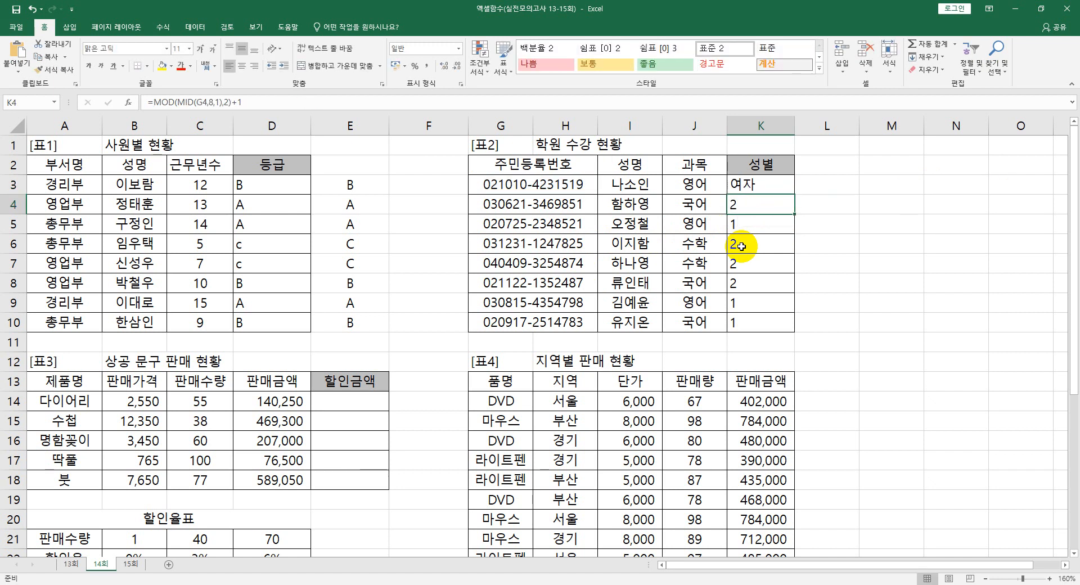
Fill the CHOOSE formula from K3 down to K10 in the 성별 column
{"action": "left_click", "coordinate": [734, 186]}
{"action": "left_click_drag", "start_coordinate": [794, 194], "coordinate": [793, 332]}
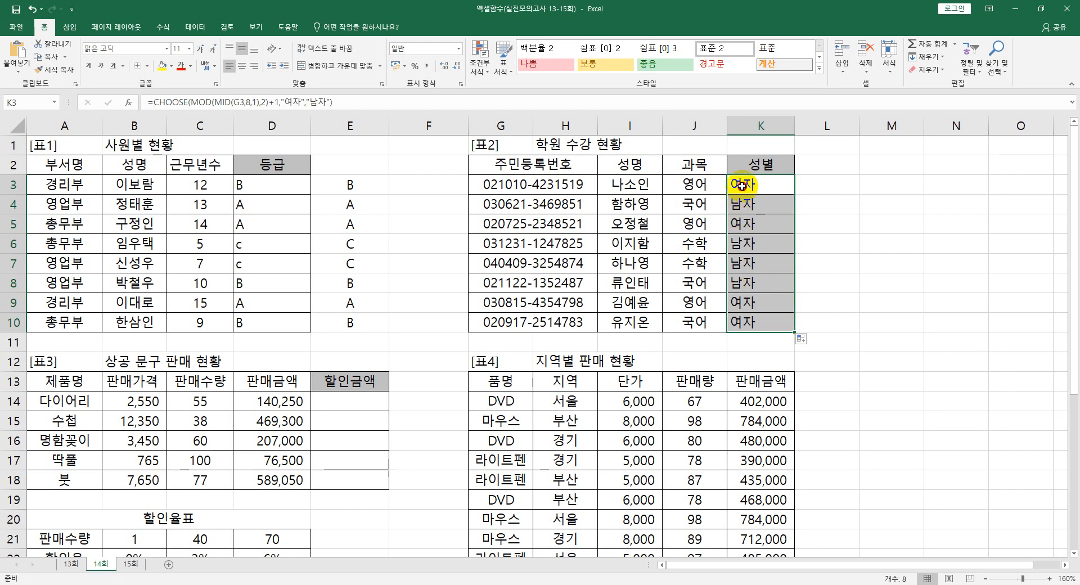
{"action": "left_click", "coordinate": [744, 184]}
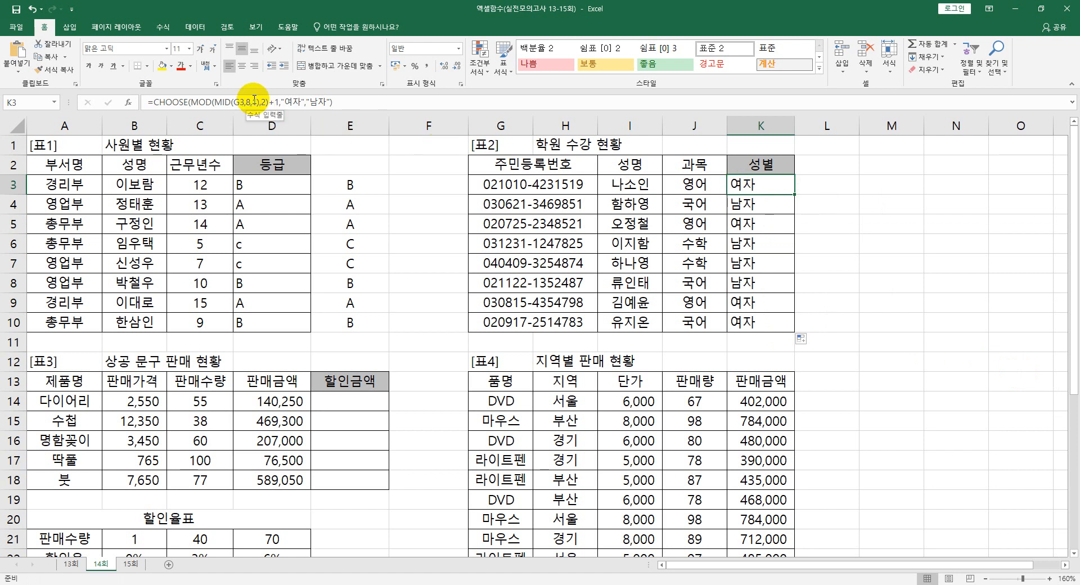
Examine the 성별 results row by row in K3:K10 against the 주민등록번호 values
{"action": "left_click", "coordinate": [827, 179]}
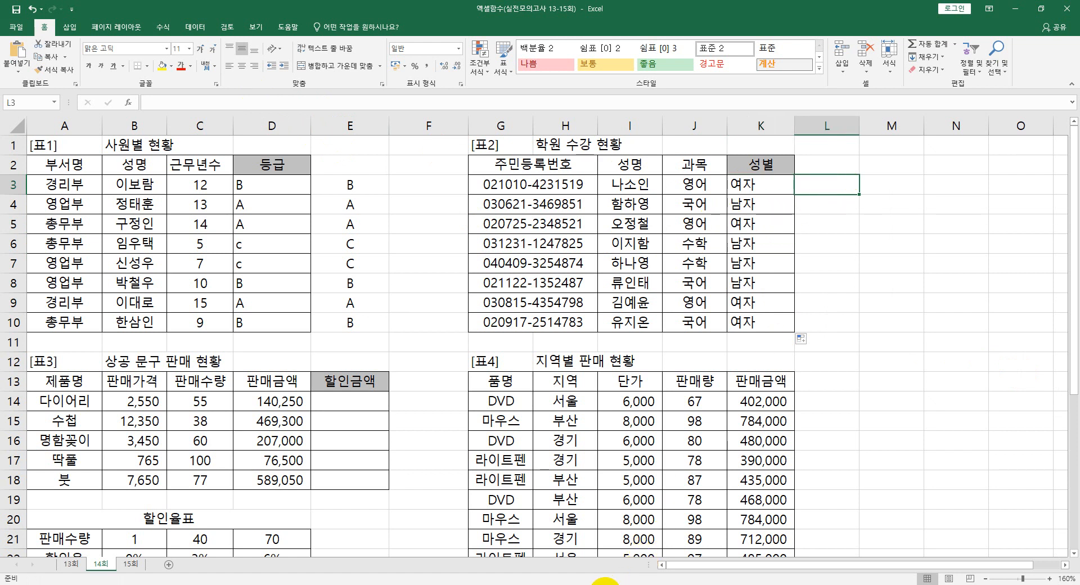
{"action": "left_click", "coordinate": [770, 184]}
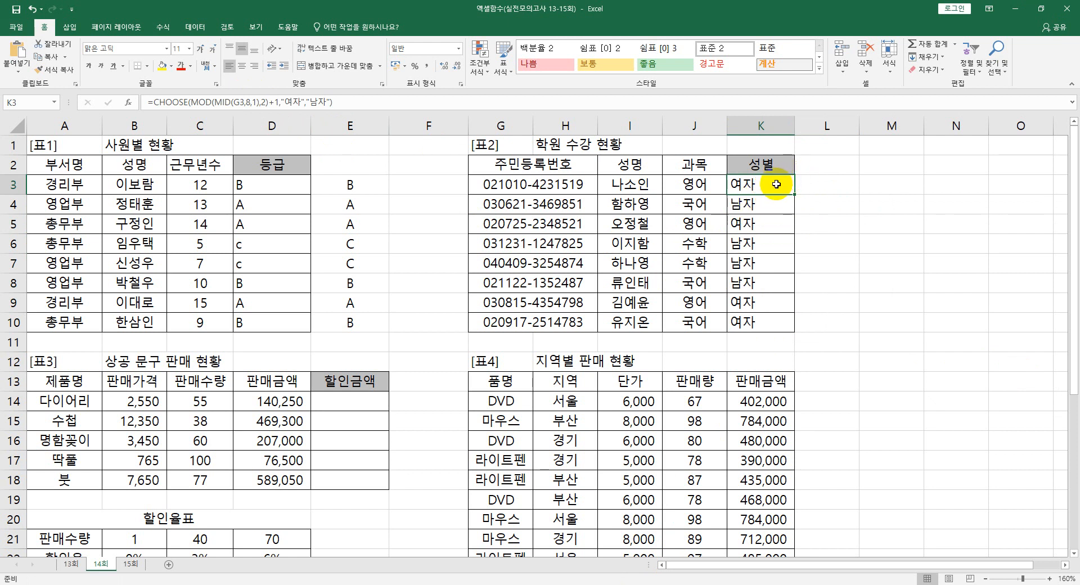
{"action": "left_click", "coordinate": [777, 206]}
{"action": "left_click", "coordinate": [777, 226]}
{"action": "left_click", "coordinate": [779, 245]}
{"action": "left_click", "coordinate": [784, 265]}
{"action": "left_click", "coordinate": [786, 284]}
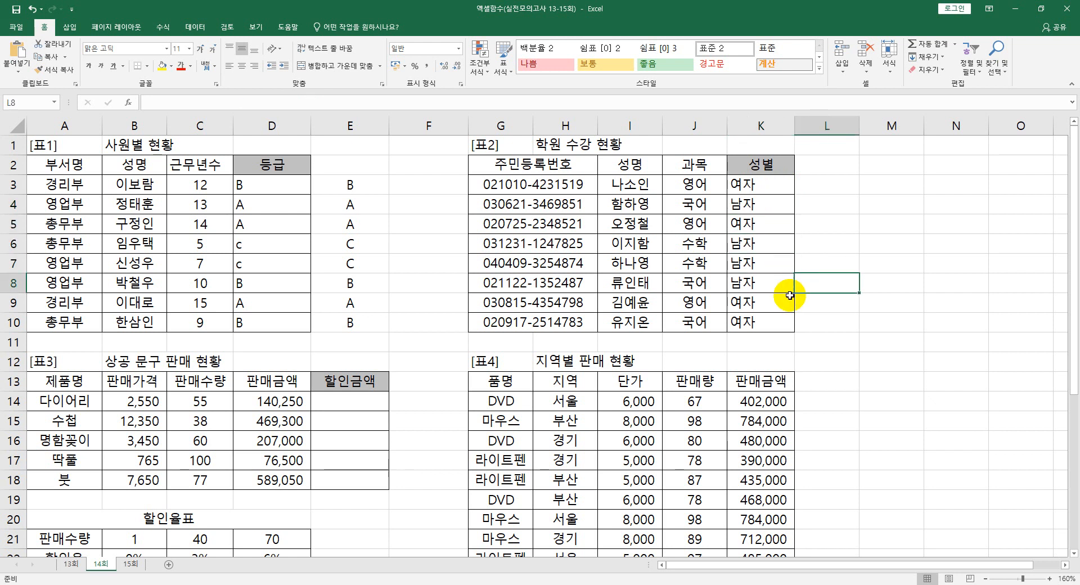
{"action": "left_click", "coordinate": [777, 304]}
{"action": "left_click", "coordinate": [777, 328]}
{"action": "left_click", "coordinate": [773, 302]}
{"action": "left_click", "coordinate": [767, 266]}
{"action": "left_click", "coordinate": [761, 246]}
{"action": "left_click", "coordinate": [757, 203]}
{"action": "left_click", "coordinate": [756, 186]}
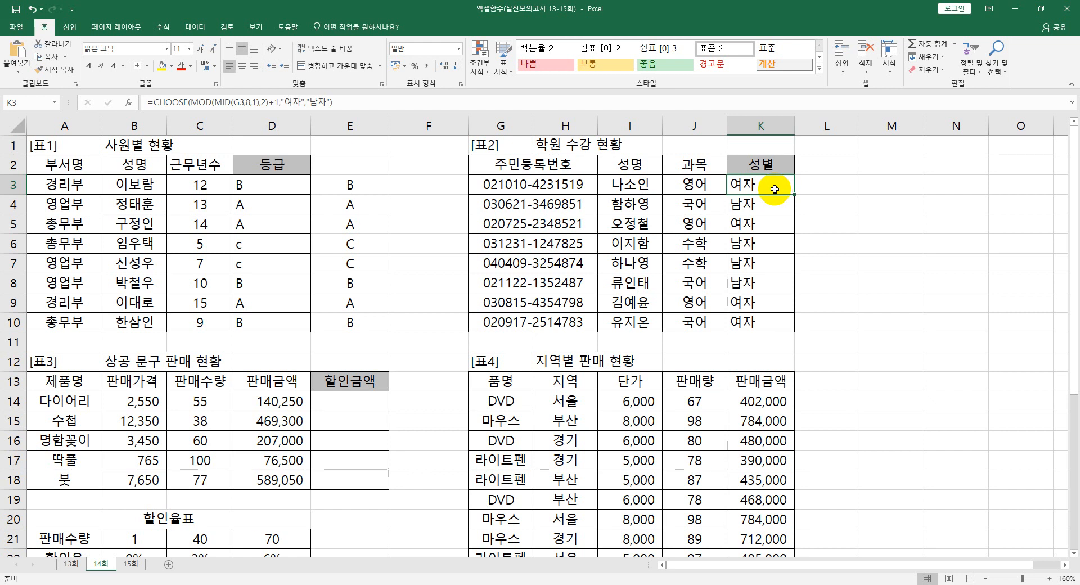
Review K3's CHOOSE formula, examining the MID argument and the divisor inside MOD
{"action": "double_click", "coordinate": [775, 189]}
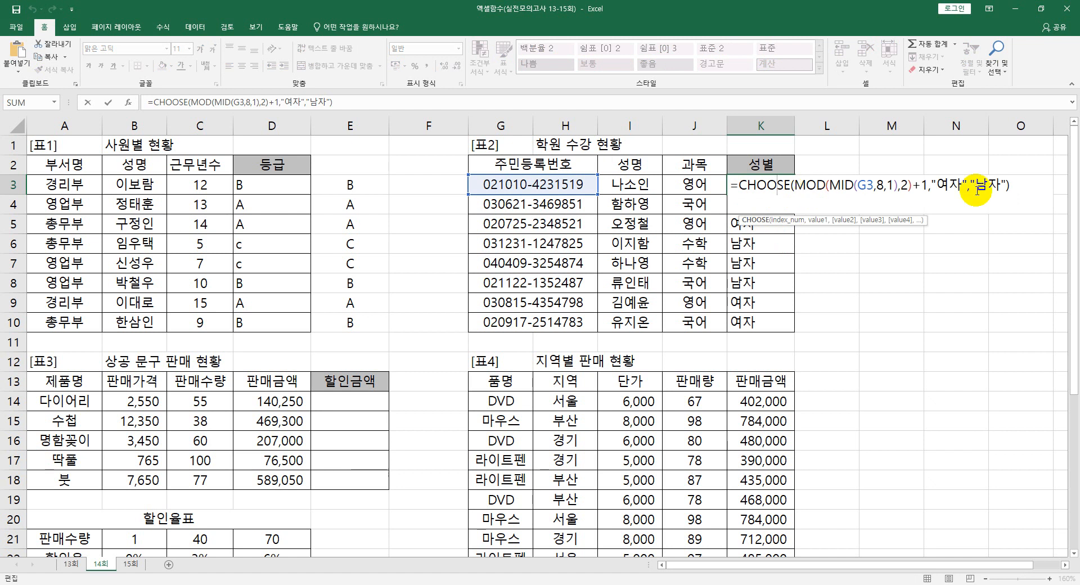
{"action": "left_click", "coordinate": [903, 186]}
{"action": "left_click_drag", "start_coordinate": [902, 186], "coordinate": [830, 186]}
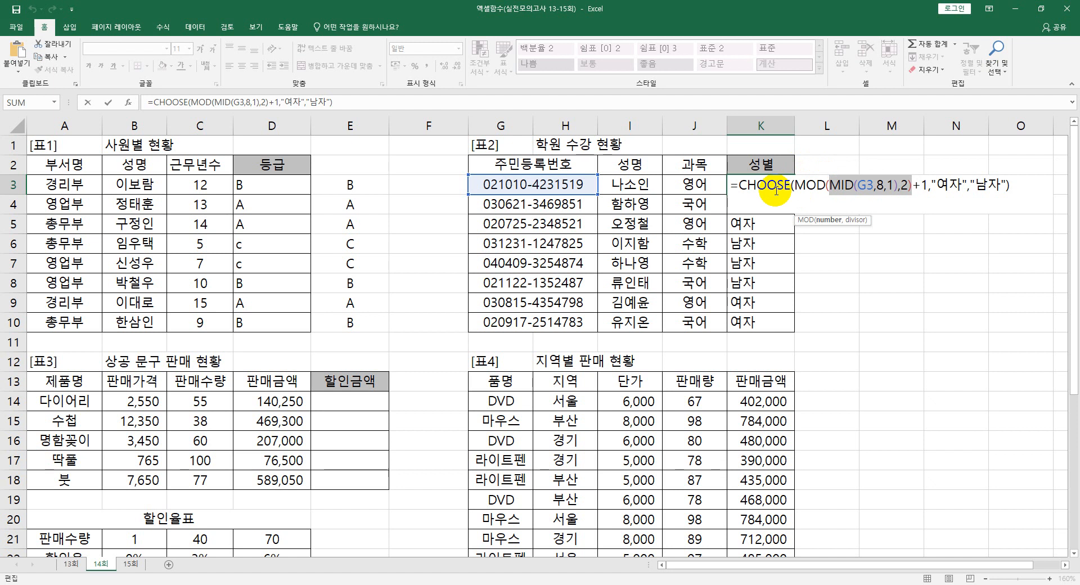
{"action": "left_click", "coordinate": [905, 185]}
{"action": "double_click", "coordinate": [905, 185]}
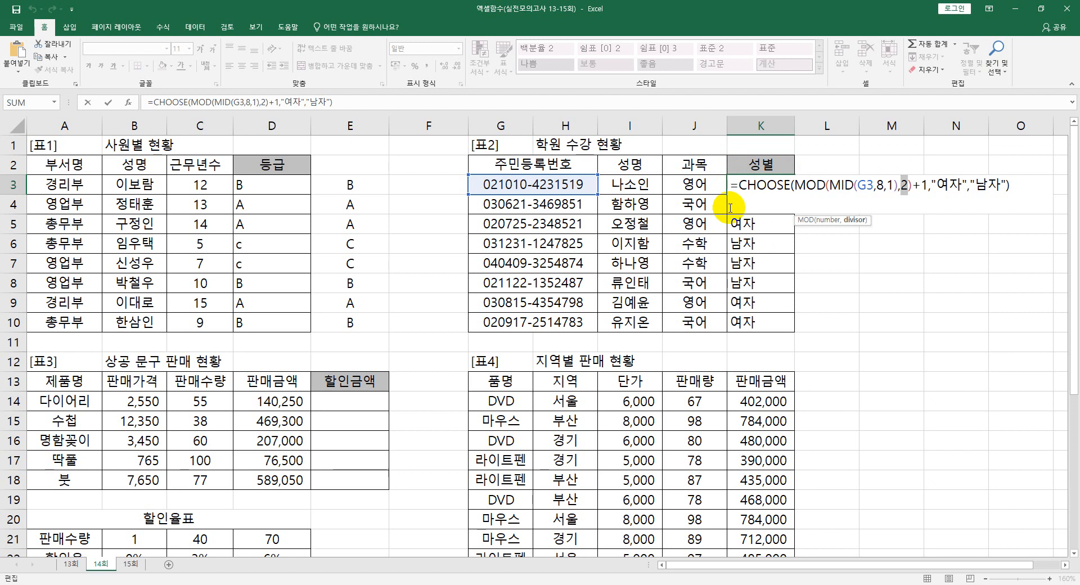
{"action": "key", "text": "Return"}
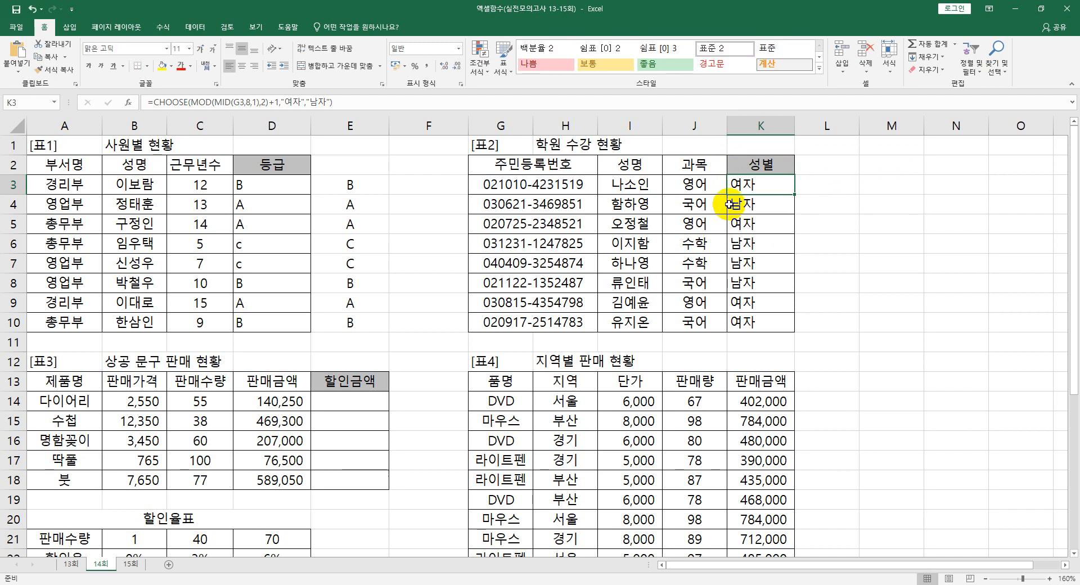
{"action": "left_click", "coordinate": [827, 183]}
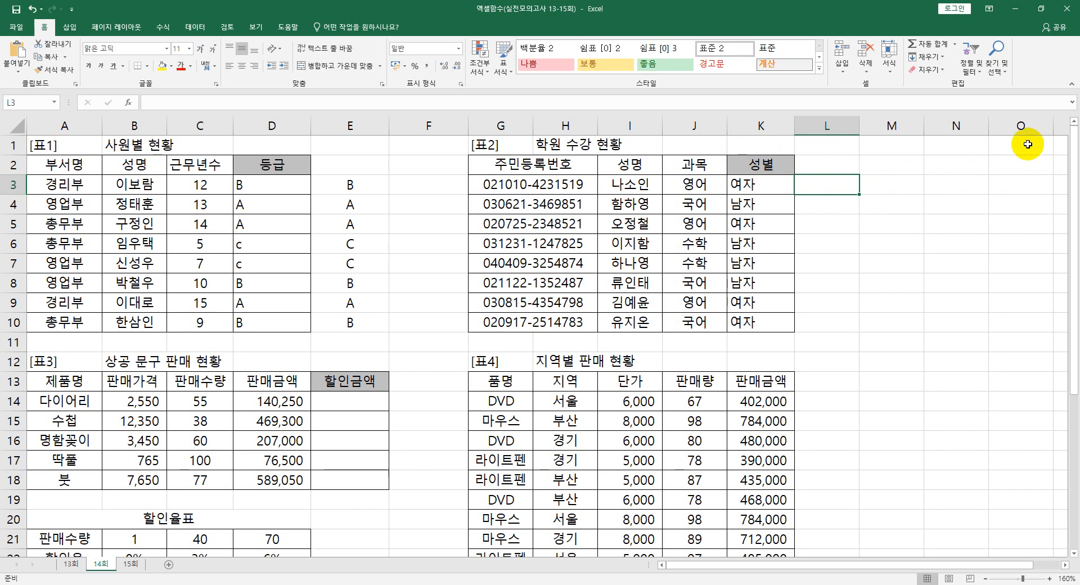
Copy K3's CHOOSE formula without its equals sign into L3 as text
{"action": "left_click", "coordinate": [760, 185]}
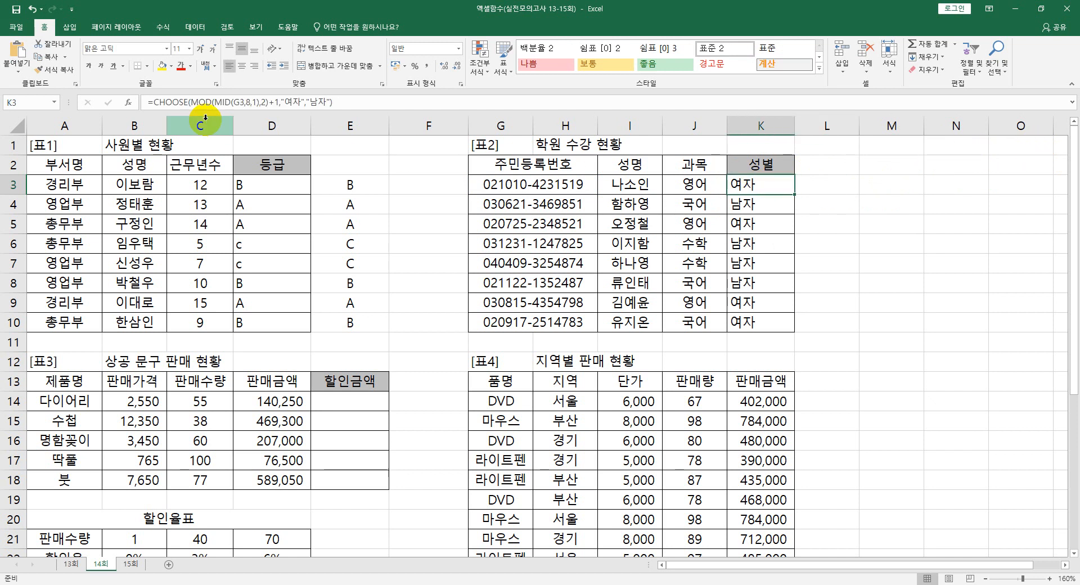
{"action": "left_click", "coordinate": [335, 101]}
{"action": "left_click_drag", "start_coordinate": [333, 102], "coordinate": [155, 103]}
{"action": "key", "text": "ctrl+c"}
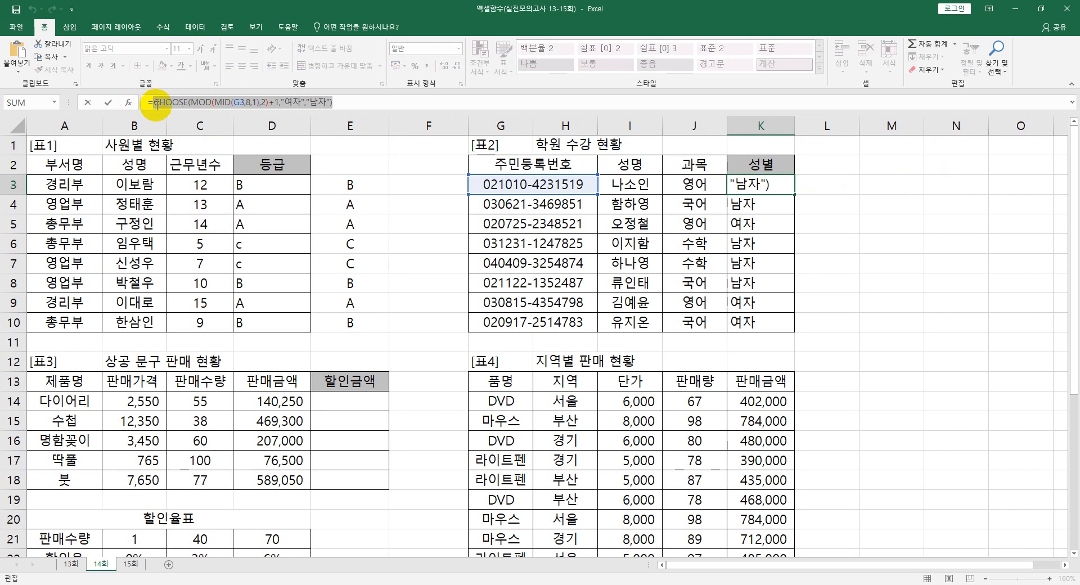
{"action": "key", "text": "Escape"}
{"action": "left_click", "coordinate": [830, 187]}
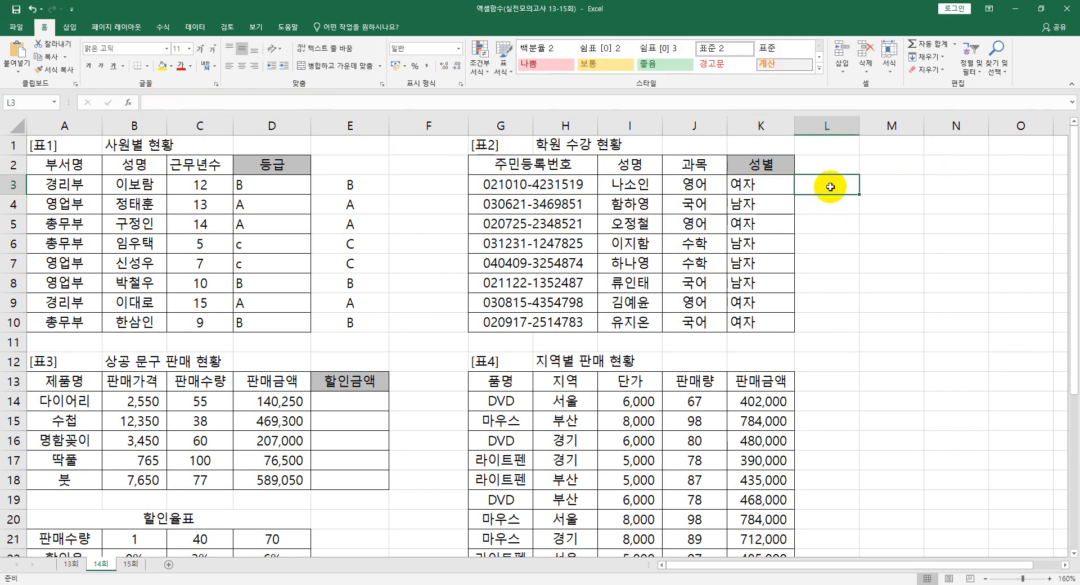
{"action": "key", "text": "ctrl+v"}
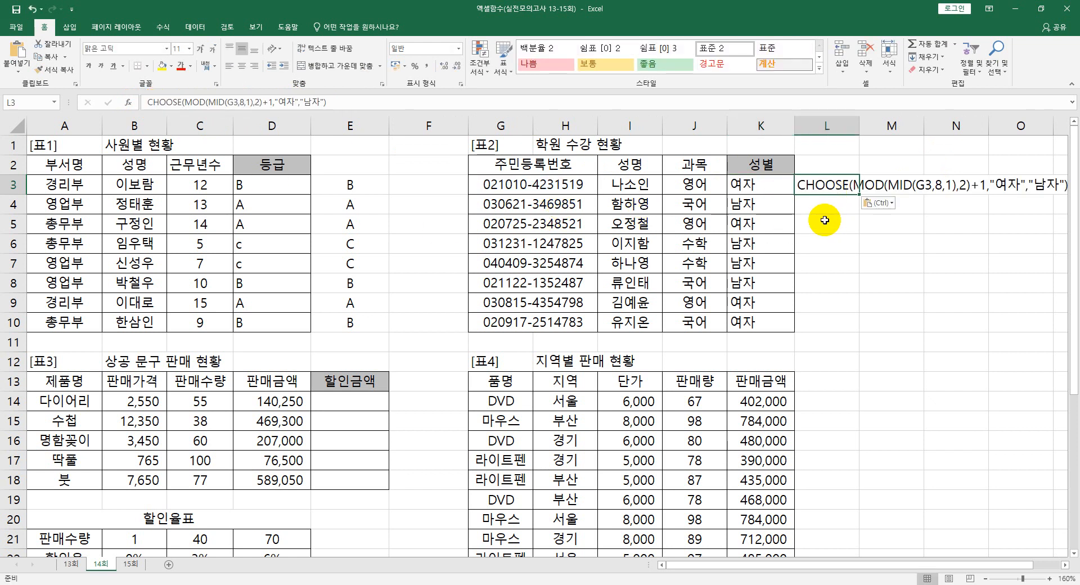
Replace the function name CHOOSE with if in the L3 formula text
{"action": "double_click", "coordinate": [848, 186]}
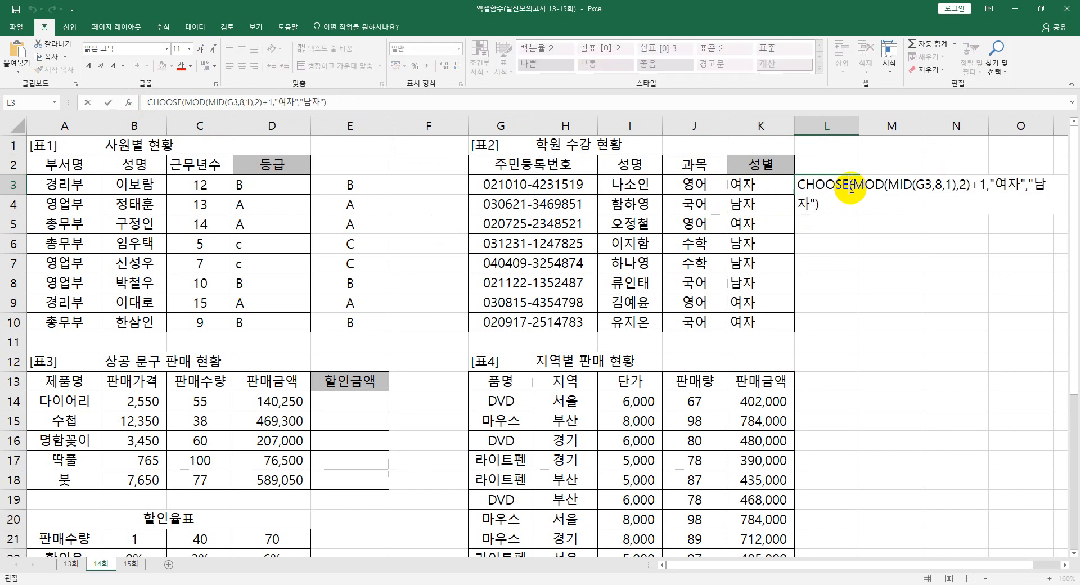
{"action": "left_click_drag", "start_coordinate": [849, 186], "coordinate": [779, 184]}
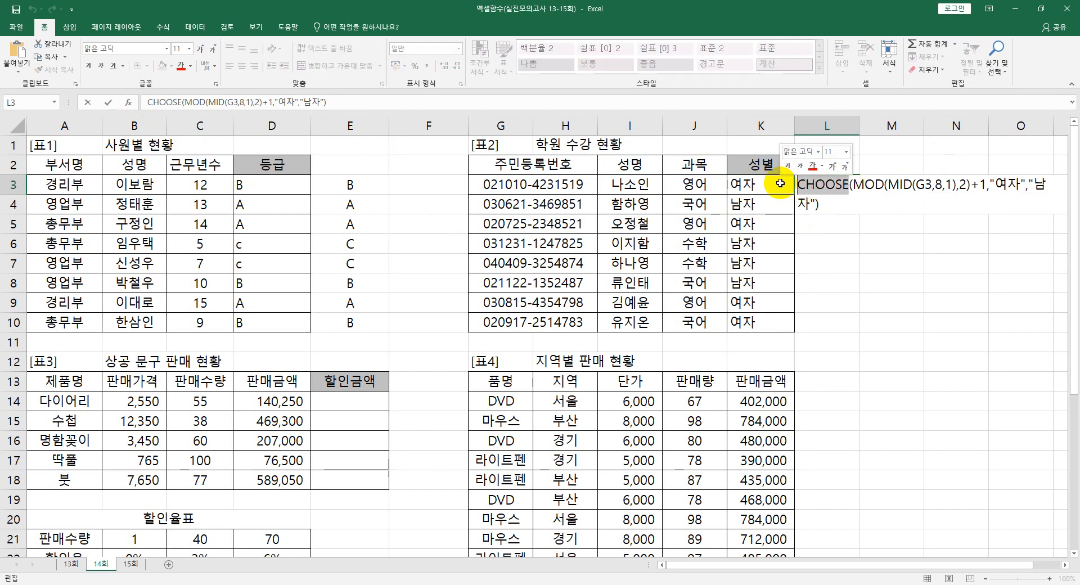
{"action": "key", "text": "BackSpace"}
{"action": "type", "text": "i"}
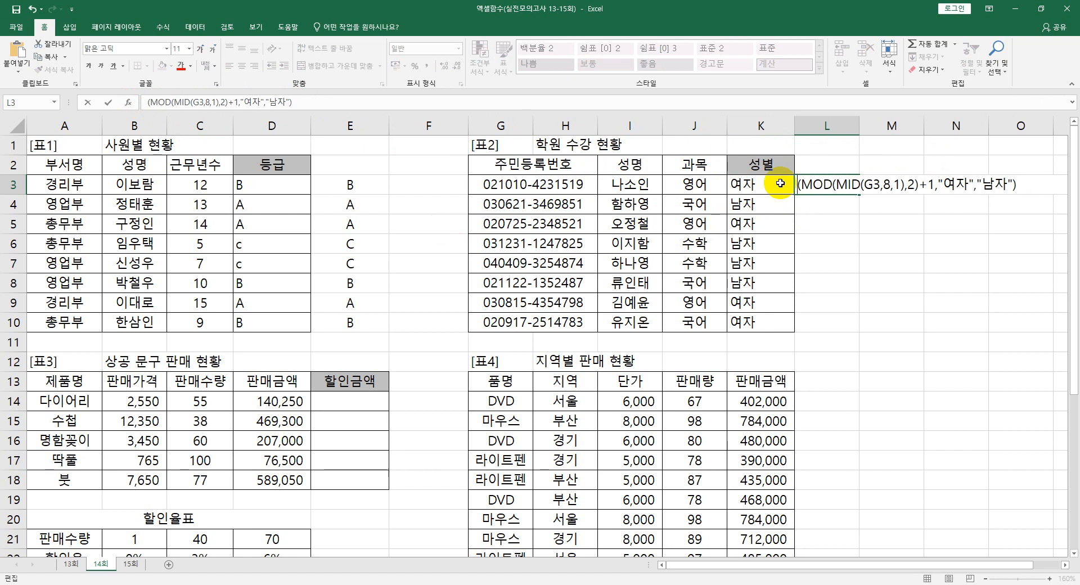
{"action": "type", "text": "f"}
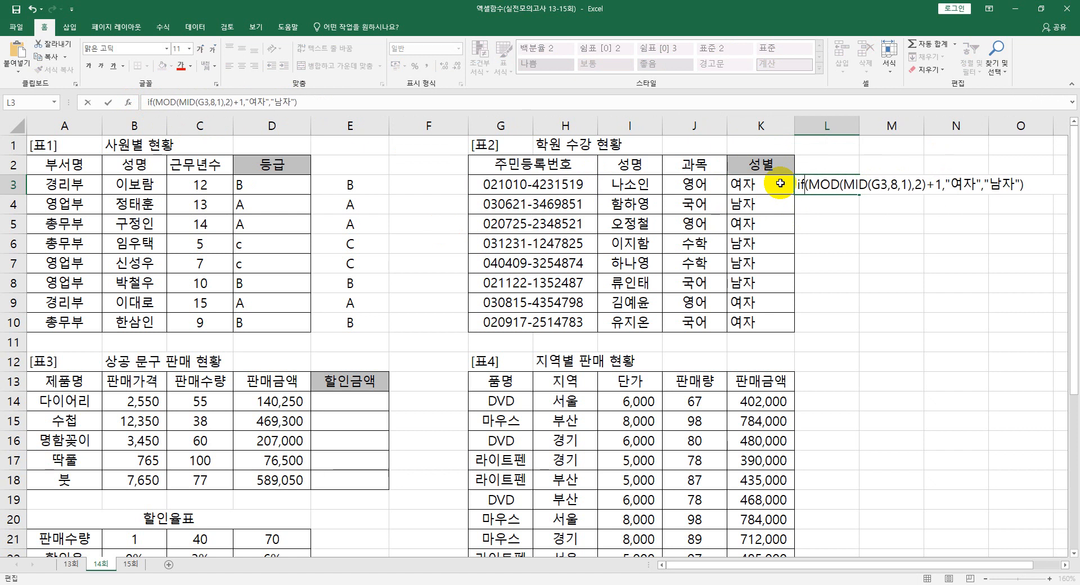
Replace +1 with =0 in L3, so the text reads if(MOD(MID(G3,8,1),2)=0,"여자","남자")
{"action": "left_click", "coordinate": [943, 184]}
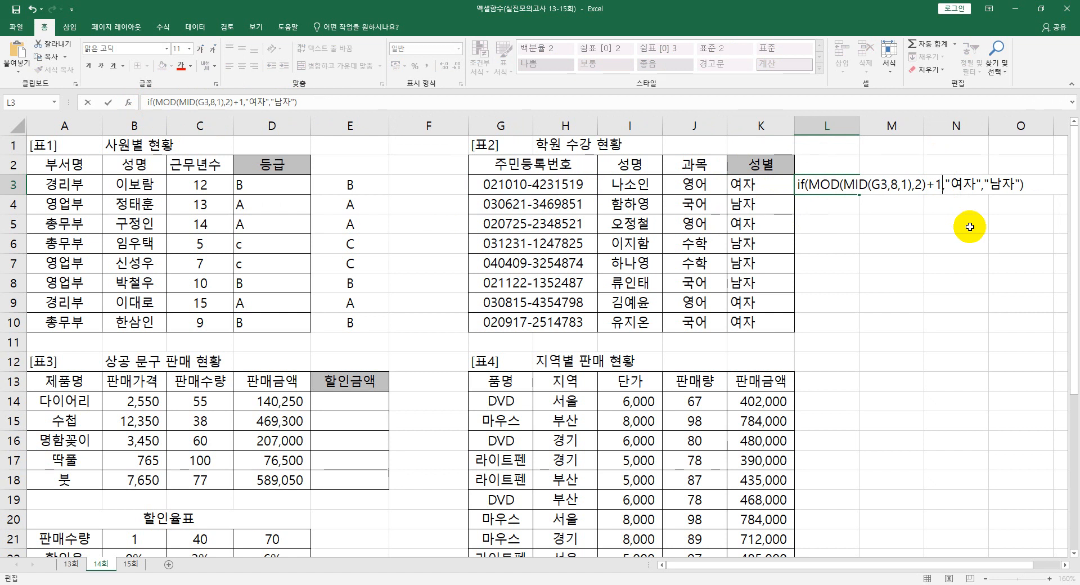
{"action": "key", "text": "BackSpace"}
{"action": "key", "text": "BackSpace"}
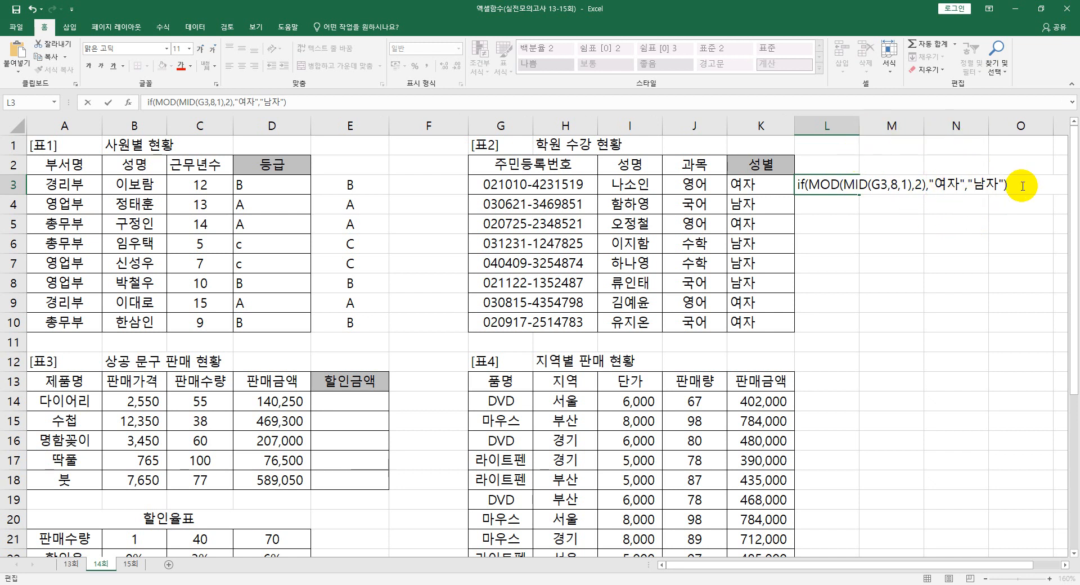
{"action": "type", "text": "="}
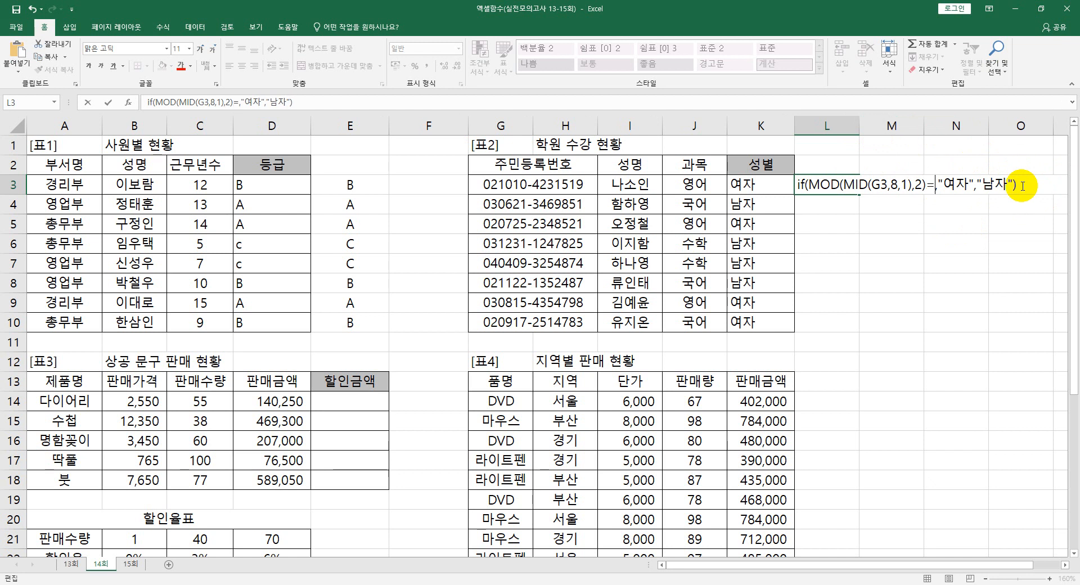
{"action": "type", "text": "0"}
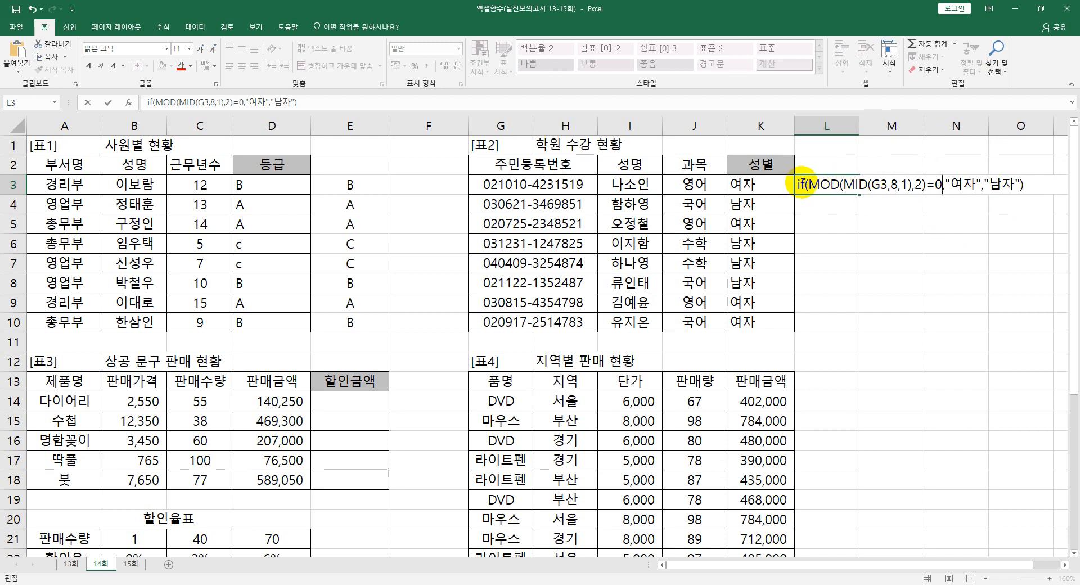
Put an equals sign before the IF text in L3 and fill =IF(MOD(MID(G3,8,1),2)=0,"여자","남자") down to L10
{"action": "type", "text": "="}
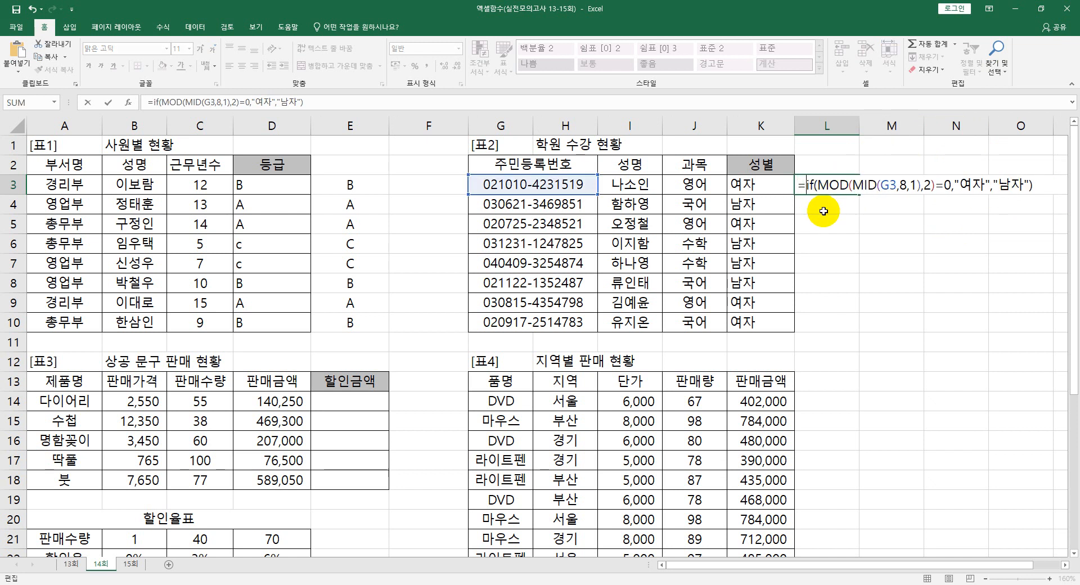
{"action": "key", "text": "Return"}
{"action": "left_click", "coordinate": [847, 188]}
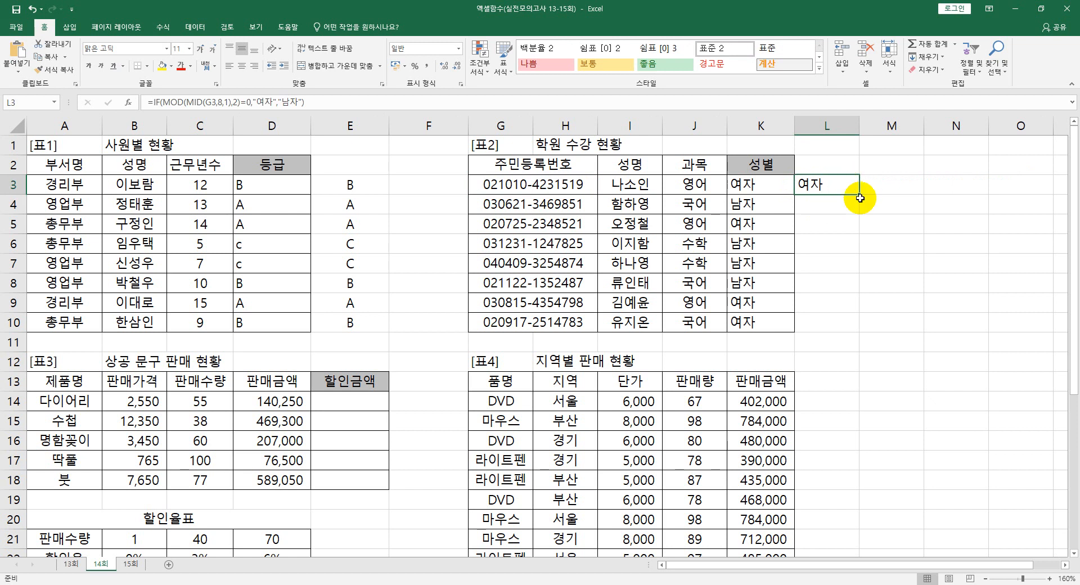
{"action": "left_click_drag", "start_coordinate": [860, 195], "coordinate": [865, 331]}
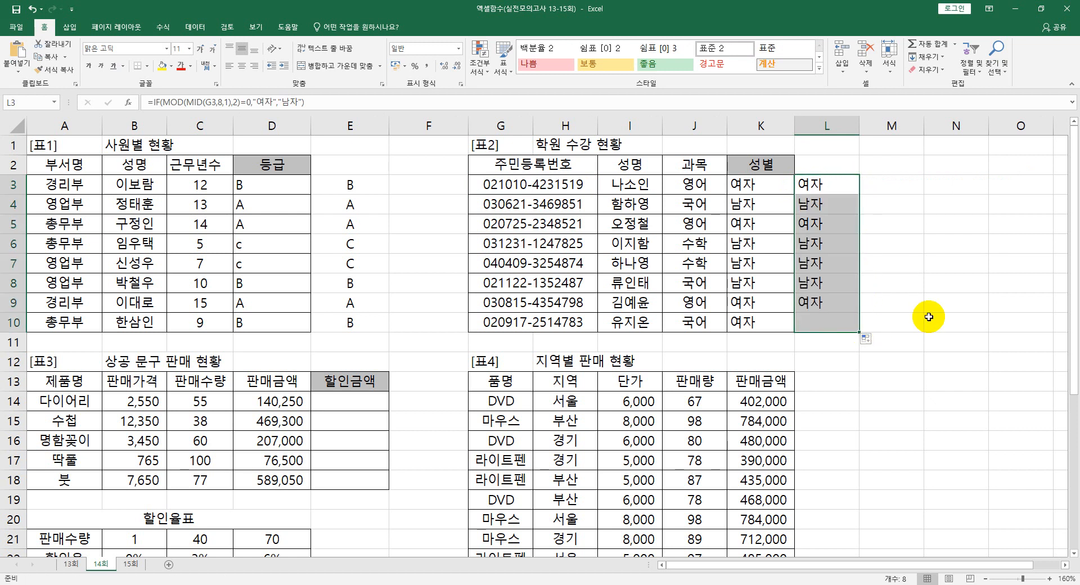
{"action": "double_click", "coordinate": [828, 185]}
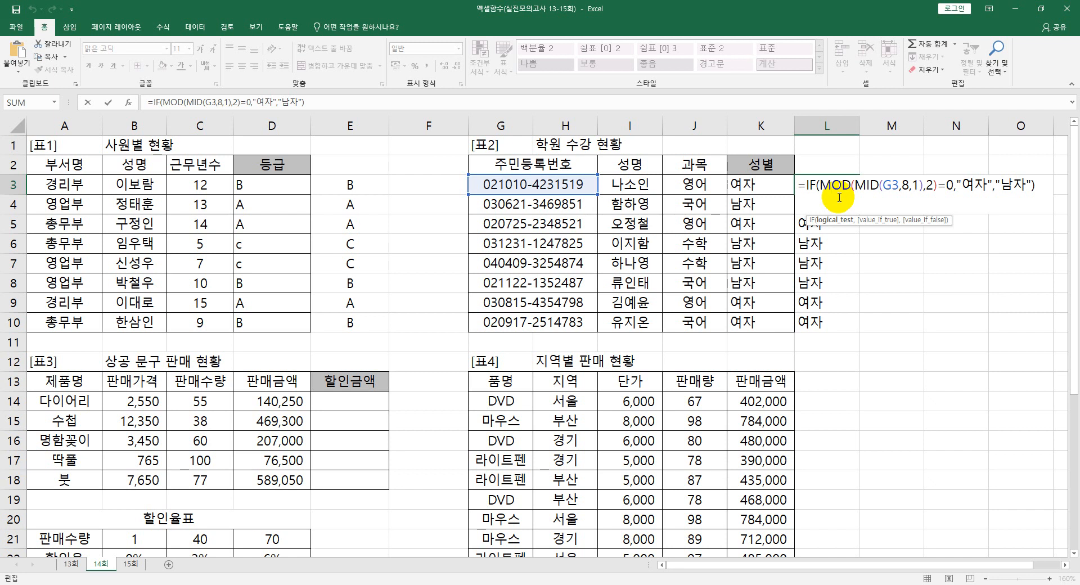
{"action": "key", "text": "Escape"}
Start a formula in M3 with IF and OR, entering MID(G3,8,1)=1 as the first OR condition
{"action": "left_click", "coordinate": [910, 187]}
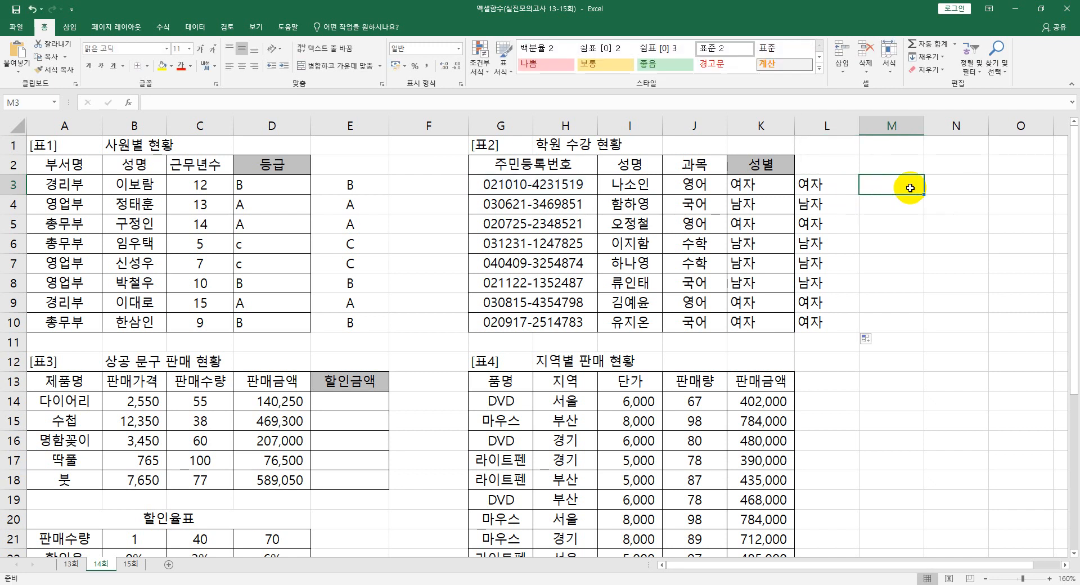
{"action": "type", "text": "="}
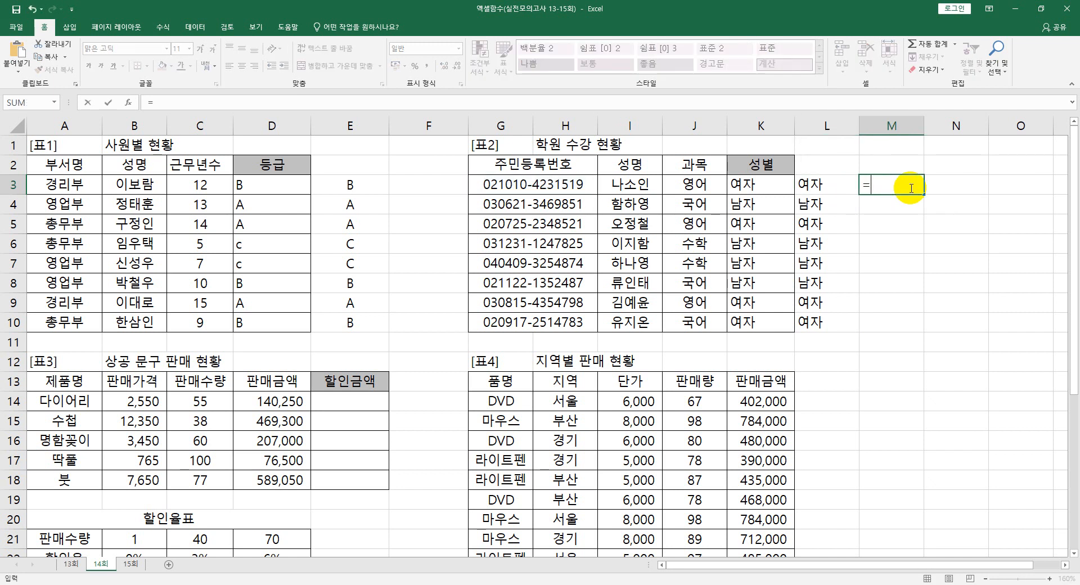
{"action": "type", "text": "IF("}
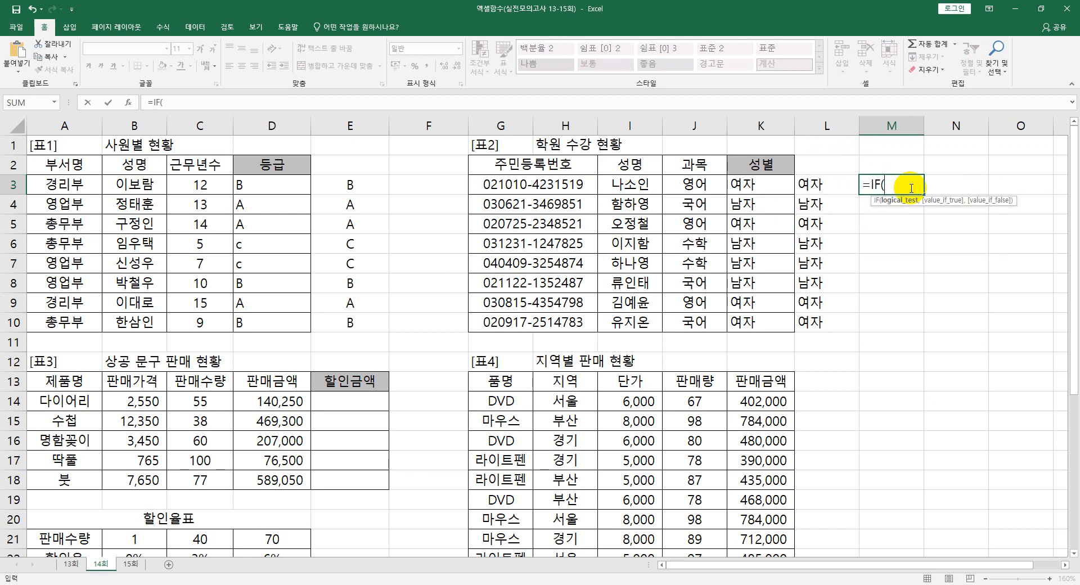
{"action": "type", "text": "OR("}
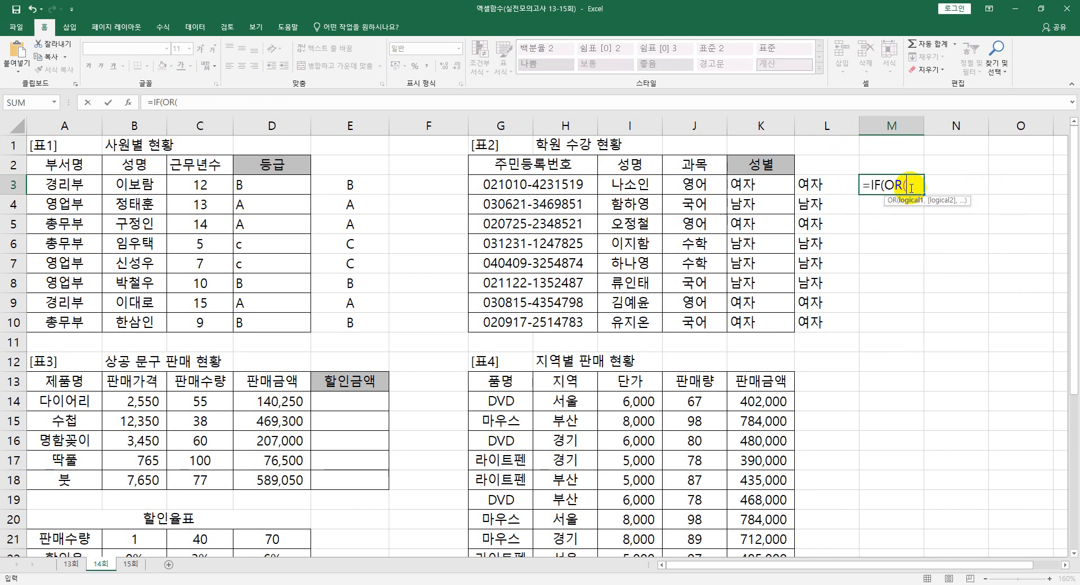
{"action": "type", "text": "MID("}
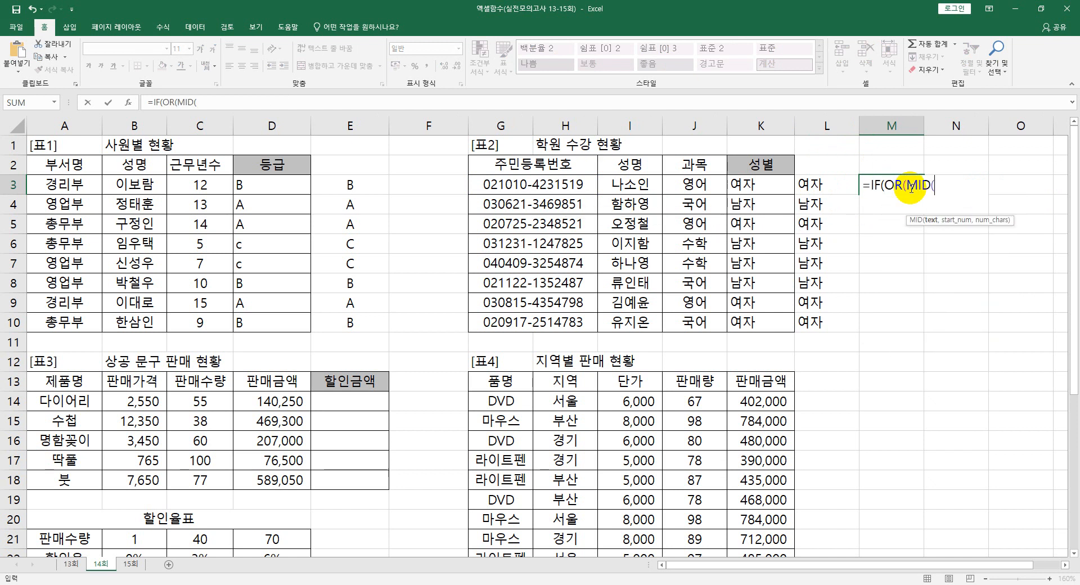
{"action": "left_click", "coordinate": [574, 184]}
{"action": "type", "text": ",8,1"}
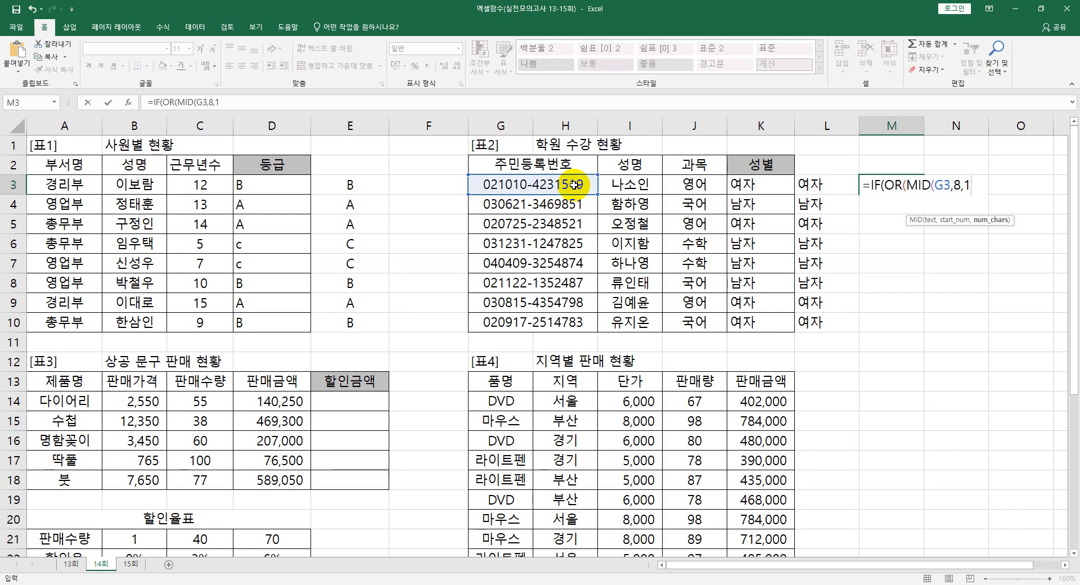
{"action": "type", "text": ")"}
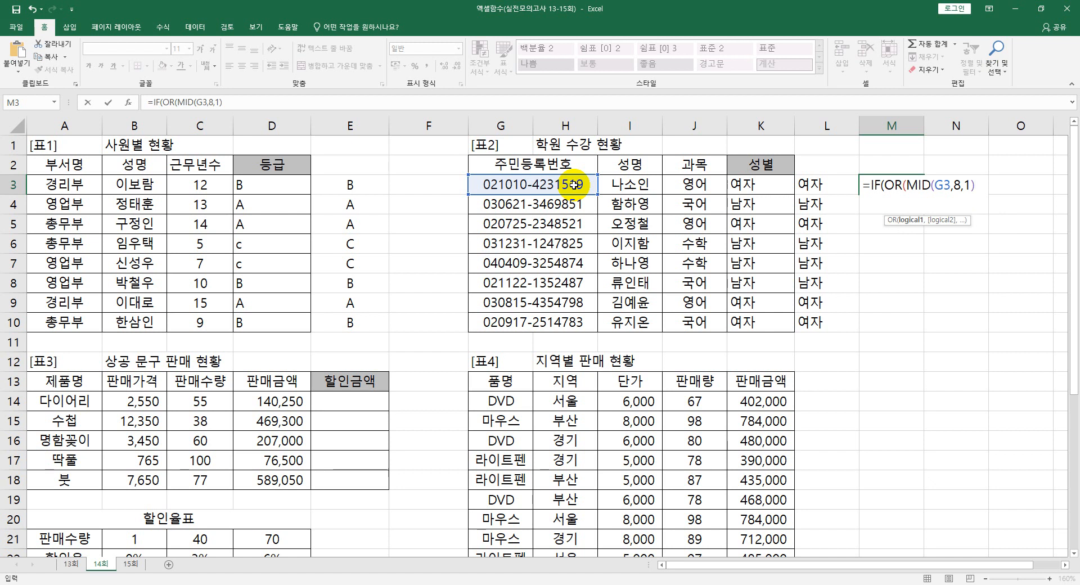
{"action": "type", "text": "=1,"}
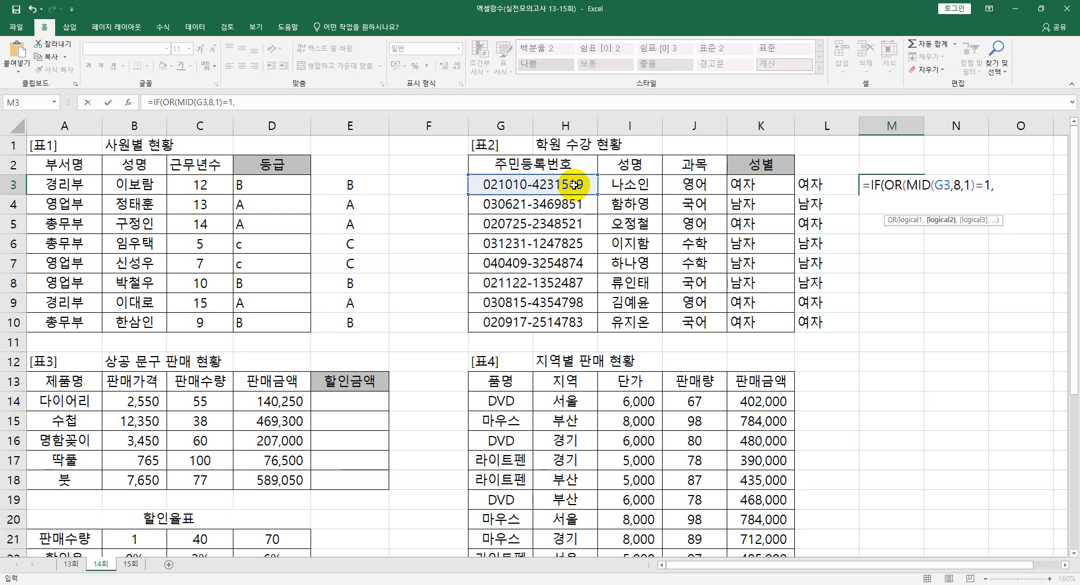
Add MID(G3,8,1)=3 as the second OR condition in M3 and close the OR function
{"action": "type", "text": "mi"}
{"action": "key", "text": "Tab"}
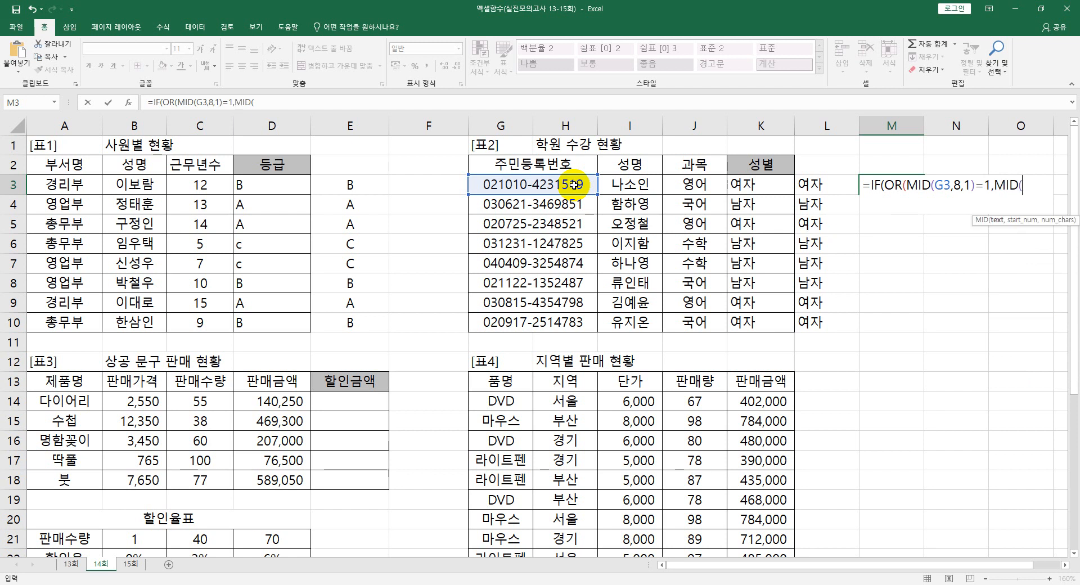
{"action": "left_click", "coordinate": [516, 182]}
{"action": "type", "text": ",8,1)"}
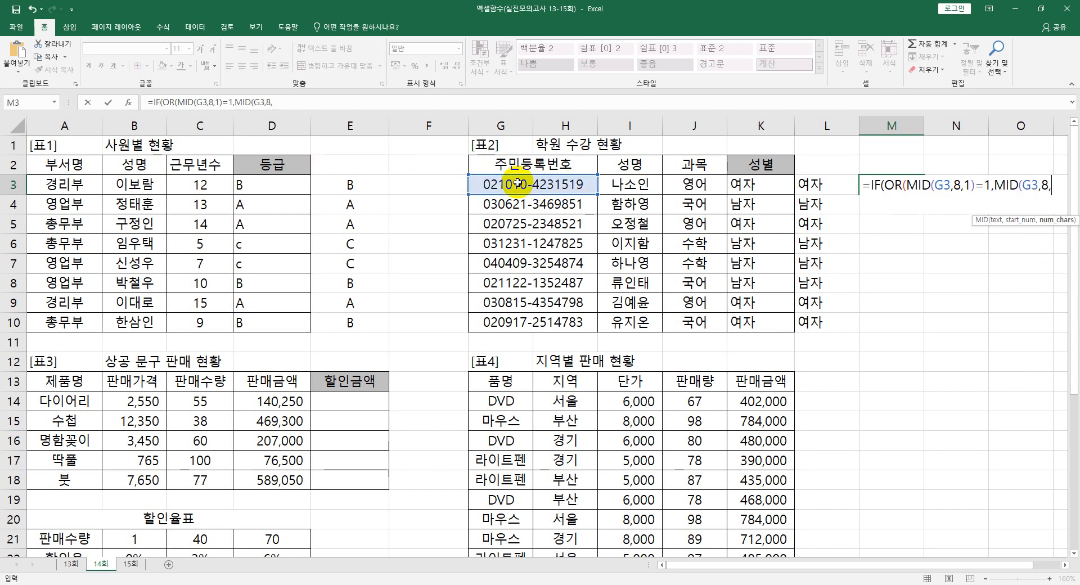
{"action": "type", "text": "=3"}
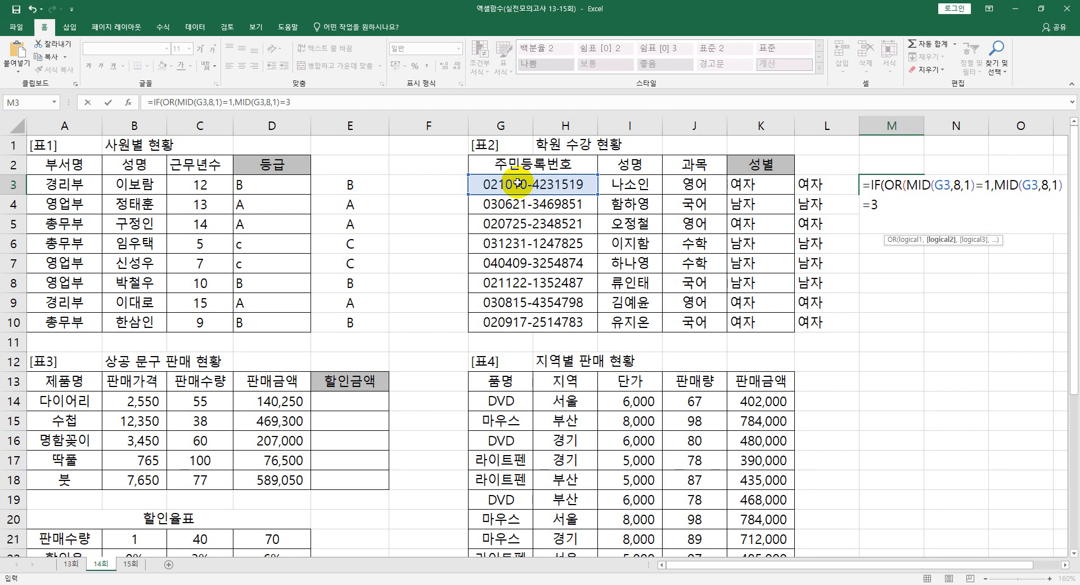
{"action": "type", "text": ")"}
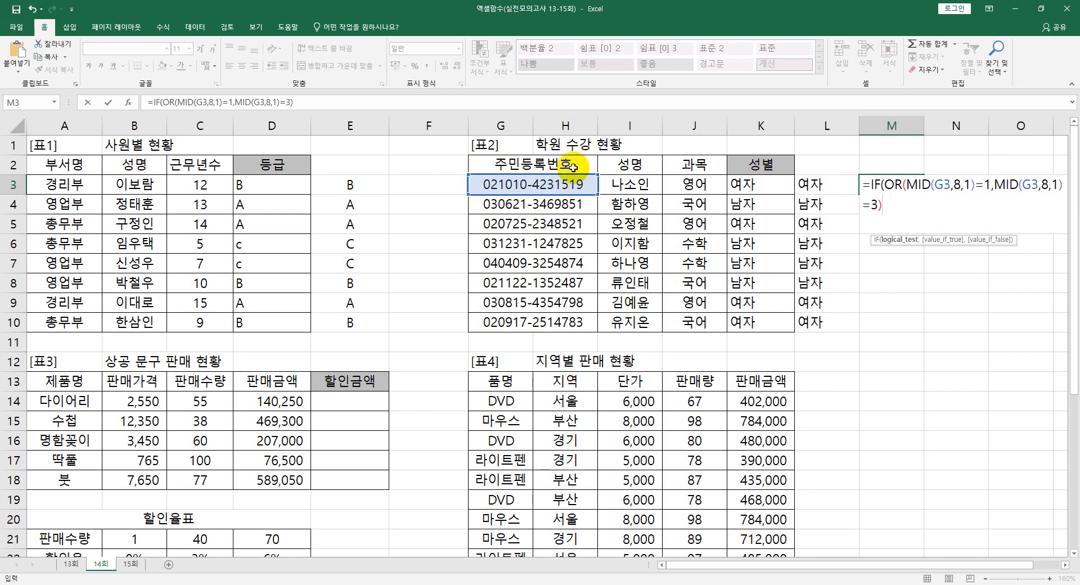
Remove the leading IF( from M3 and fill =OR(MID(G3,8,1)=1,MID(G3,8,1)=3) down to M10
{"action": "left_click", "coordinate": [884, 185]}
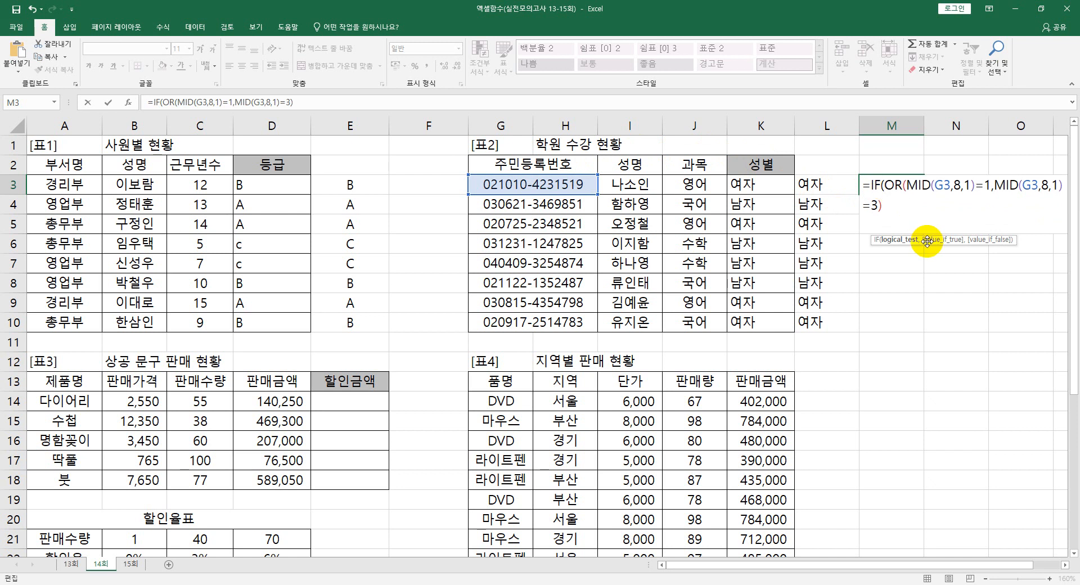
{"action": "key", "text": "BackSpace"}
{"action": "key", "text": "BackSpace"}
{"action": "key", "text": "BackSpace"}
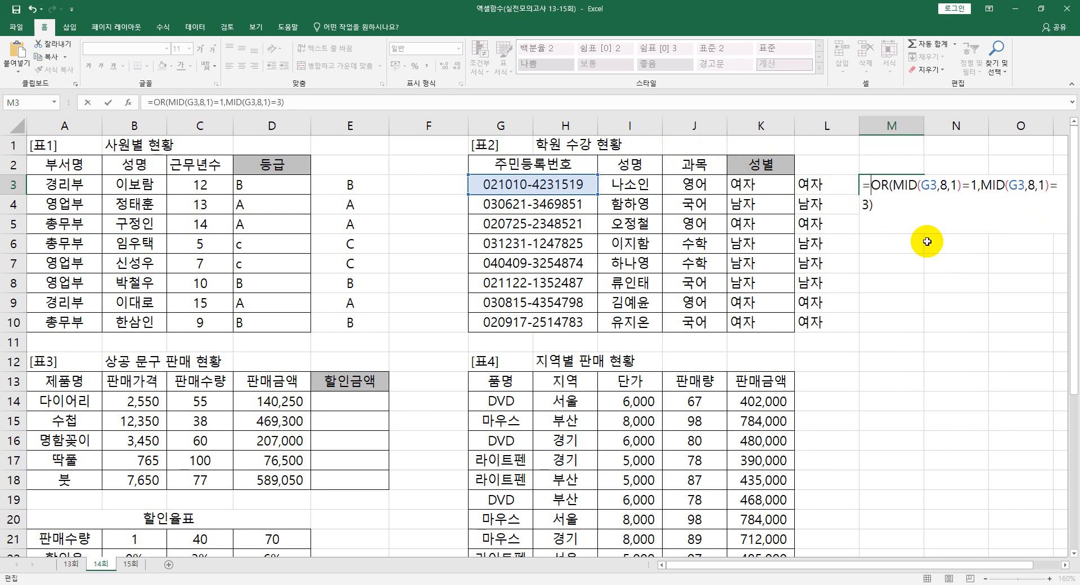
{"action": "key", "text": "Return"}
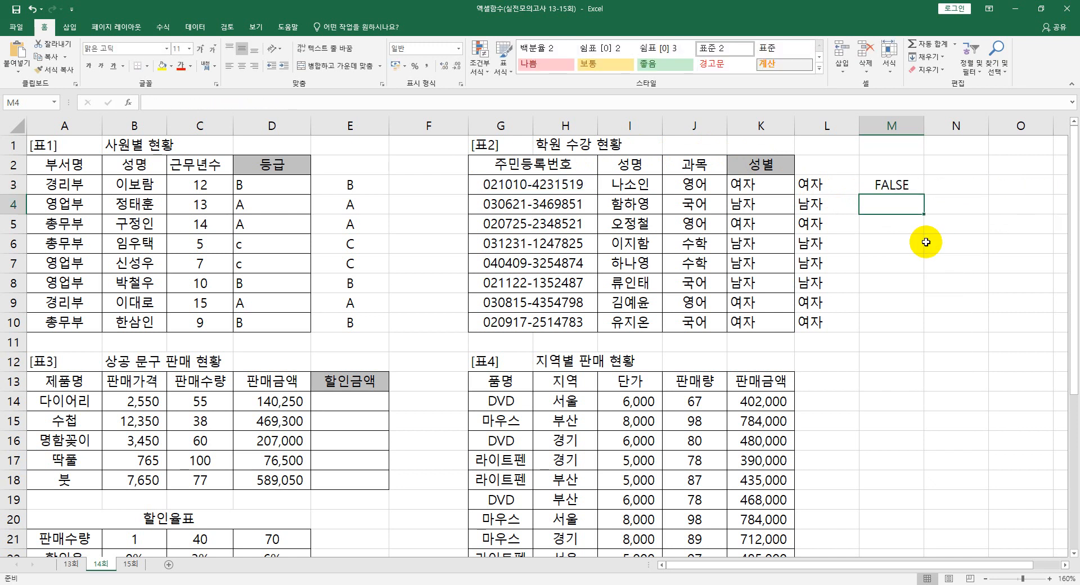
{"action": "left_click", "coordinate": [906, 185]}
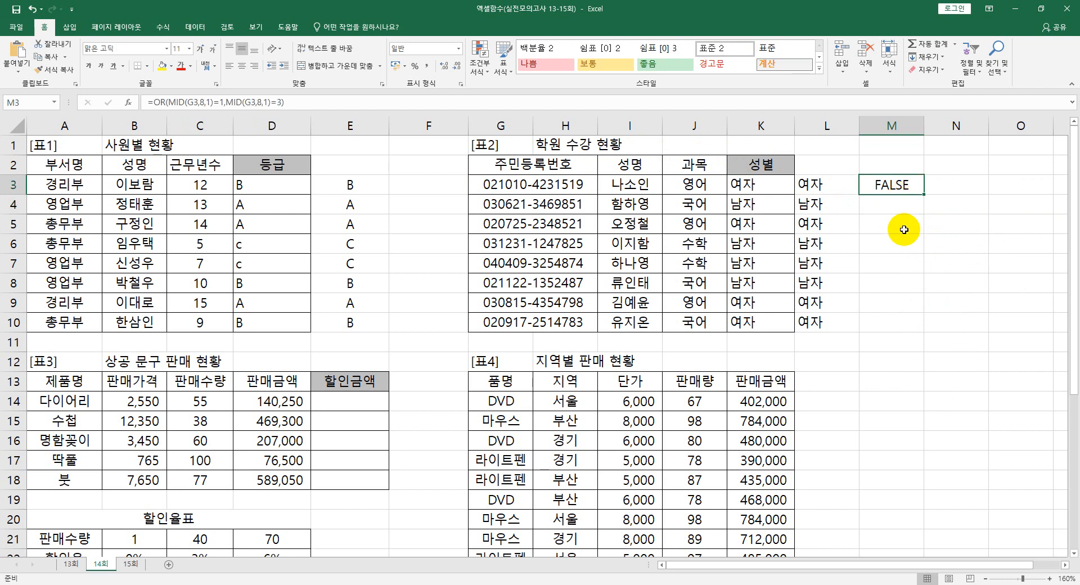
{"action": "left_click_drag", "start_coordinate": [924, 194], "coordinate": [912, 327]}
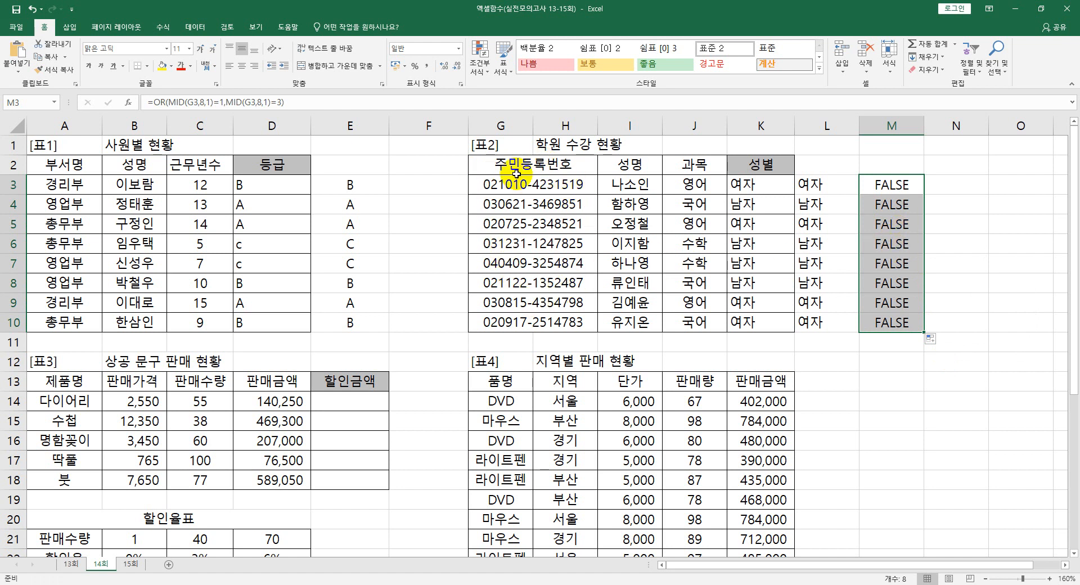
Put the comparison values 1 and 3 in M3's OR formula in double quotes and fill it down to M10
{"action": "double_click", "coordinate": [904, 184]}
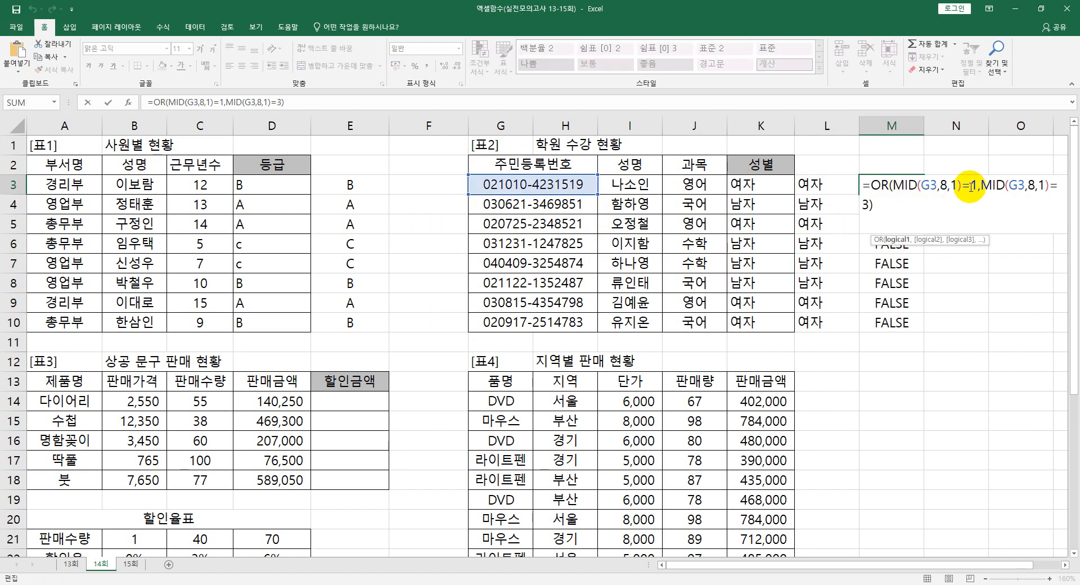
{"action": "left_click", "coordinate": [970, 186]}
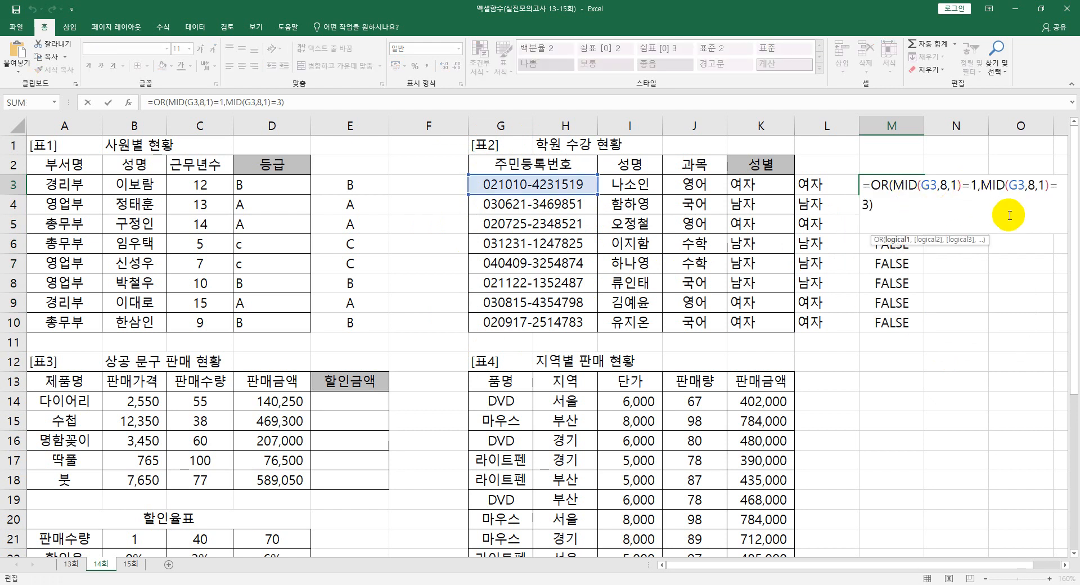
{"action": "type", "text": "\""}
{"action": "key", "text": "Right"}
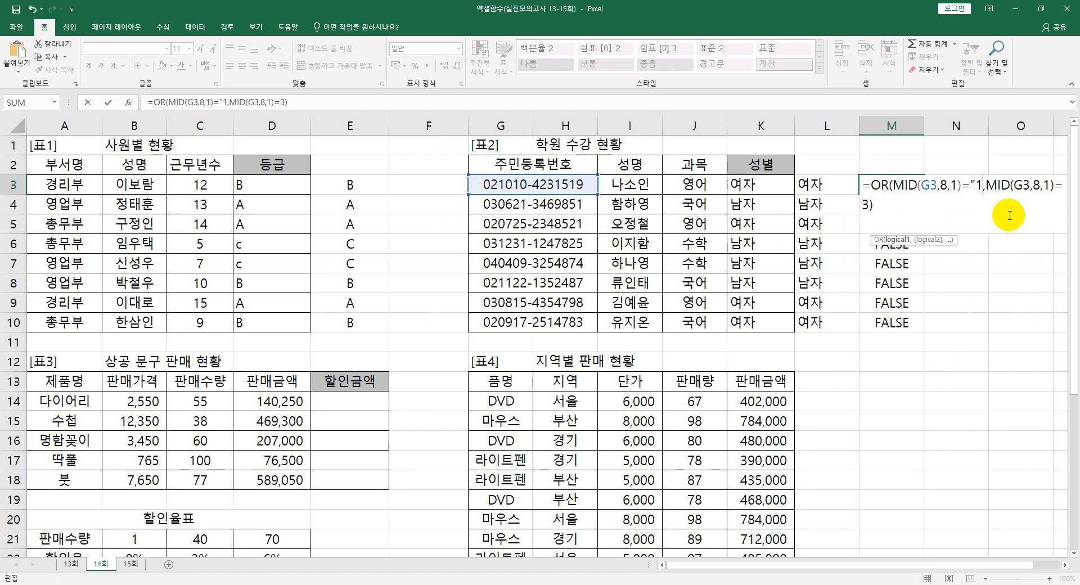
{"action": "type", "text": "\""}
{"action": "left_click", "coordinate": [872, 207]}
{"action": "type", "text": "\""}
{"action": "key", "text": "Right"}
{"action": "type", "text": "\""}
{"action": "key", "text": "Return"}
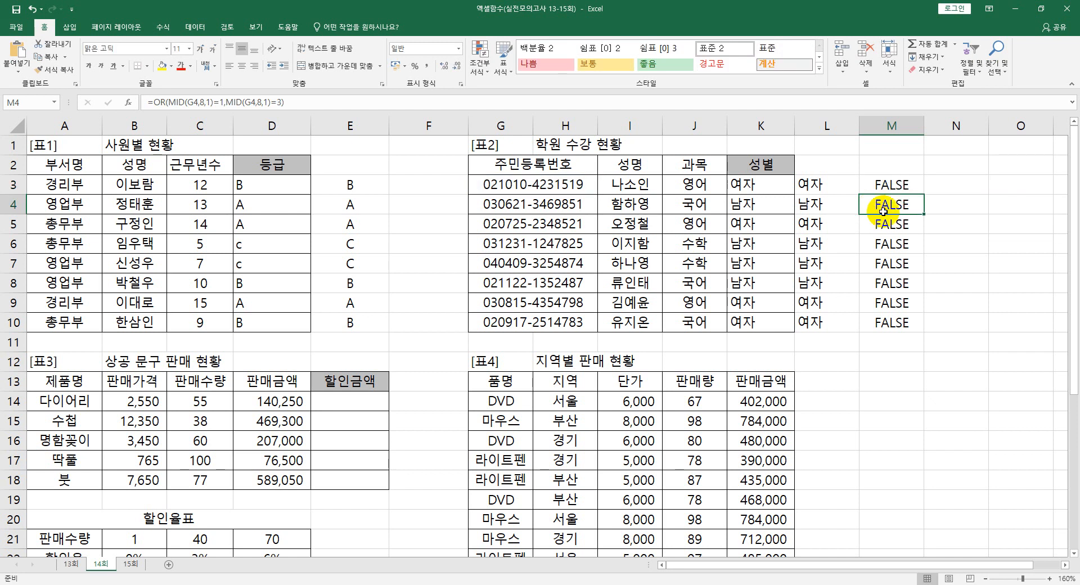
{"action": "left_click", "coordinate": [900, 182]}
{"action": "left_click_drag", "start_coordinate": [923, 194], "coordinate": [909, 326]}
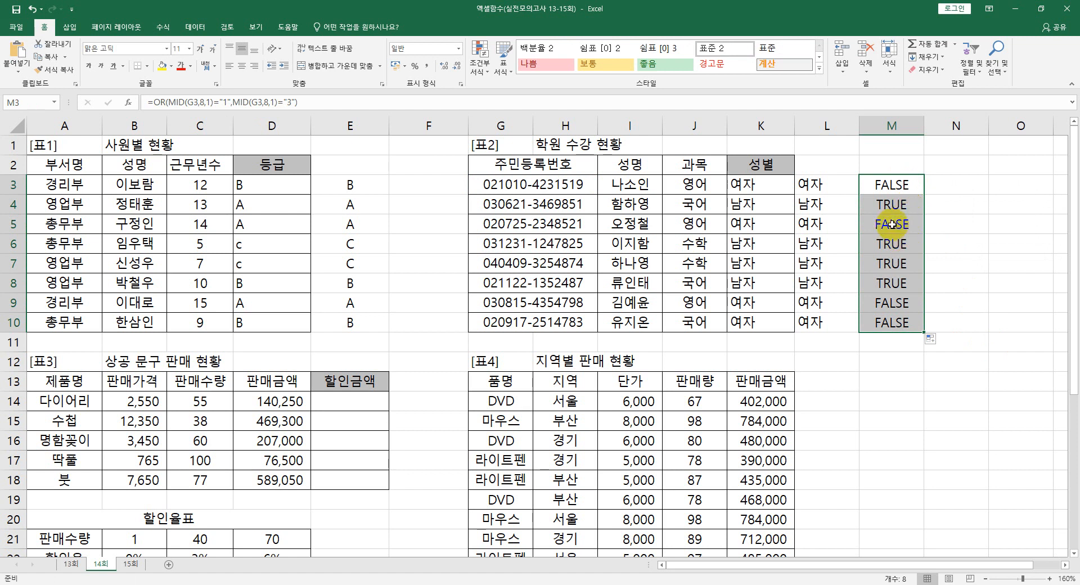
Wrap M3's OR test in an IF function that returns "남자" when true and "여자" otherwise
{"action": "double_click", "coordinate": [869, 188]}
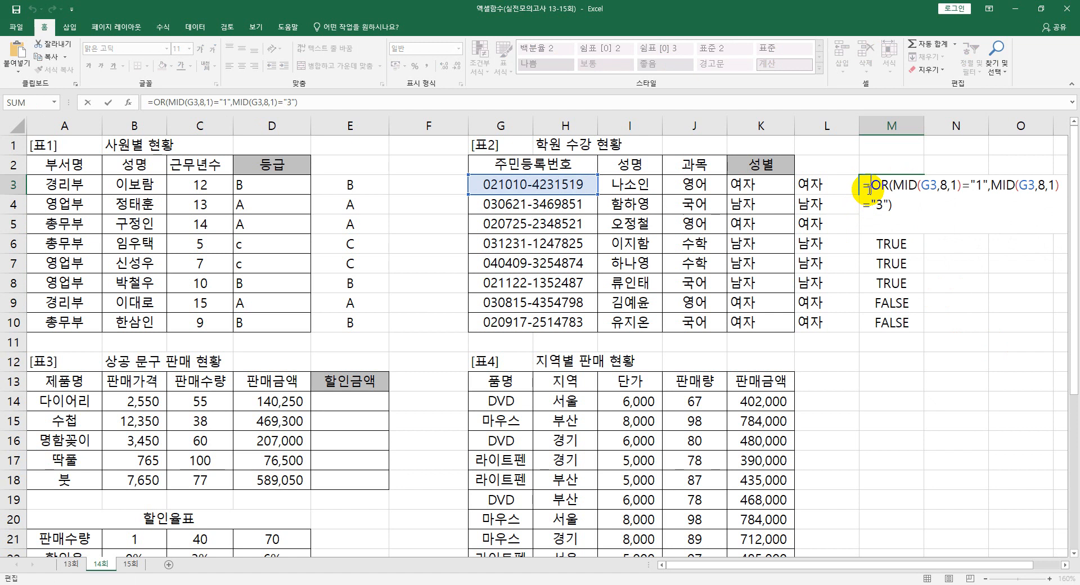
{"action": "type", "text": "IF("}
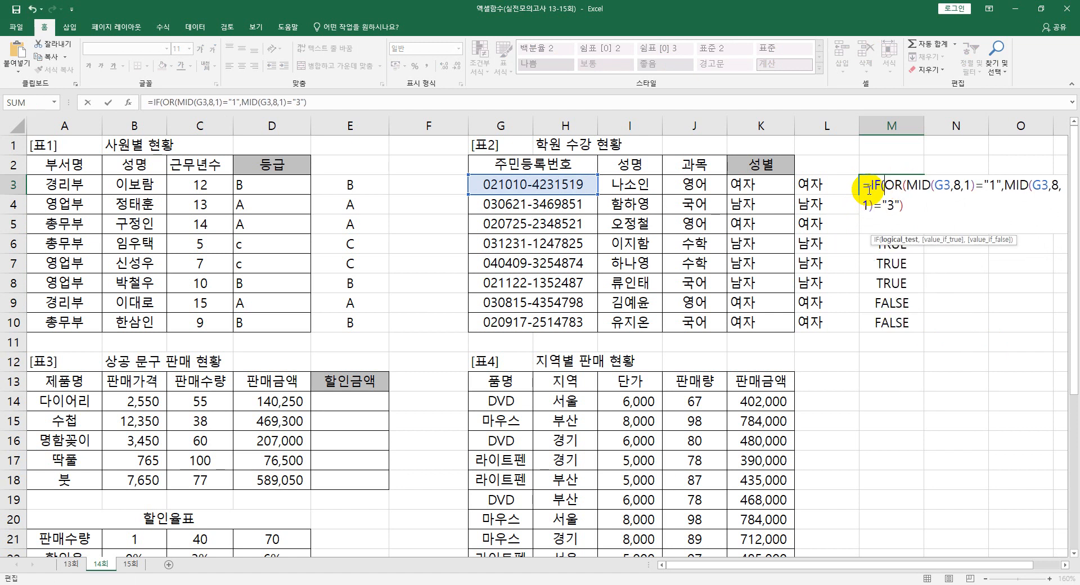
{"action": "type", "text": ","}
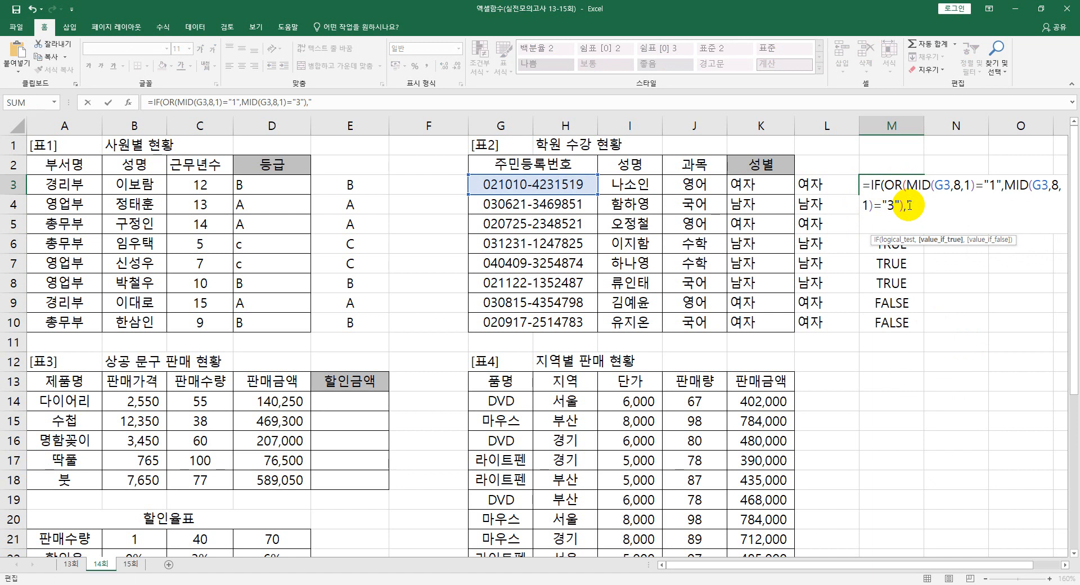
{"action": "type", "text": "\"남자\",\"여자\")"}
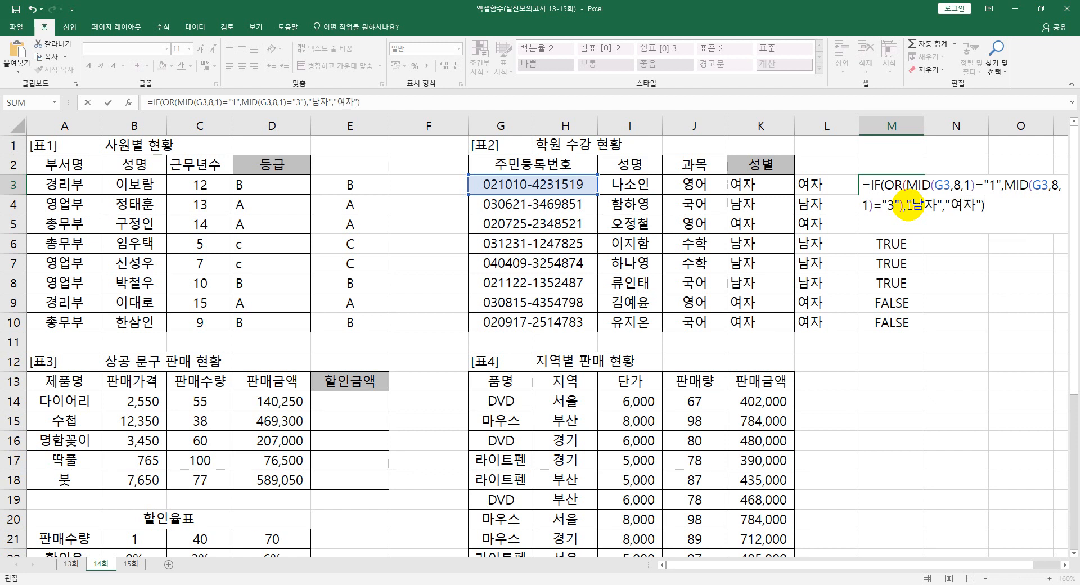
Enter the IF-OR gender formula in M3, fill it down to M10, and check the row 7 formulas in K, L and M
{"action": "key", "text": "Return"}
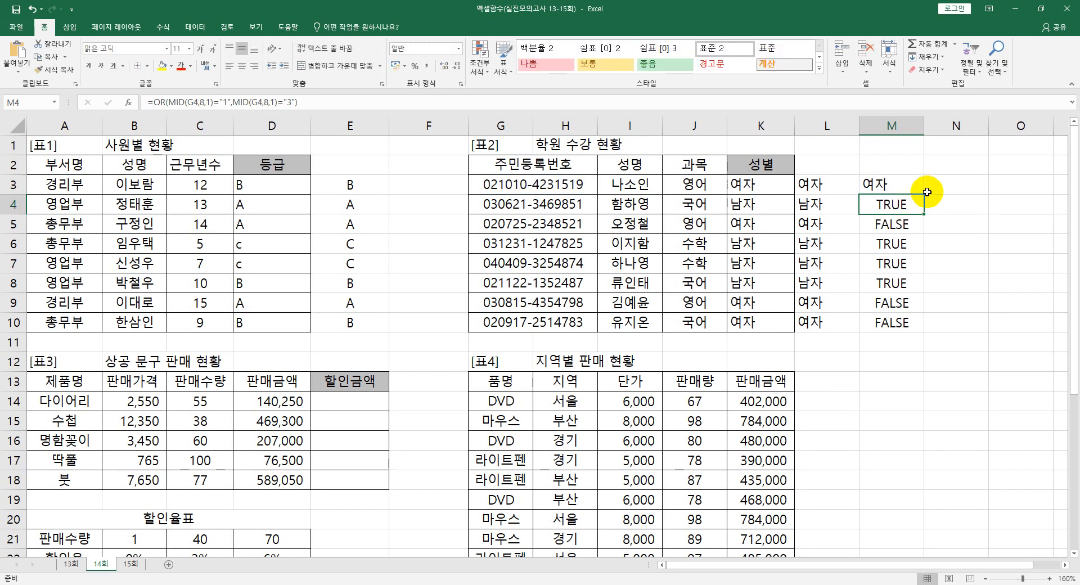
{"action": "left_click", "coordinate": [901, 185]}
{"action": "left_click_drag", "start_coordinate": [924, 195], "coordinate": [911, 326]}
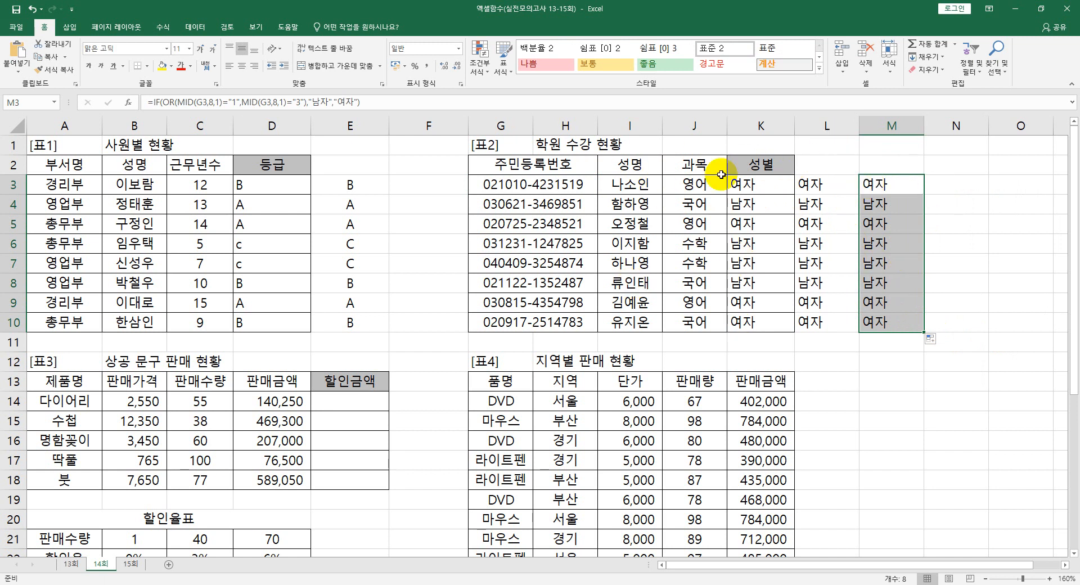
{"action": "left_click", "coordinate": [766, 267]}
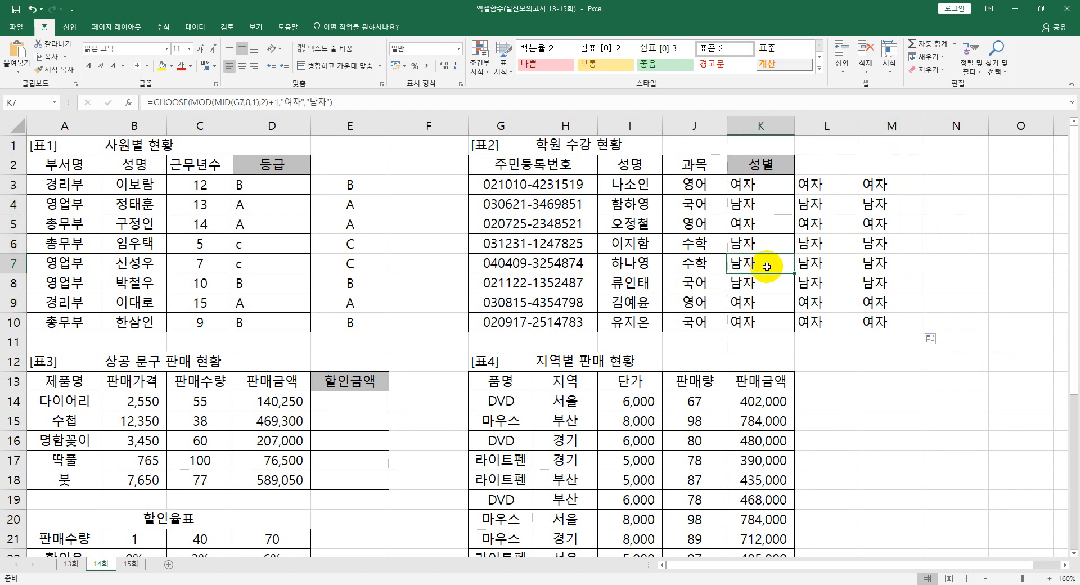
{"action": "left_click", "coordinate": [815, 268]}
{"action": "left_click", "coordinate": [869, 270]}
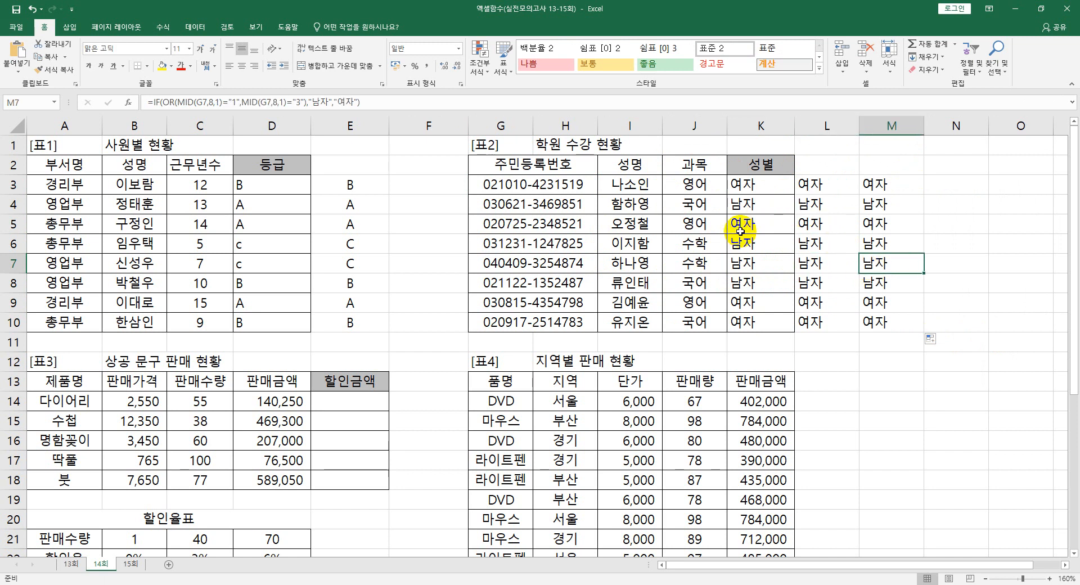
{"action": "scroll", "coordinate": [695, 300], "scroll_direction": "down", "scroll_amount": 2}
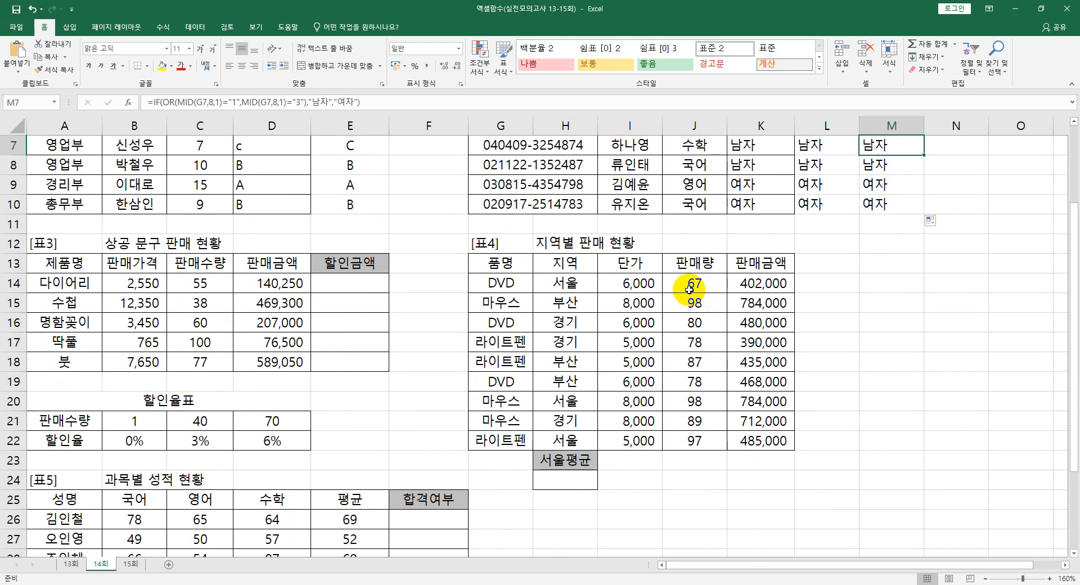
{"action": "left_click", "coordinate": [360, 288]}
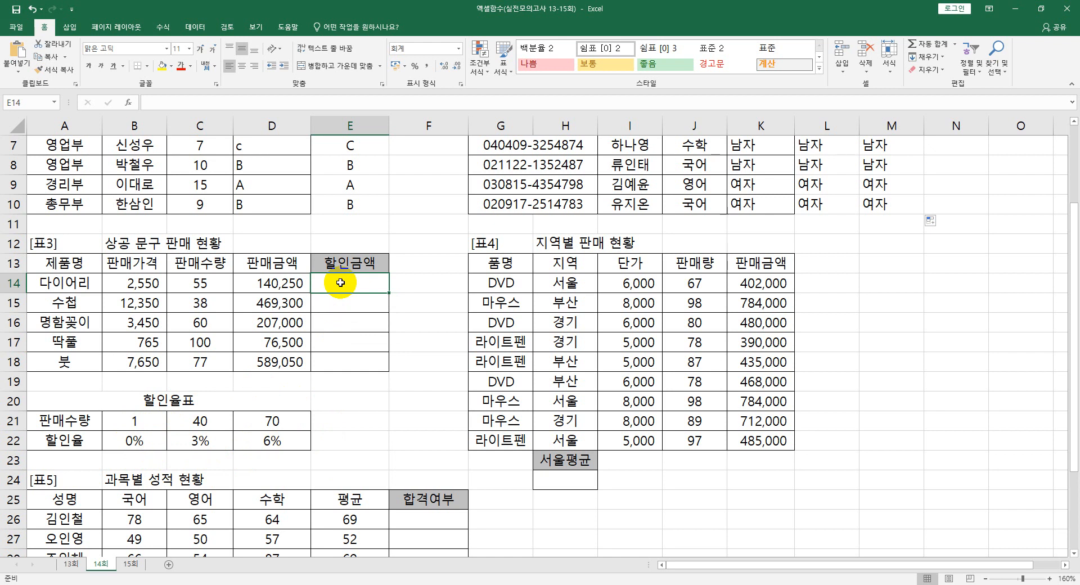
{"action": "type", "text": "="}
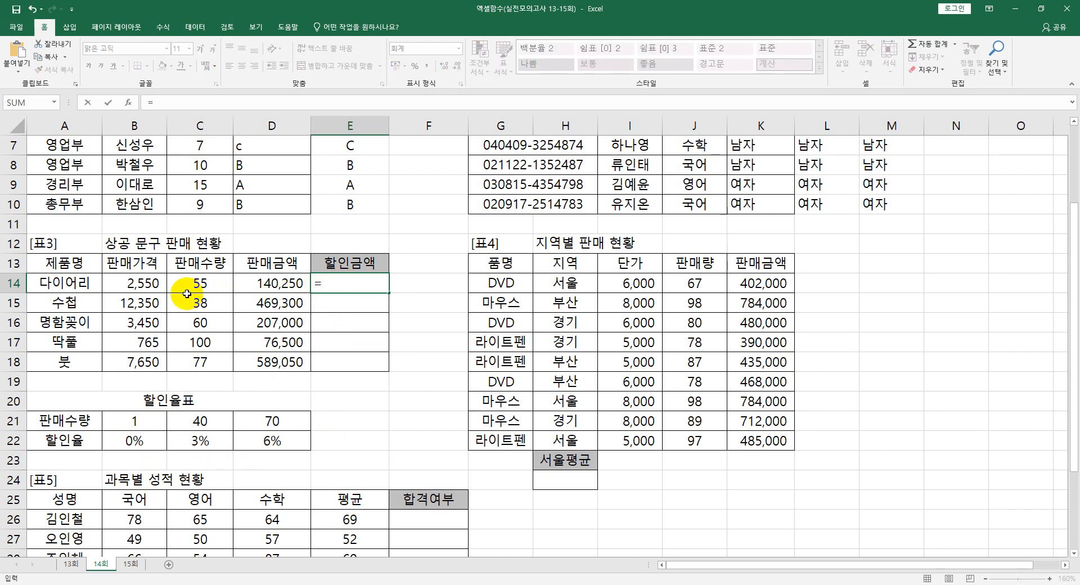
{"action": "left_click", "coordinate": [220, 287]}
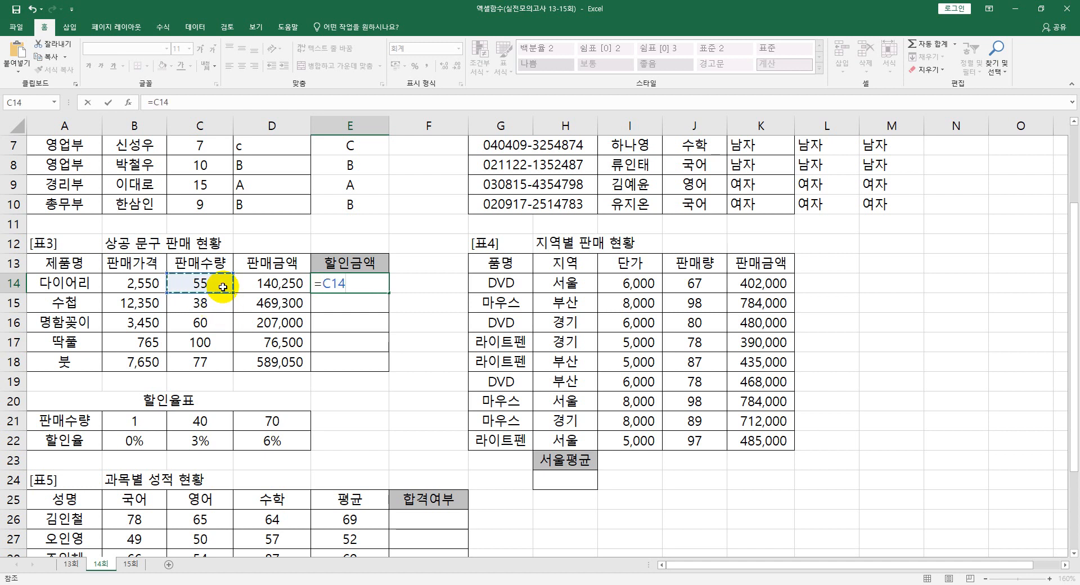
{"action": "type", "text": "*"}
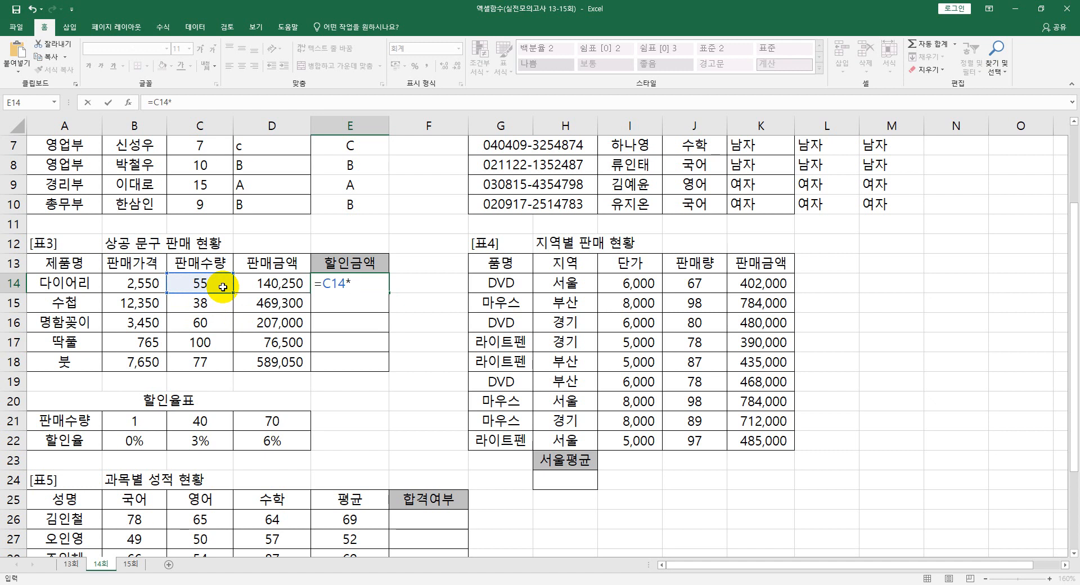
{"action": "key", "text": "BackSpace"}
{"action": "key", "text": "BackSpace"}
{"action": "key", "text": "BackSpace"}
{"action": "key", "text": "BackSpace"}
{"action": "key", "text": "BackSpace"}
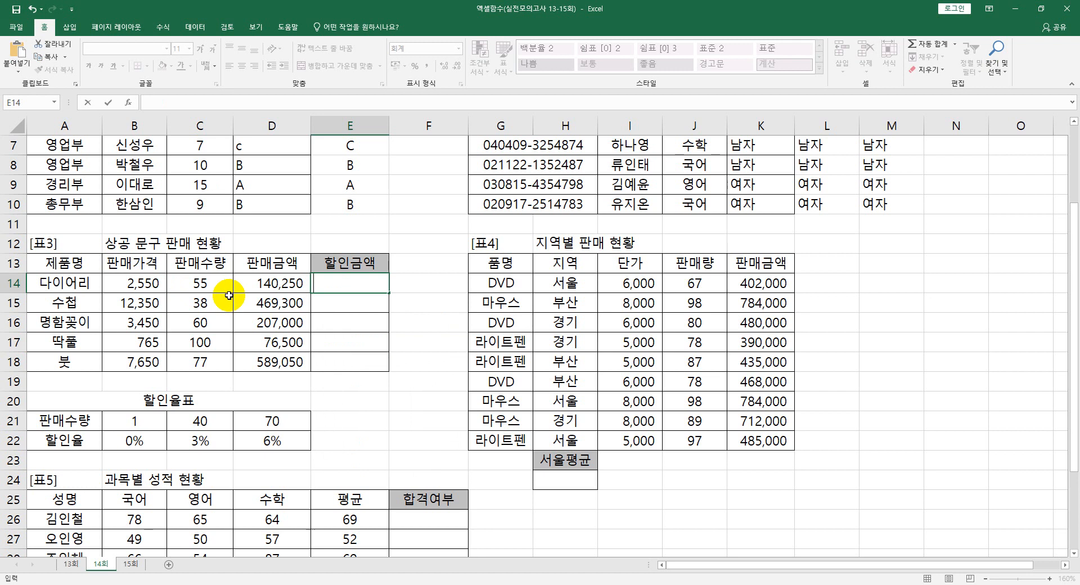
Begin the discount amount formula in E14 as =D14*HLOOKUP( with C14 as the lookup value
{"action": "type", "text": "="}
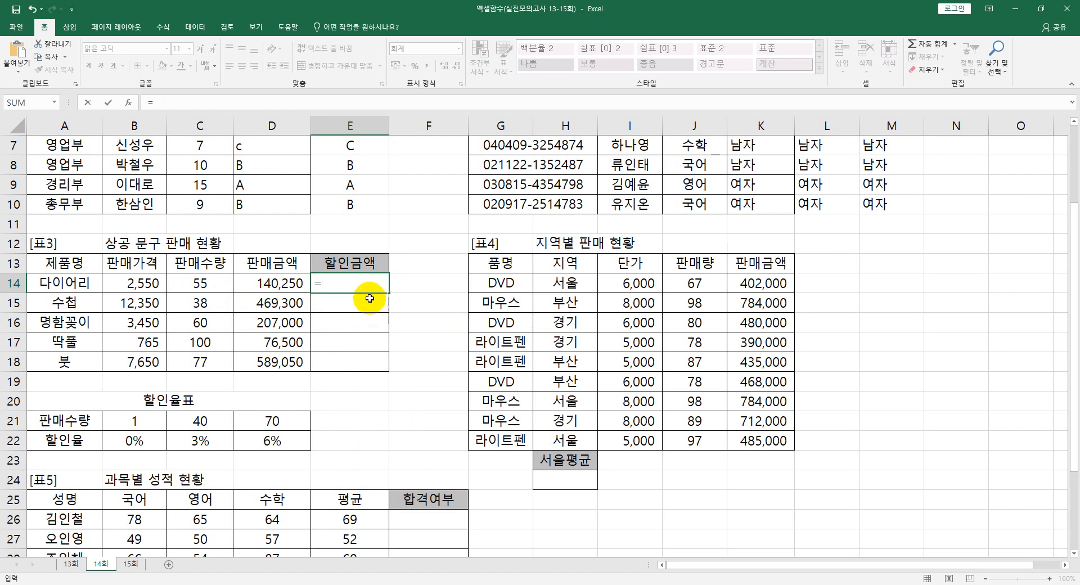
{"action": "left_click", "coordinate": [295, 286]}
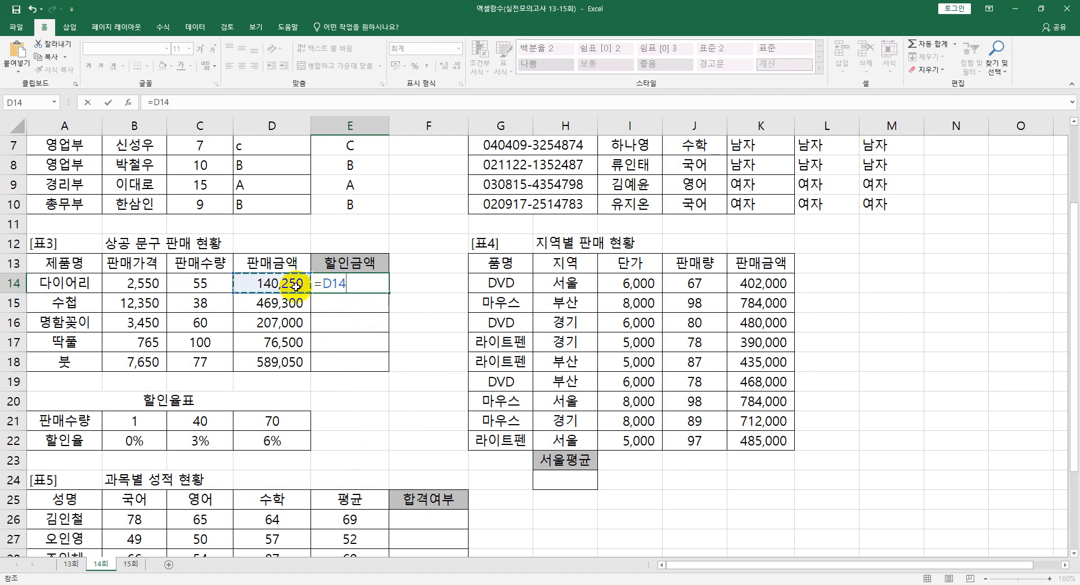
{"action": "type", "text": "*"}
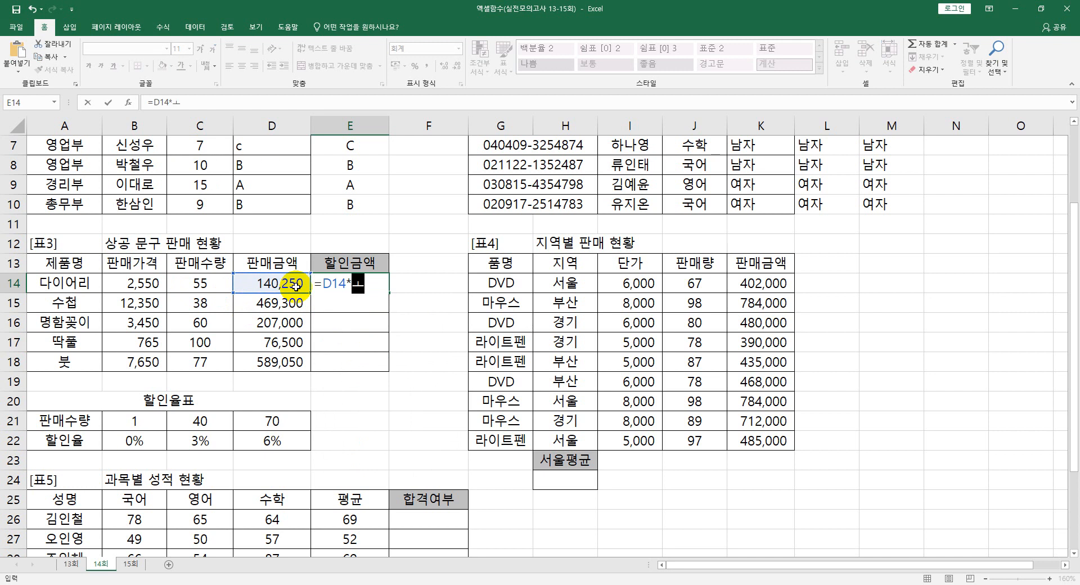
{"action": "type", "text": "HL"}
{"action": "key", "text": "Tab"}
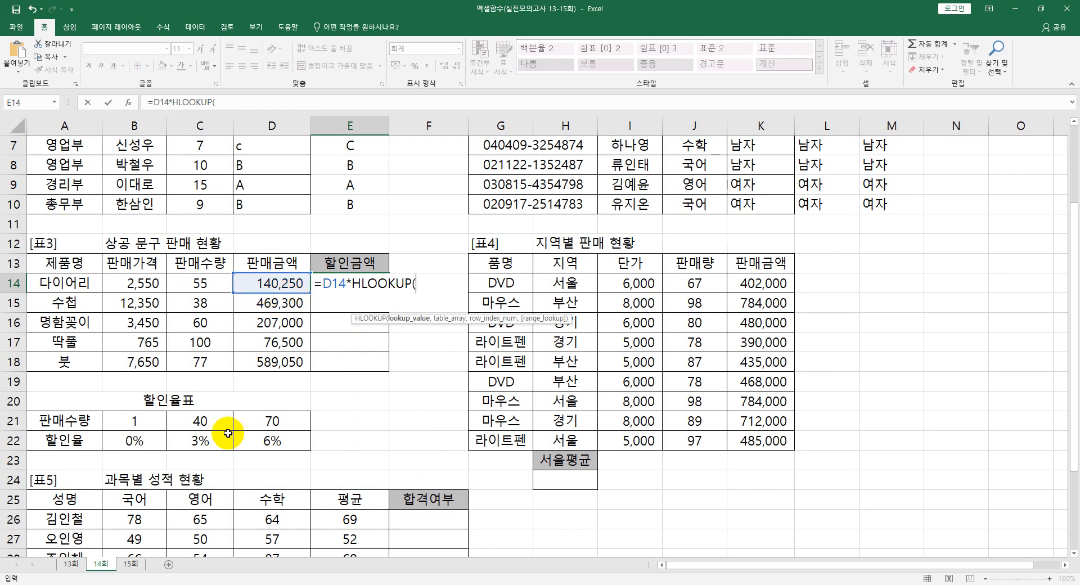
{"action": "left_click", "coordinate": [200, 284]}
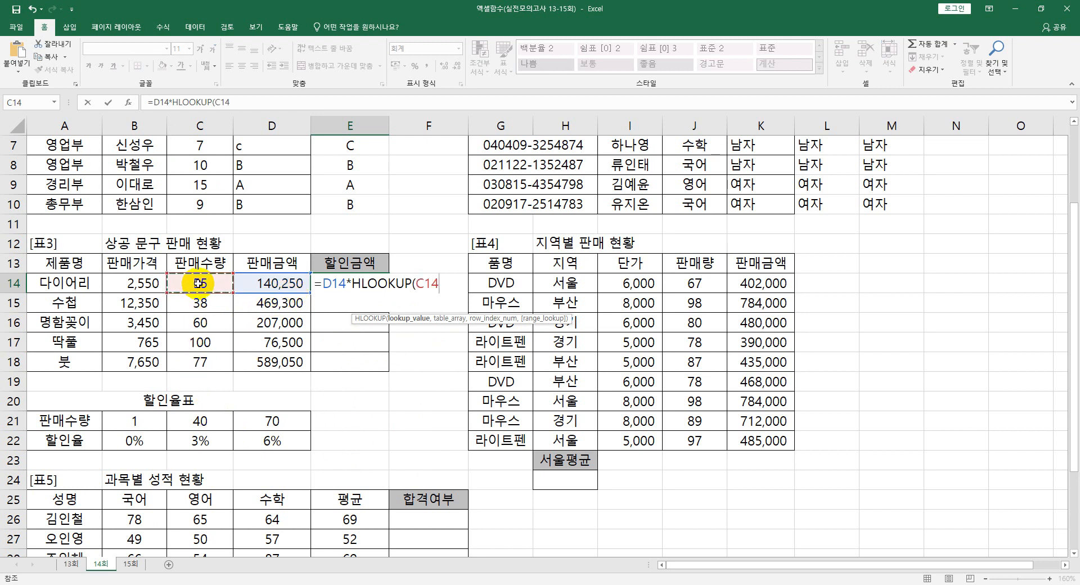
Complete the HLOOKUP with absolute table $B$21:$D$22, row index 2 and match type 1, and fill the formula down to E18
{"action": "type", "text": ","}
{"action": "left_click_drag", "start_coordinate": [126, 423], "coordinate": [258, 438]}
{"action": "key", "text": "F4"}
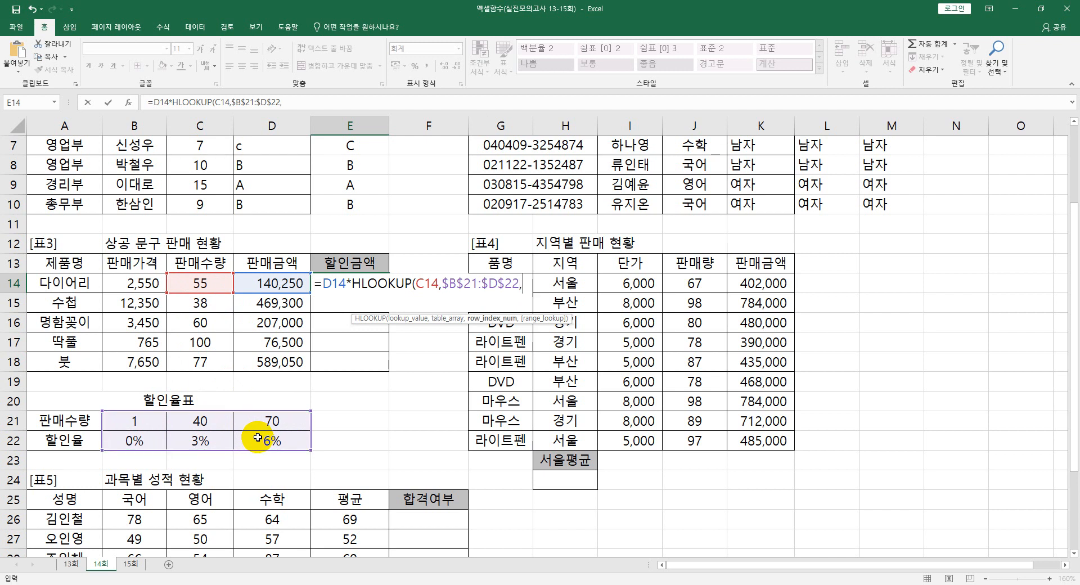
{"action": "type", "text": "2"}
{"action": "type", "text": ","}
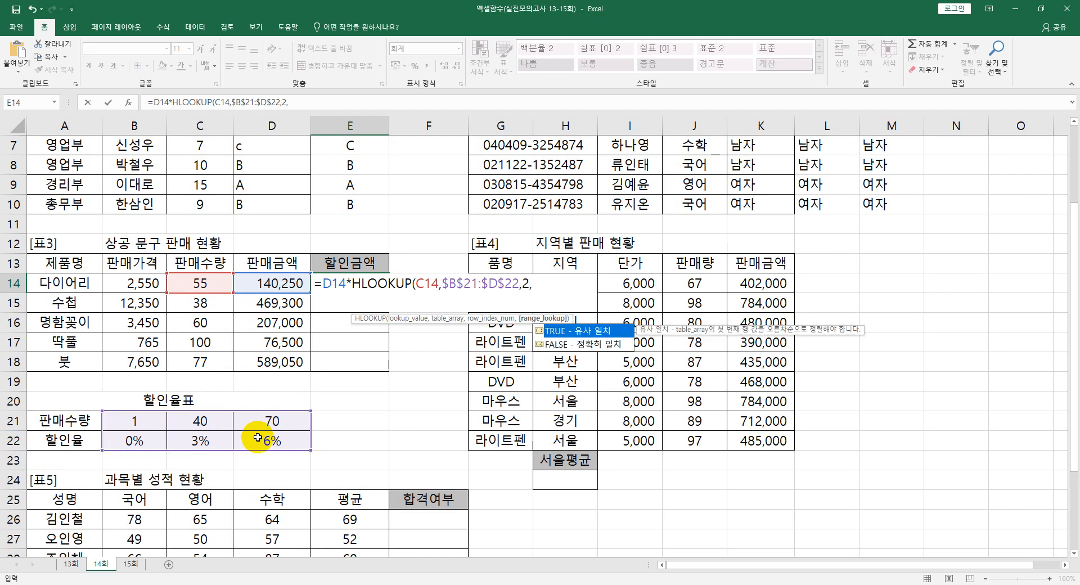
{"action": "type", "text": "1)"}
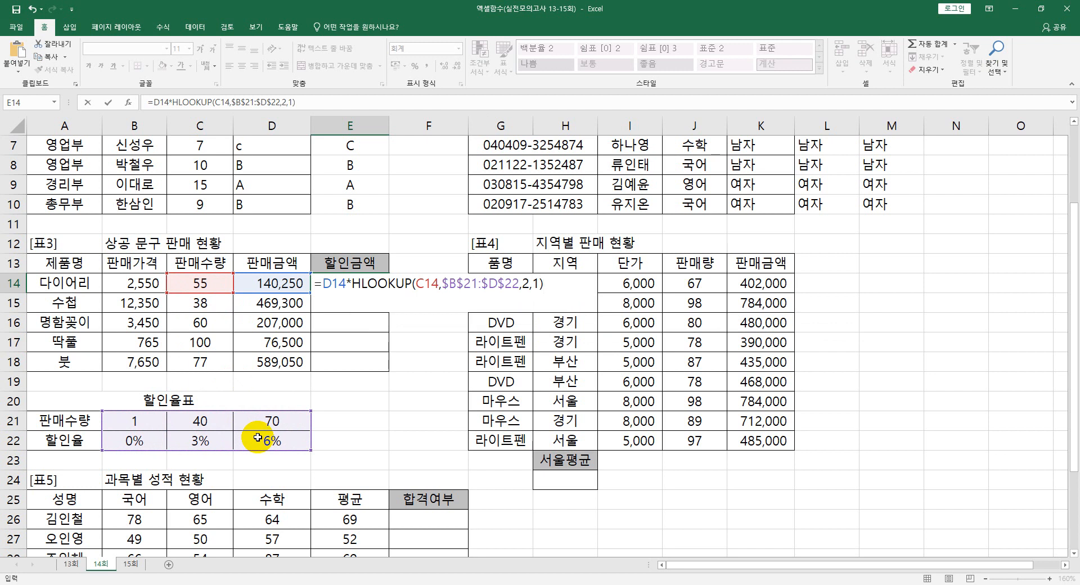
{"action": "key", "text": "Return"}
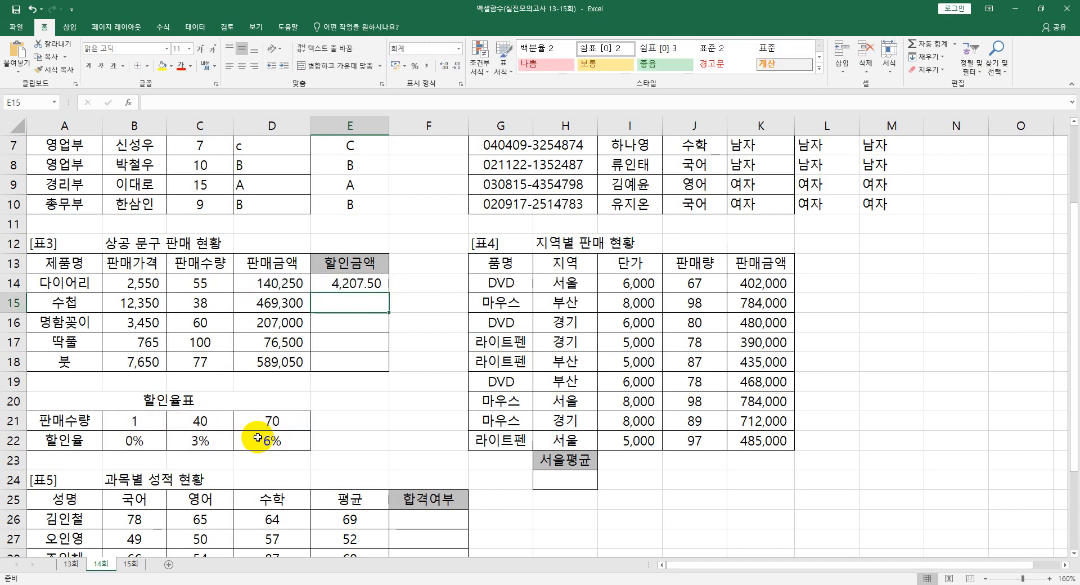
{"action": "left_click", "coordinate": [328, 286]}
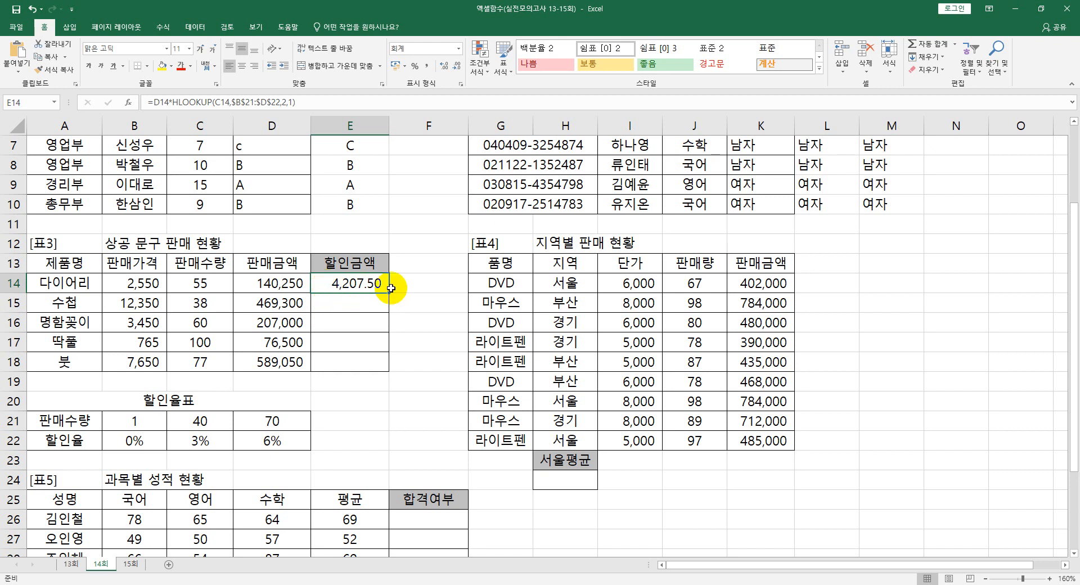
{"action": "left_click_drag", "start_coordinate": [388, 291], "coordinate": [388, 366]}
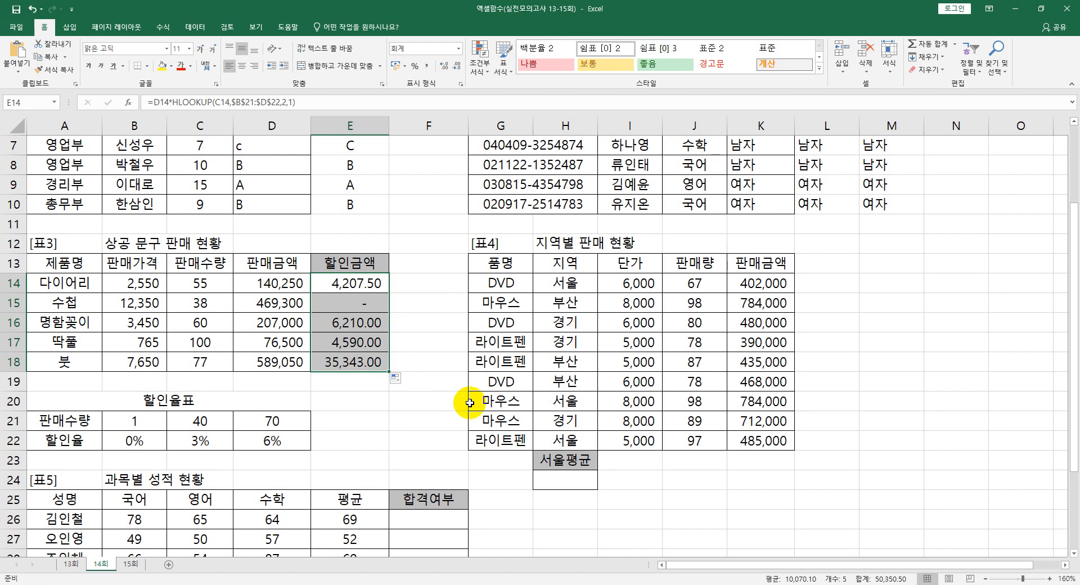
Begin the Seoul average formula in H24 with ROUNDUP wrapping a nested DAVERAGE
{"action": "left_click", "coordinate": [585, 478]}
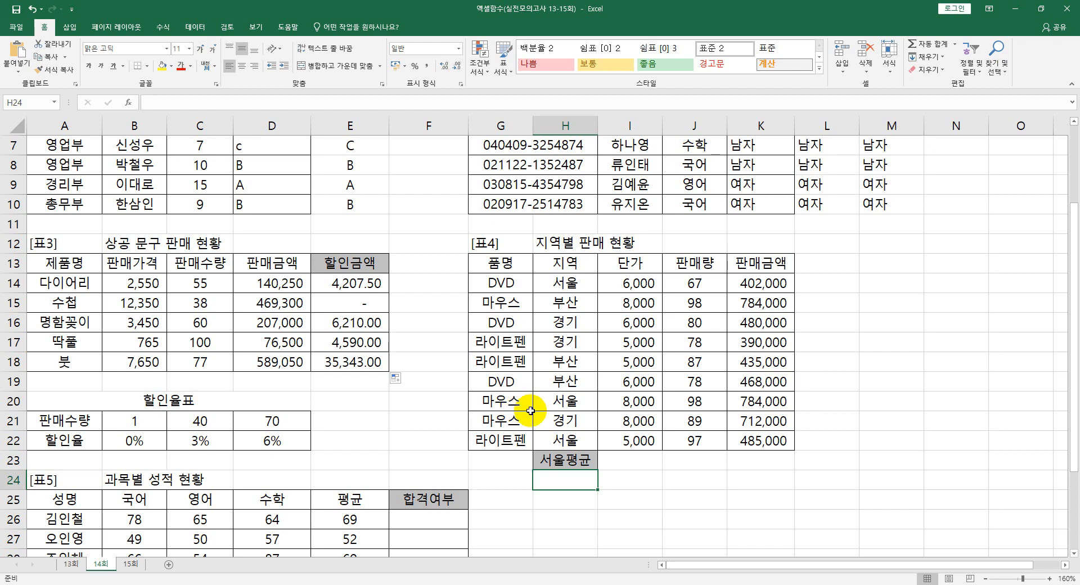
{"action": "type", "text": "="}
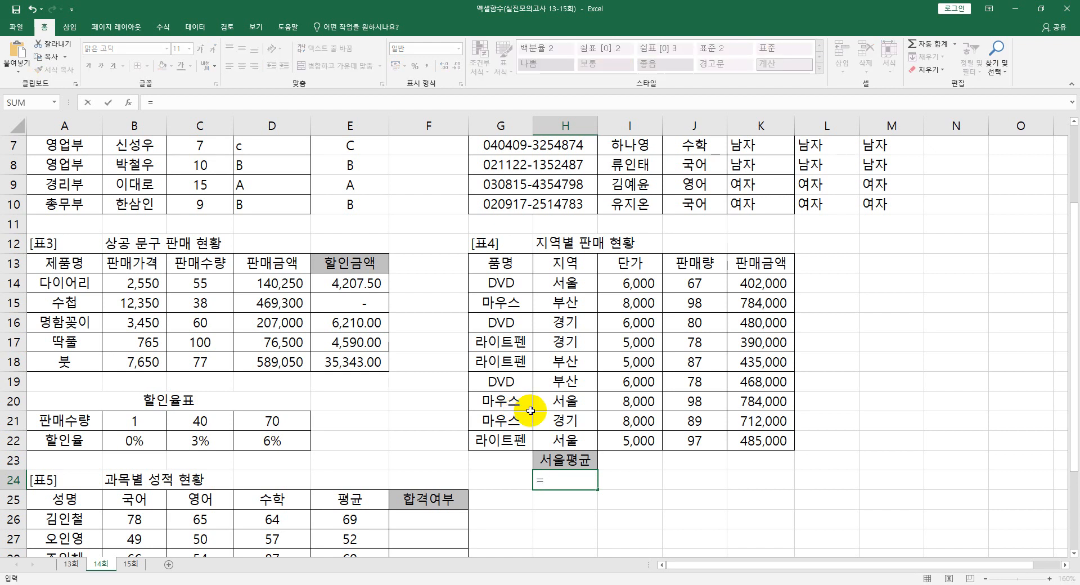
{"action": "type", "text": "rou"}
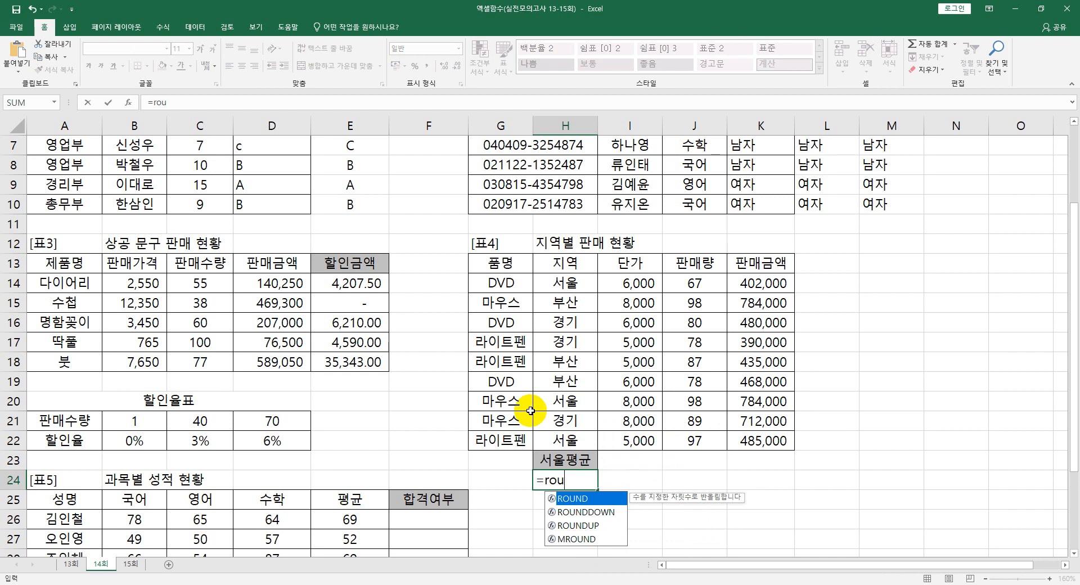
{"action": "key", "text": "Down"}
{"action": "key", "text": "Down"}
{"action": "key", "text": "Tab"}
{"action": "type", "text": "dave"}
{"action": "key", "text": "Tab"}
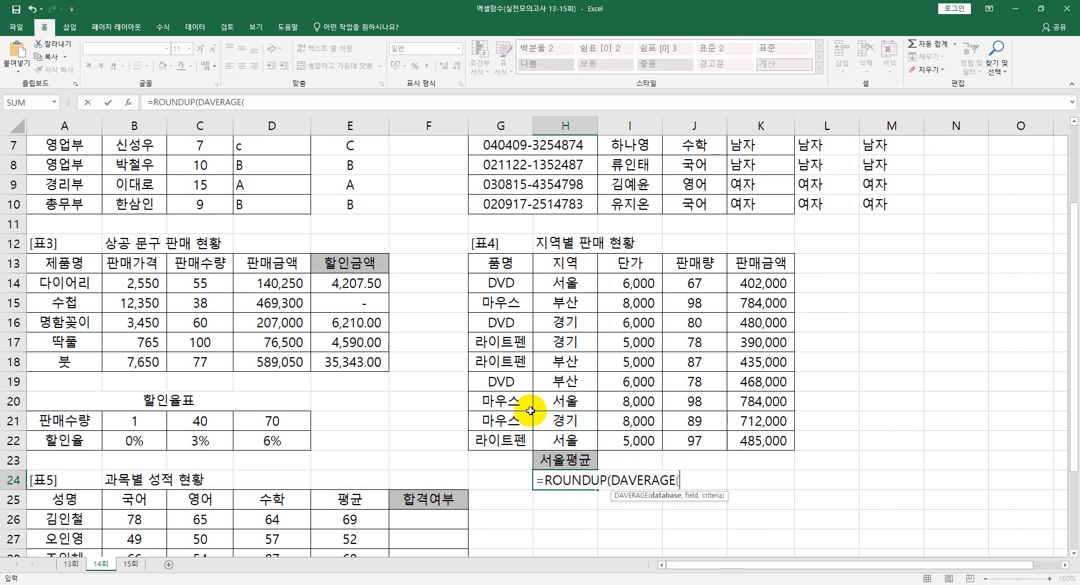
Complete the H24 formula with database G13:K22, field K13, criteria H13:H14 and -4 rounding digits
{"action": "left_click_drag", "start_coordinate": [492, 263], "coordinate": [757, 440]}
{"action": "type", "text": ","}
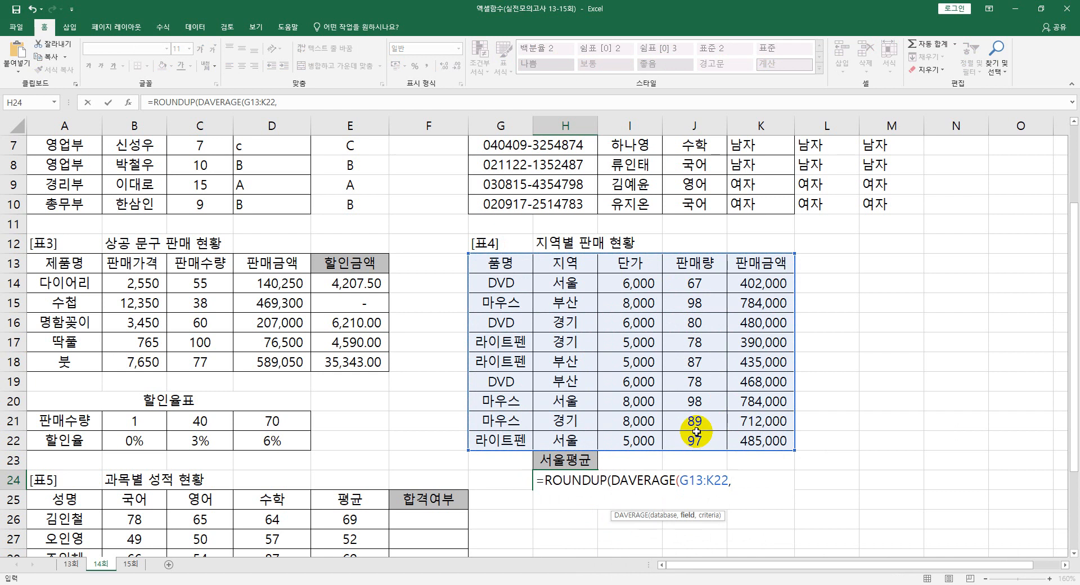
{"action": "left_click", "coordinate": [756, 261]}
{"action": "type", "text": ","}
{"action": "left_click", "coordinate": [583, 263]}
{"action": "left_click_drag", "start_coordinate": [582, 263], "coordinate": [577, 283]}
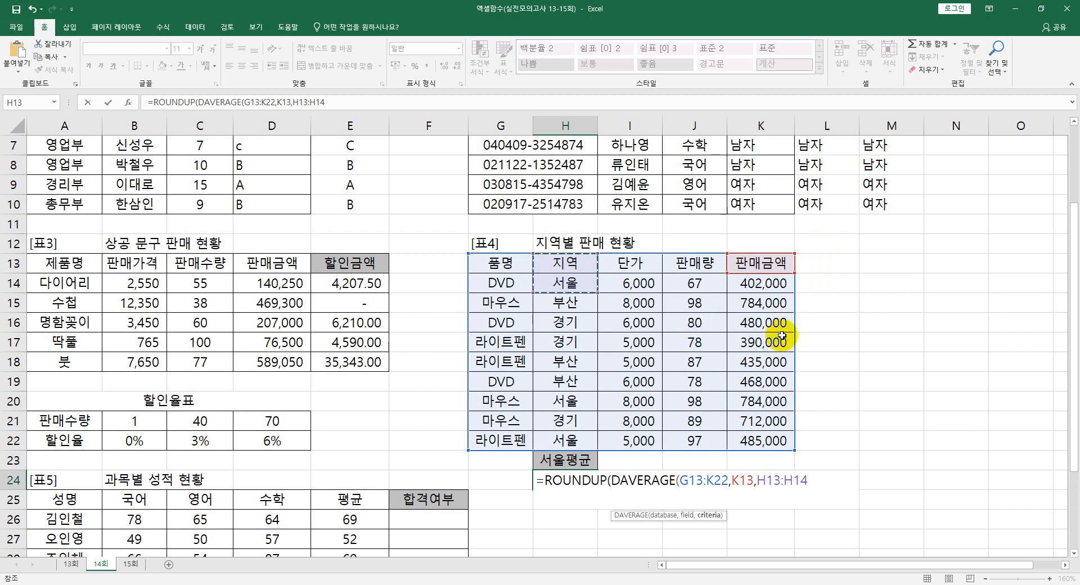
{"action": "type", "text": "),"}
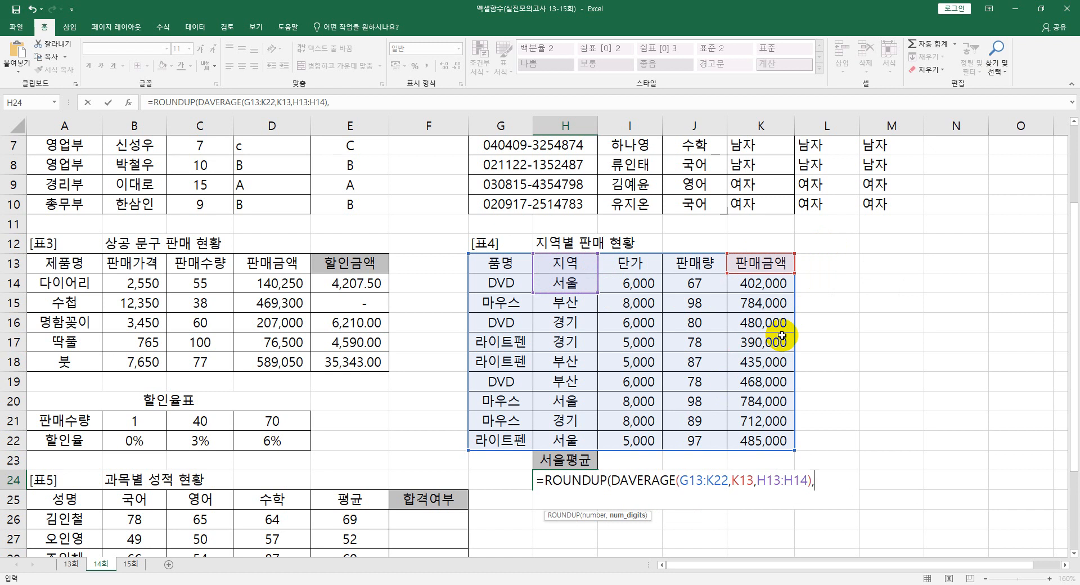
{"action": "type", "text": "-4)"}
{"action": "key", "text": "Return"}
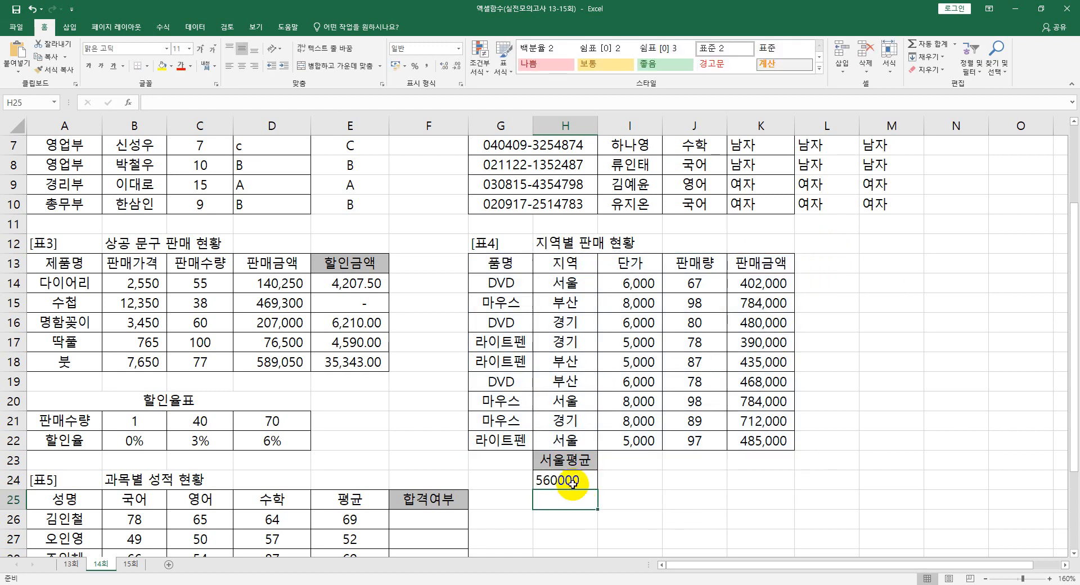
{"action": "left_click", "coordinate": [572, 479]}
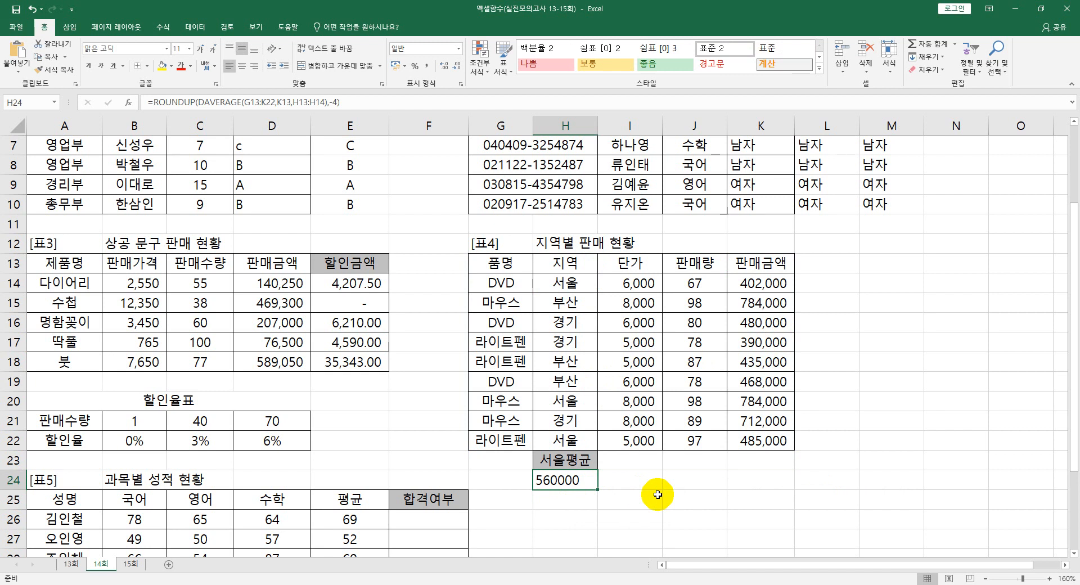
Begin the pass/fail formula in F26 with AND testing B26>=50, C26>=50 and D26>=50
{"action": "scroll", "coordinate": [658, 494], "scroll_direction": "down", "scroll_amount": 3}
{"action": "left_click", "coordinate": [446, 345]}
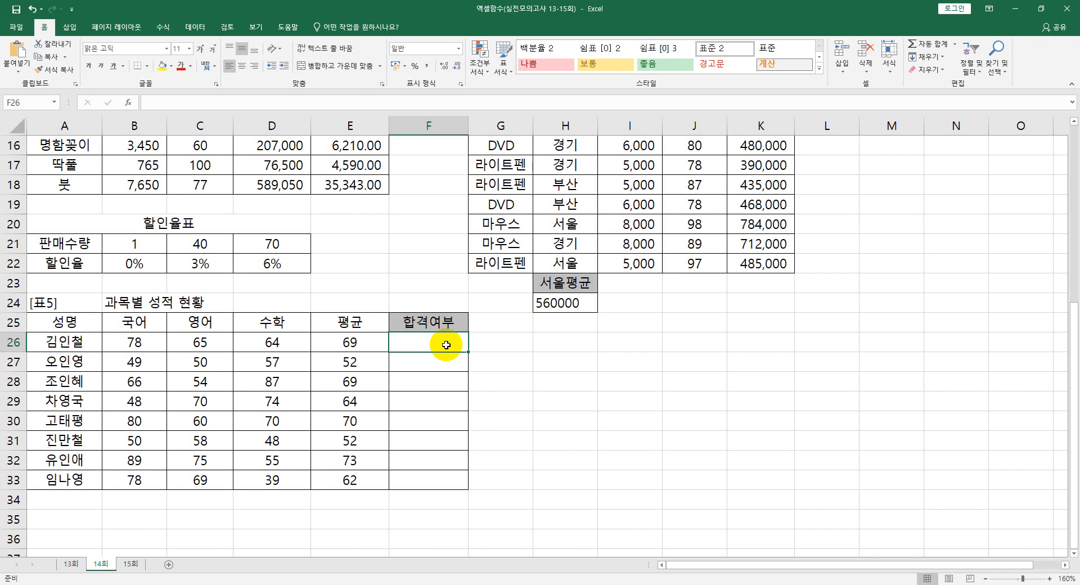
{"action": "type", "text": "="}
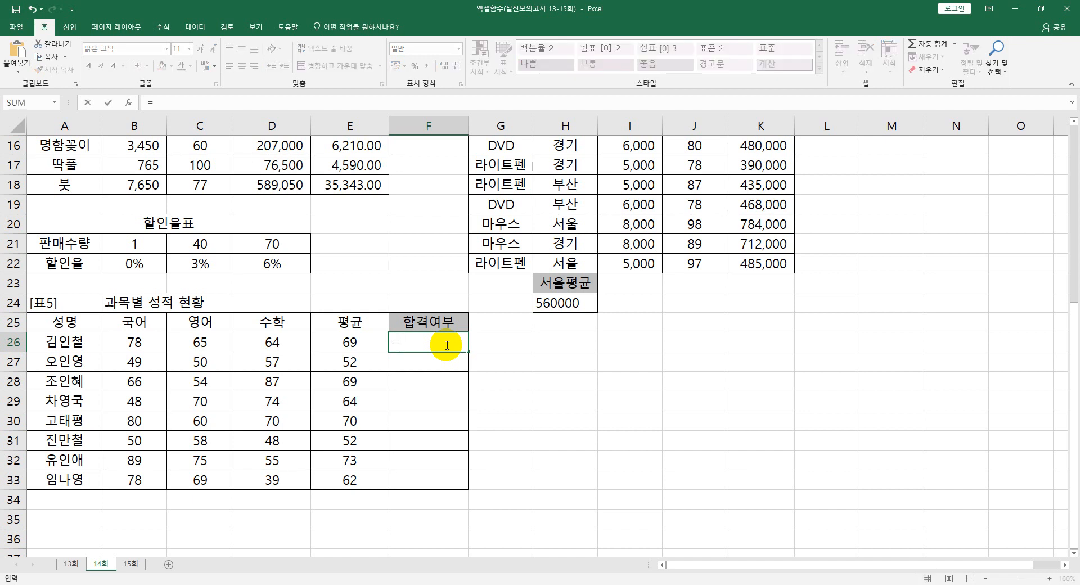
{"action": "type", "text": "an"}
{"action": "key", "text": "Tab"}
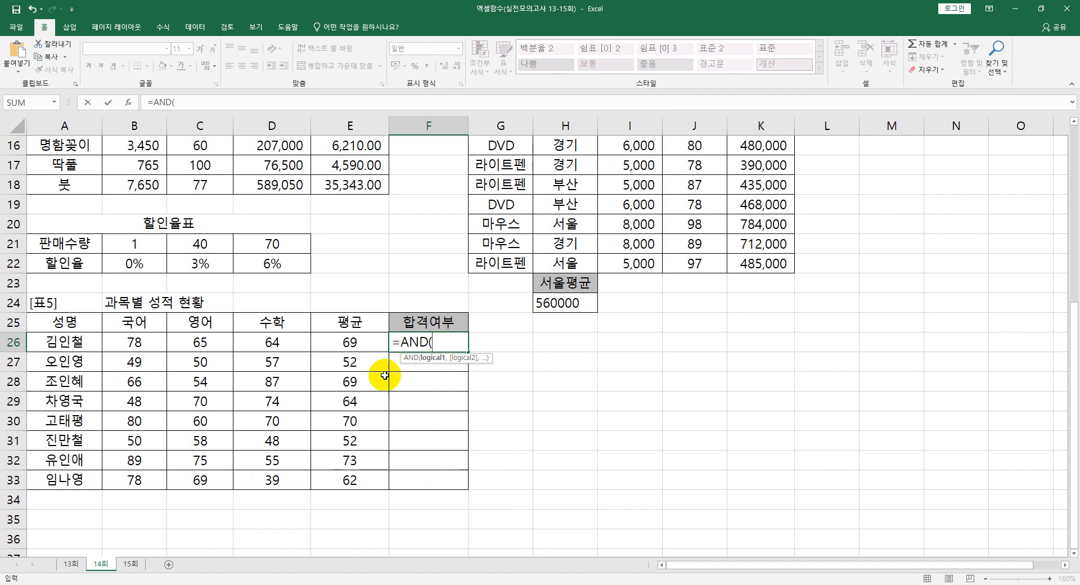
{"action": "left_click", "coordinate": [150, 344]}
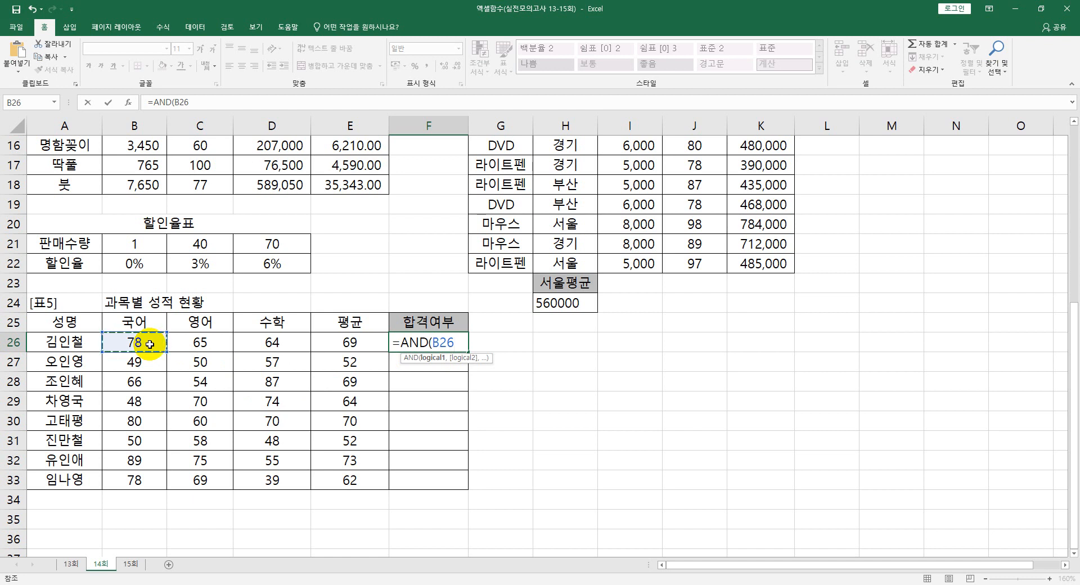
{"action": "type", "text": ">=50,"}
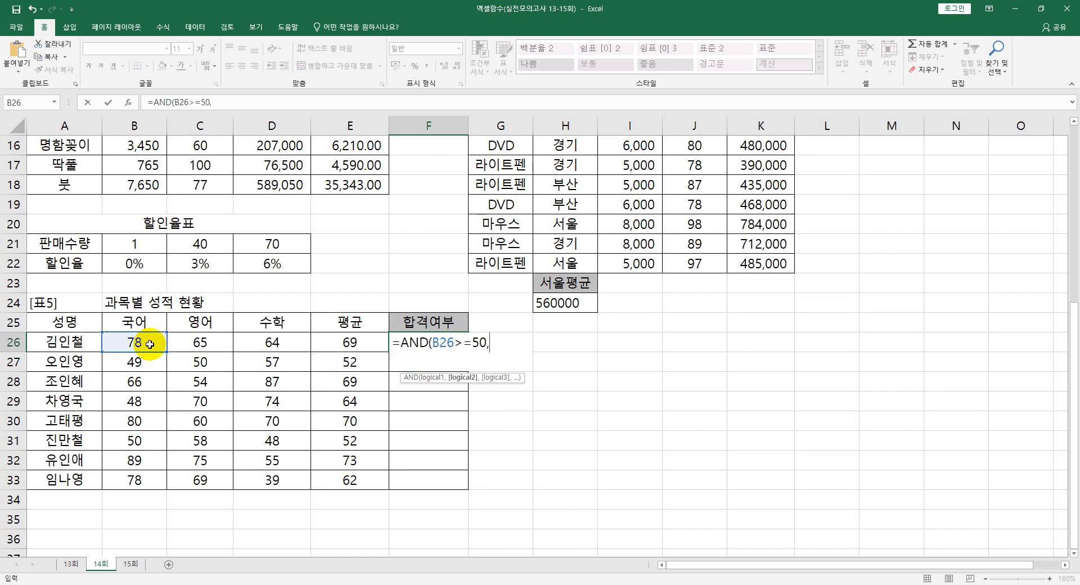
{"action": "left_click", "coordinate": [190, 346]}
{"action": "type", "text": ">=50,"}
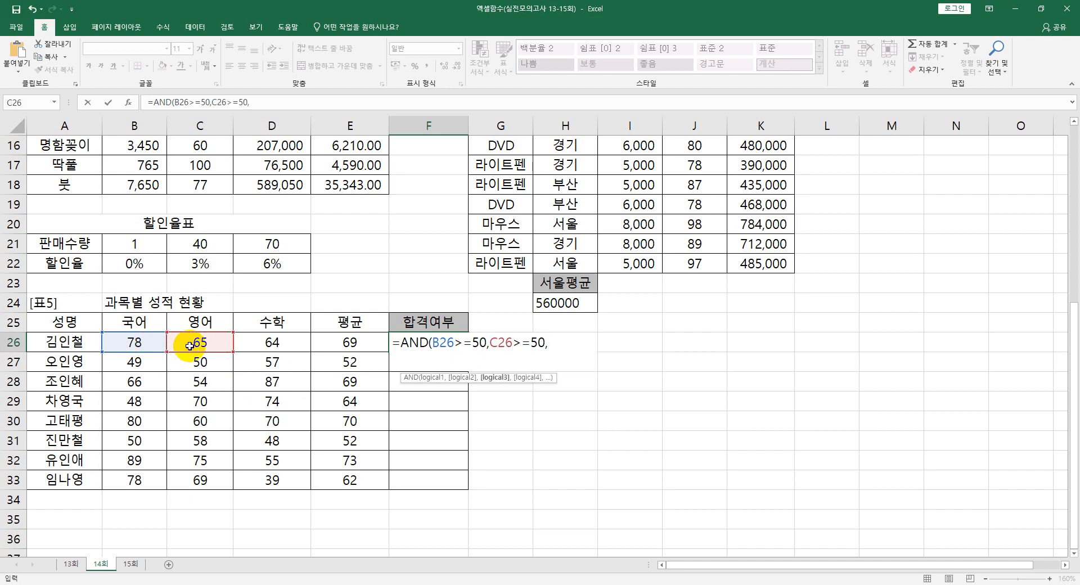
{"action": "left_click", "coordinate": [257, 347]}
{"action": "type", "text": ">=50"}
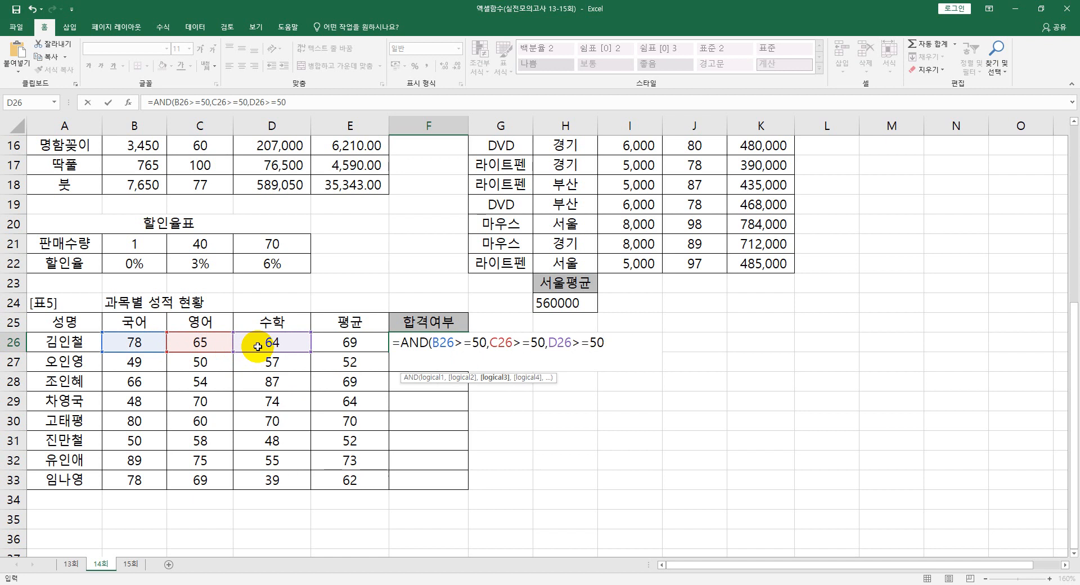
{"action": "type", "text": ","}
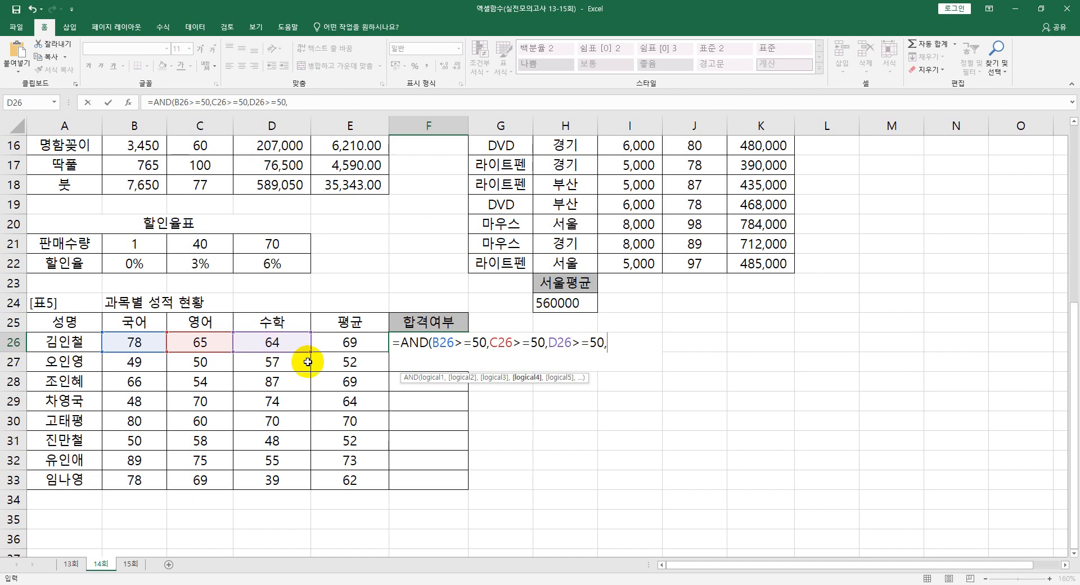
{"action": "type", "text": "aver"}
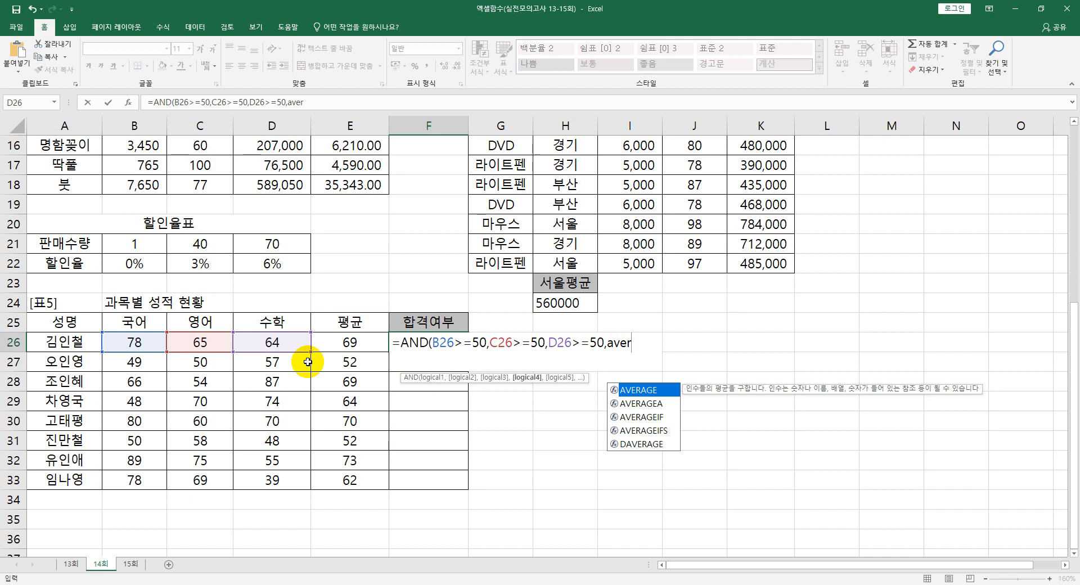
{"action": "key", "text": "Tab"}
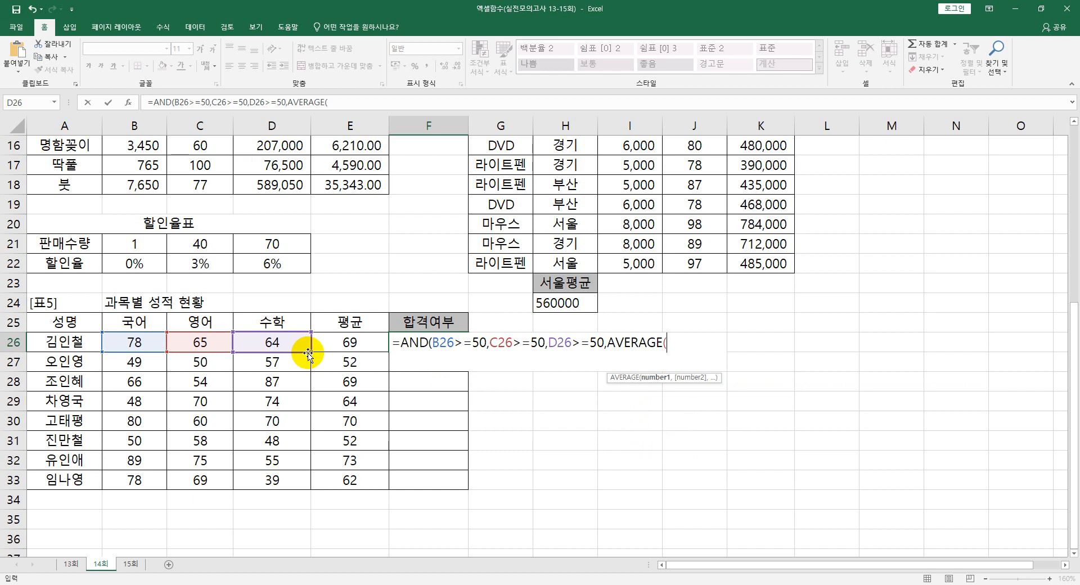
{"action": "key", "text": "BackSpace"}
{"action": "key", "text": "BackSpace"}
{"action": "key", "text": "BackSpace"}
{"action": "key", "text": "BackSpace"}
{"action": "key", "text": "BackSpace"}
{"action": "key", "text": "BackSpace"}
{"action": "key", "text": "BackSpace"}
{"action": "key", "text": "BackSpace"}
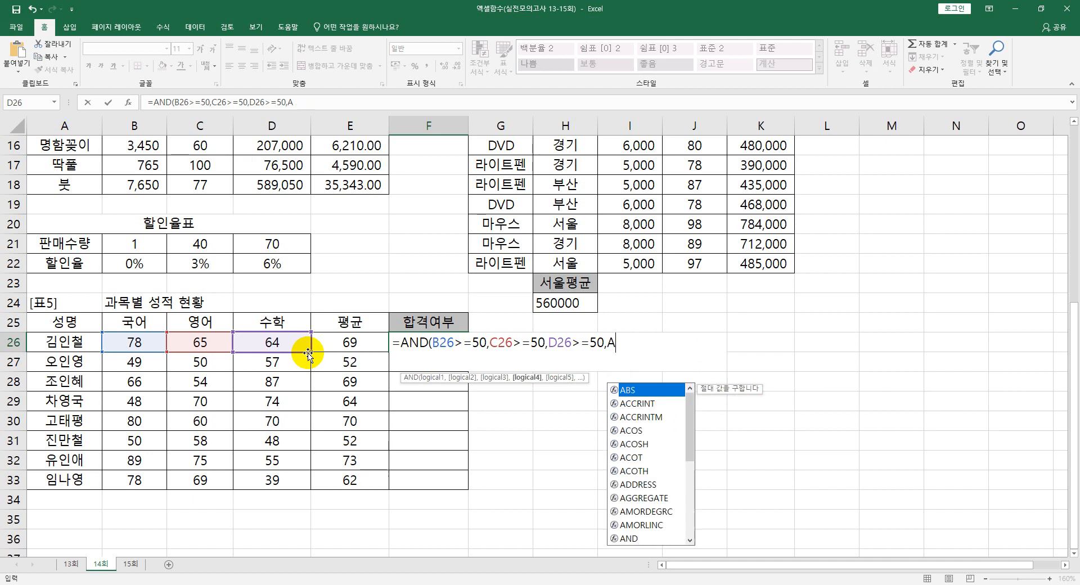
Add E26>=60 as the fourth AND condition and complete the F26 formula
{"action": "left_click", "coordinate": [341, 346]}
{"action": "type", "text": ">=6"}
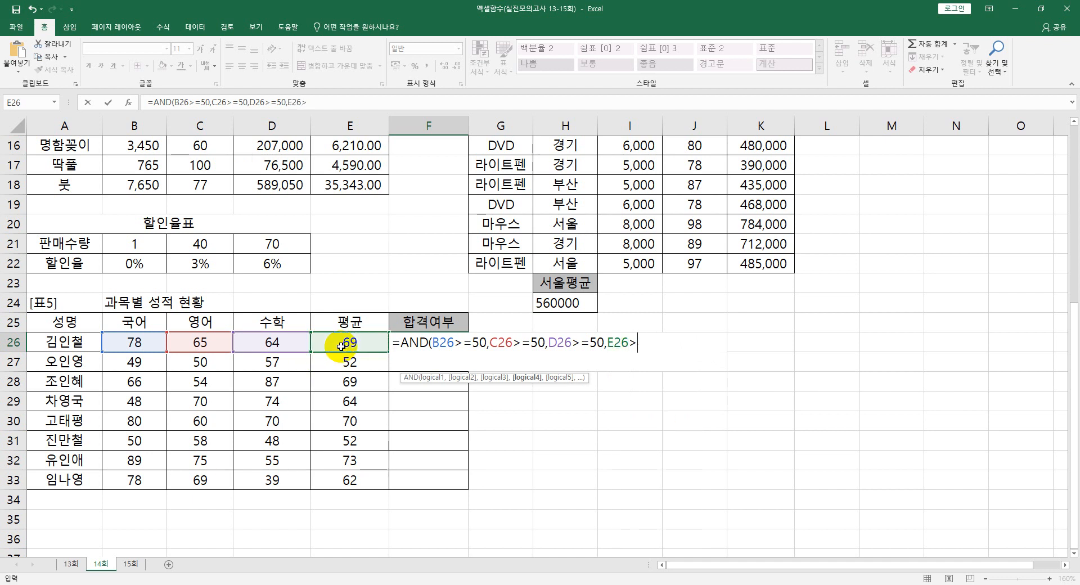
{"action": "type", "text": "0"}
{"action": "type", "text": ")"}
{"action": "key", "text": "Return"}
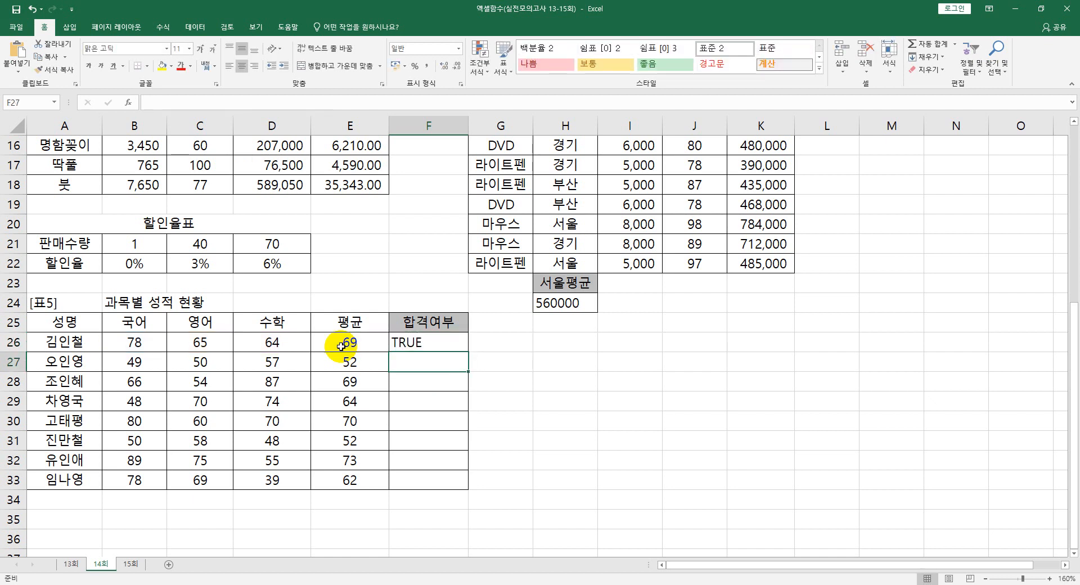
Wrap the AND test in F26 in an IF that returns "합격" when true and "불합격" when false
{"action": "left_click", "coordinate": [400, 344]}
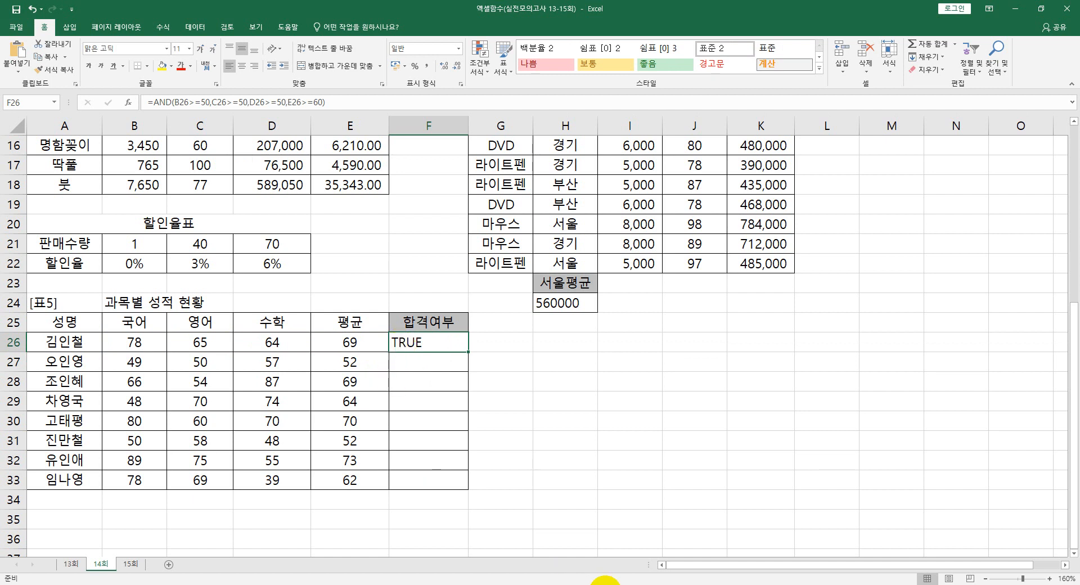
{"action": "left_click", "coordinate": [605, 584]}
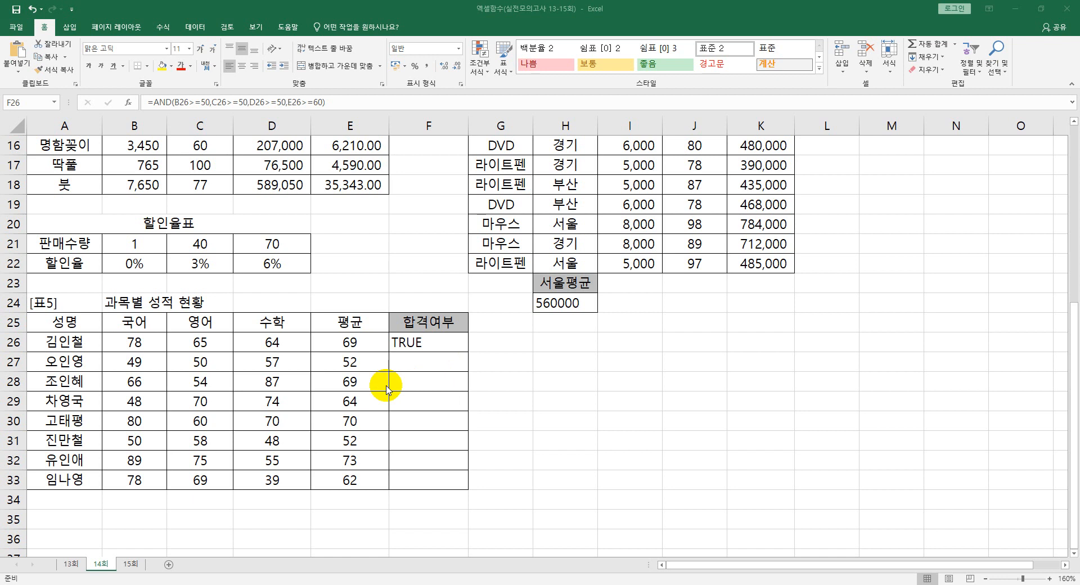
{"action": "left_click", "coordinate": [436, 345]}
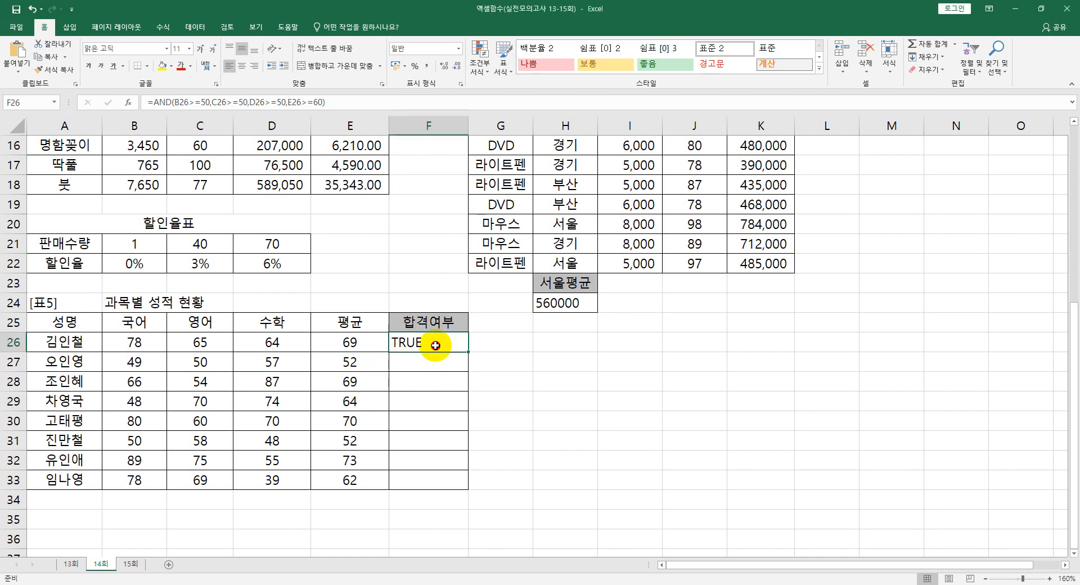
{"action": "double_click", "coordinate": [395, 344]}
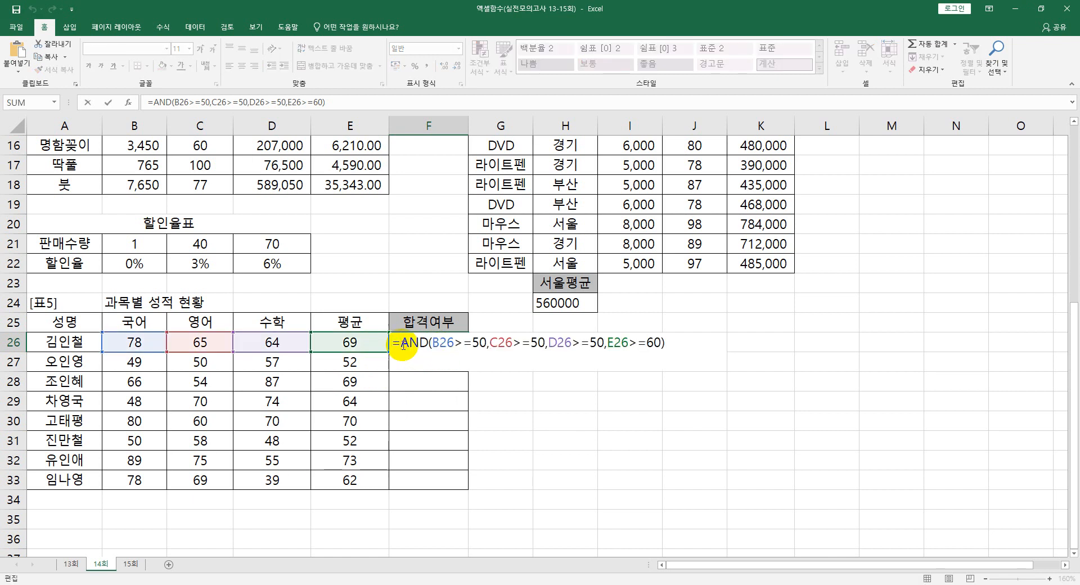
{"action": "type", "text": "IF("}
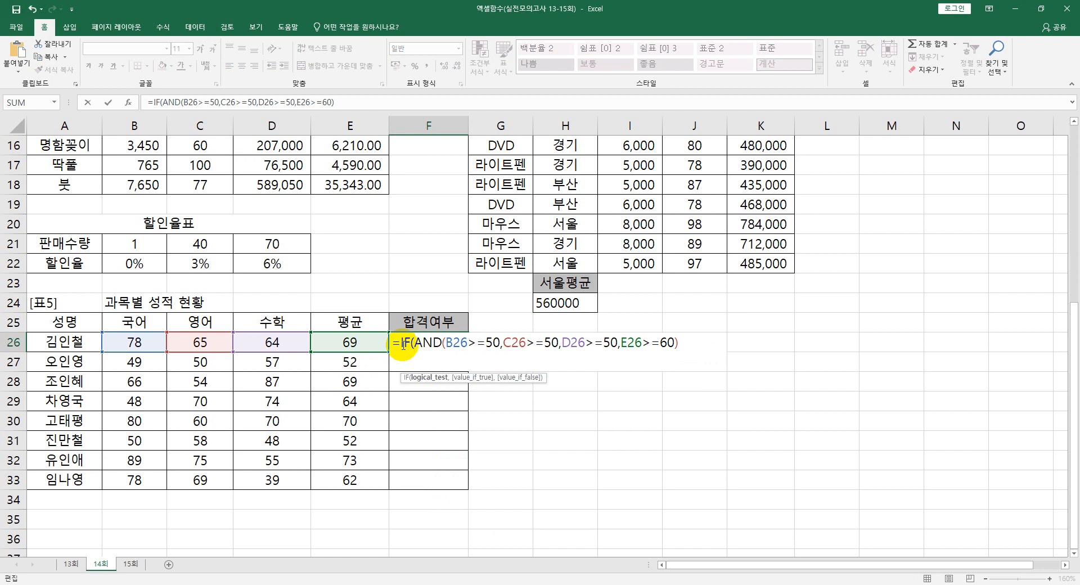
{"action": "left_click", "coordinate": [678, 342]}
{"action": "type", "text": ","}
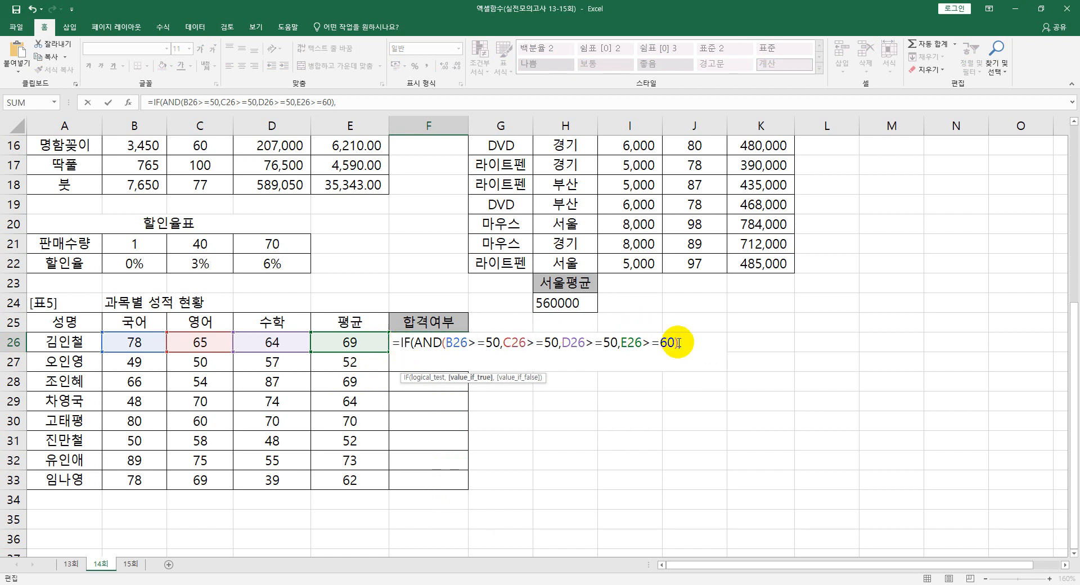
{"action": "type", "text": "\"합격\",\"불합"}
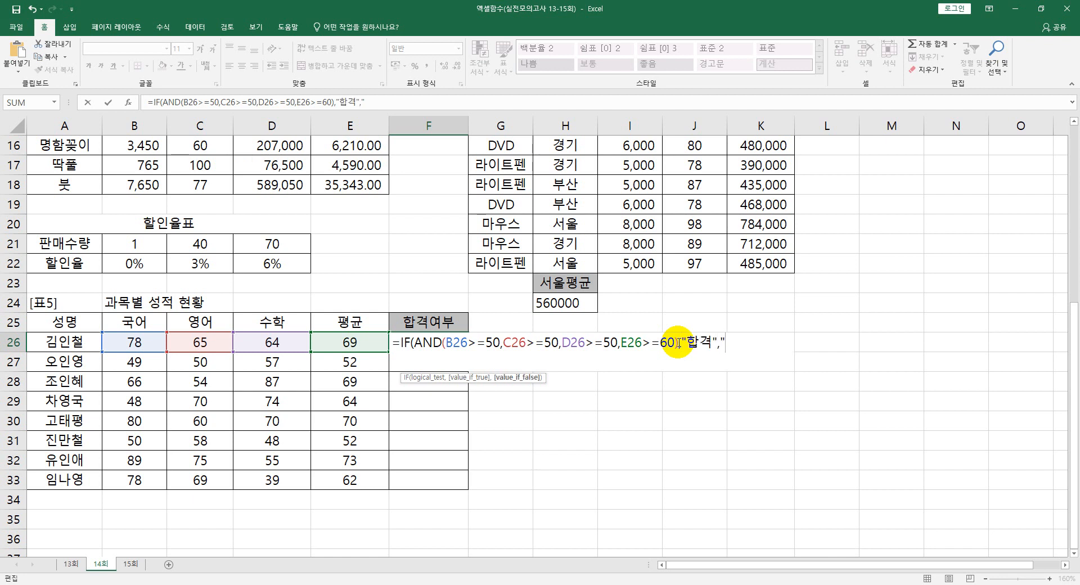
{"action": "type", "text": "격\")"}
{"action": "key", "text": "Return"}
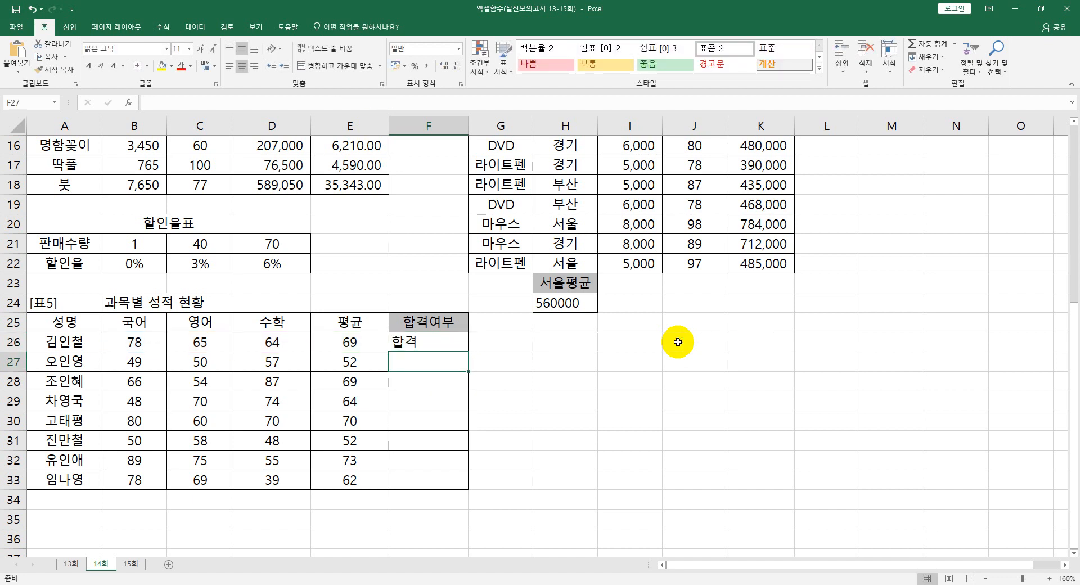
Fill the pass/fail formula from F26 down to F33
{"action": "left_click", "coordinate": [453, 346]}
{"action": "left_click_drag", "start_coordinate": [467, 352], "coordinate": [468, 484]}
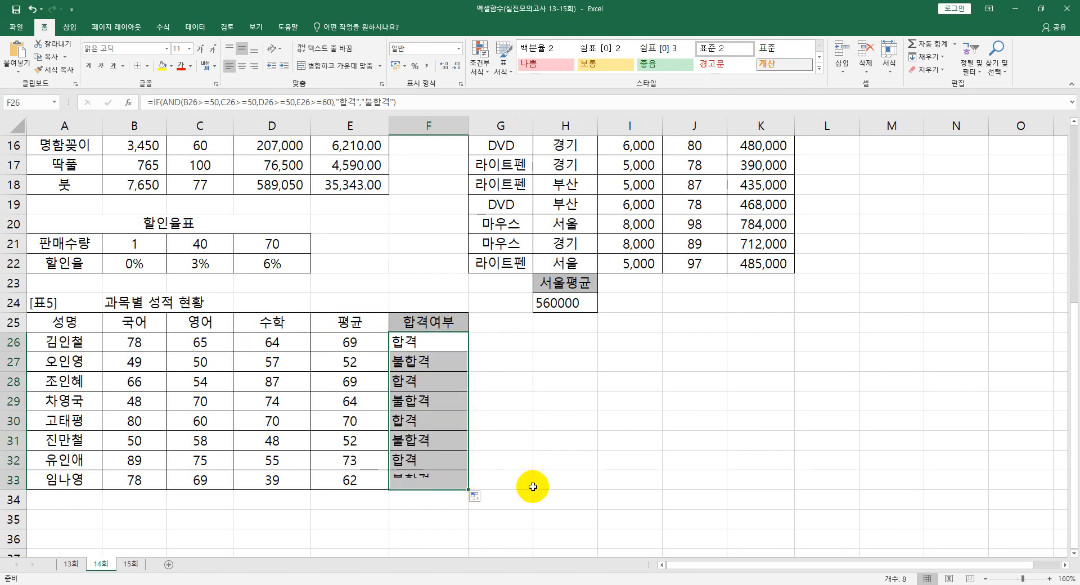
{"action": "left_click", "coordinate": [518, 346]}
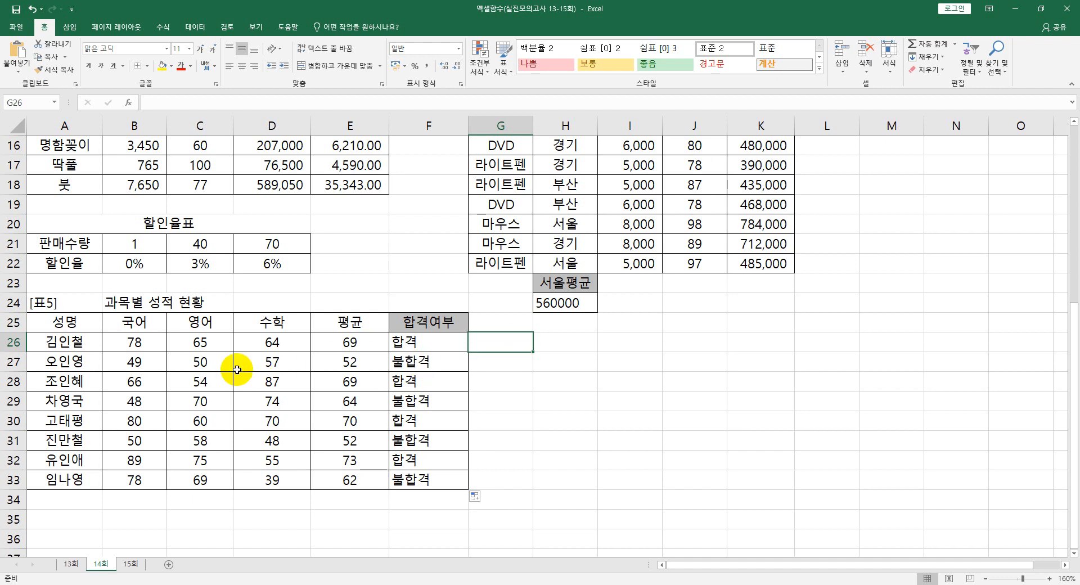
Examine the three subject scores in B26:D26 and the average in E26
{"action": "left_click", "coordinate": [143, 344]}
{"action": "left_click", "coordinate": [202, 347]}
{"action": "left_click", "coordinate": [258, 344]}
{"action": "left_click", "coordinate": [135, 342]}
{"action": "left_click", "coordinate": [180, 345]}
{"action": "left_click", "coordinate": [256, 340]}
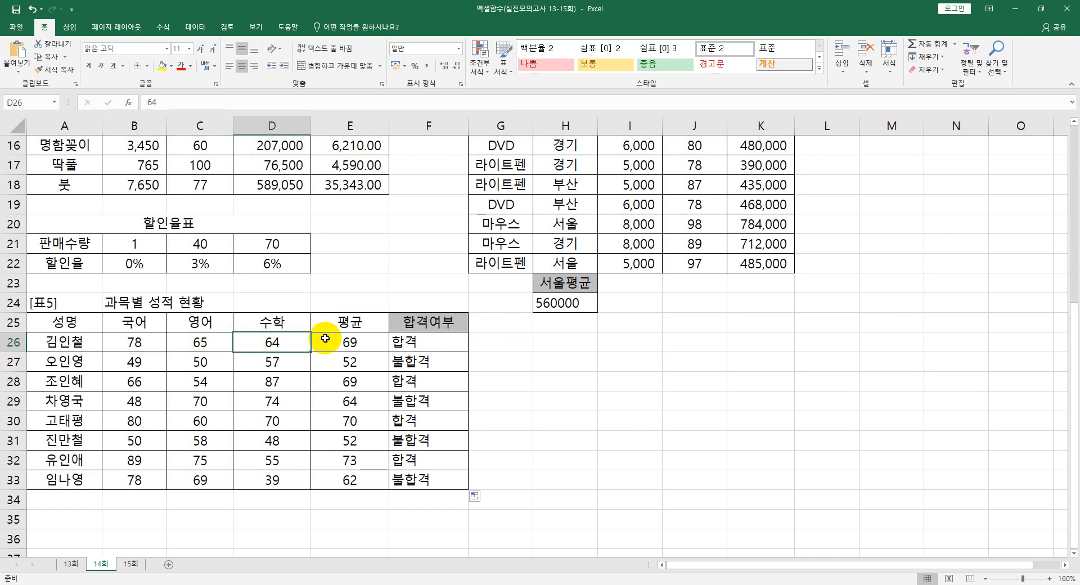
{"action": "left_click", "coordinate": [321, 339]}
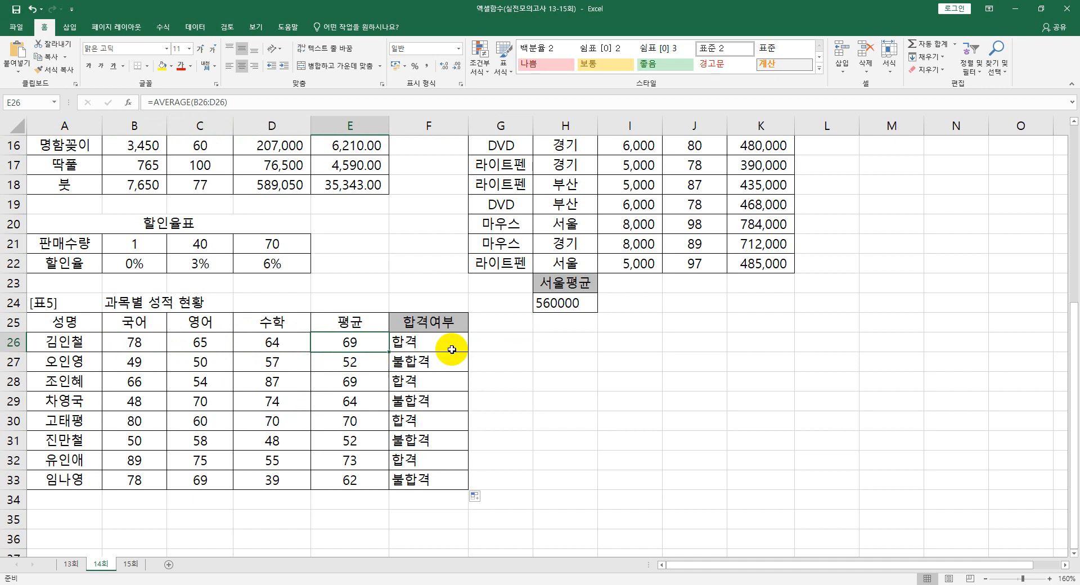
Begin an alternative formula in G26 as =AND( with the score range B26:D26
{"action": "left_click", "coordinate": [485, 341]}
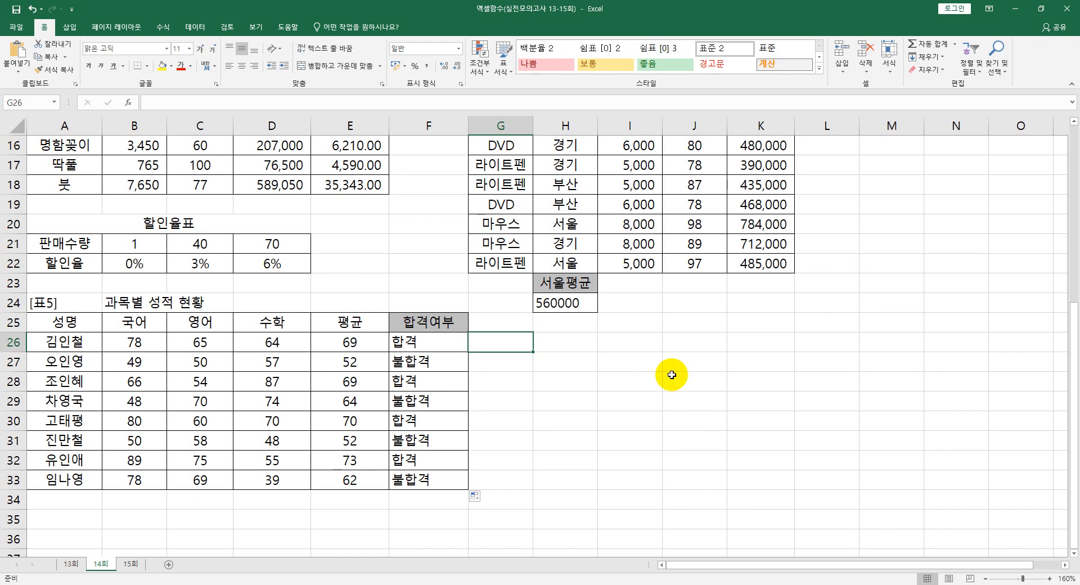
{"action": "type", "text": "=ㅁ"}
{"action": "key", "text": "BackSpace"}
{"action": "type", "text": "an"}
{"action": "key", "text": "Tab"}
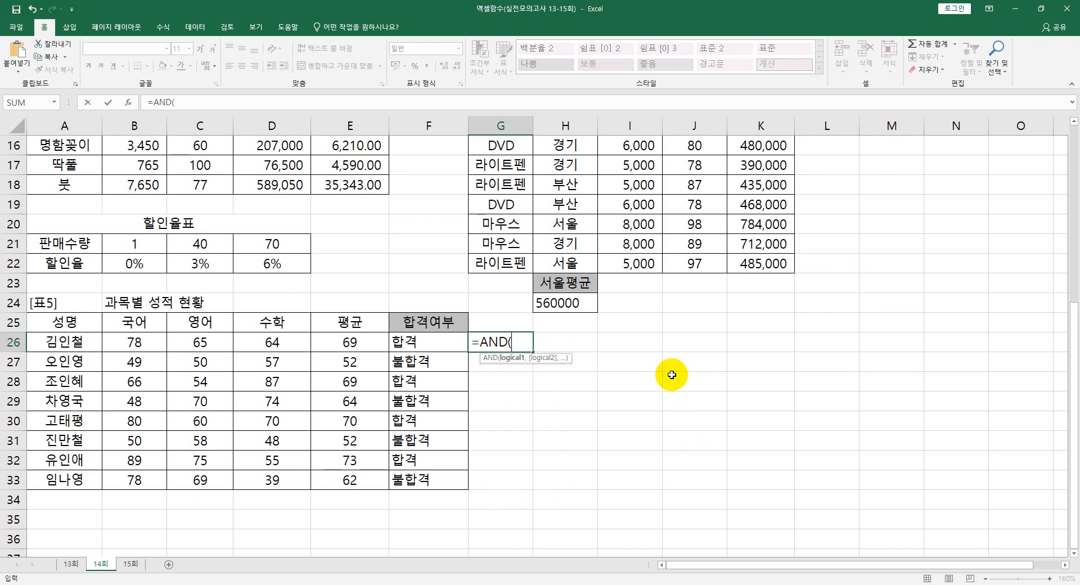
{"action": "left_click", "coordinate": [138, 341]}
{"action": "left_click_drag", "start_coordinate": [195, 346], "coordinate": [255, 342]}
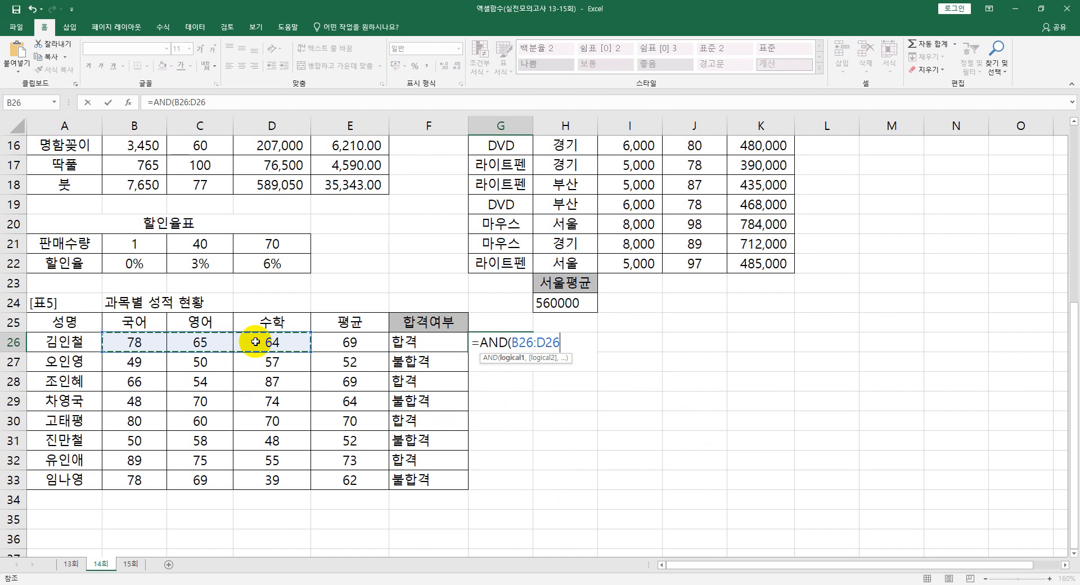
Insert COUNTIF before the B26:D26 range in the G26 formula and give it the criterion ">=50"
{"action": "left_click", "coordinate": [510, 342]}
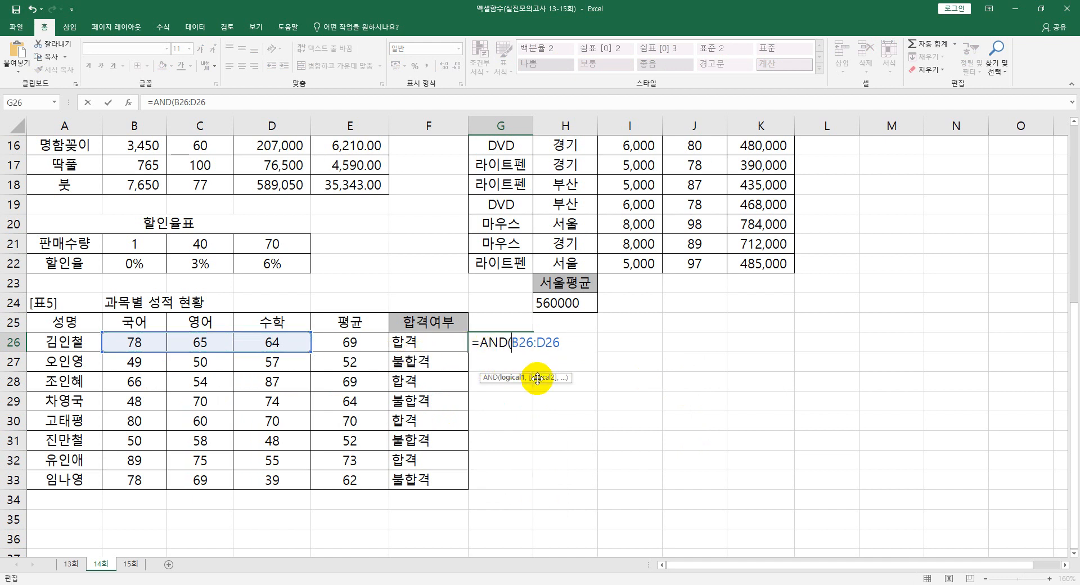
{"action": "type", "text": "cou"}
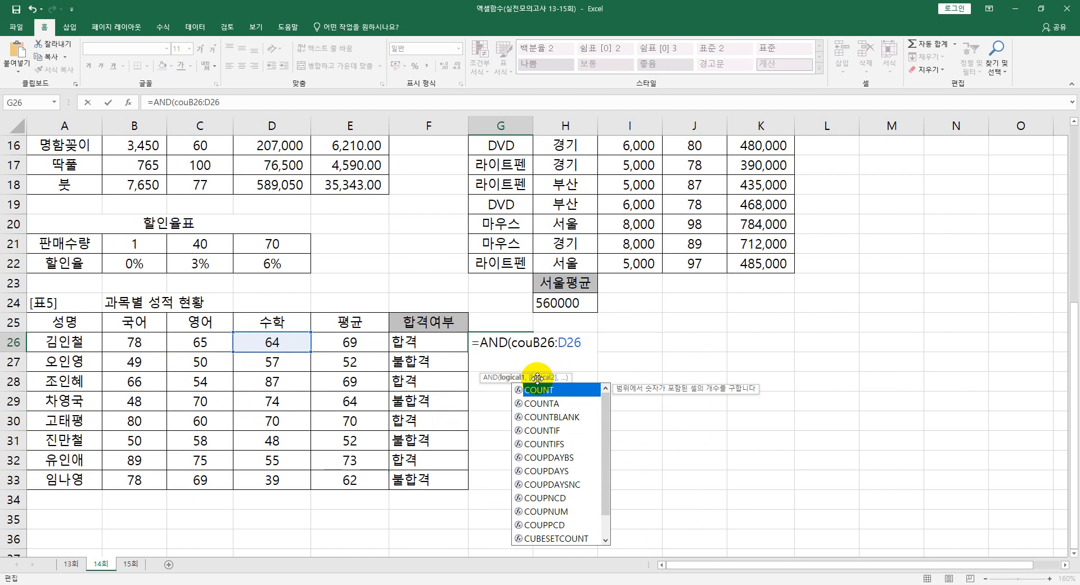
{"action": "key", "text": "Down"}
{"action": "key", "text": "Down"}
{"action": "key", "text": "Down"}
{"action": "key", "text": "Tab"}
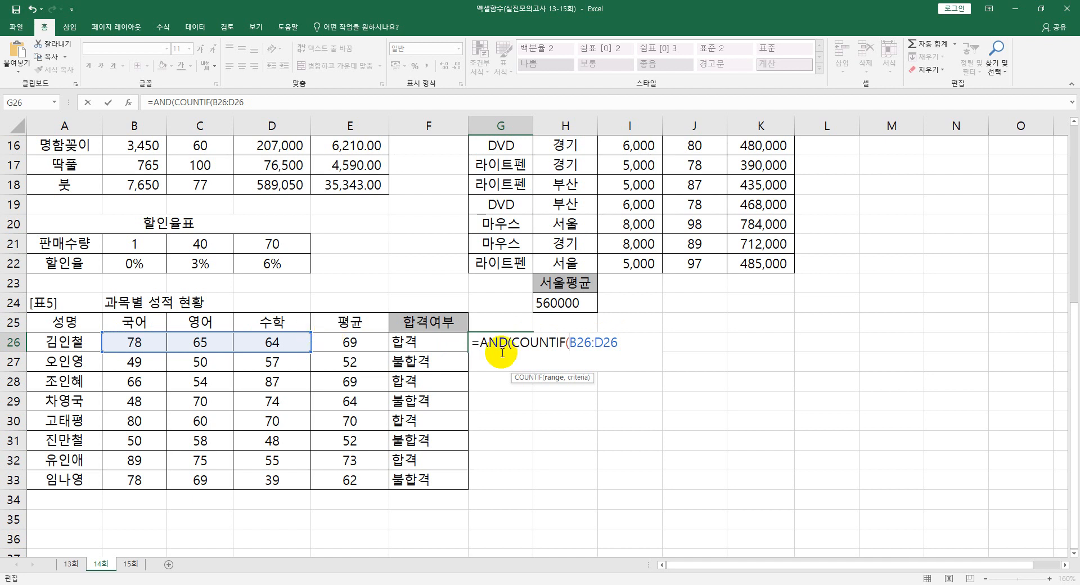
{"action": "type", "text": ","}
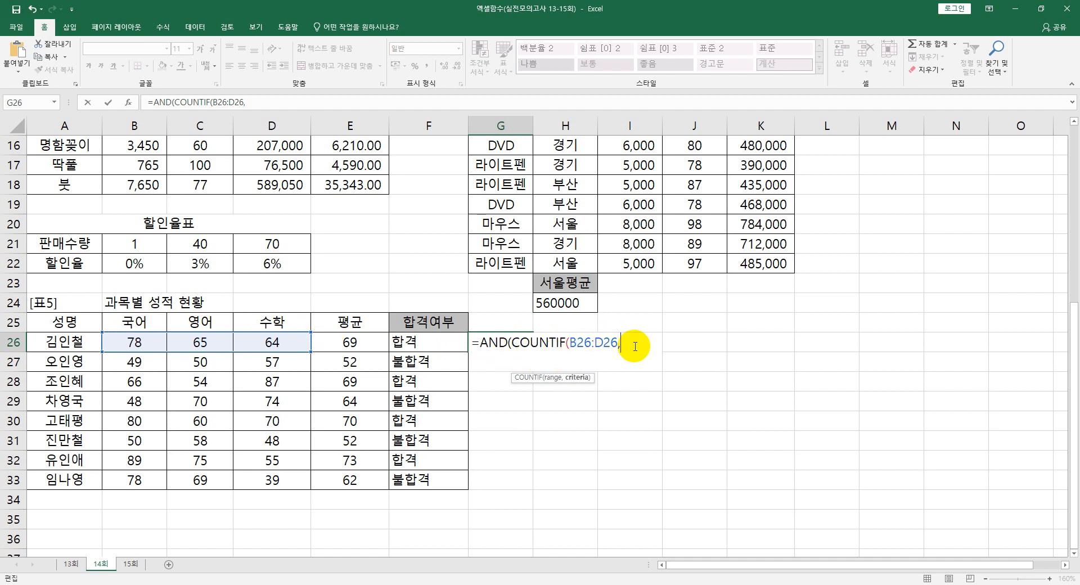
{"action": "type", "text": "\">=50\""}
Remove the AND wrapper from G26 and complete the formula as =COUNTIF(B26:D26,">=50")
{"action": "left_click", "coordinate": [511, 343]}
{"action": "key", "text": "BackSpace"}
{"action": "key", "text": "BackSpace"}
{"action": "key", "text": "BackSpace"}
{"action": "key", "text": "BackSpace"}
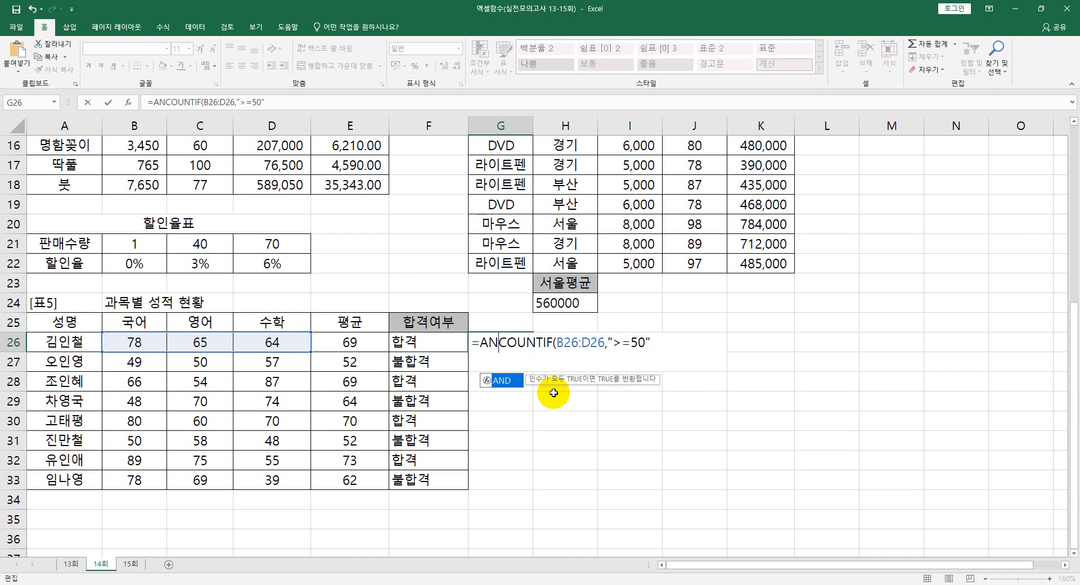
{"action": "key", "text": "End"}
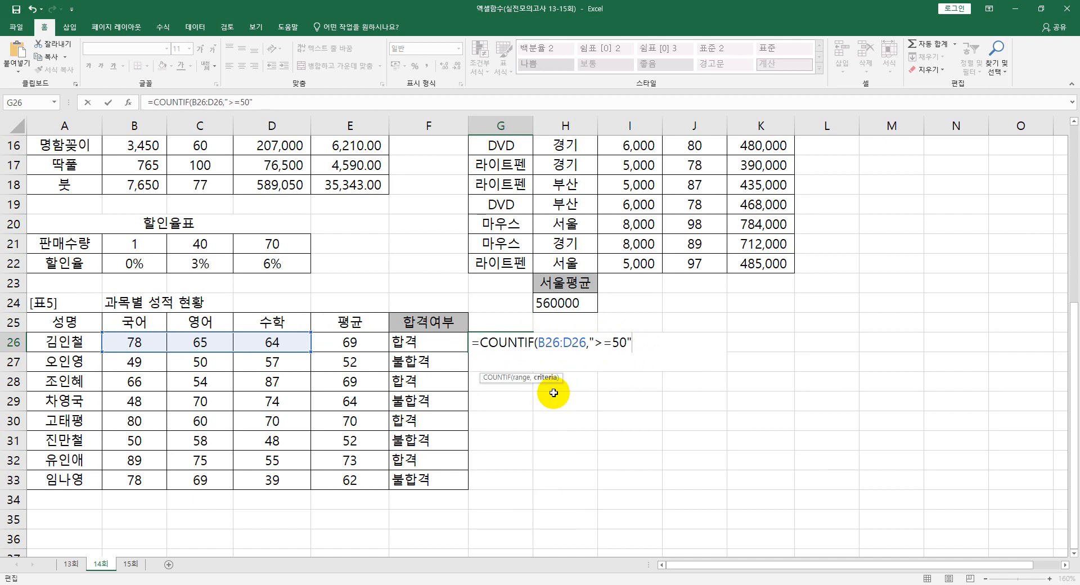
{"action": "type", "text": ")"}
{"action": "key", "text": "Return"}
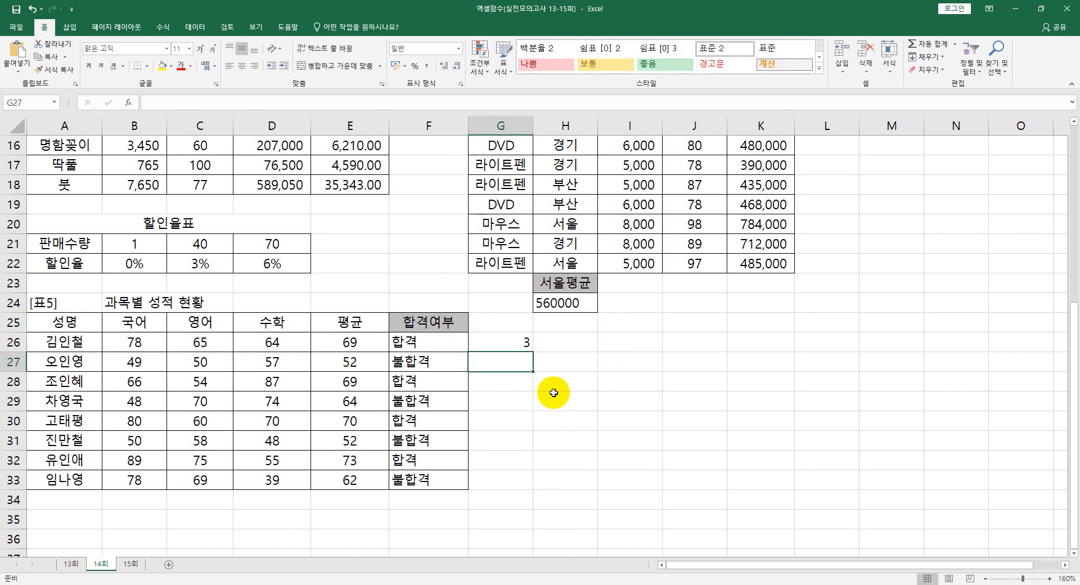
Extend the G26 formula to =AND(COUNTIF(B26:D26,">=50")=3,E26>=60)
{"action": "left_click", "coordinate": [517, 343]}
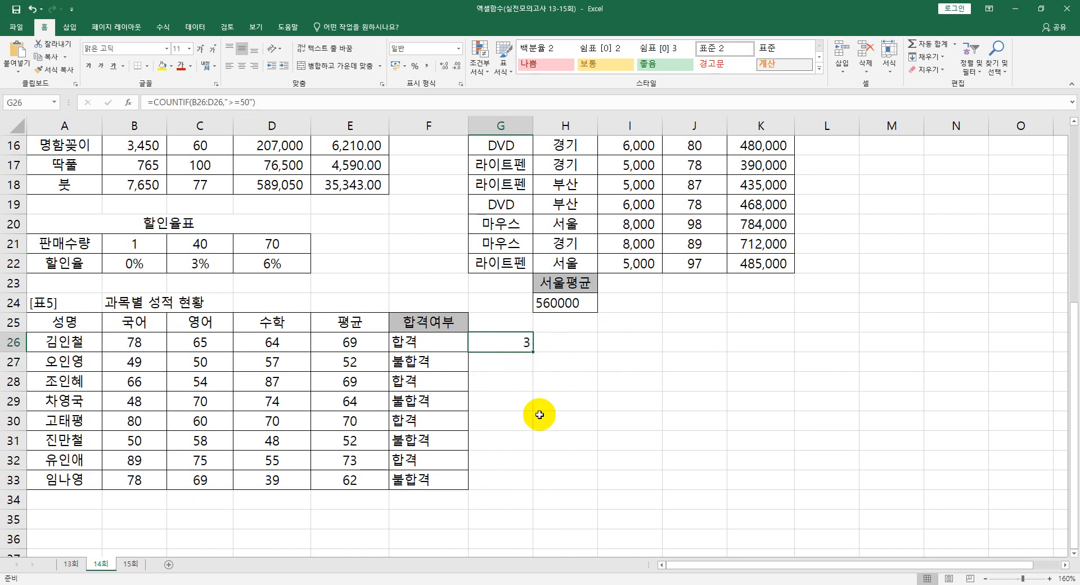
{"action": "double_click", "coordinate": [490, 343]}
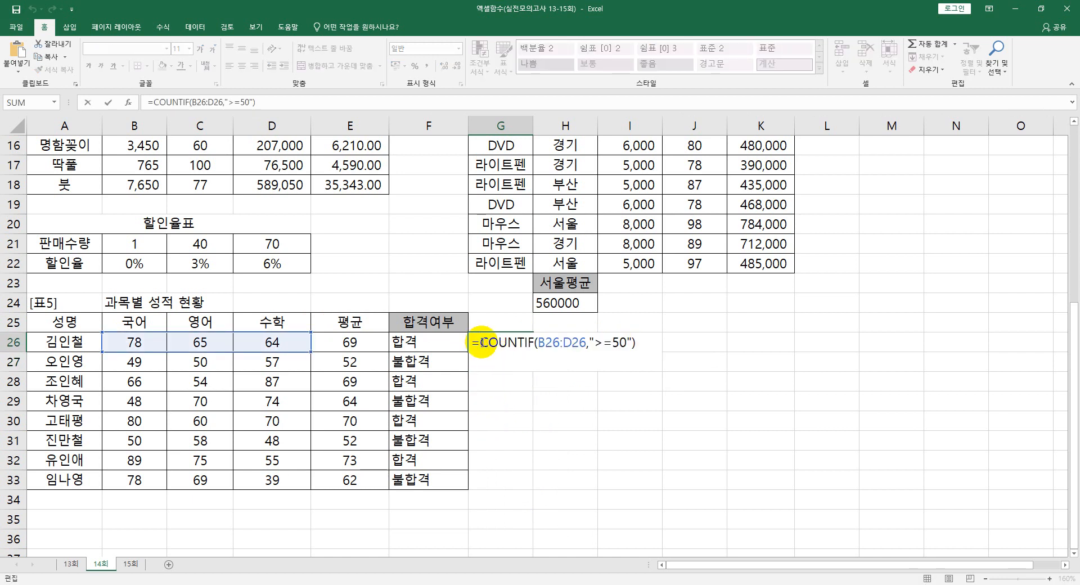
{"action": "type", "text": "and"}
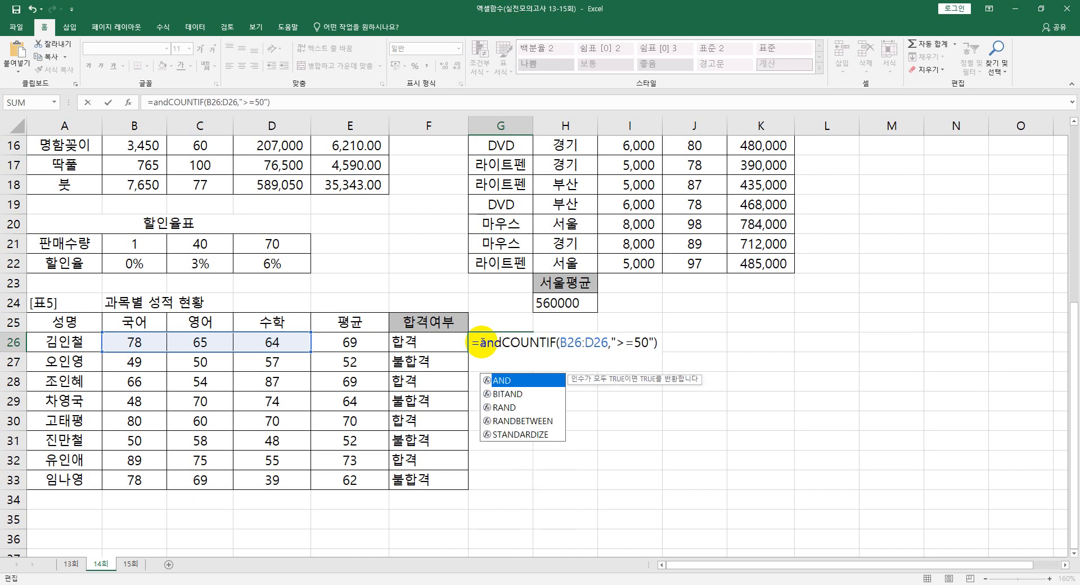
{"action": "key", "text": "Tab"}
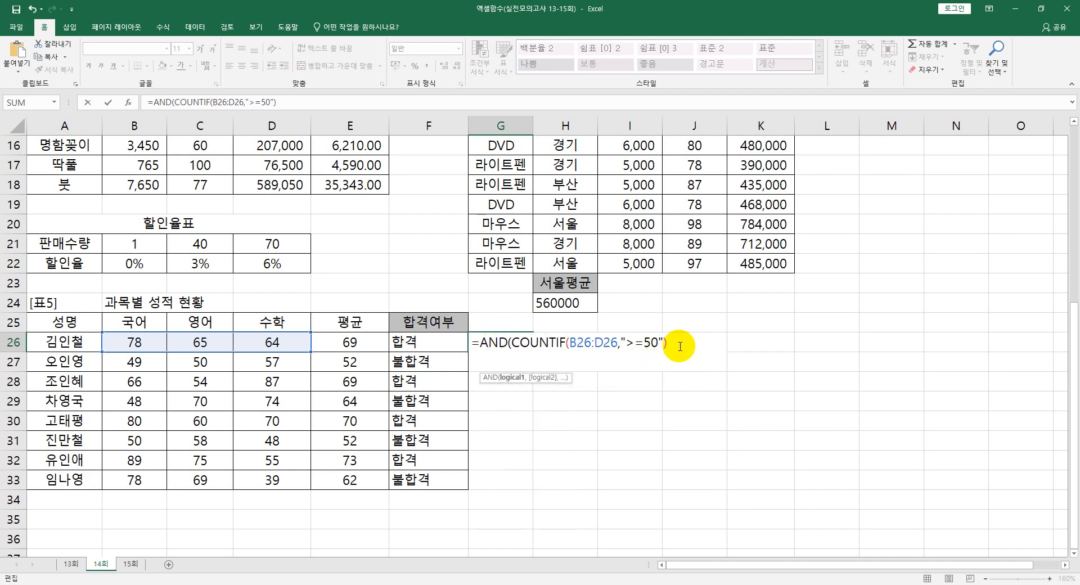
{"action": "type", "text": "=3,"}
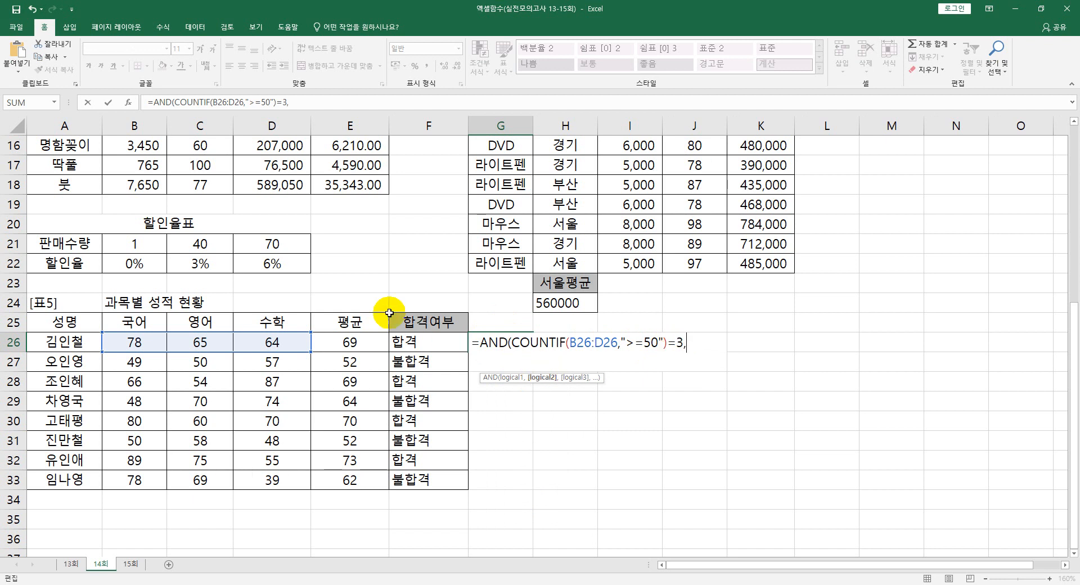
{"action": "left_click", "coordinate": [350, 340]}
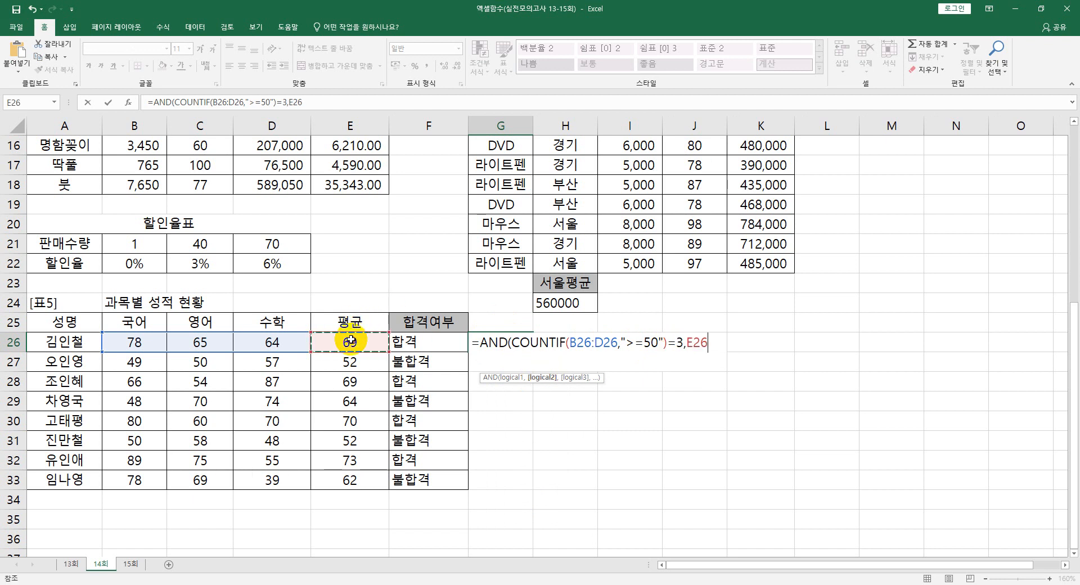
{"action": "type", "text": ">=6"}
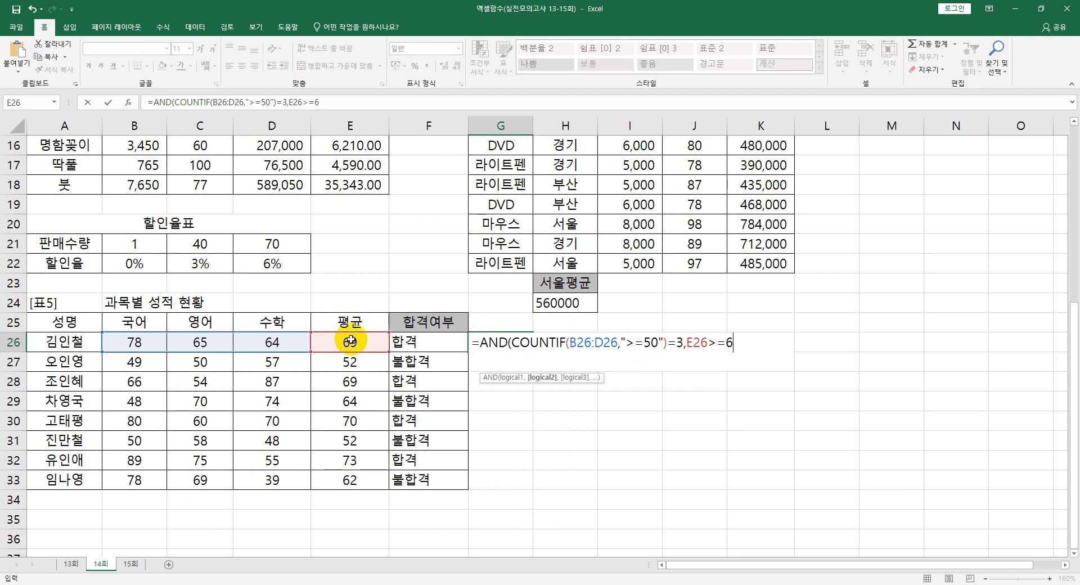
{"action": "type", "text": "0)"}
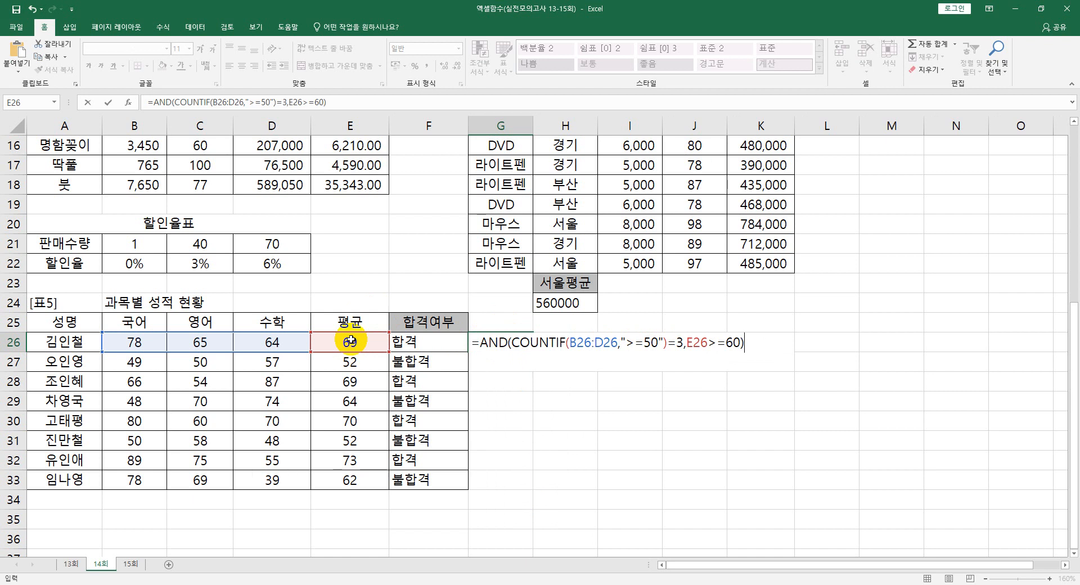
{"action": "key", "text": "Return"}
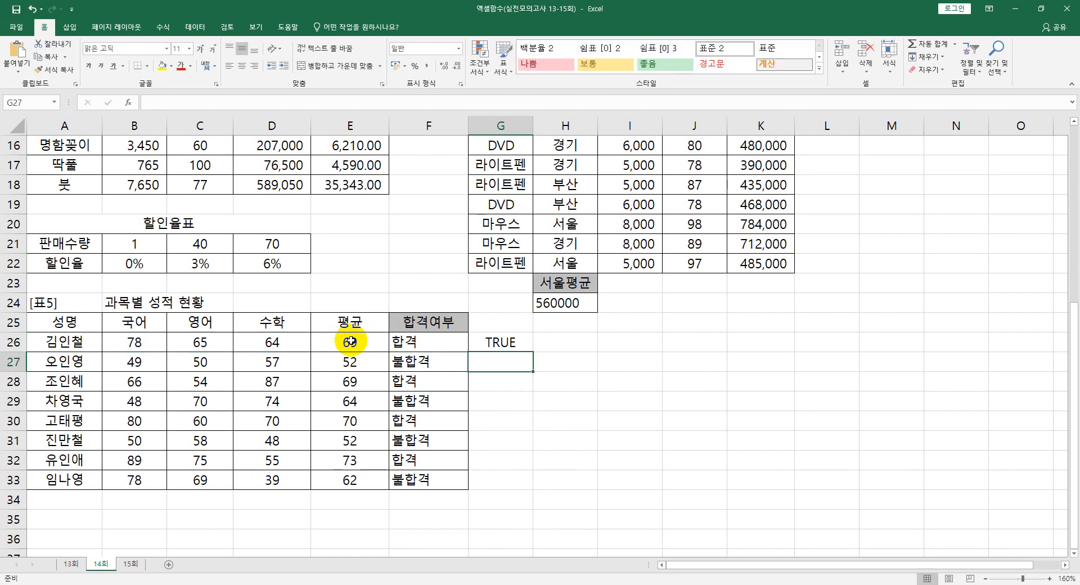
Wrap the G26 AND formula in IF so it returns "합격" when true and "불합격" when false
{"action": "double_click", "coordinate": [489, 340]}
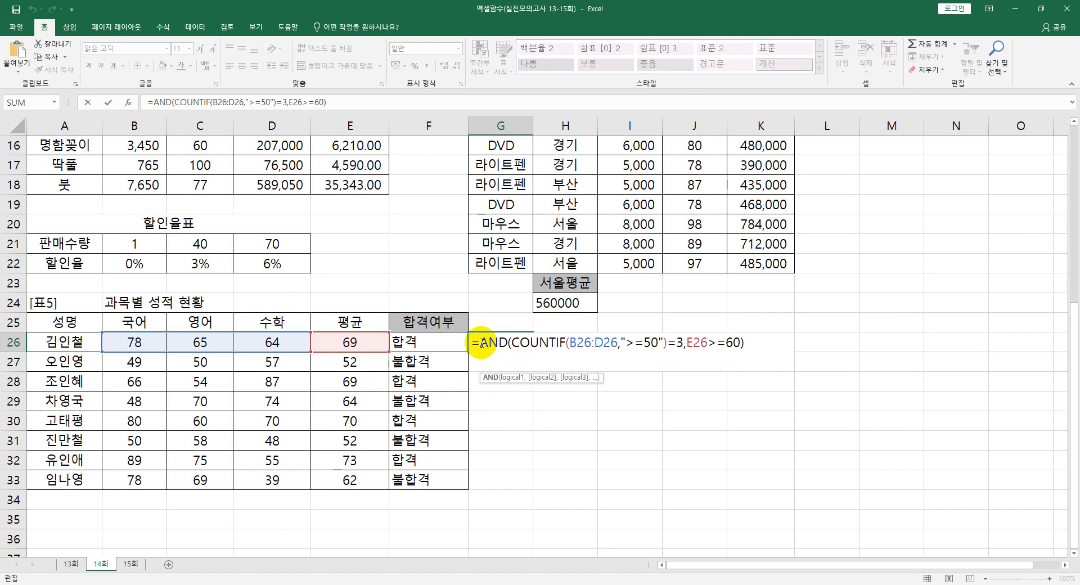
{"action": "left_click", "coordinate": [481, 342]}
{"action": "type", "text": "IF("}
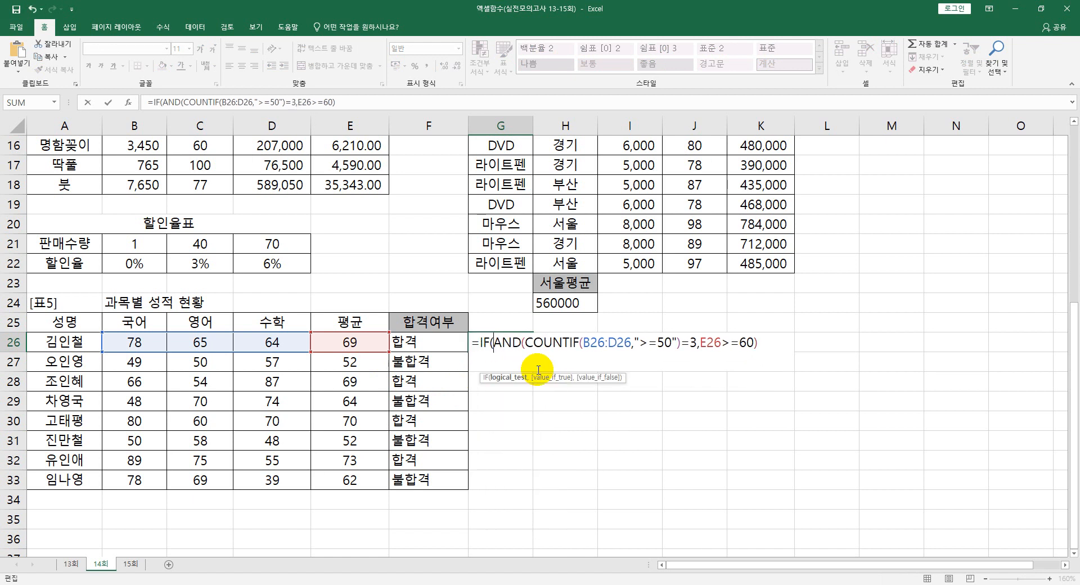
{"action": "left_click", "coordinate": [767, 344]}
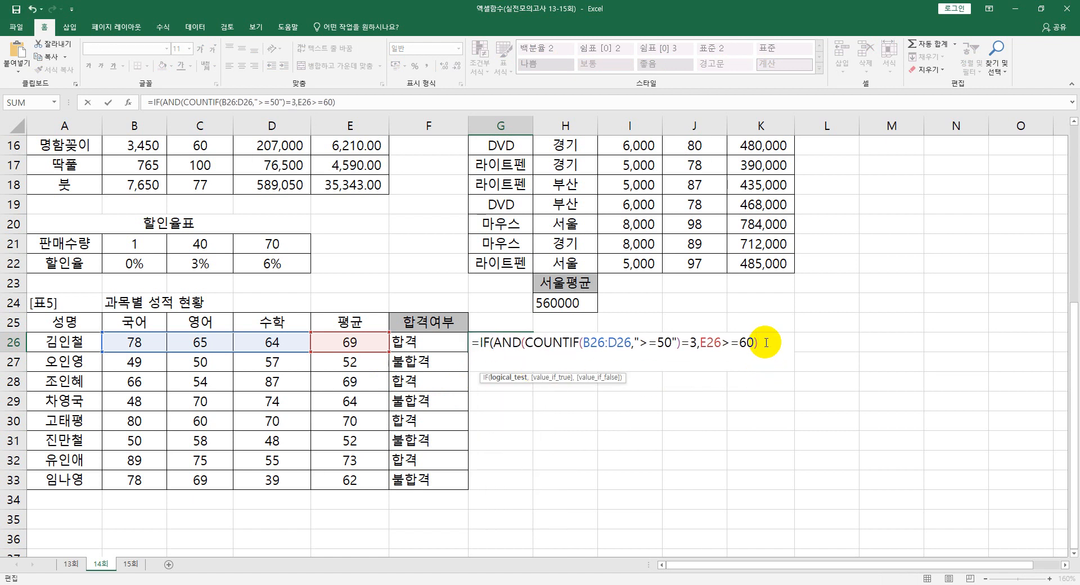
{"action": "type", "text": ",\""}
{"action": "type", "text": "합격"}
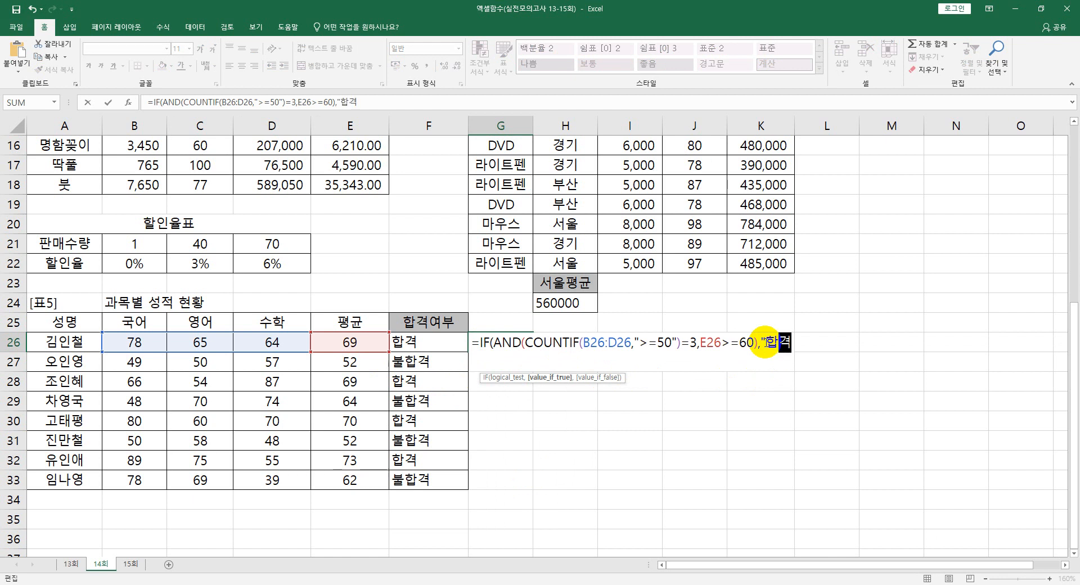
{"action": "type", "text": "\",\"부"}
{"action": "type", "text": "합격\""}
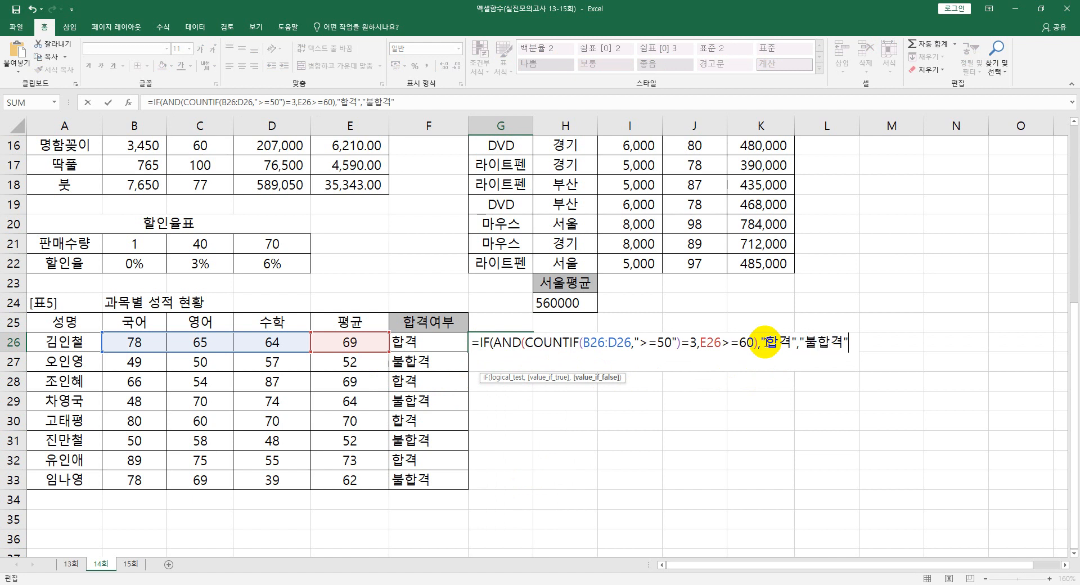
{"action": "type", "text": ")"}
{"action": "key", "text": "Return"}
Fill the G26 formula down through G33
{"action": "left_click", "coordinate": [501, 343]}
{"action": "left_click_drag", "start_coordinate": [533, 353], "coordinate": [515, 478]}
{"action": "left_click", "coordinate": [505, 339]}
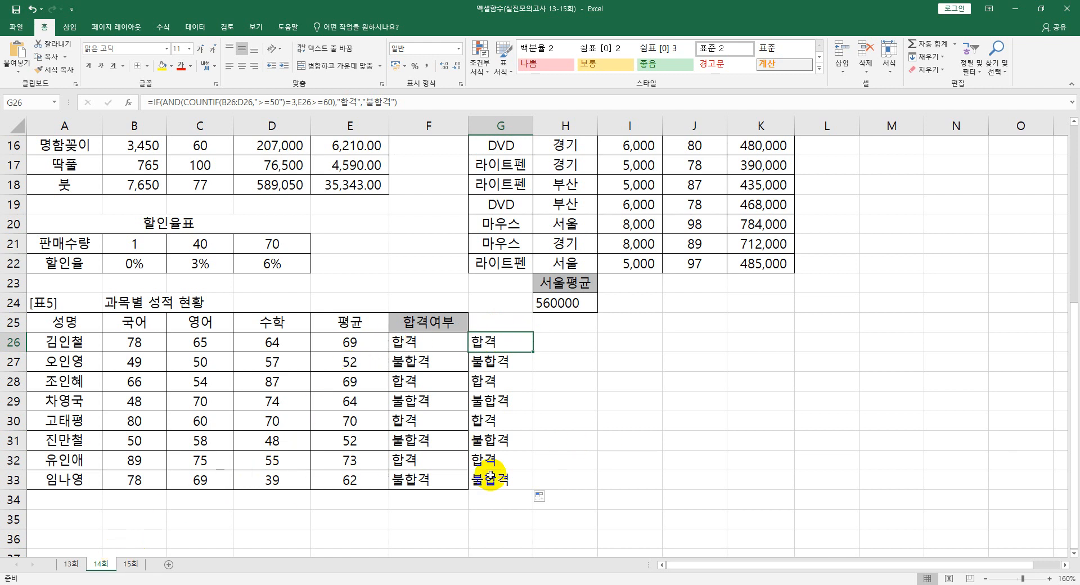
Switch to Notepad and delete the old list of formulas after the "1." number
{"action": "left_click", "coordinate": [217, 584]}
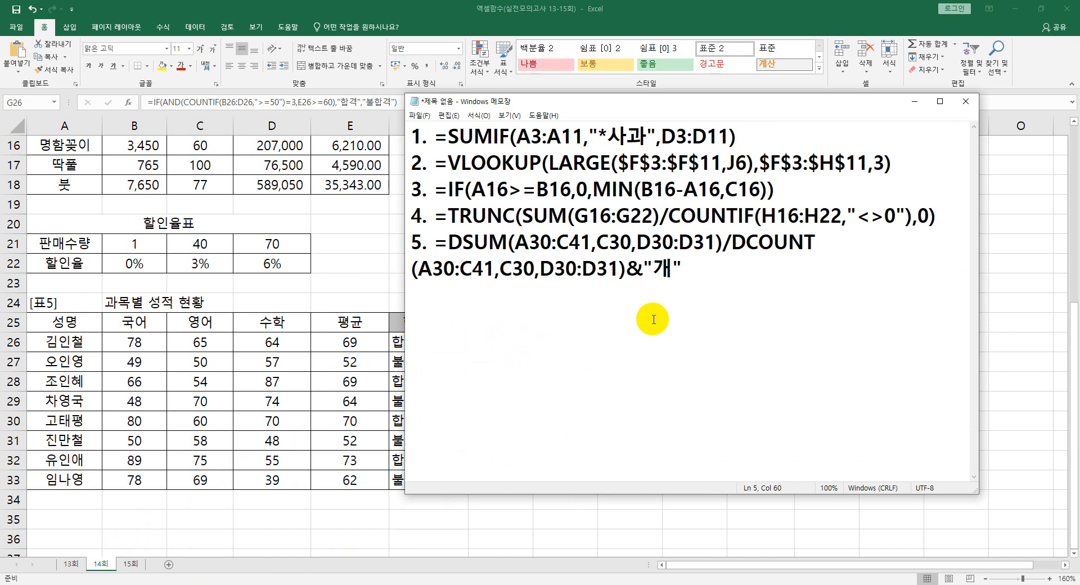
{"action": "left_click_drag", "start_coordinate": [702, 285], "coordinate": [436, 140]}
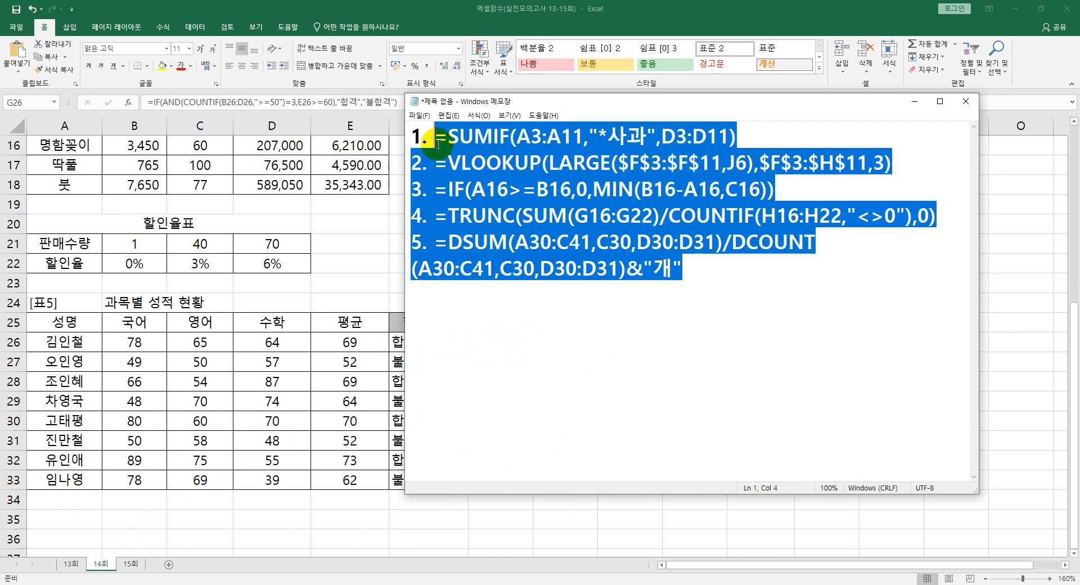
{"action": "key", "text": "BackSpace"}
{"action": "key", "text": "alt+Tab"}
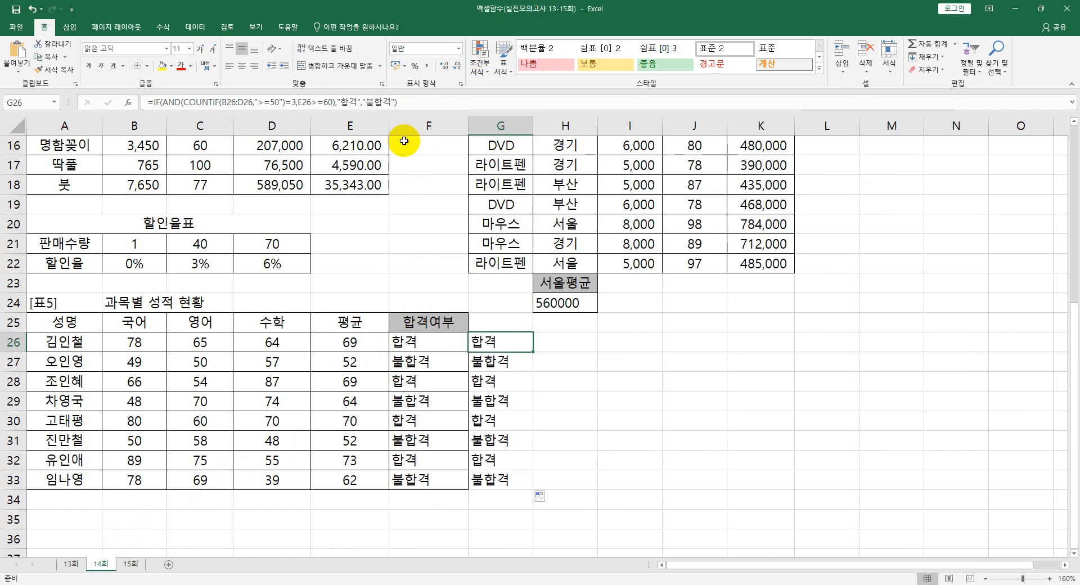
Copy the nested IF/RANK.EQ formula from D3 in Excel and paste it as item 1 in the Notepad list
{"action": "scroll", "coordinate": [349, 151], "scroll_direction": "up", "scroll_amount": 5}
{"action": "left_click", "coordinate": [278, 185]}
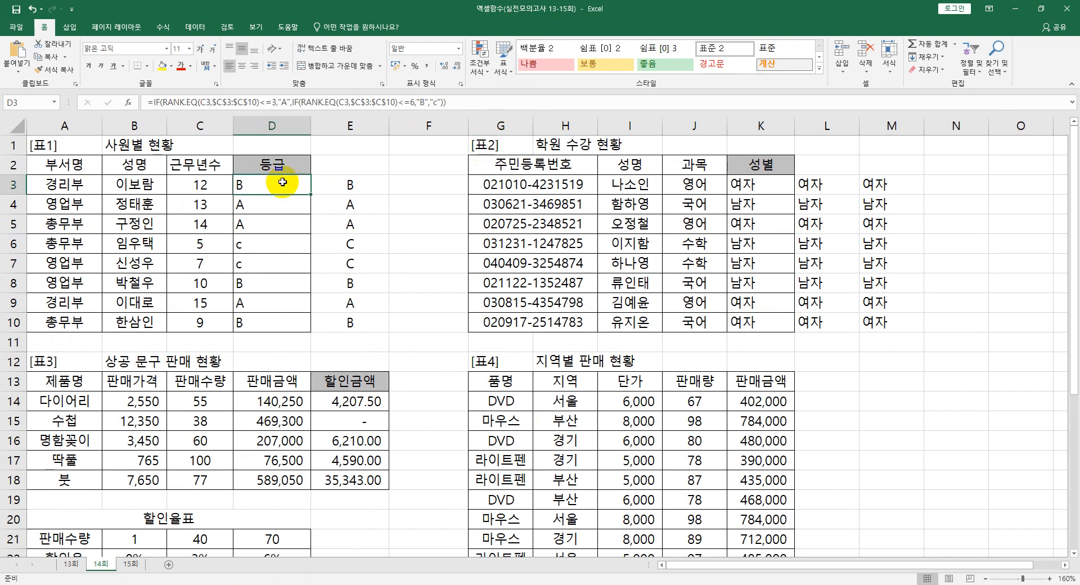
{"action": "left_click_drag", "start_coordinate": [489, 104], "coordinate": [113, 100]}
{"action": "key", "text": "ctrl+c"}
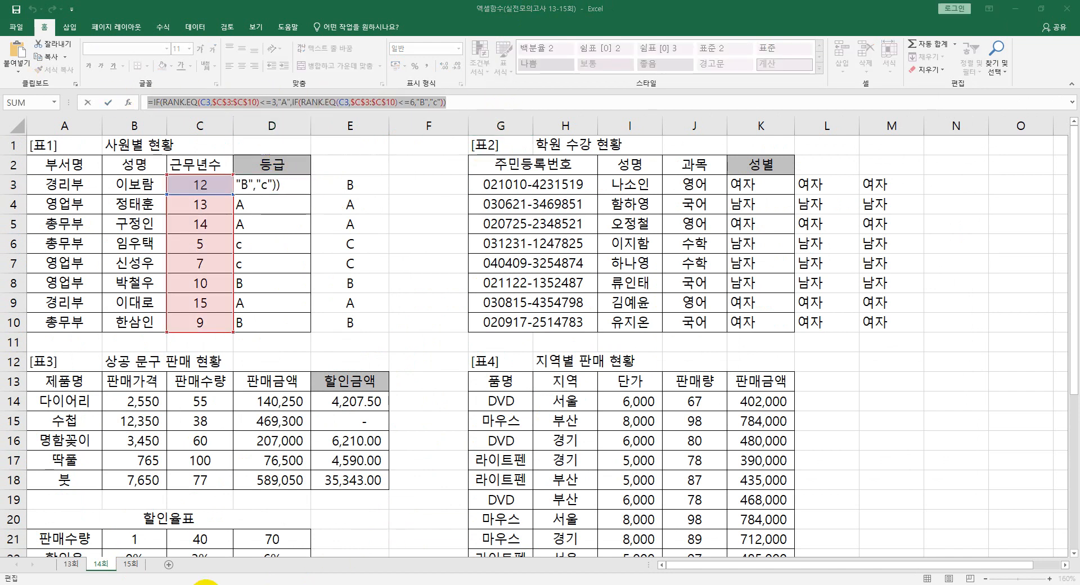
{"action": "key", "text": "alt+Tab"}
{"action": "key", "text": "ctrl+v"}
{"action": "key", "text": "Return"}
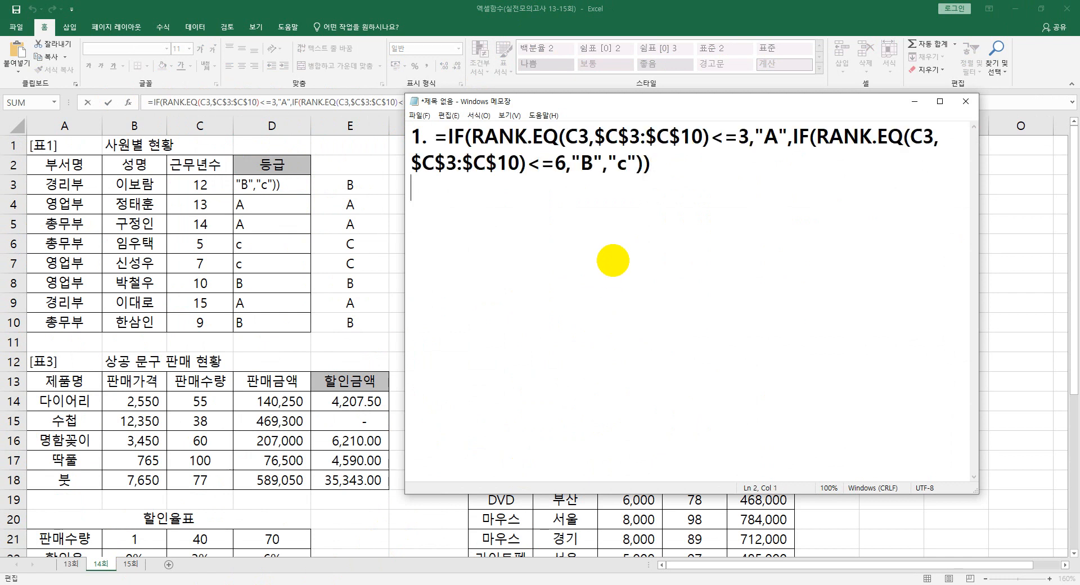
{"action": "left_click", "coordinate": [413, 18]}
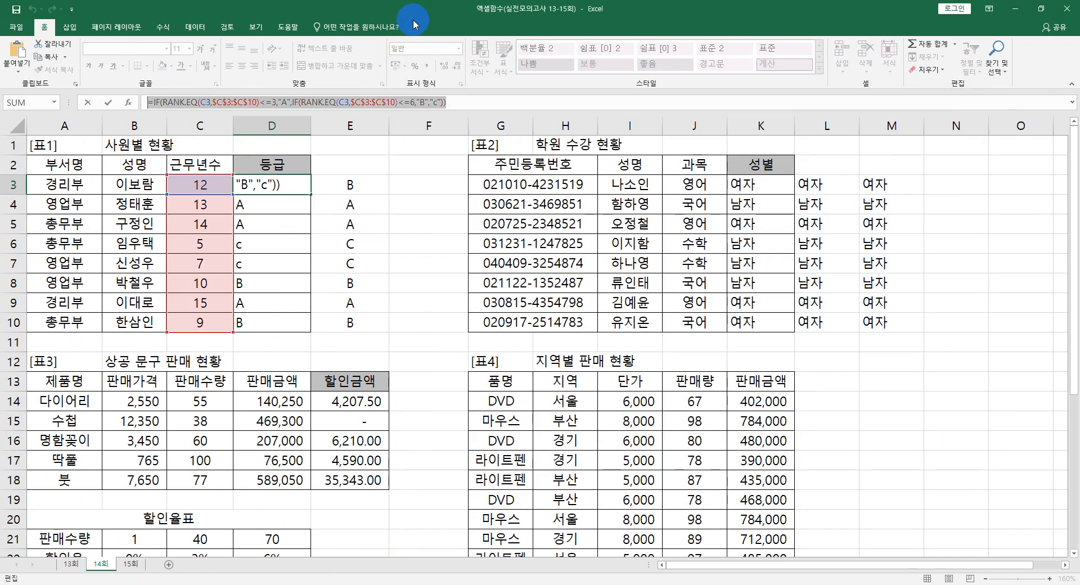
{"action": "key", "text": "Escape"}
Copy the IFS formula from E3 into Notepad below the item 1 formula and start item "2." on a new line
{"action": "left_click", "coordinate": [341, 187]}
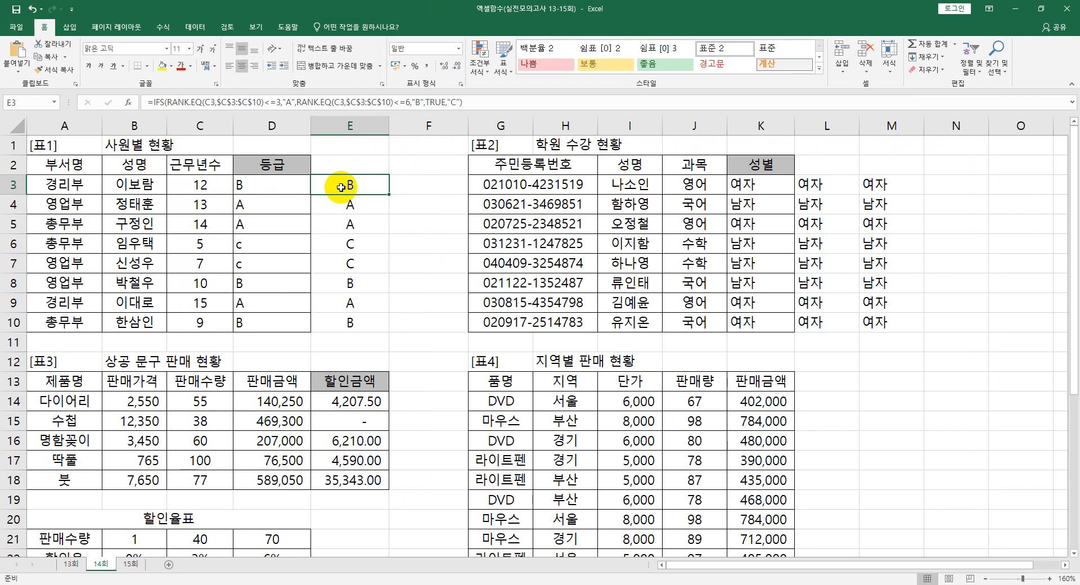
{"action": "left_click_drag", "start_coordinate": [496, 99], "coordinate": [141, 102]}
{"action": "key", "text": "ctrl+c"}
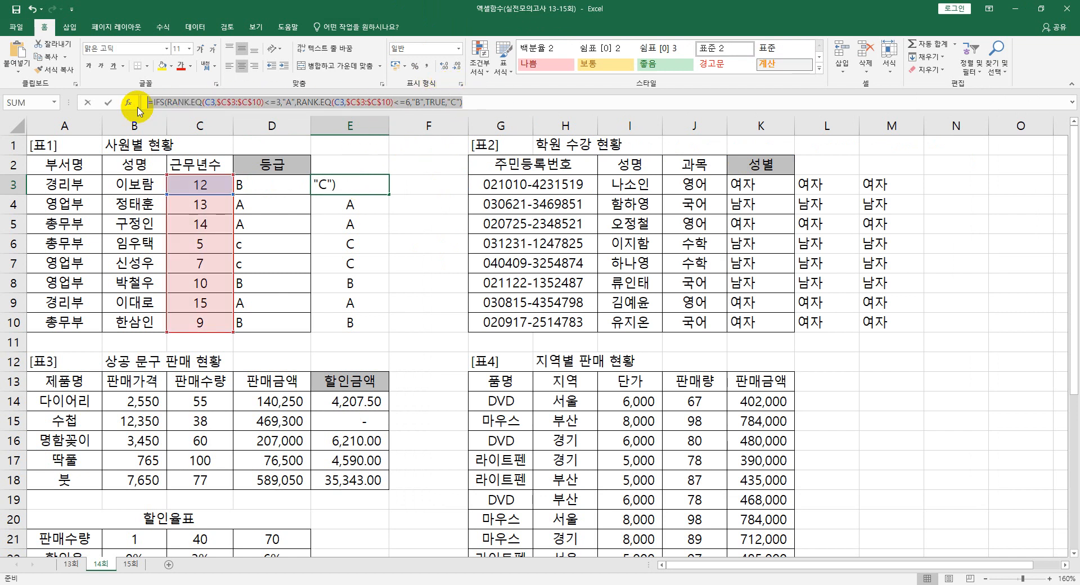
{"action": "key", "text": "Escape"}
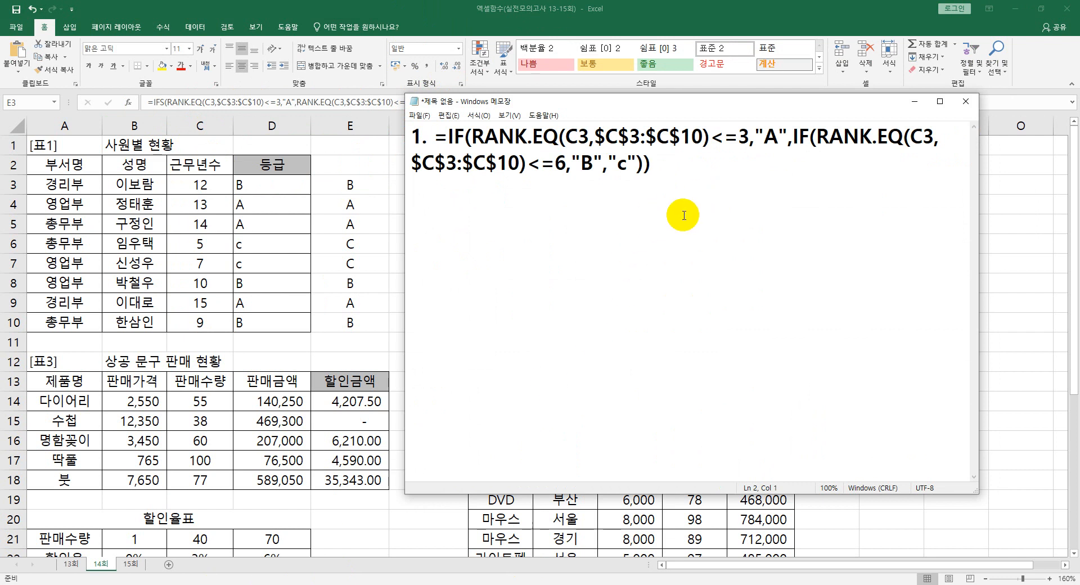
{"action": "key", "text": "ctrl+v"}
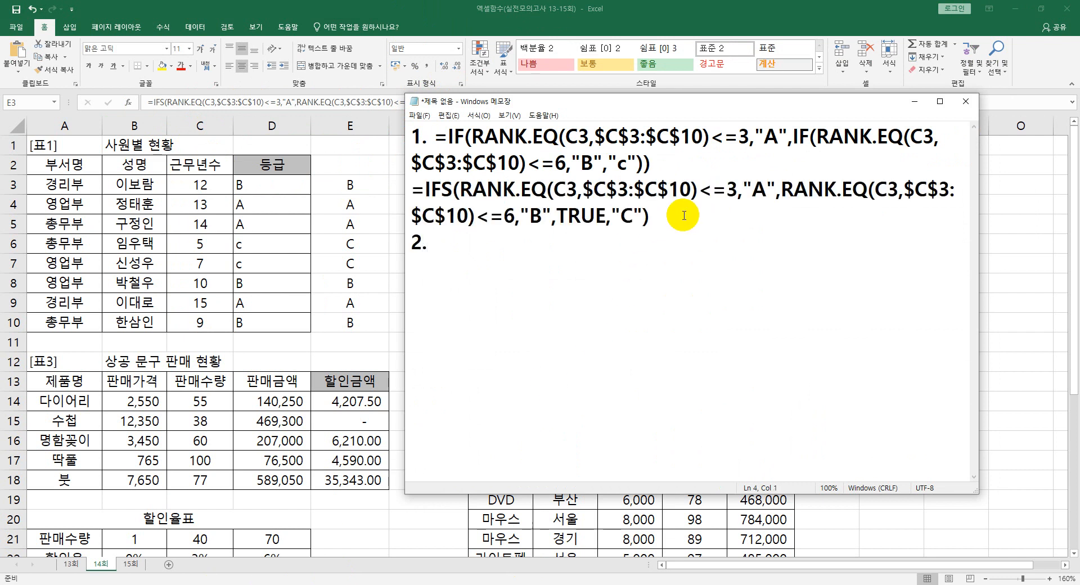
{"action": "left_click", "coordinate": [837, 6]}
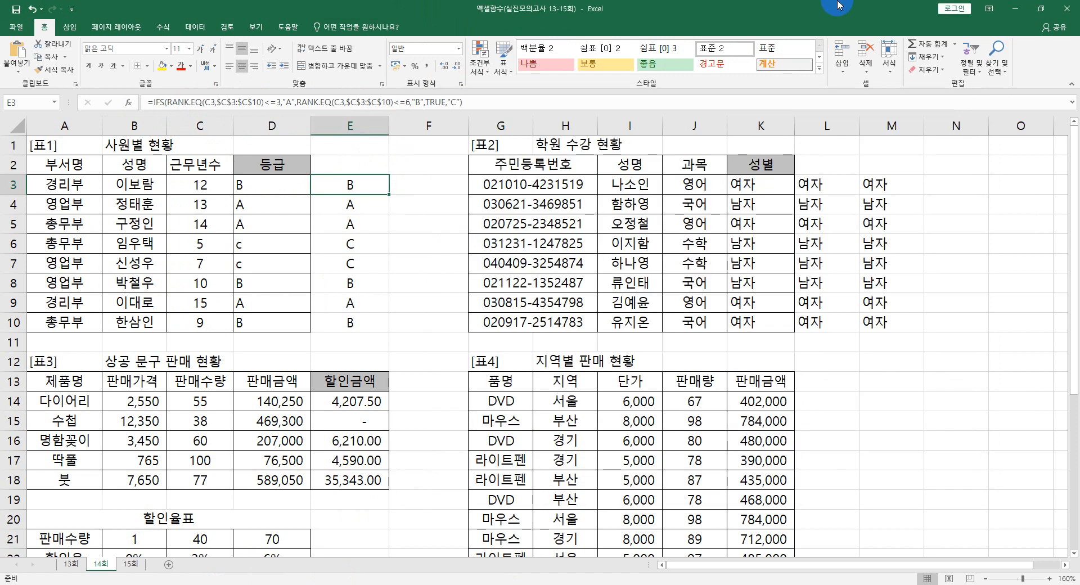
Copy the CHOOSE formula from K3 and paste it as item 2 in the Notepad list
{"action": "left_click", "coordinate": [749, 182]}
{"action": "left_click_drag", "start_coordinate": [355, 102], "coordinate": [145, 87]}
{"action": "key", "text": "ctrl+c"}
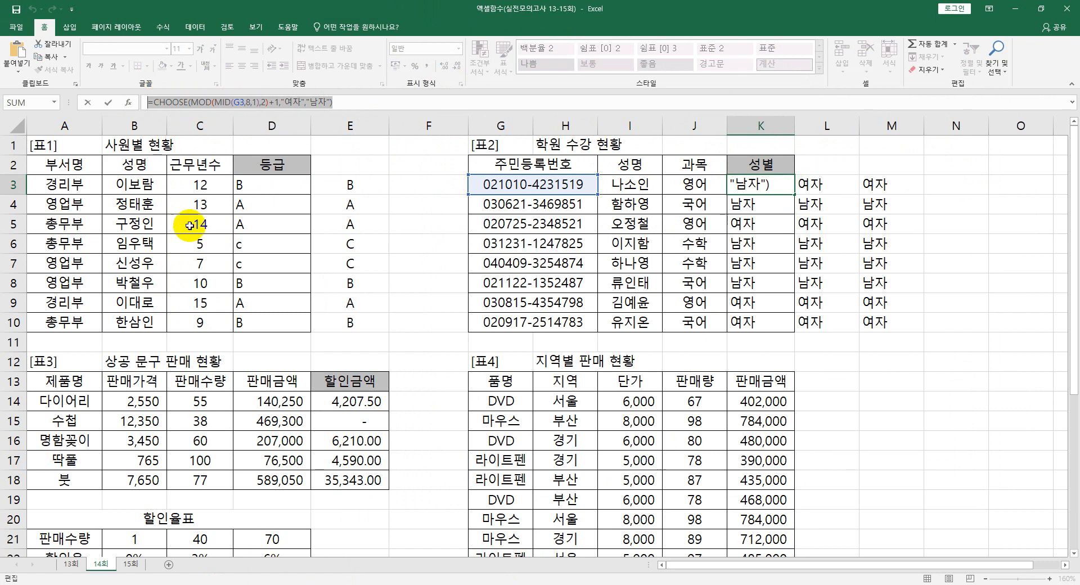
{"action": "left_click", "coordinate": [210, 584]}
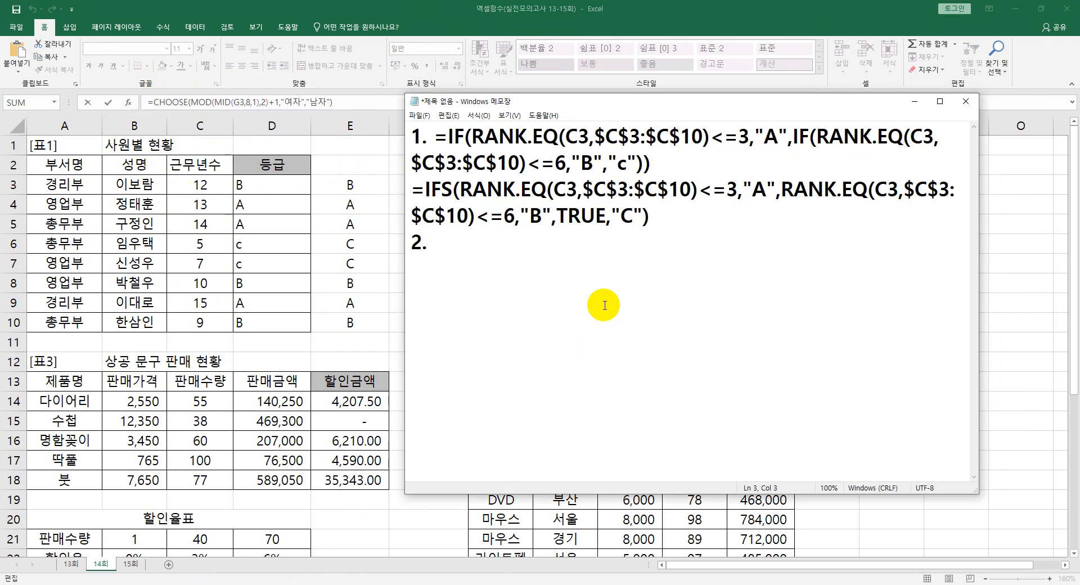
{"action": "key", "text": "ctrl+v"}
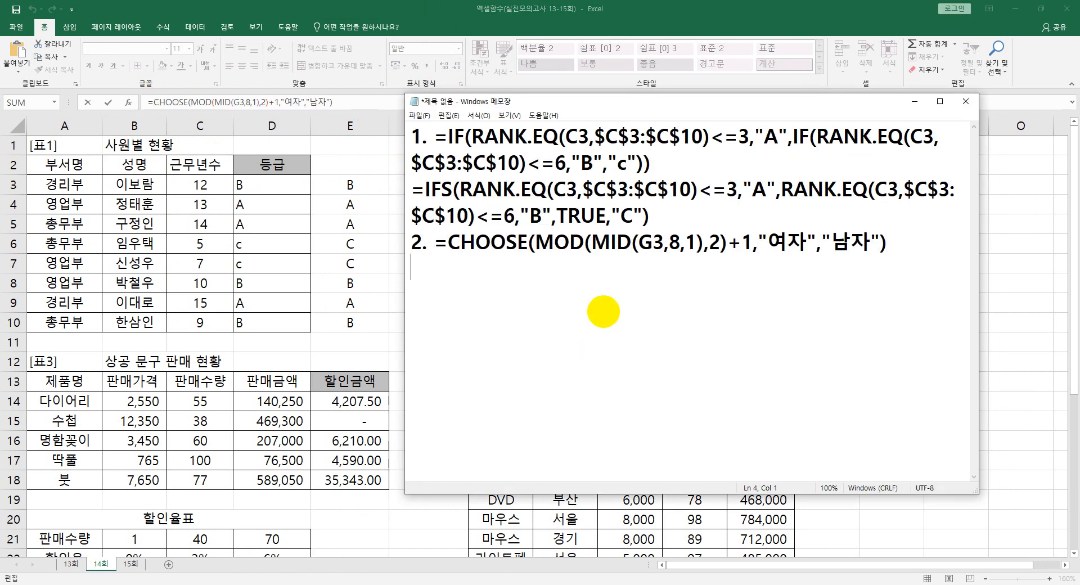
{"action": "left_click", "coordinate": [567, 3]}
{"action": "key", "text": "Escape"}
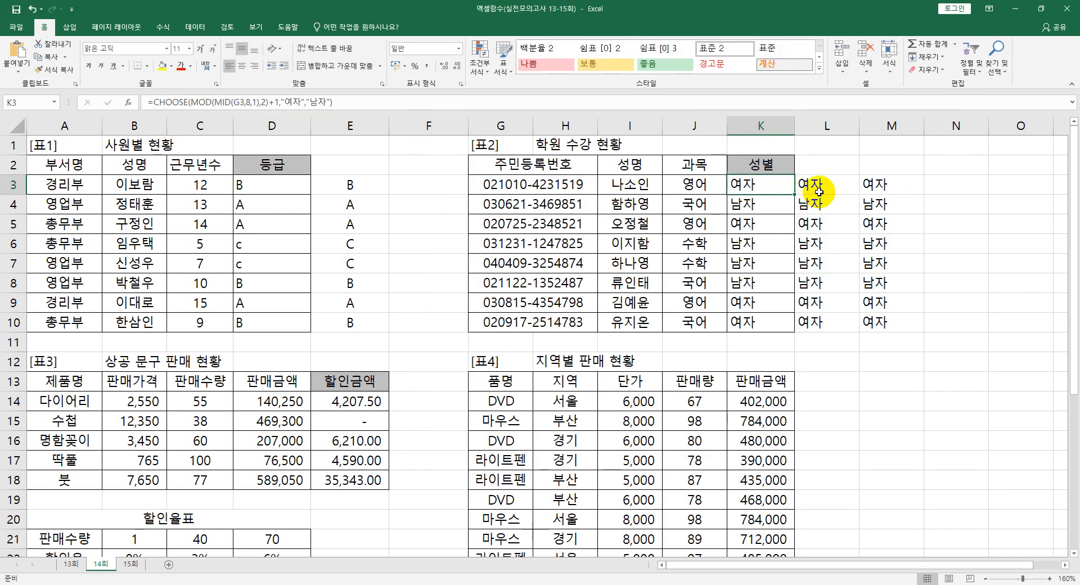
Copy the IF/MOD formula from L3 and paste it into Notepad below the item 2 CHOOSE formula
{"action": "left_click", "coordinate": [803, 185]}
{"action": "left_click", "coordinate": [338, 102]}
{"action": "left_click_drag", "start_coordinate": [338, 102], "coordinate": [45, 102]}
{"action": "key", "text": "ctrl+c"}
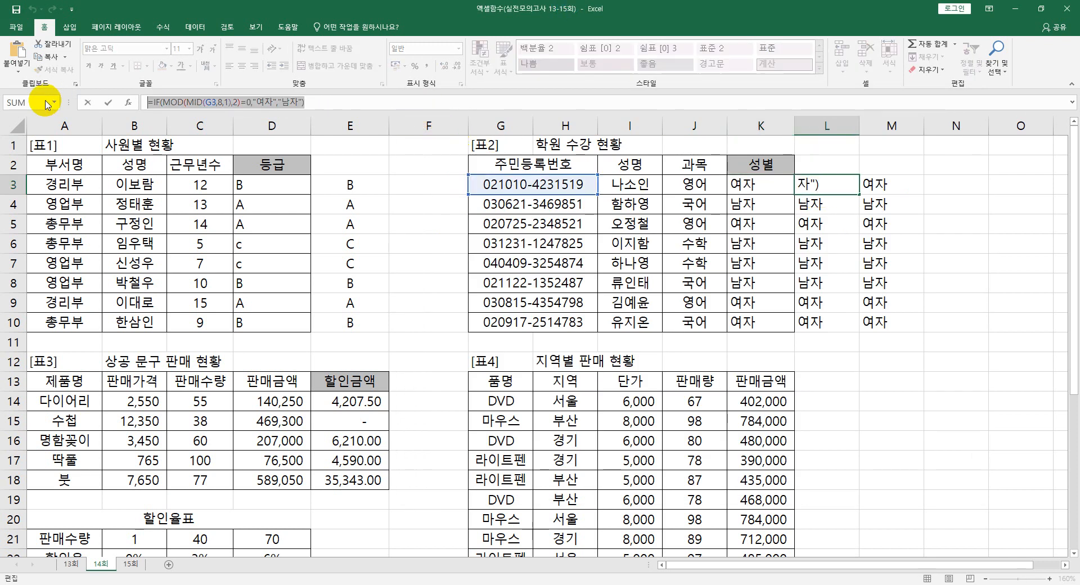
{"action": "left_click", "coordinate": [221, 583]}
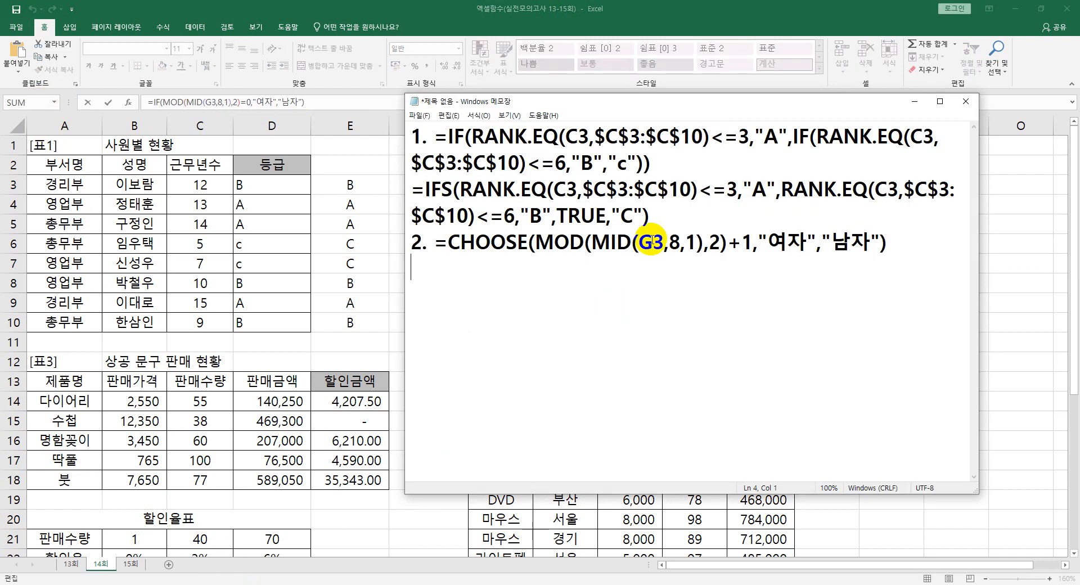
{"action": "key", "text": "ctrl+v"}
{"action": "left_click", "coordinate": [640, 5]}
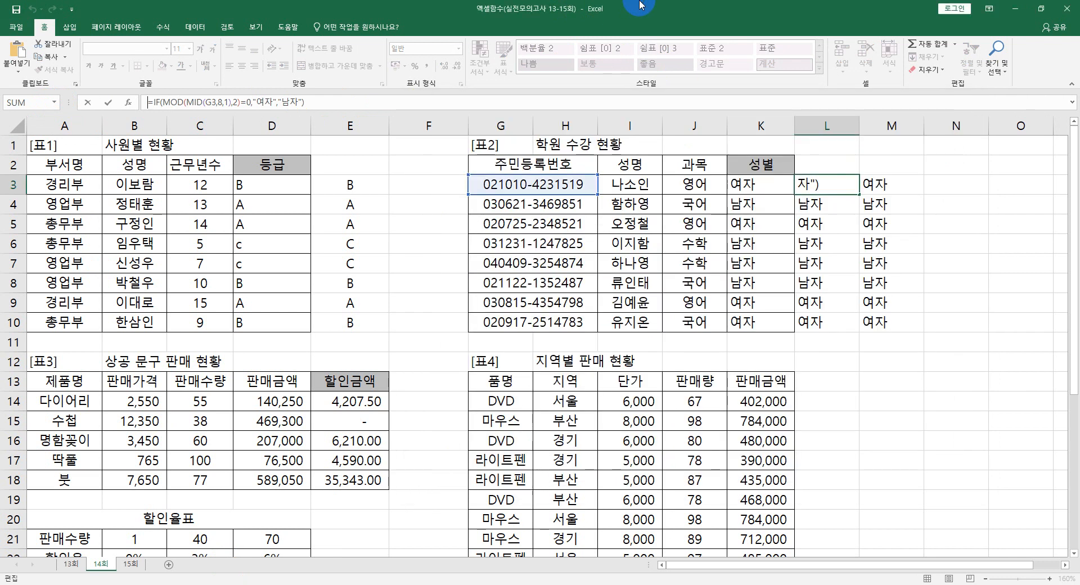
{"action": "key", "text": "Escape"}
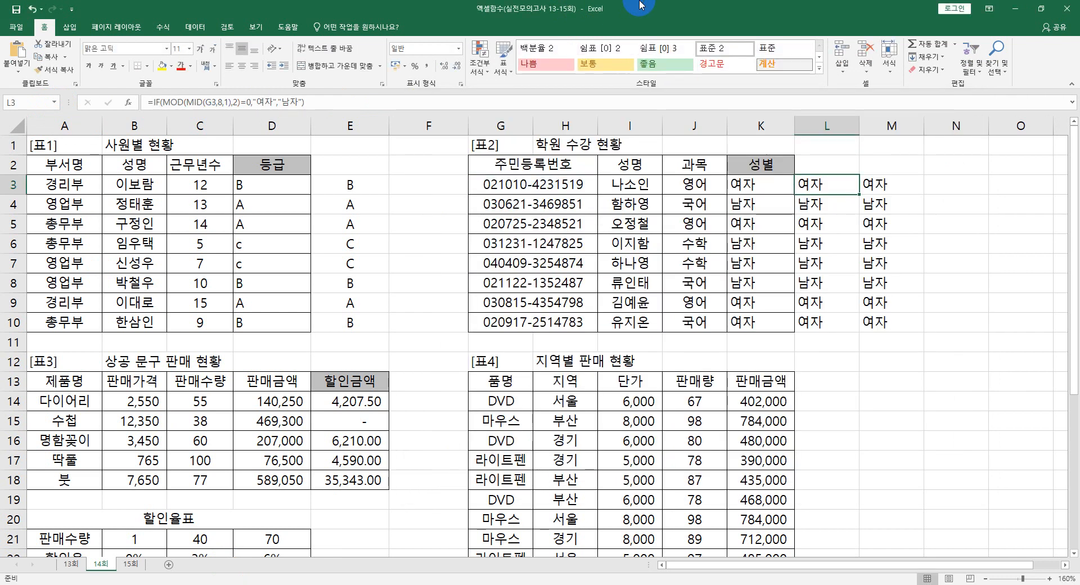
Copy the IF/OR formula from M3 into Notepad below the IF/MOD formula and start item "3." on a new line
{"action": "left_click", "coordinate": [878, 185]}
{"action": "left_click_drag", "start_coordinate": [462, 104], "coordinate": [13, 107]}
{"action": "key", "text": "ctrl+c"}
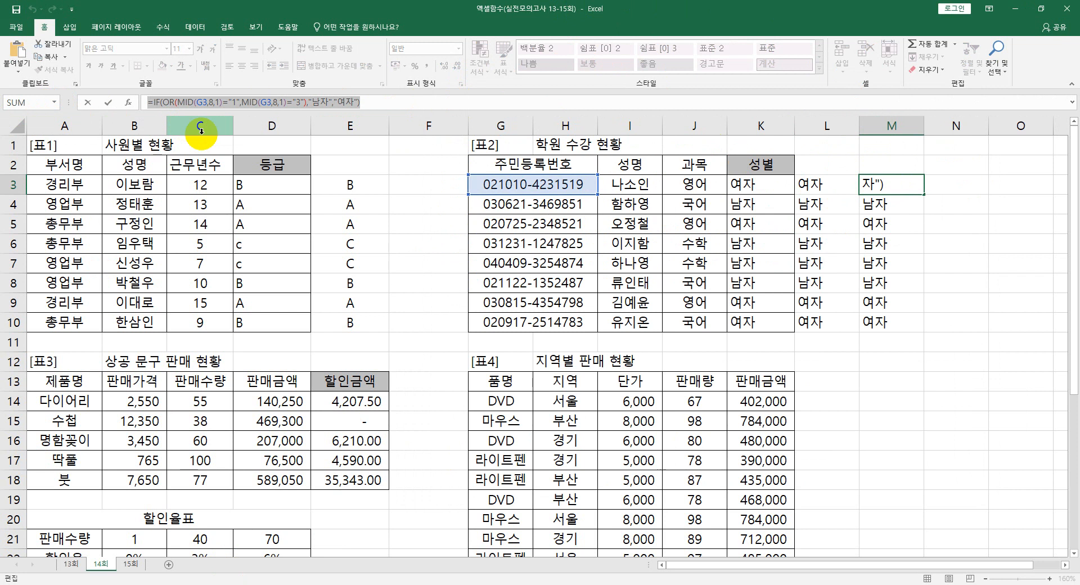
{"action": "left_click", "coordinate": [201, 584]}
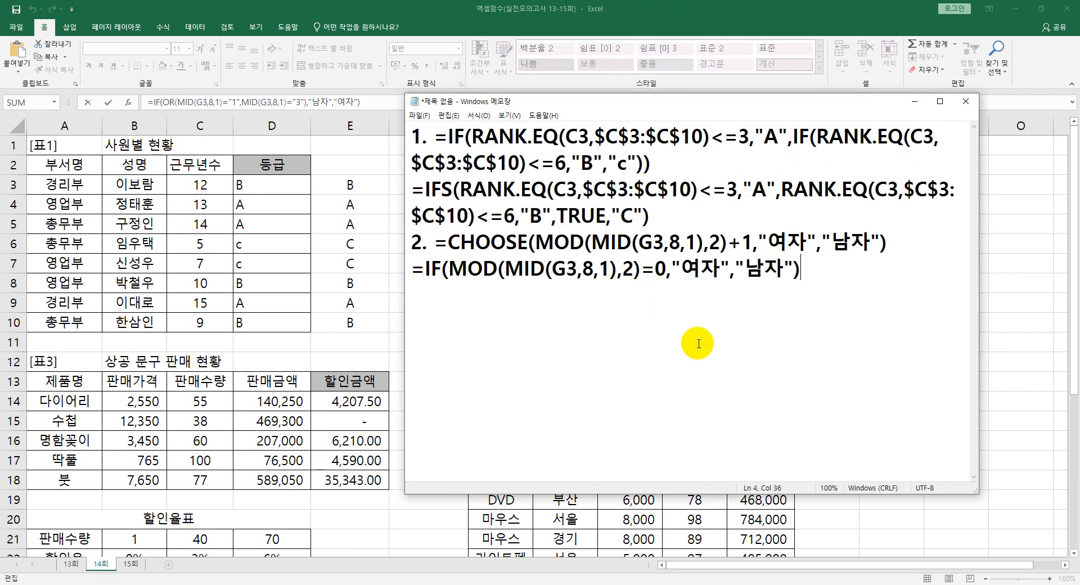
{"action": "key", "text": "ctrl+v"}
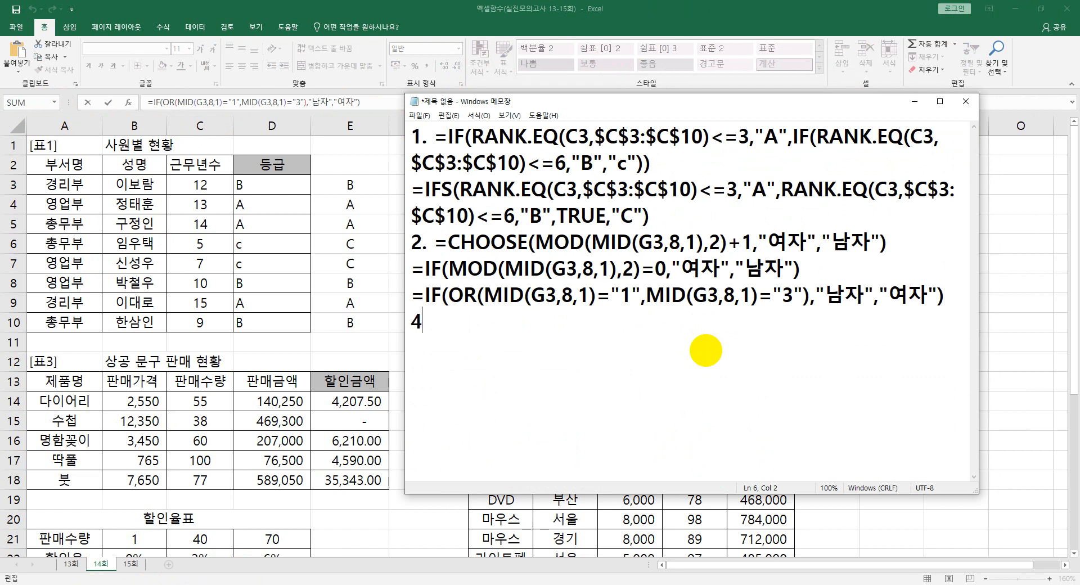
{"action": "type", "text": "3."}
{"action": "key", "text": "Return"}
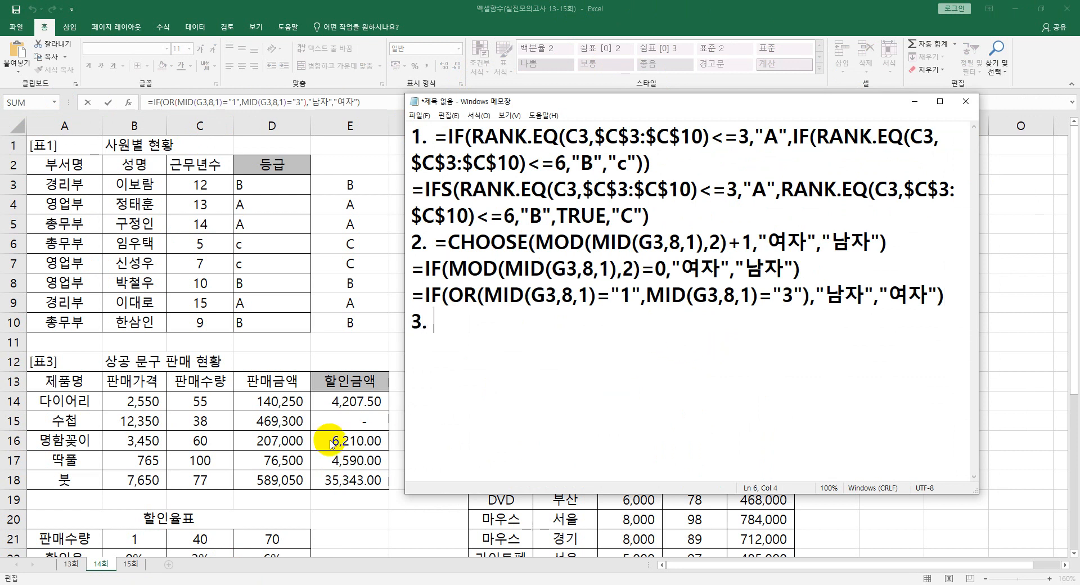
Copy the HLOOKUP discount formula from E14 in Excel, paste it as item 3 in Notepad, and start item "4."
{"action": "left_click", "coordinate": [299, 55]}
{"action": "left_click", "coordinate": [357, 402]}
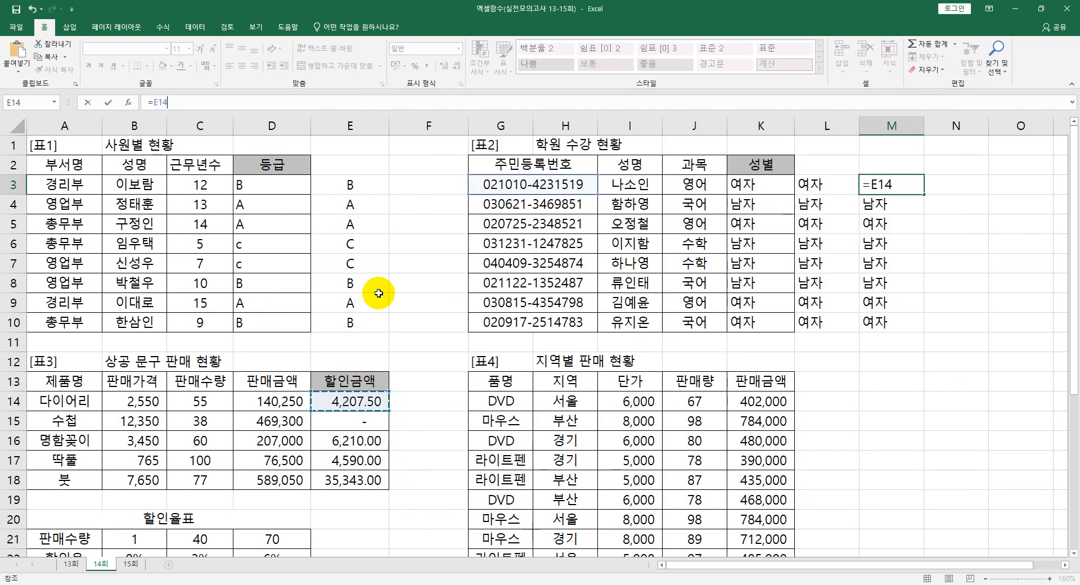
{"action": "key", "text": "Escape"}
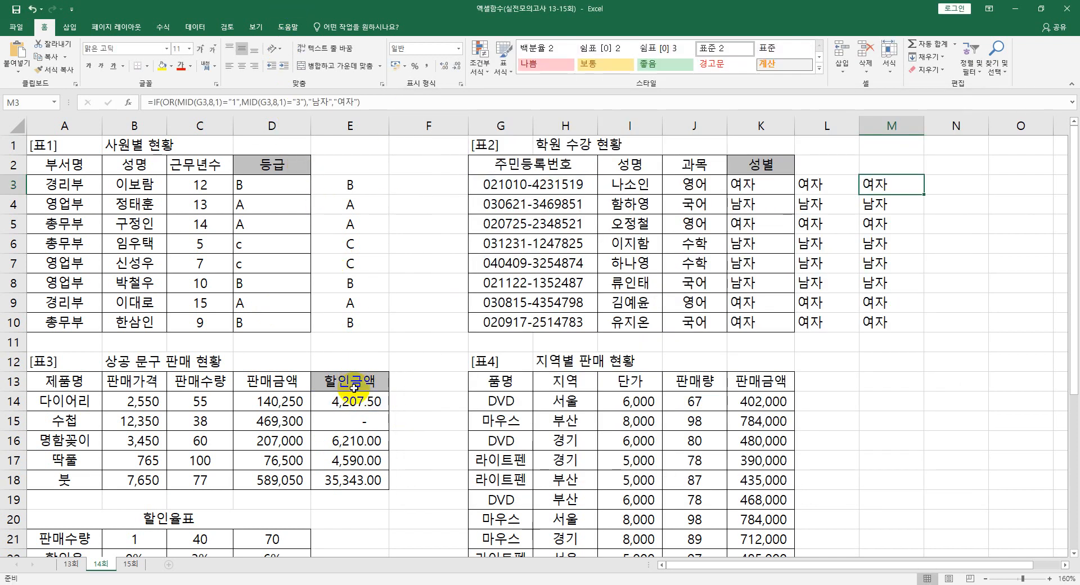
{"action": "left_click", "coordinate": [348, 400]}
{"action": "left_click_drag", "start_coordinate": [342, 102], "coordinate": [7, 66]}
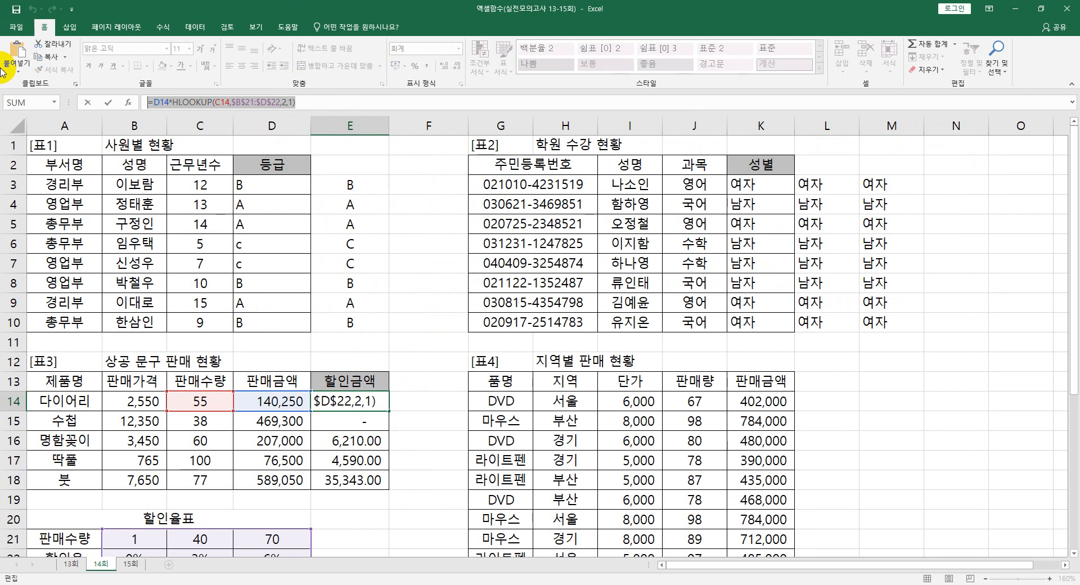
{"action": "key", "text": "ctrl+c"}
{"action": "left_click", "coordinate": [203, 584]}
{"action": "key", "text": "ctrl+v"}
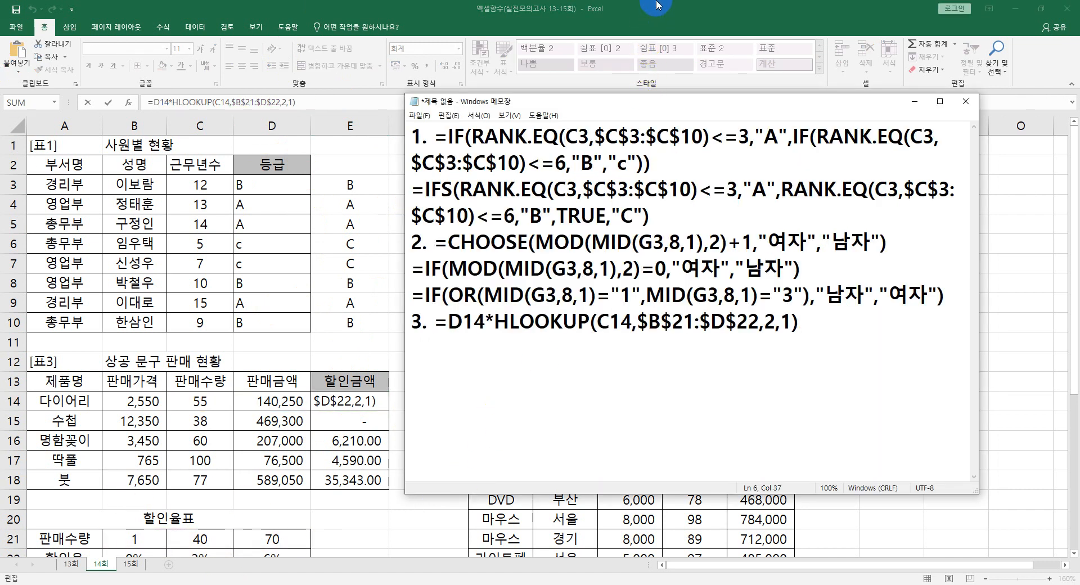
{"action": "type", "text": "4."}
Copy the ROUNDUP/DAVERAGE formula from H24 in Excel, paste it as item 4 in Notepad, and start item "5."
{"action": "left_click", "coordinate": [650, 18]}
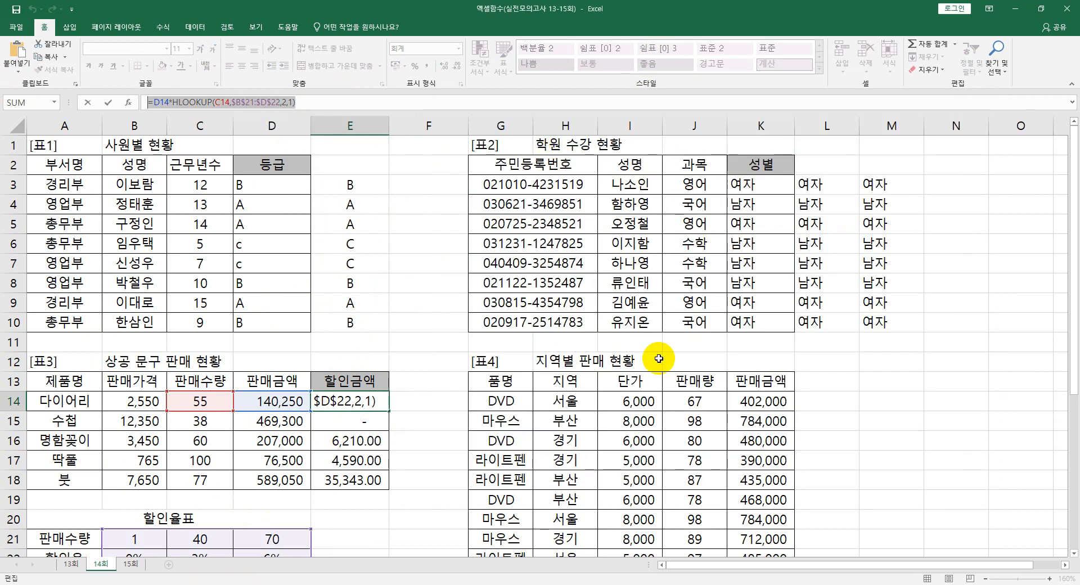
{"action": "key", "text": "ctrl+Return"}
{"action": "scroll", "coordinate": [639, 412], "scroll_direction": "down", "scroll_amount": 3}
{"action": "left_click", "coordinate": [574, 424]}
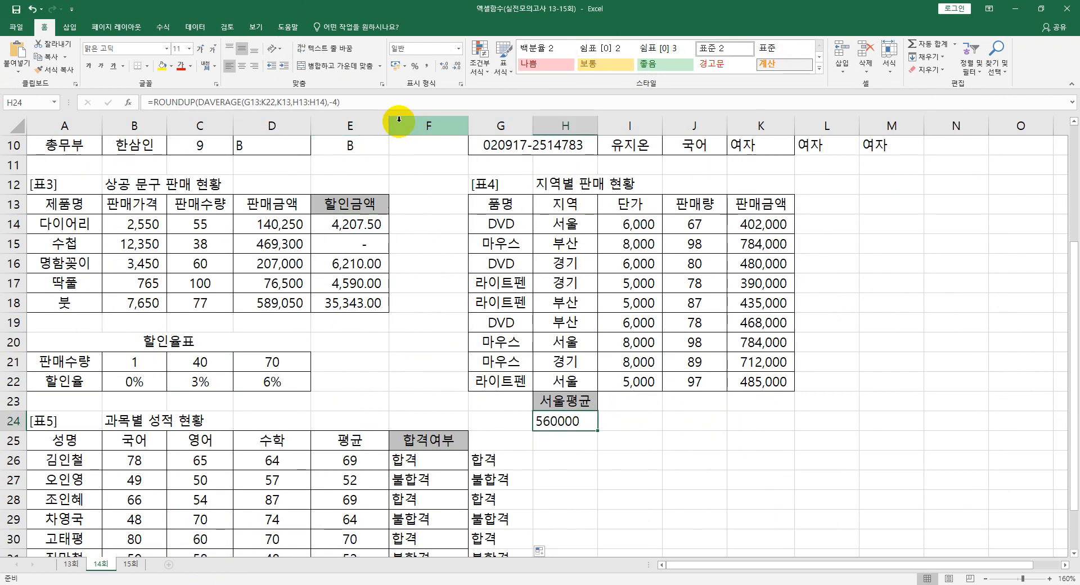
{"action": "left_click_drag", "start_coordinate": [386, 102], "coordinate": [29, 102]}
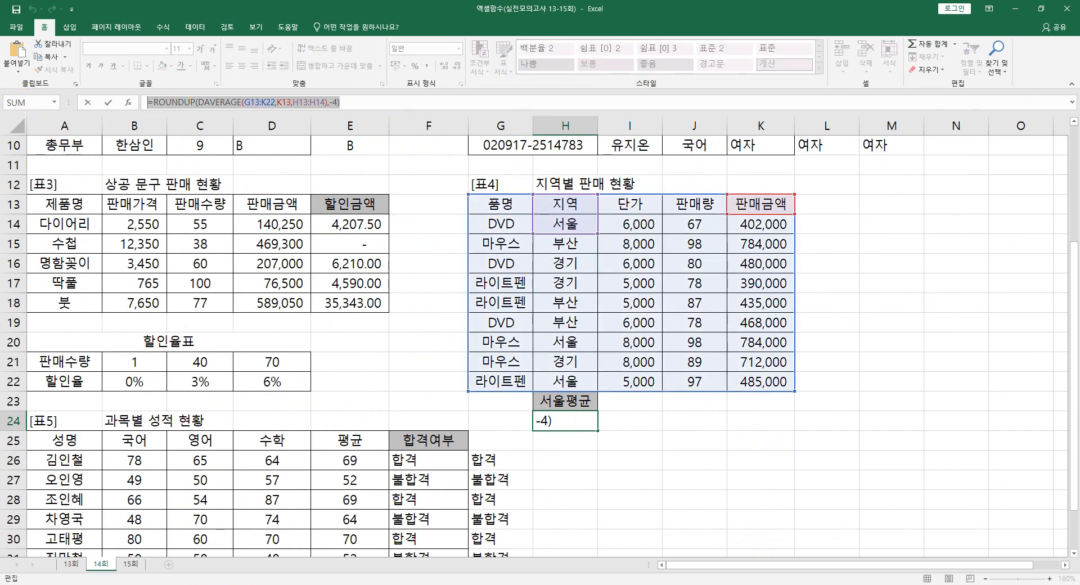
{"action": "left_click", "coordinate": [216, 584]}
{"action": "key", "text": "ctrl+v"}
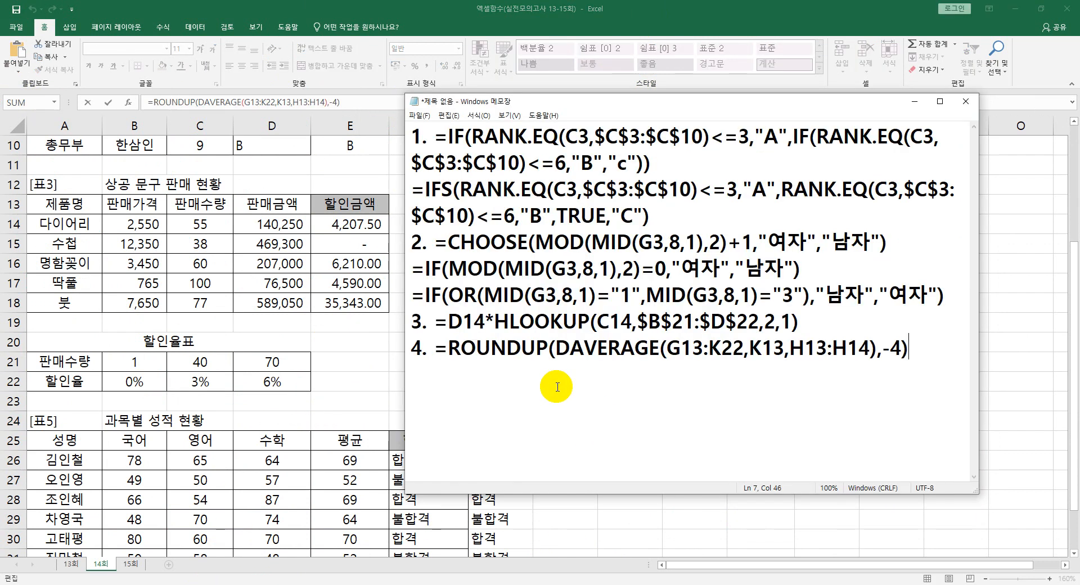
{"action": "type", "text": "5."}
{"action": "left_click", "coordinate": [421, 19]}
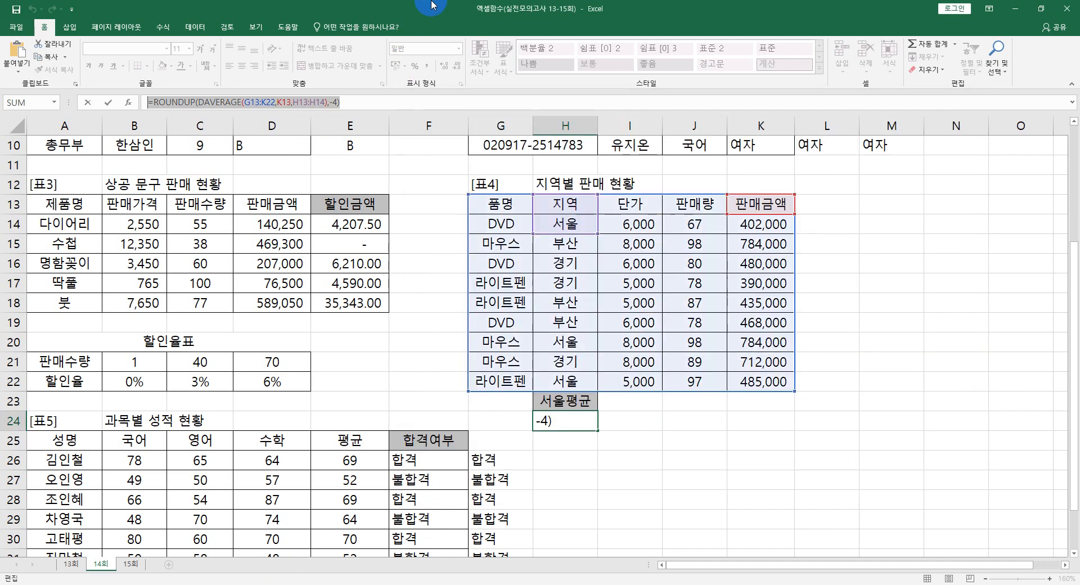
{"action": "key", "text": "Return"}
{"action": "scroll", "coordinate": [433, 450], "scroll_direction": "down", "scroll_amount": 3}
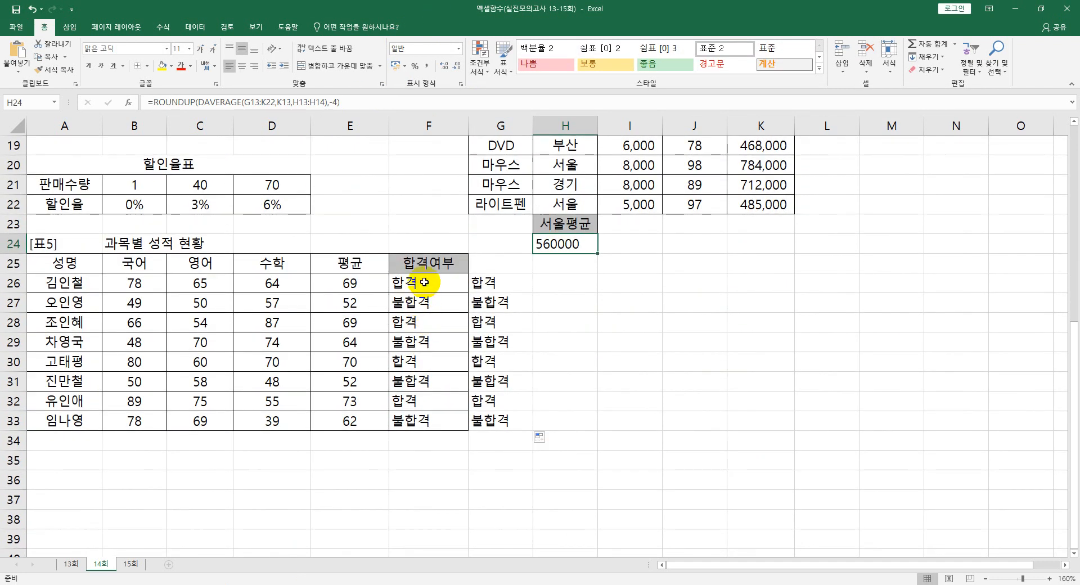
{"action": "left_click", "coordinate": [429, 283]}
{"action": "left_click", "coordinate": [416, 103]}
{"action": "key", "text": "shift+Home"}
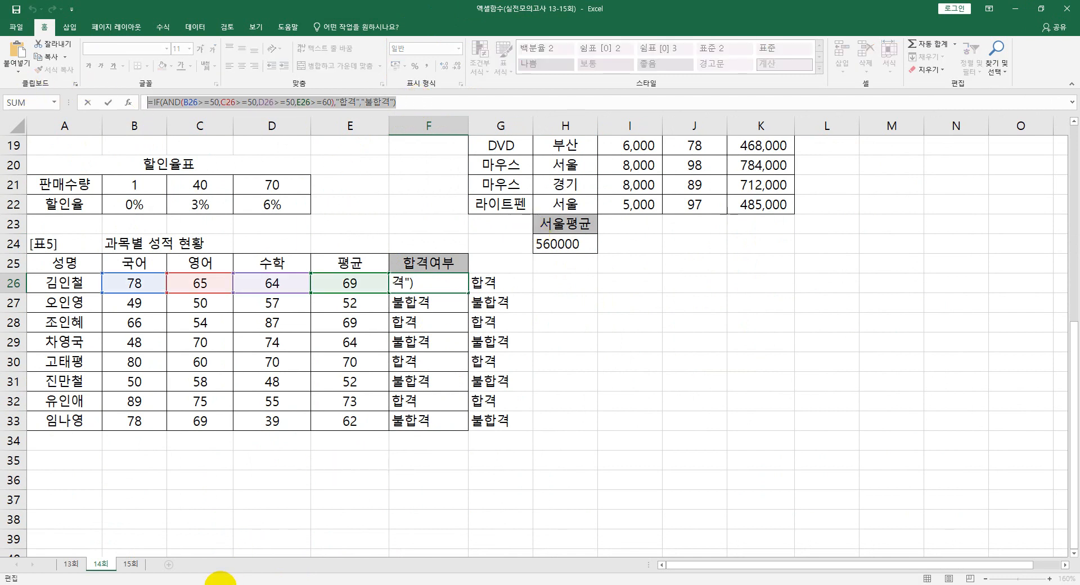
{"action": "left_click", "coordinate": [218, 584]}
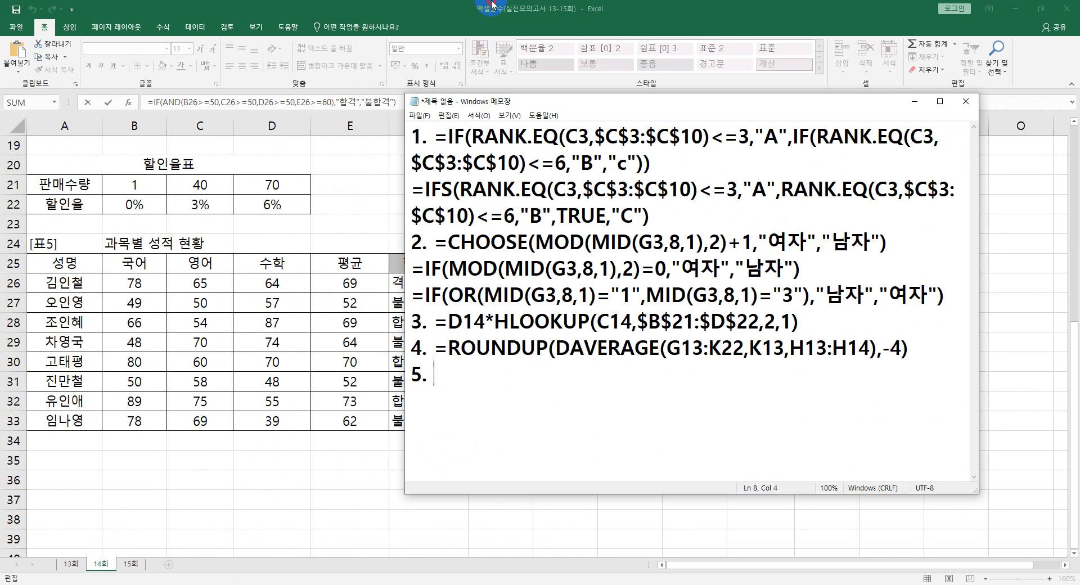
{"action": "left_click", "coordinate": [490, 7]}
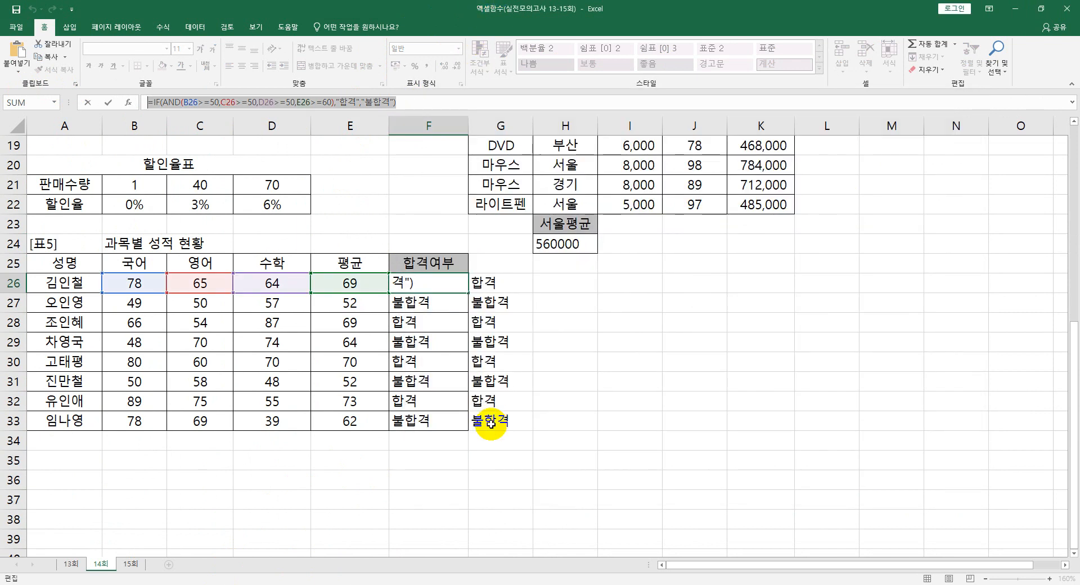
Copy the IF/AND/COUNTIF pass/fail formula from G26 in Excel and paste it as item 5 in the Notepad list
{"action": "left_click", "coordinate": [499, 288]}
{"action": "left_click", "coordinate": [430, 96]}
{"action": "left_click_drag", "start_coordinate": [431, 96], "coordinate": [90, 101]}
{"action": "key", "text": "ctrl+c"}
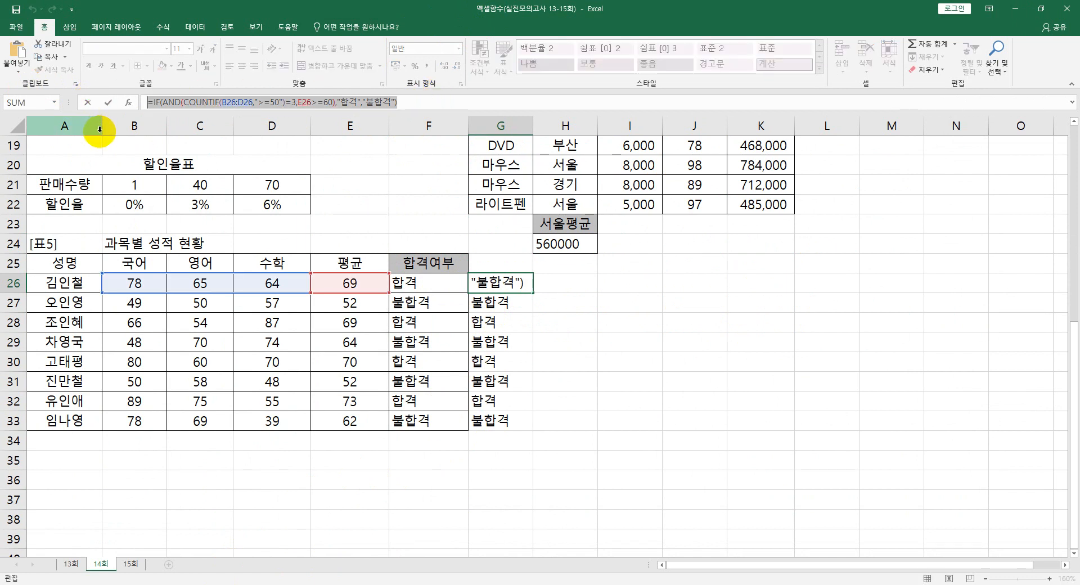
{"action": "key", "text": "Escape"}
{"action": "key", "text": "alt+Tab"}
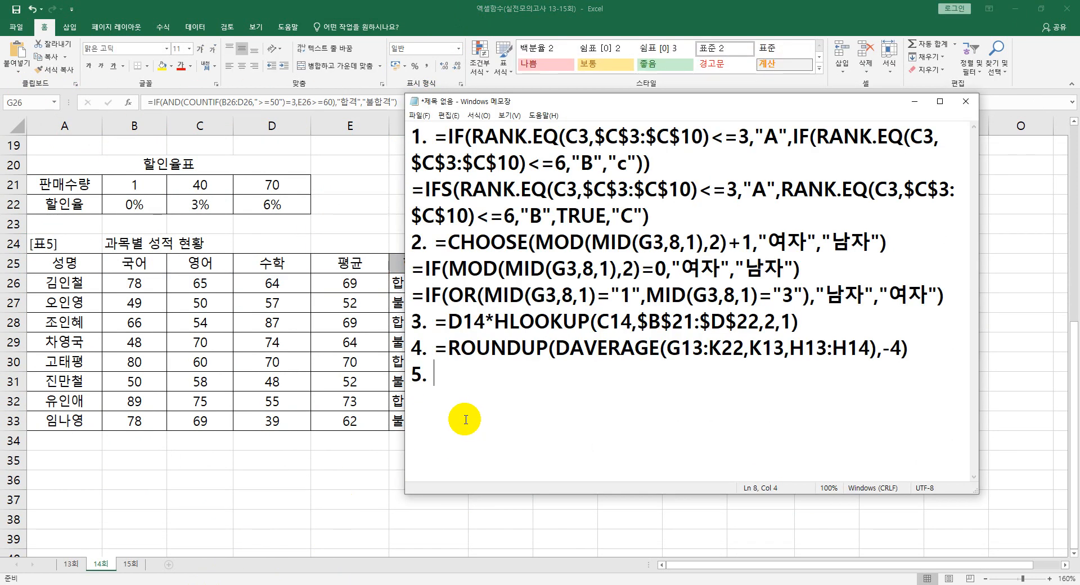
{"action": "key", "text": "ctrl+v"}
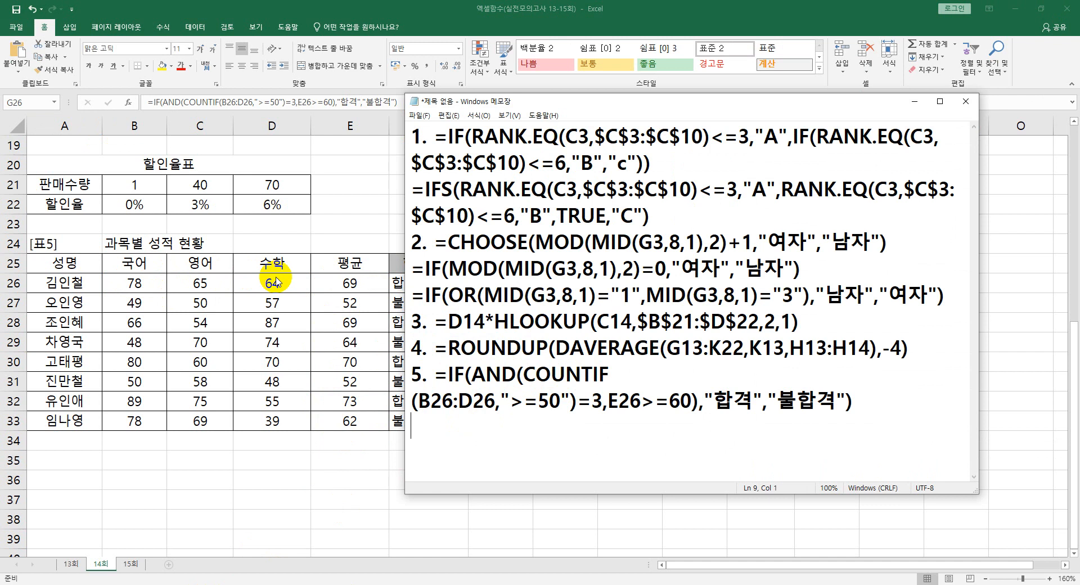
Copy the IF/AND formula from F26 into Notepad below the item 5 formula and widen the window to fit each formula on one line
{"action": "left_click", "coordinate": [456, 9]}
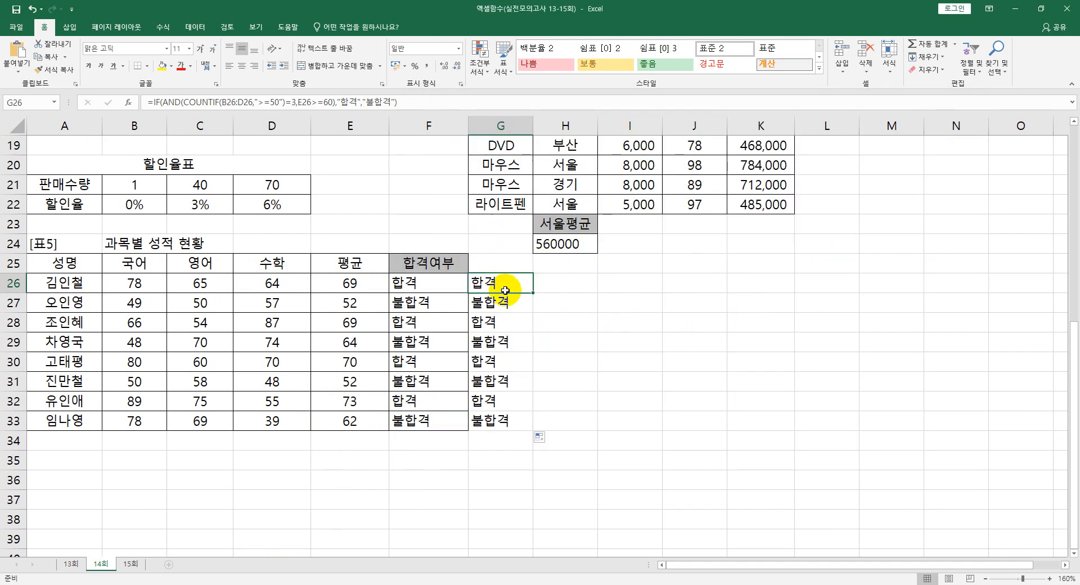
{"action": "left_click", "coordinate": [414, 290]}
{"action": "left_click_drag", "start_coordinate": [410, 102], "coordinate": [22, 99]}
{"action": "key", "text": "ctrl+c"}
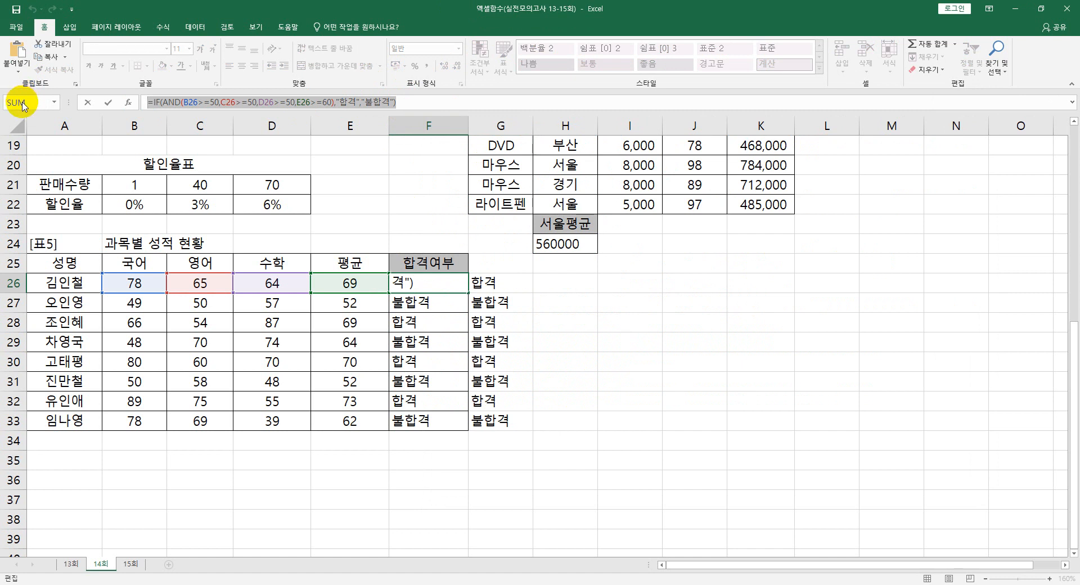
{"action": "key", "text": "Escape"}
{"action": "left_click", "coordinate": [224, 584]}
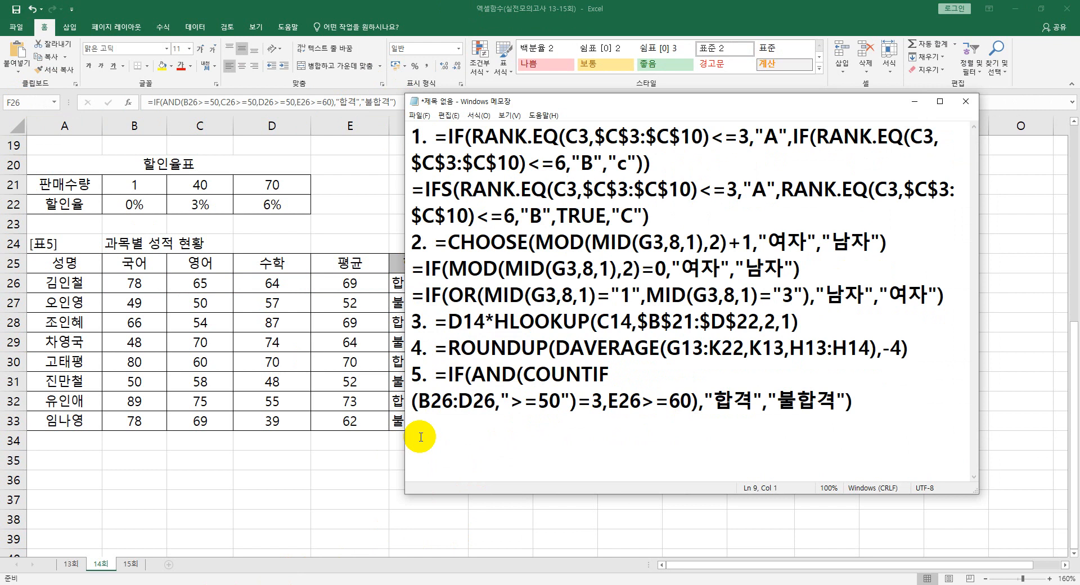
{"action": "key", "text": "ctrl+v"}
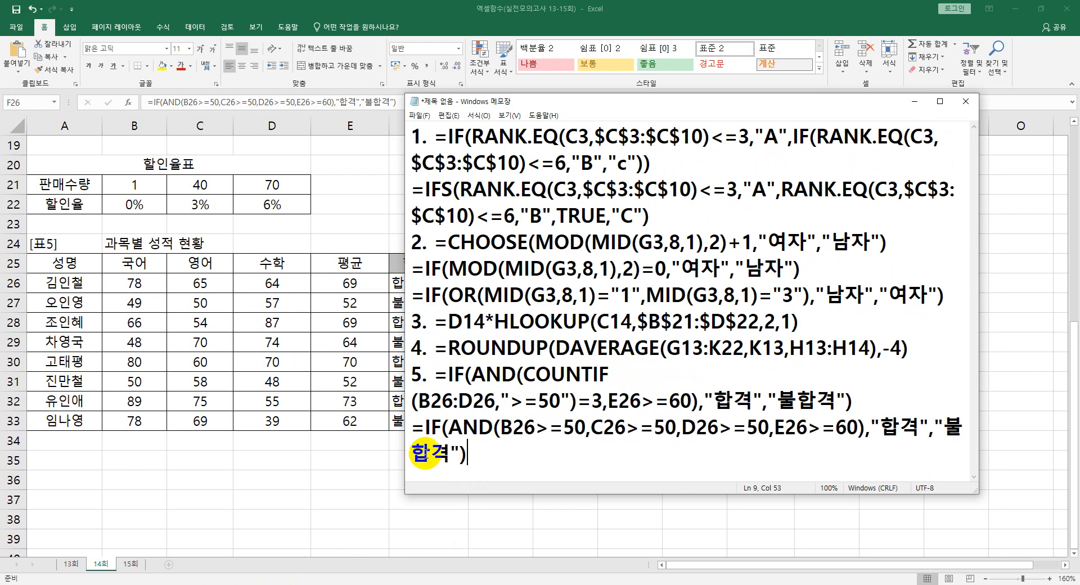
{"action": "left_click_drag", "start_coordinate": [976, 494], "coordinate": [1050, 501]}
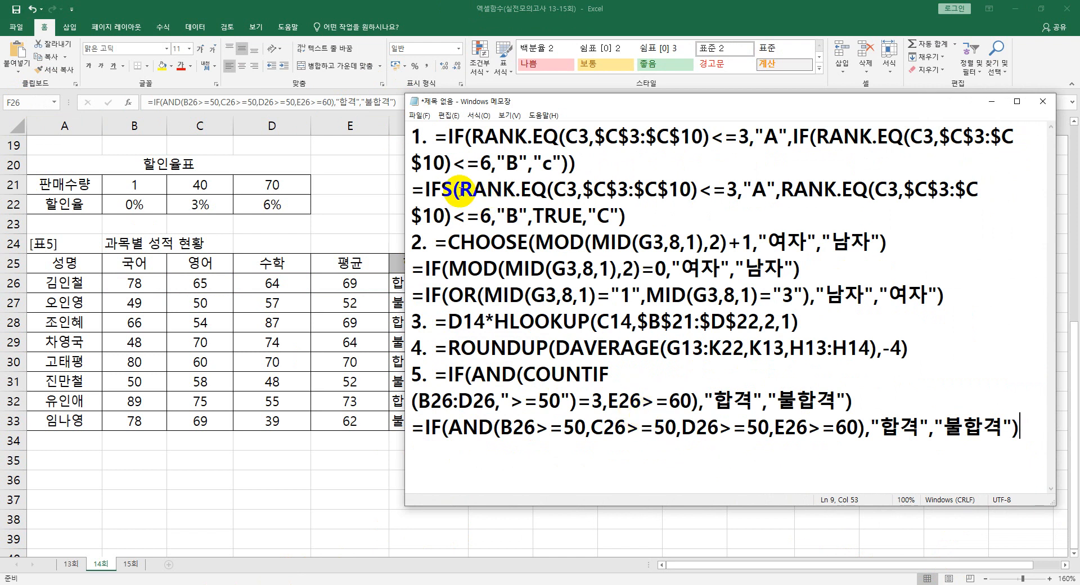
{"action": "left_click_drag", "start_coordinate": [404, 125], "coordinate": [154, 169]}
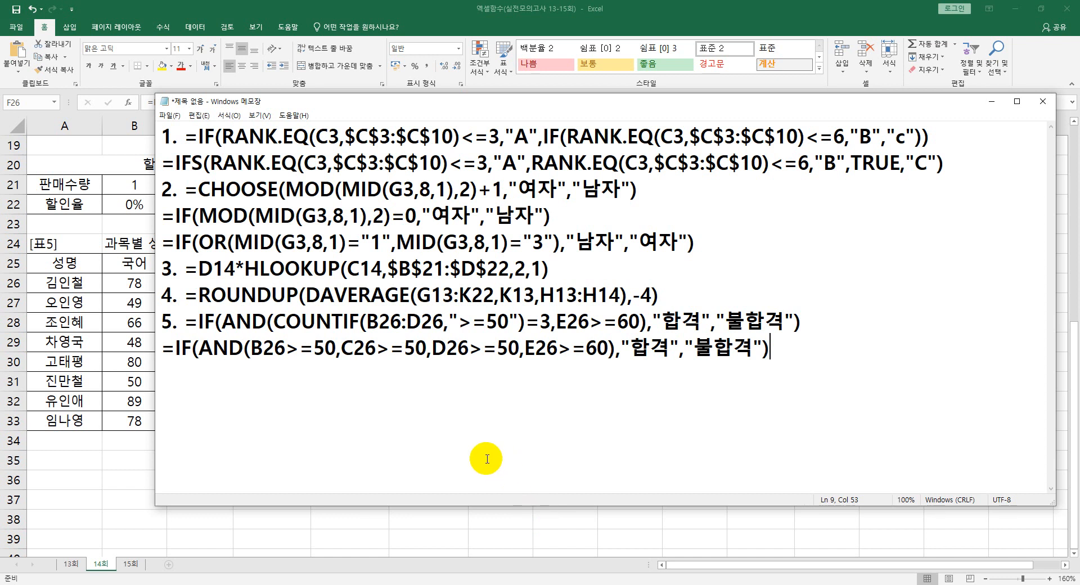
Switch to the 15회 sheet in Excel and select the first 매출액 cell, D3, in 표1
{"action": "left_click", "coordinate": [140, 568]}
{"action": "left_click", "coordinate": [130, 565]}
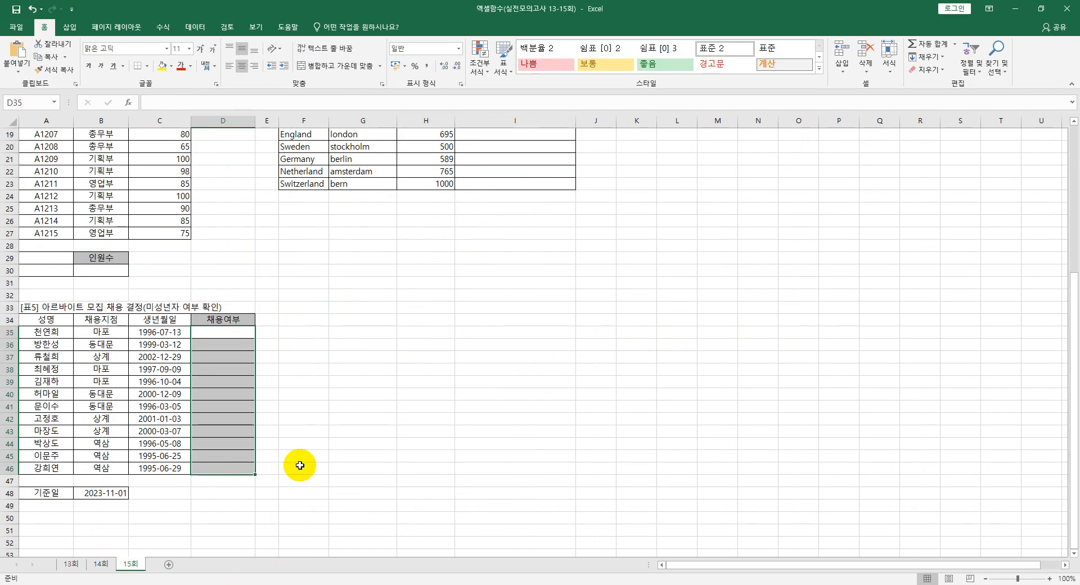
{"action": "left_click", "coordinate": [241, 417]}
{"action": "scroll", "coordinate": [243, 414], "scroll_direction": "up", "scroll_amount": 6}
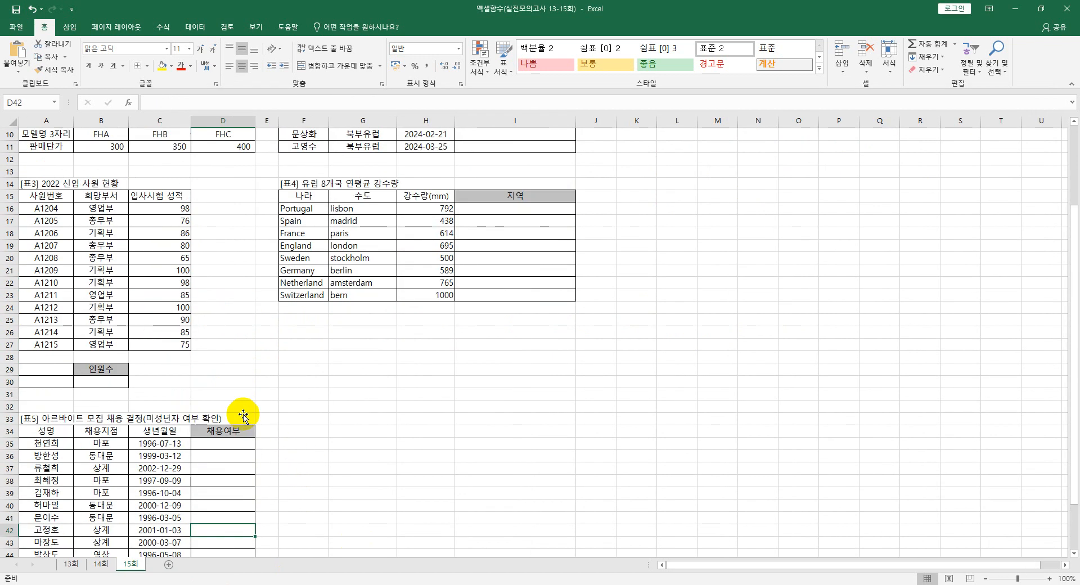
{"action": "left_click", "coordinate": [231, 159]}
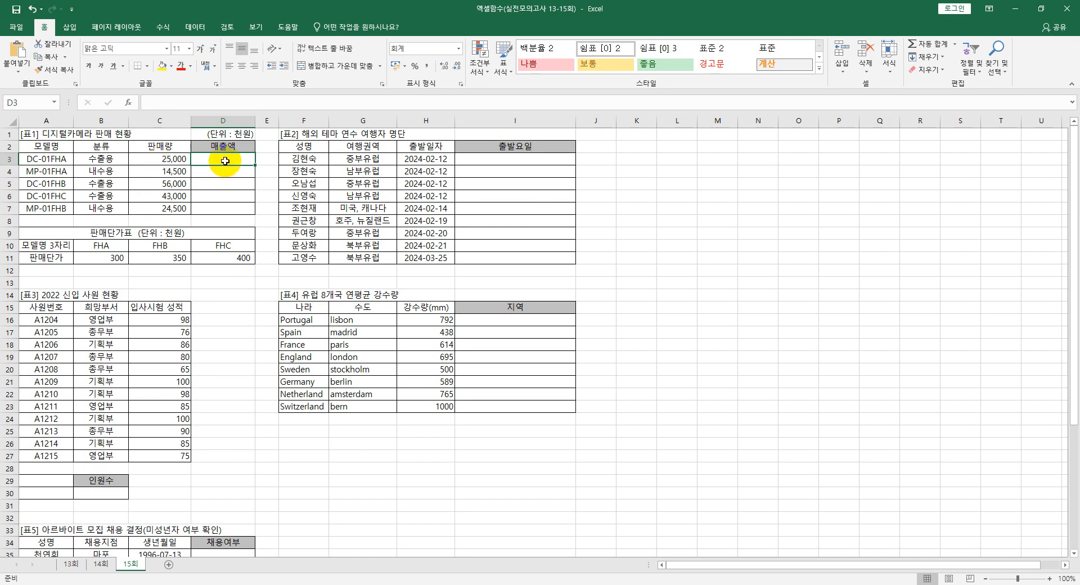
{"action": "type", "text": "="}
{"action": "type", "text": "ㅗ"}
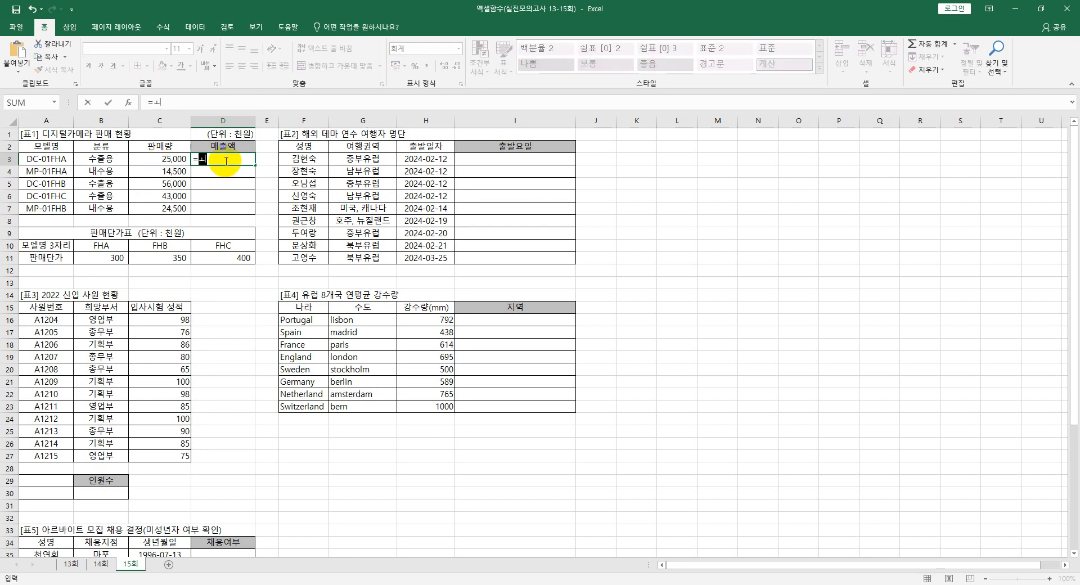
{"action": "type", "text": "hl"}
{"action": "key", "text": "Tab"}
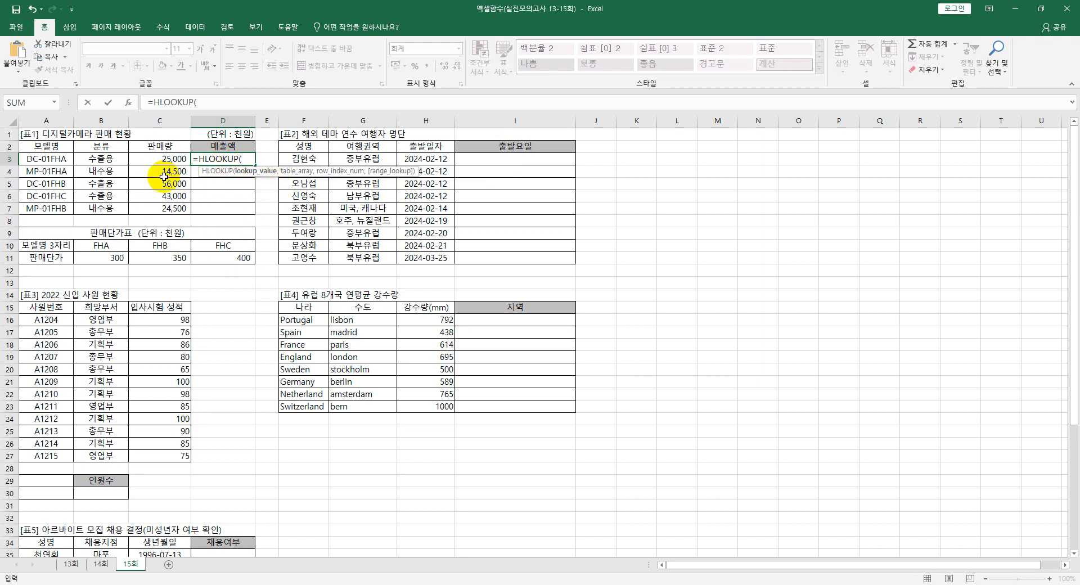
{"action": "type", "text": "ri"}
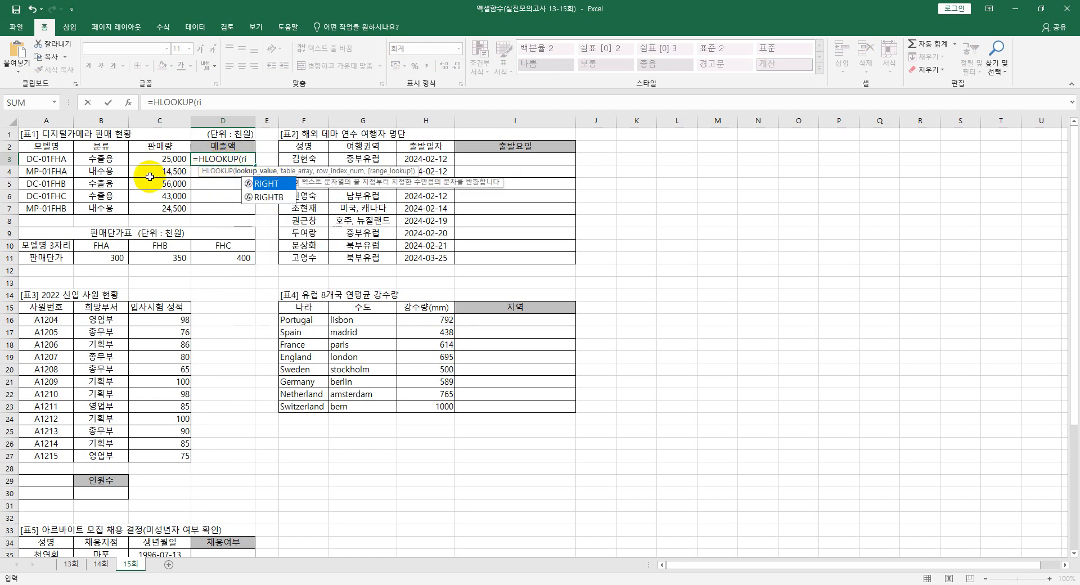
{"action": "key", "text": "Tab"}
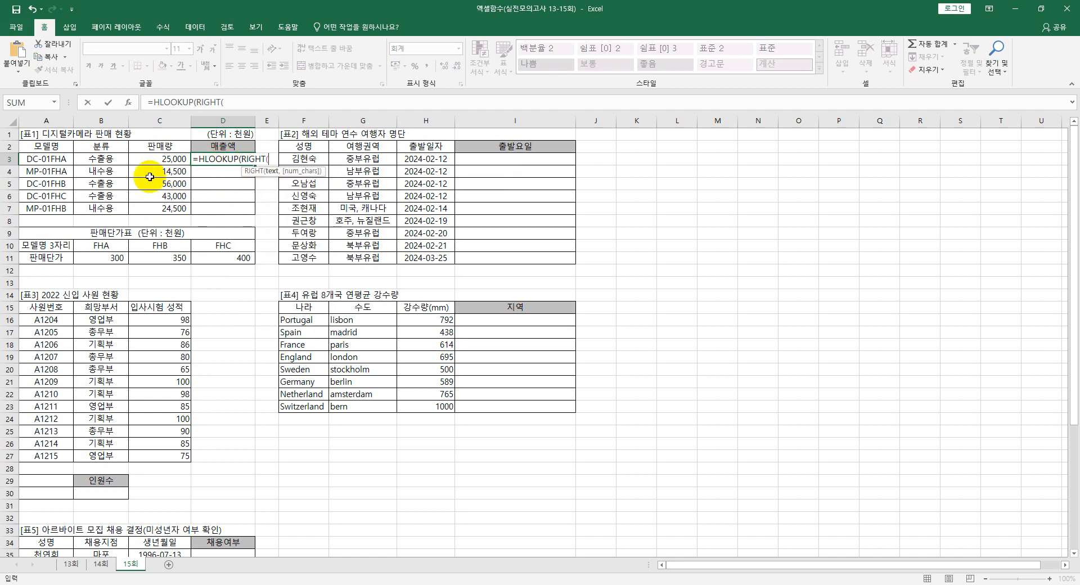
{"action": "left_click", "coordinate": [44, 159]}
{"action": "key", "text": "Escape"}
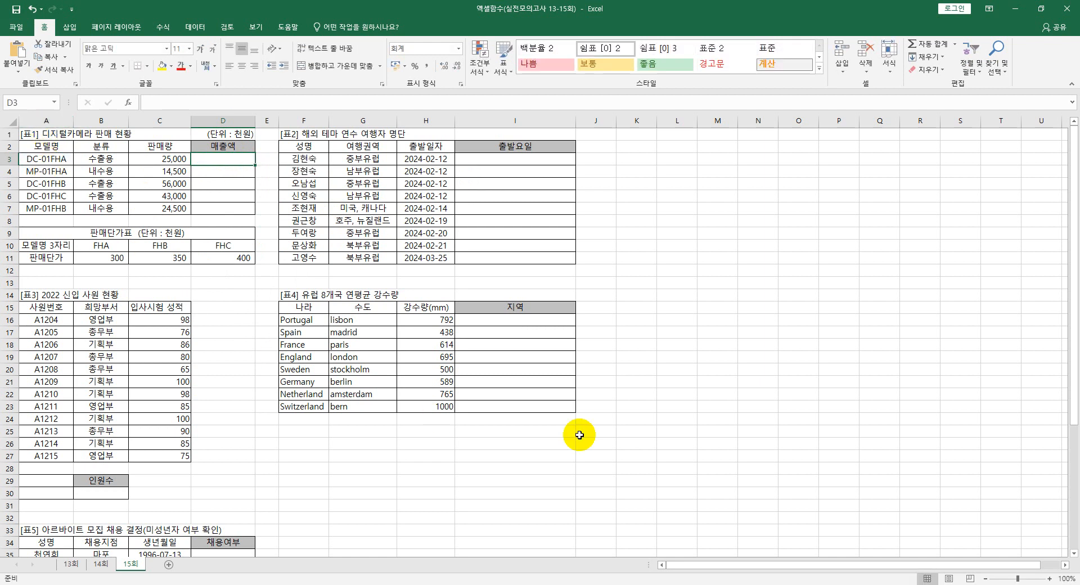
Begin the 매출액 formula in D3 with HLOOKUP, using RIGHT(A3,3) as the lookup value
{"action": "left_click", "coordinate": [1049, 579]}
{"action": "left_click", "coordinate": [1049, 579]}
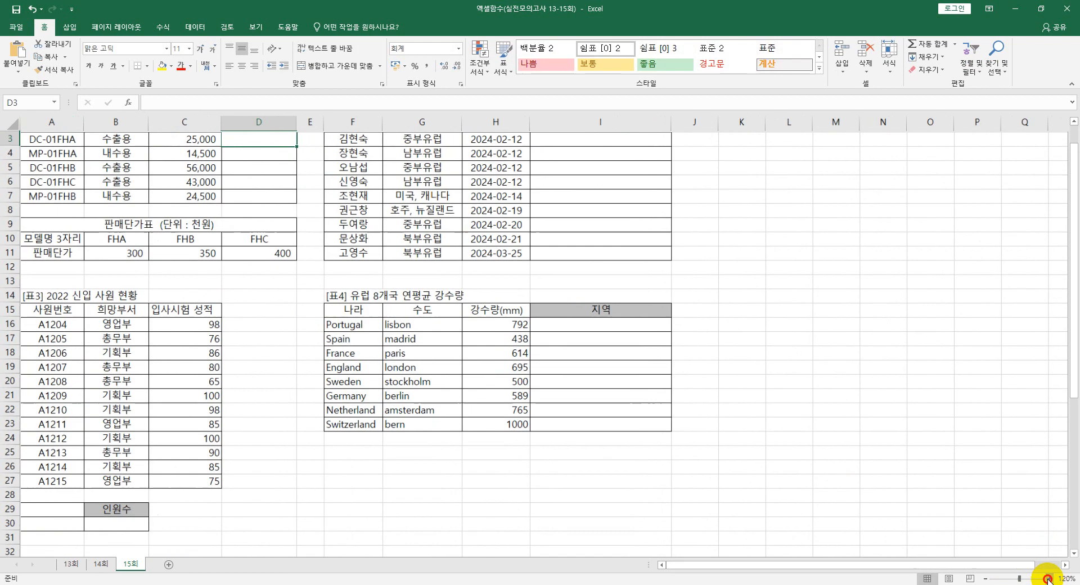
{"action": "left_click", "coordinate": [1049, 579]}
{"action": "left_click", "coordinate": [1049, 578]}
{"action": "left_click", "coordinate": [1049, 579]}
{"action": "scroll", "coordinate": [795, 441], "scroll_direction": "up", "scroll_amount": 1}
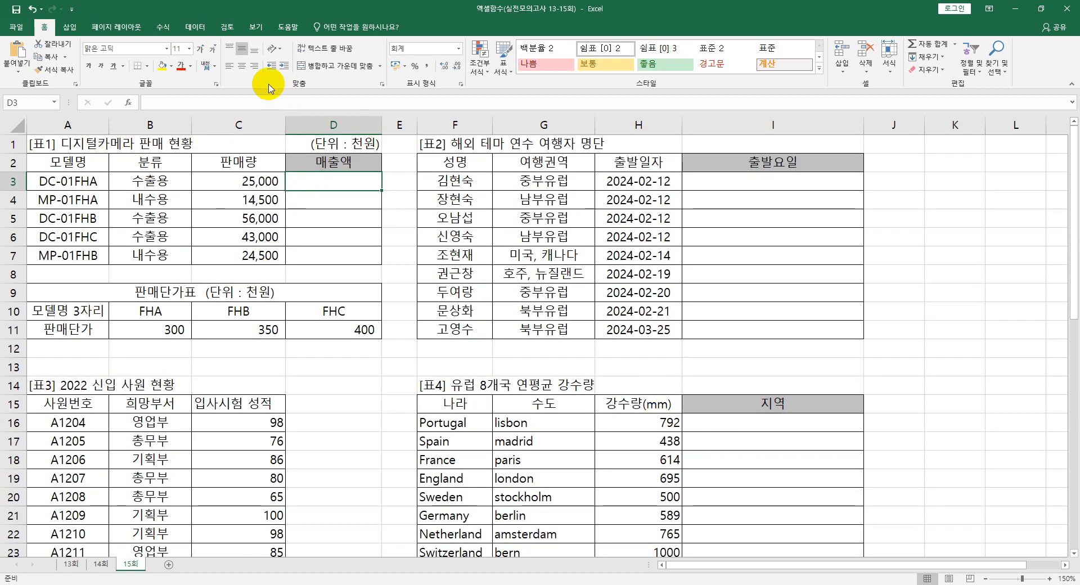
{"action": "left_click", "coordinate": [233, 68]}
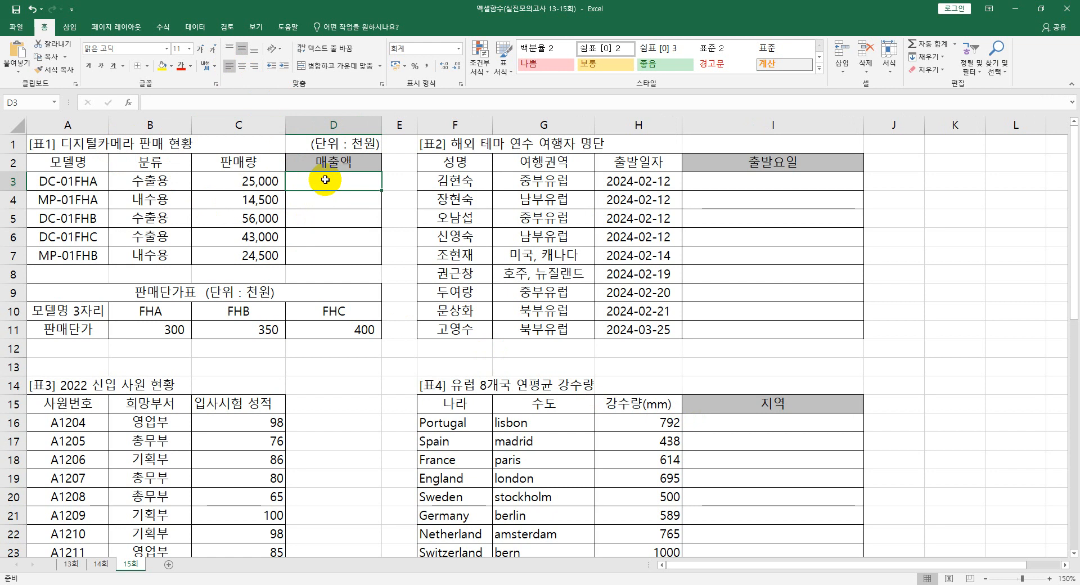
{"action": "type", "text": "=hl"}
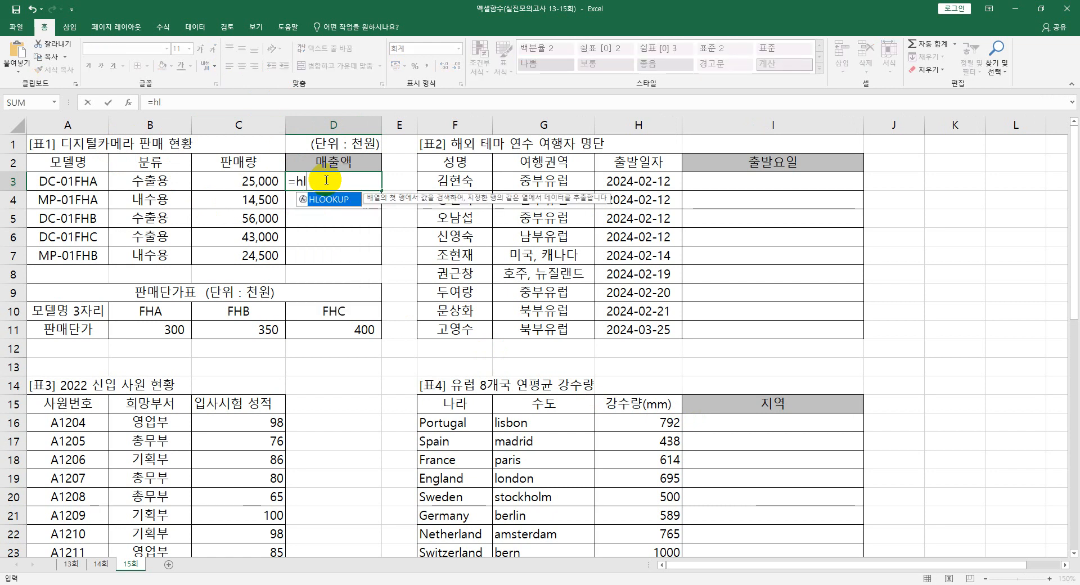
{"action": "key", "text": "Tab"}
{"action": "type", "text": "ri"}
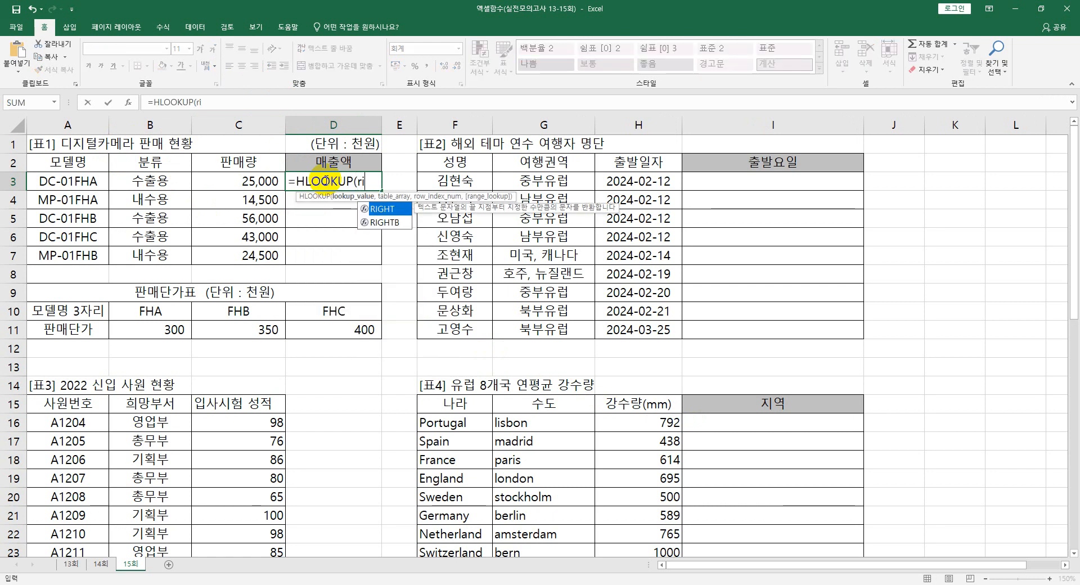
{"action": "key", "text": "Tab"}
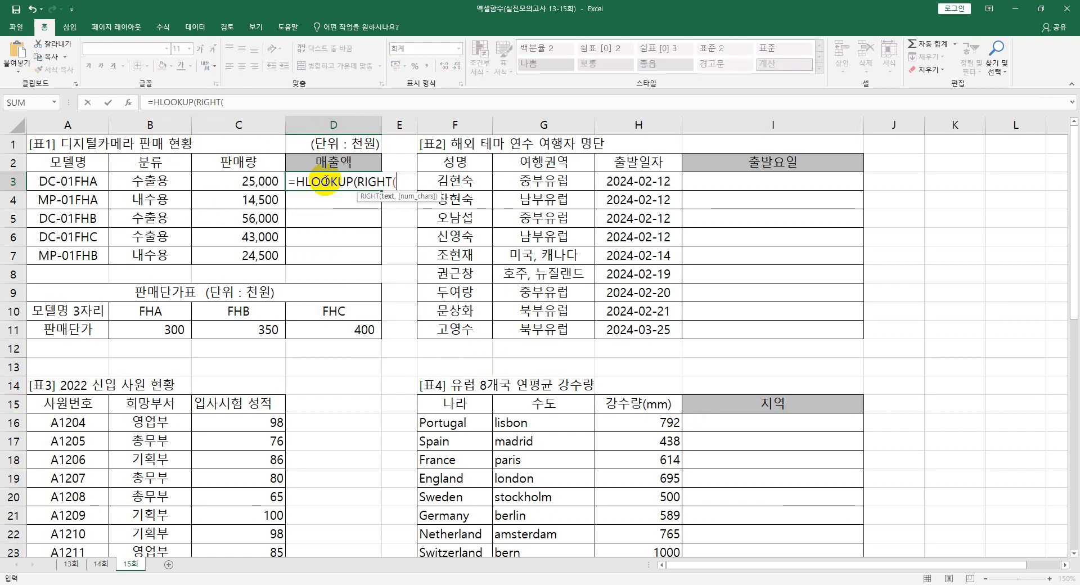
{"action": "left_click", "coordinate": [82, 182]}
{"action": "type", "text": ","}
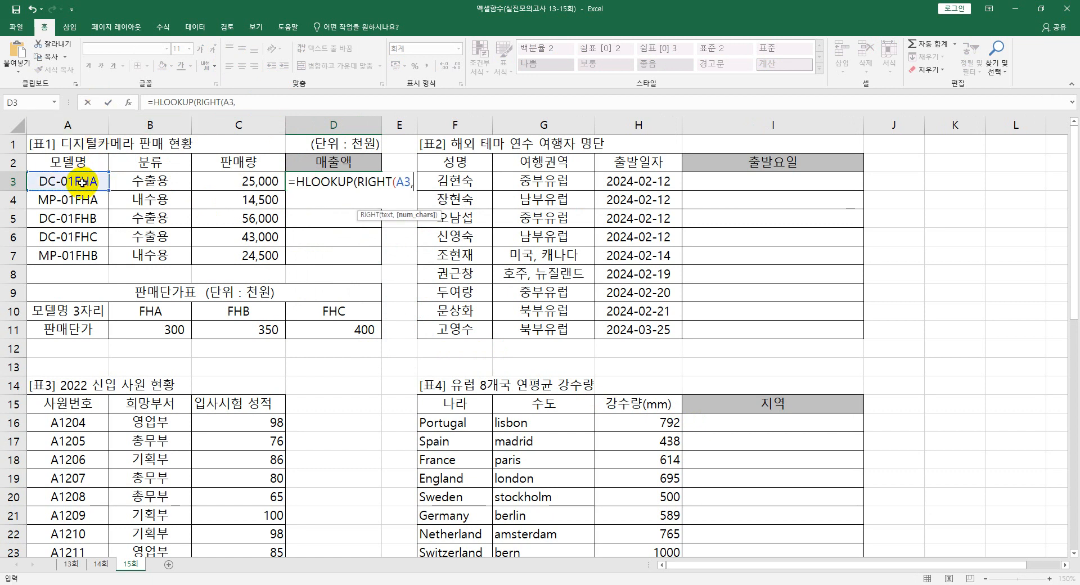
{"action": "type", "text": "3"}
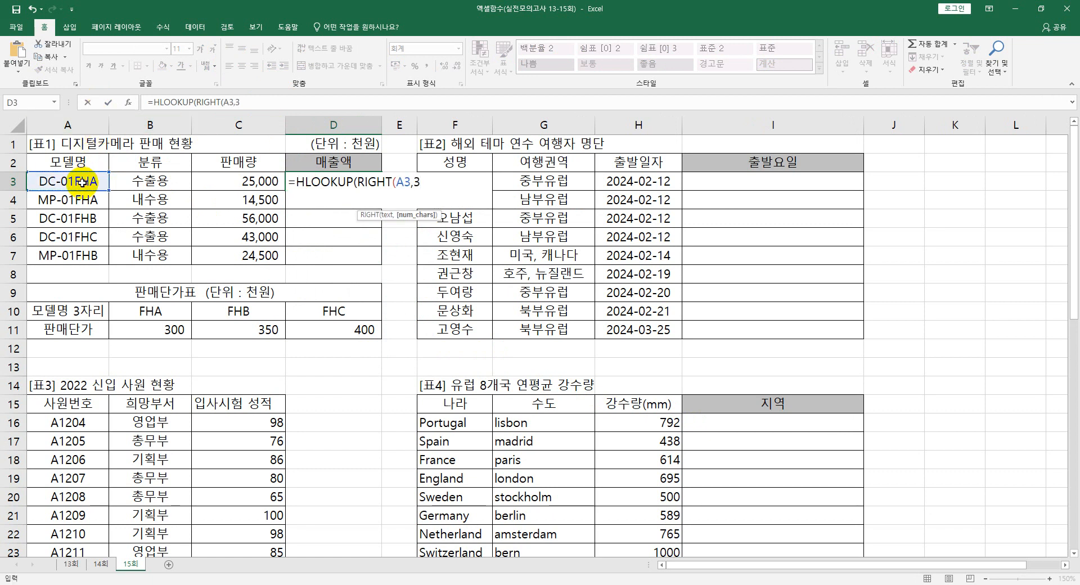
{"action": "type", "text": ")"}
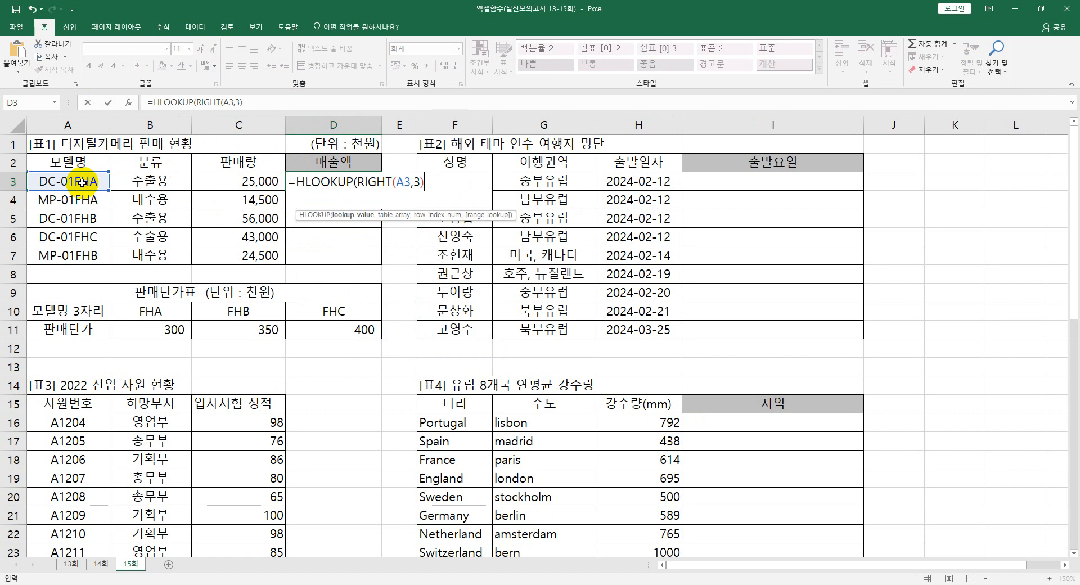
Complete the HLOOKUP arguments with the absolute range $B$10:$D$11, row index 2 and 0 for exact match
{"action": "type", "text": ","}
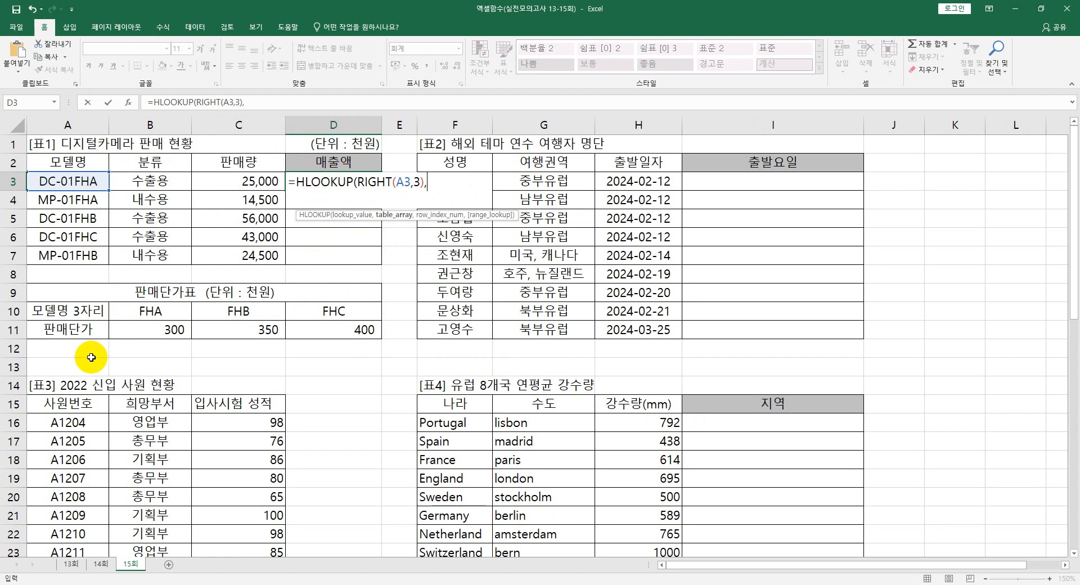
{"action": "left_click", "coordinate": [127, 308]}
{"action": "left_click_drag", "start_coordinate": [127, 309], "coordinate": [320, 335]}
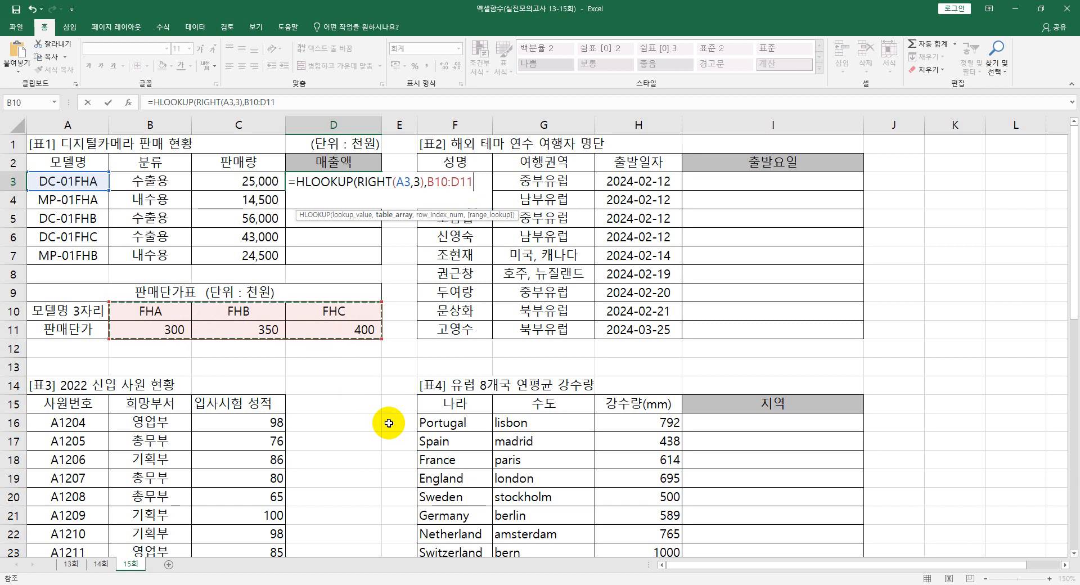
{"action": "key", "text": "F4"}
{"action": "type", "text": ",2,"}
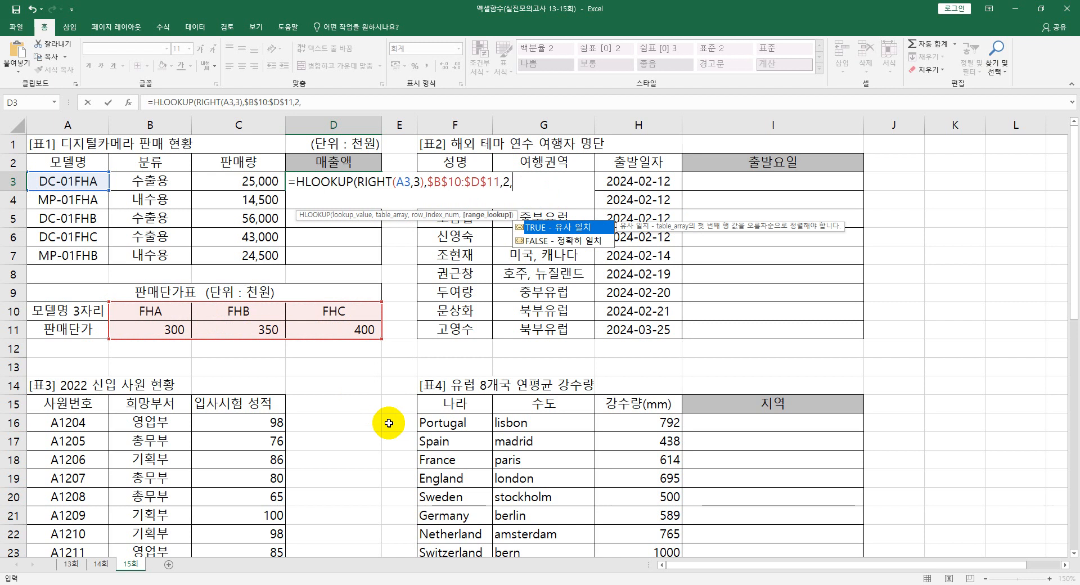
{"action": "type", "text": "0)"}
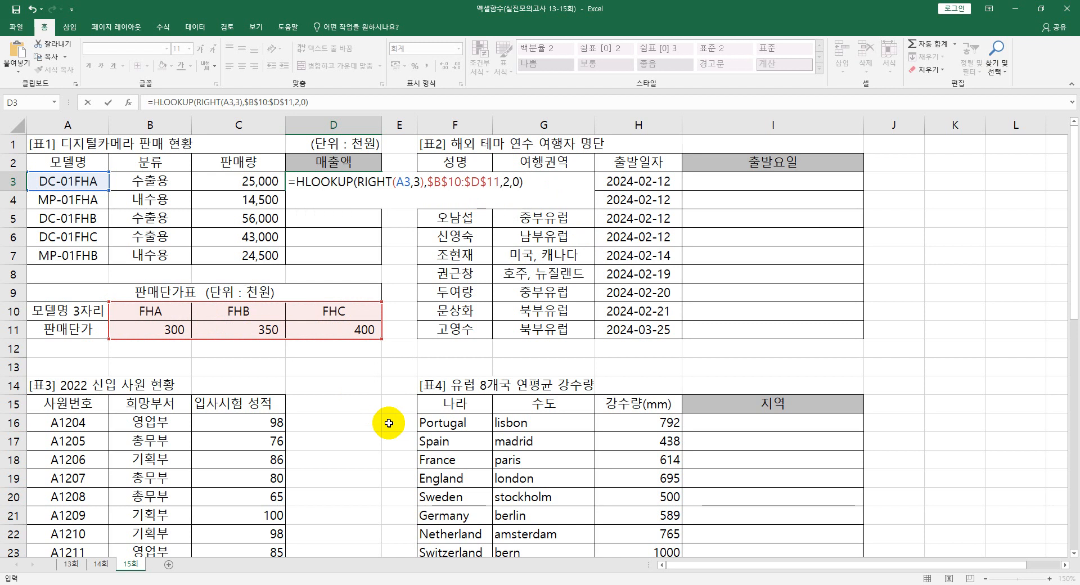
Multiply the HLOOKUP result by the sales quantity in C3, enter the formula and fill it down to D7
{"action": "type", "text": "*"}
{"action": "left_click", "coordinate": [239, 180]}
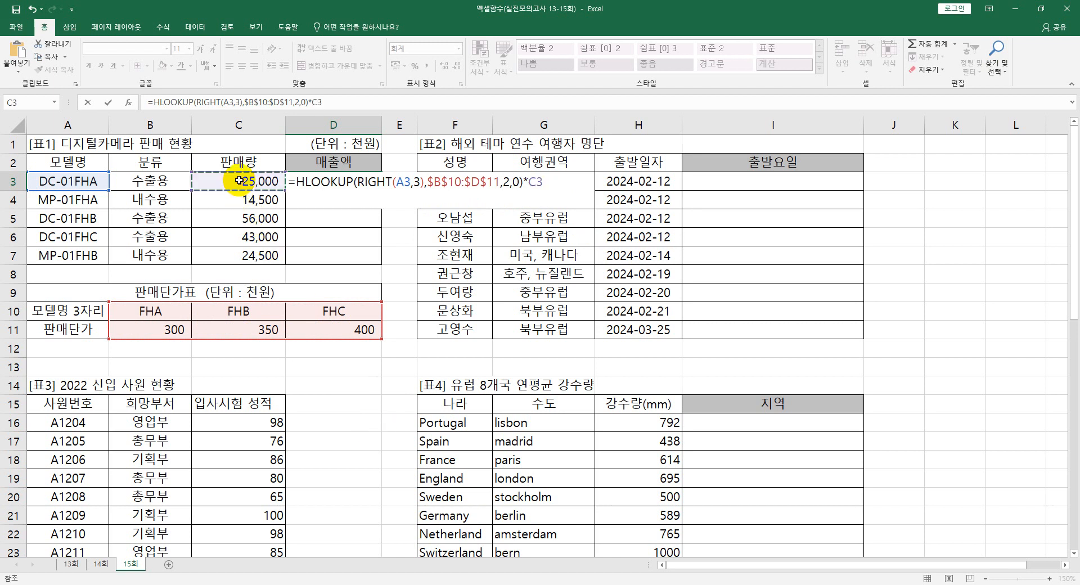
{"action": "key", "text": "Return"}
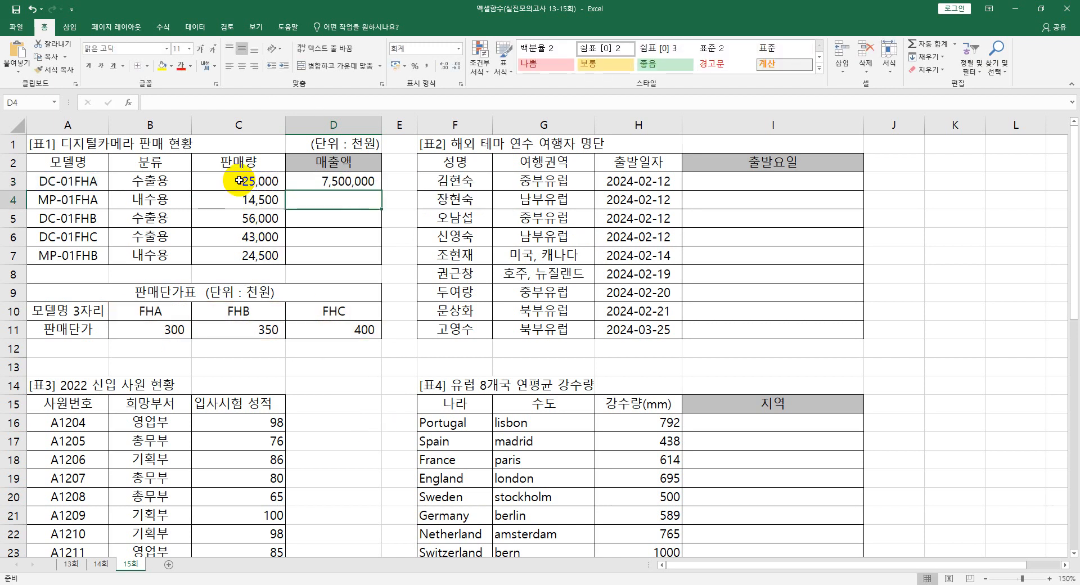
{"action": "left_click", "coordinate": [332, 182]}
{"action": "left_click_drag", "start_coordinate": [383, 189], "coordinate": [373, 260]}
Enter =WEEKDAY(H3,1) in the first 출발요일 cell, I3, of 표2
{"action": "left_click", "coordinate": [800, 180]}
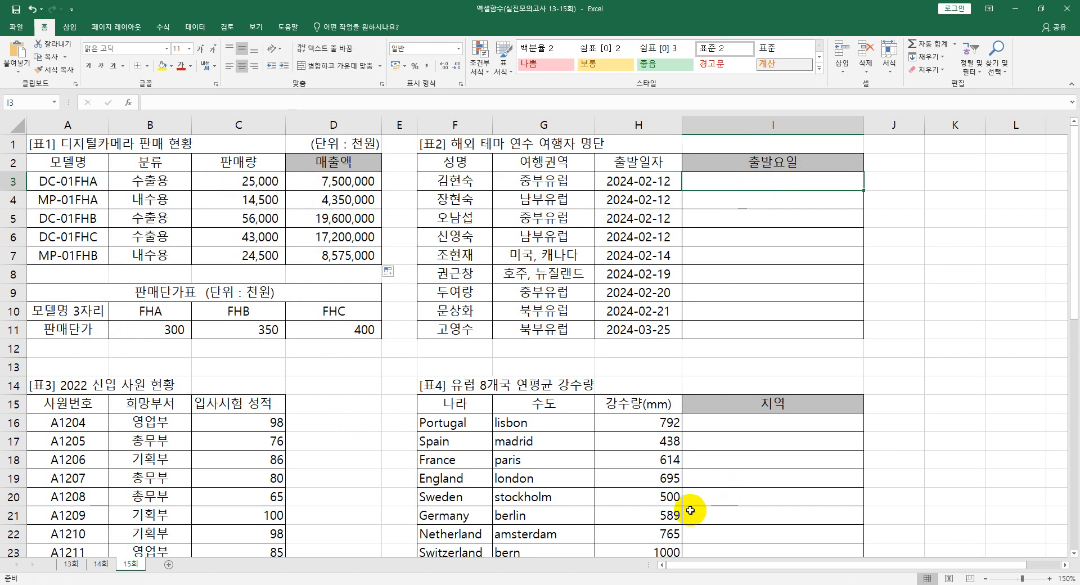
{"action": "left_click", "coordinate": [461, 584]}
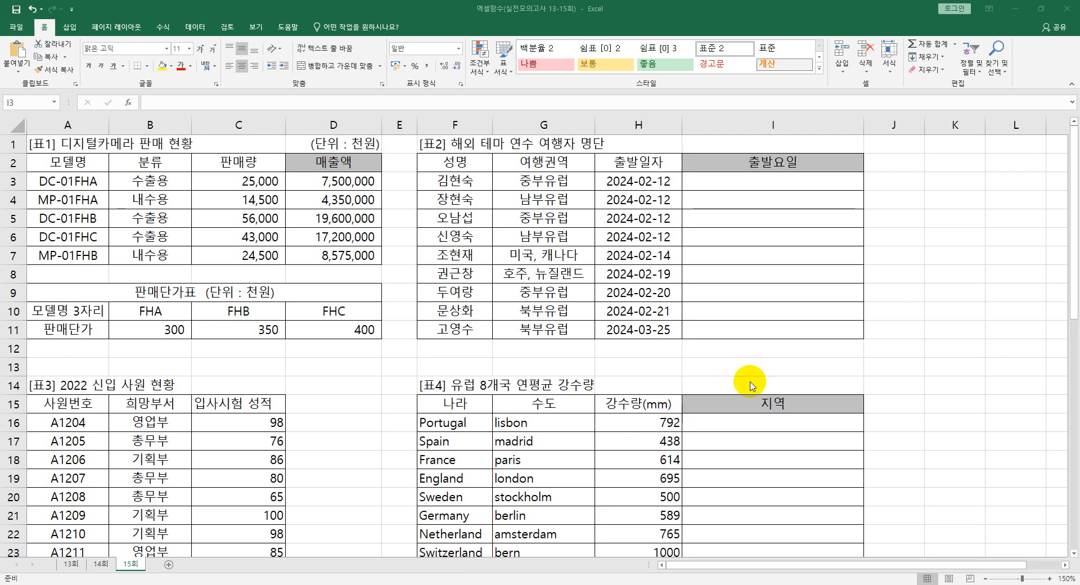
{"action": "left_click", "coordinate": [811, 182]}
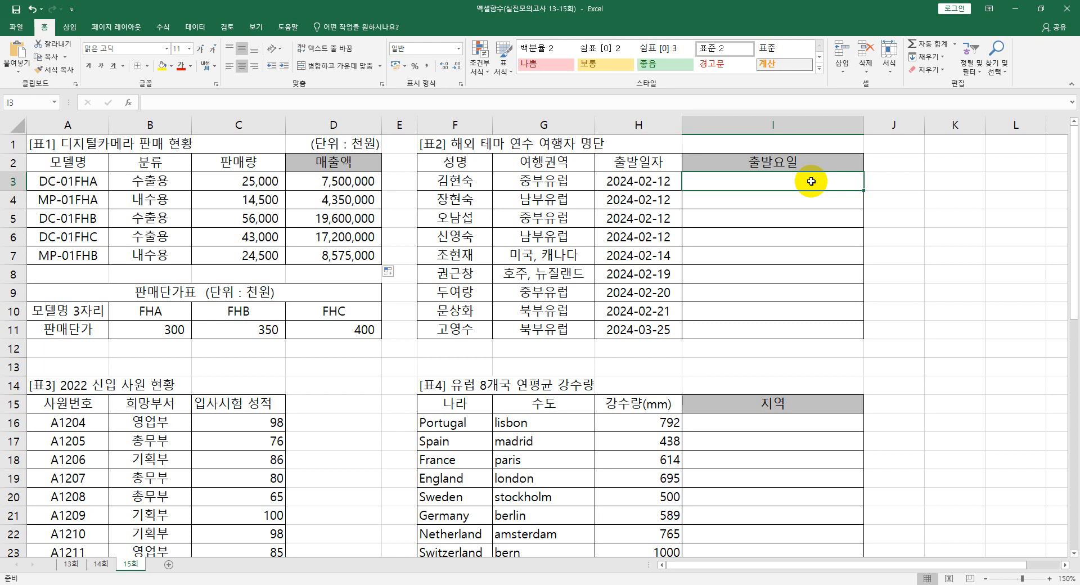
{"action": "type", "text": "=w"}
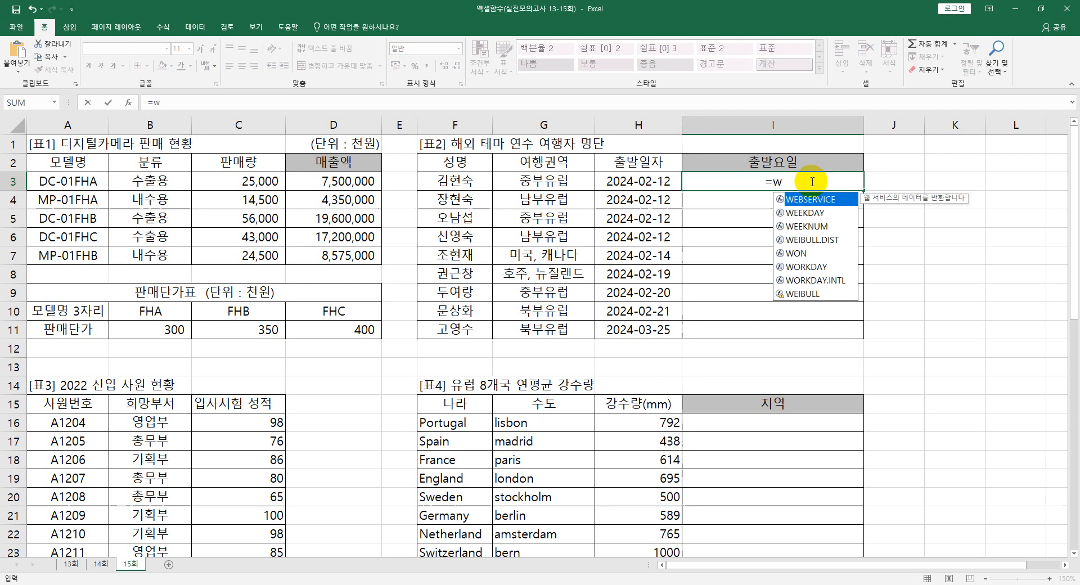
{"action": "type", "text": "e"}
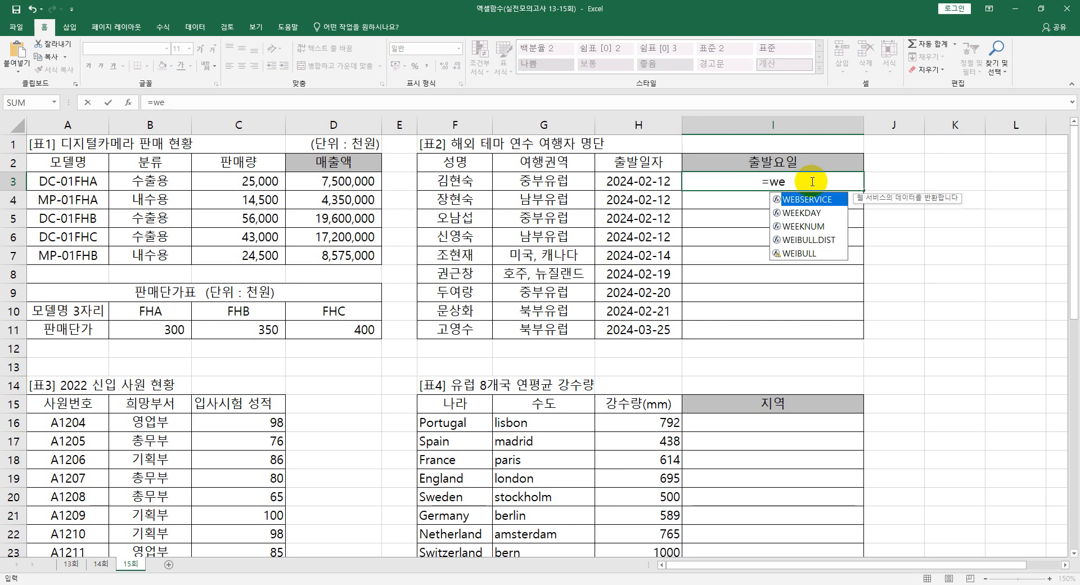
{"action": "key", "text": "Down"}
{"action": "key", "text": "Tab"}
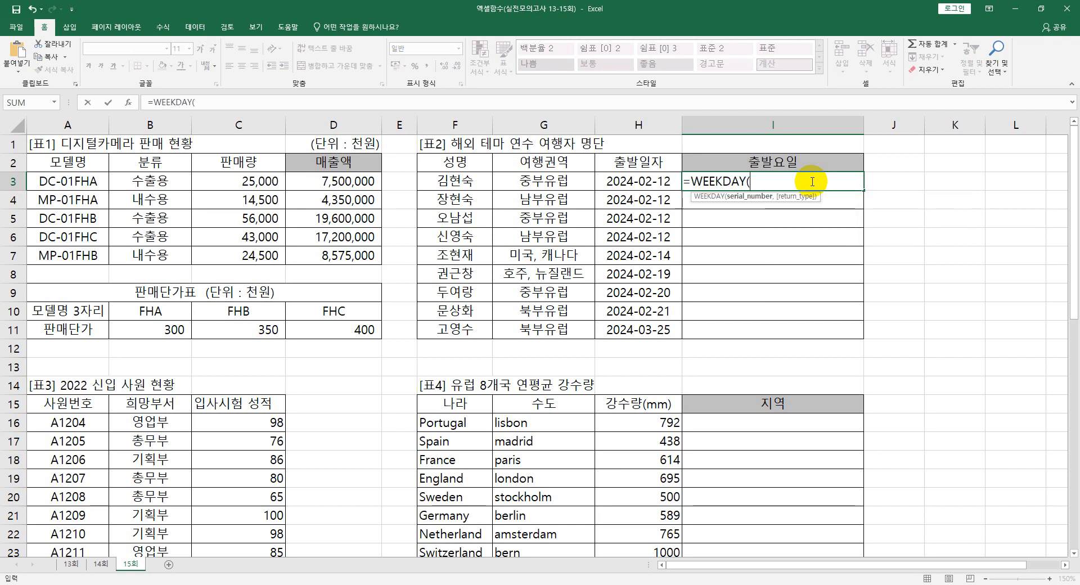
{"action": "left_click", "coordinate": [633, 180]}
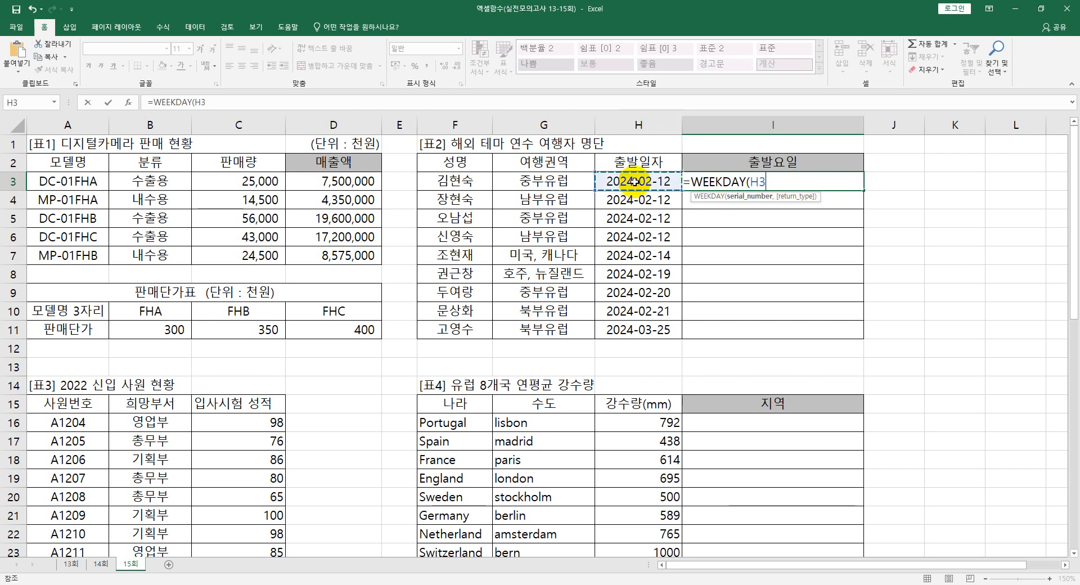
{"action": "type", "text": ","}
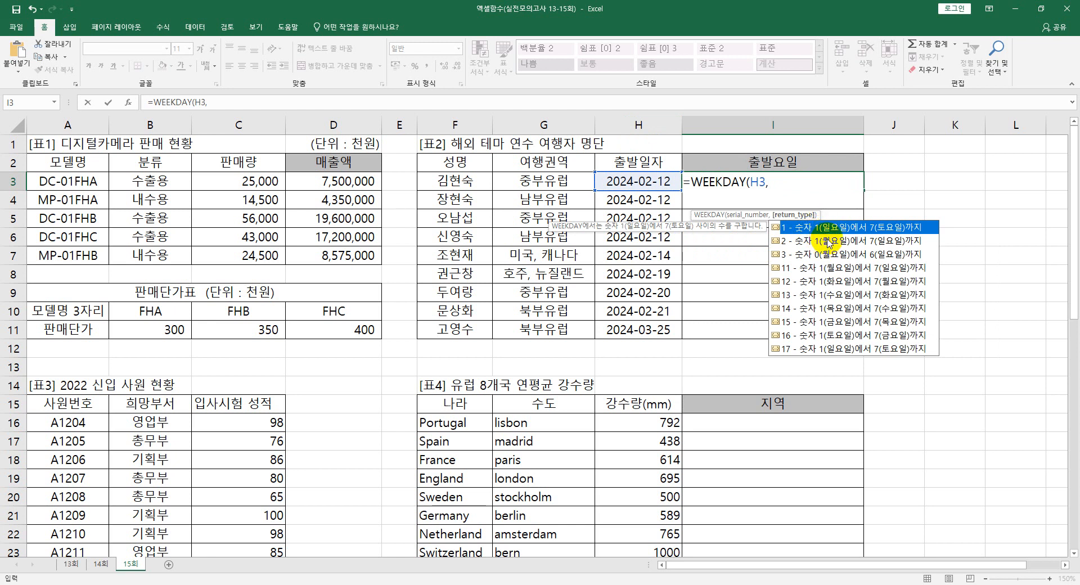
{"action": "type", "text": "1)"}
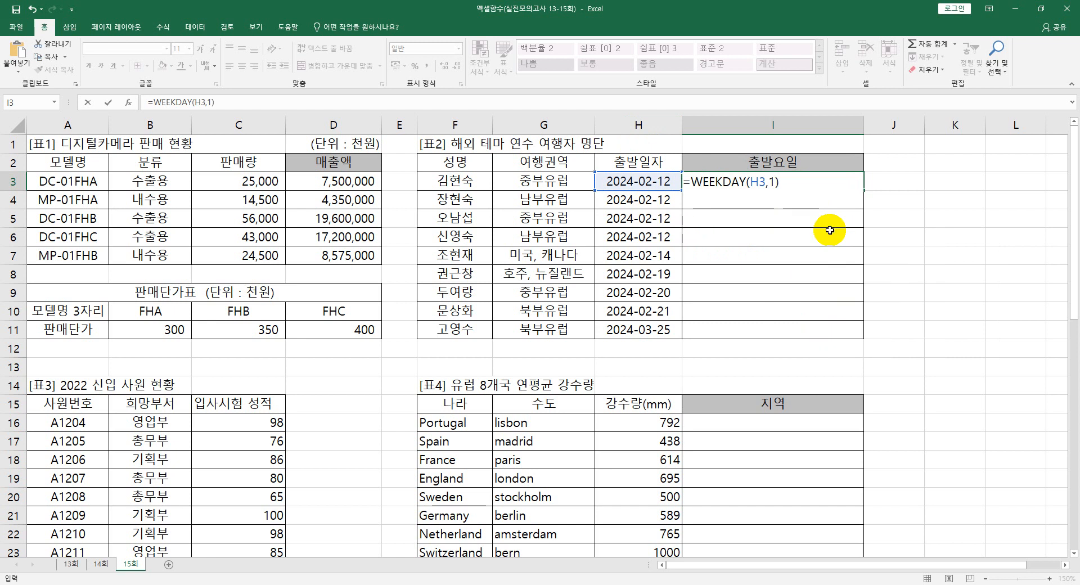
{"action": "key", "text": "Return"}
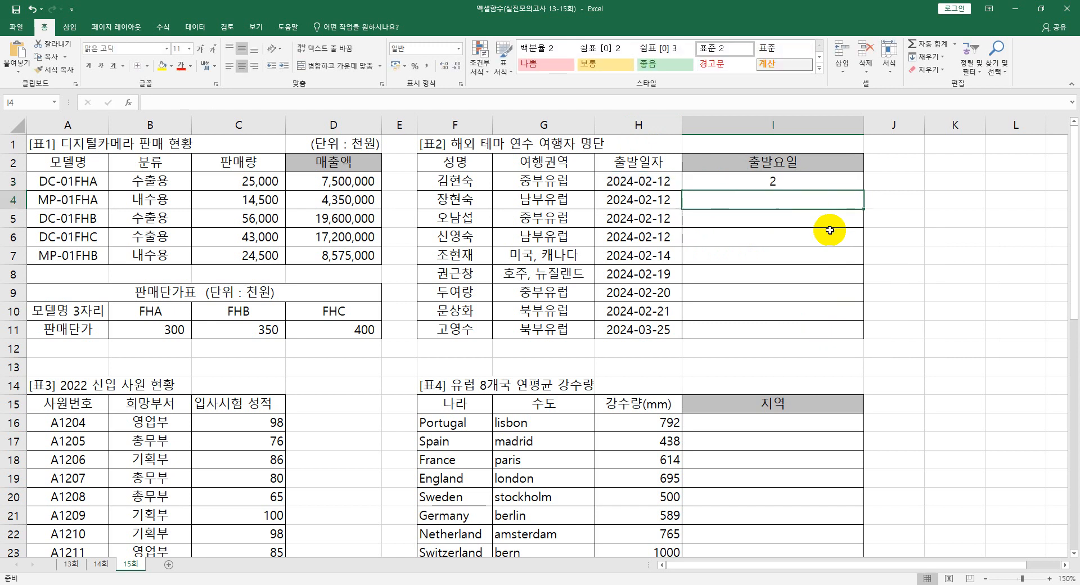
Edit the formula in I3 to wrap the WEEKDAY function inside a CHOOSE function
{"action": "left_click", "coordinate": [813, 182]}
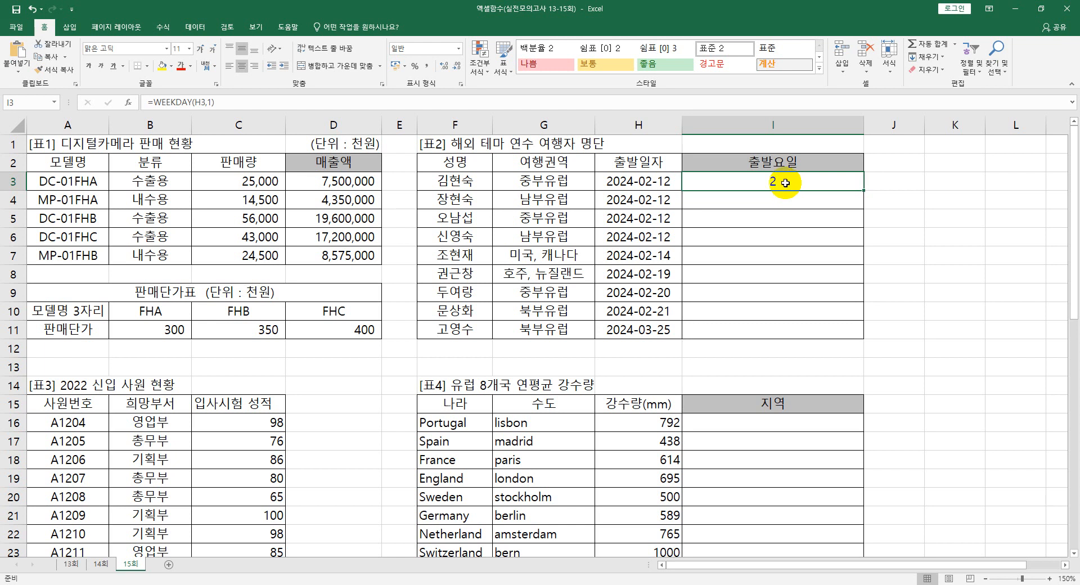
{"action": "double_click", "coordinate": [762, 184]}
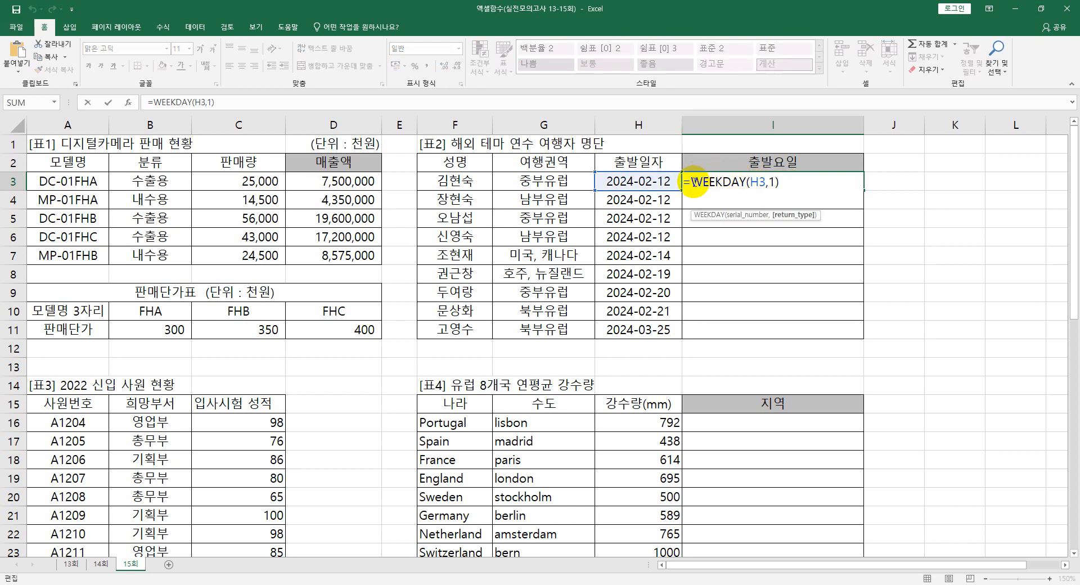
{"action": "left_click", "coordinate": [698, 179]}
{"action": "type", "text": "cho"}
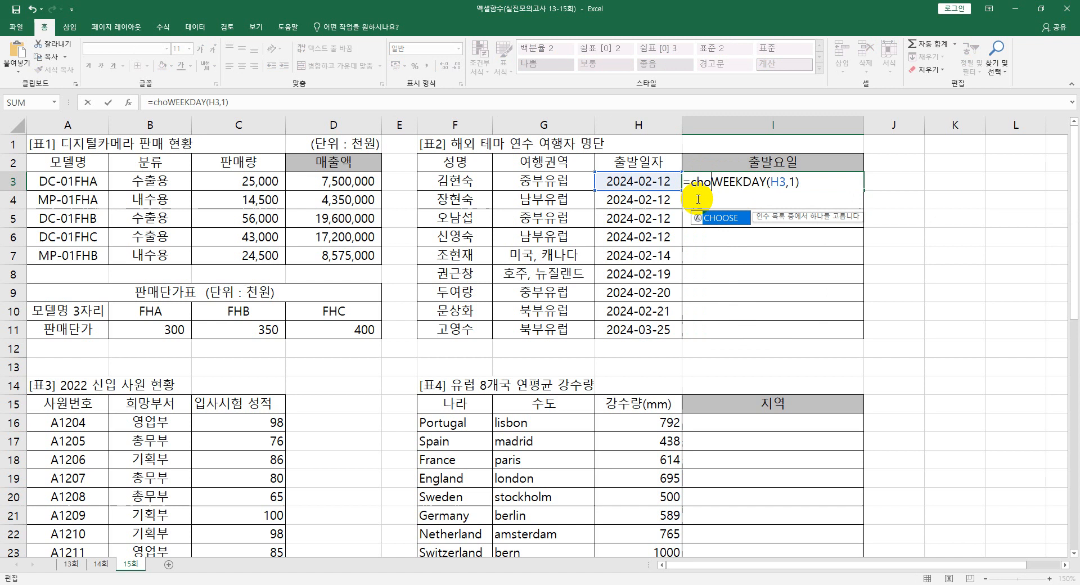
{"action": "key", "text": "Tab"}
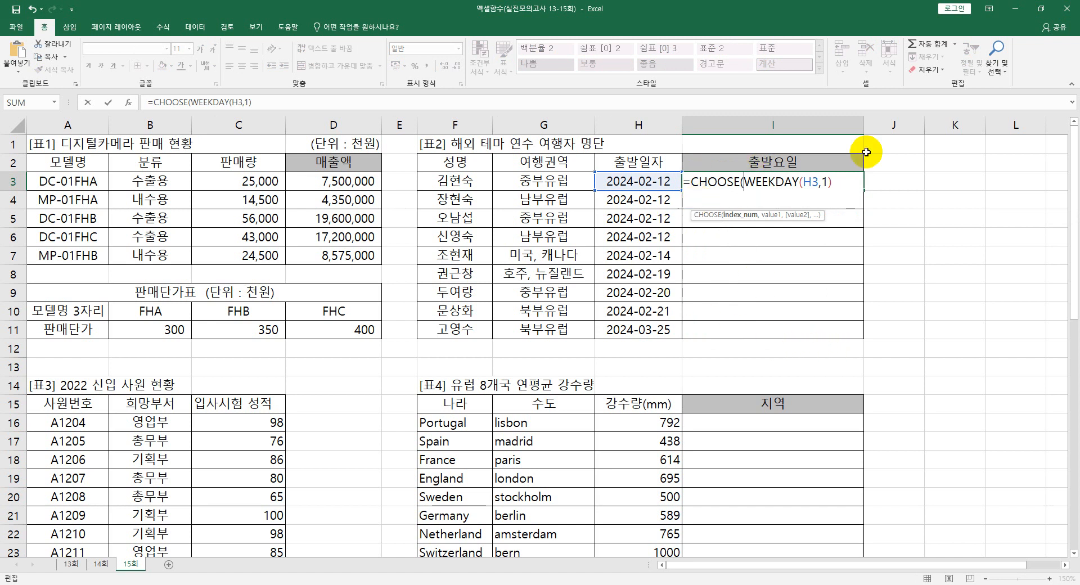
Open the function arguments dialog for the I3 formula, place it clear of the cell and switch it to CHOOSE
{"action": "left_click", "coordinate": [129, 103]}
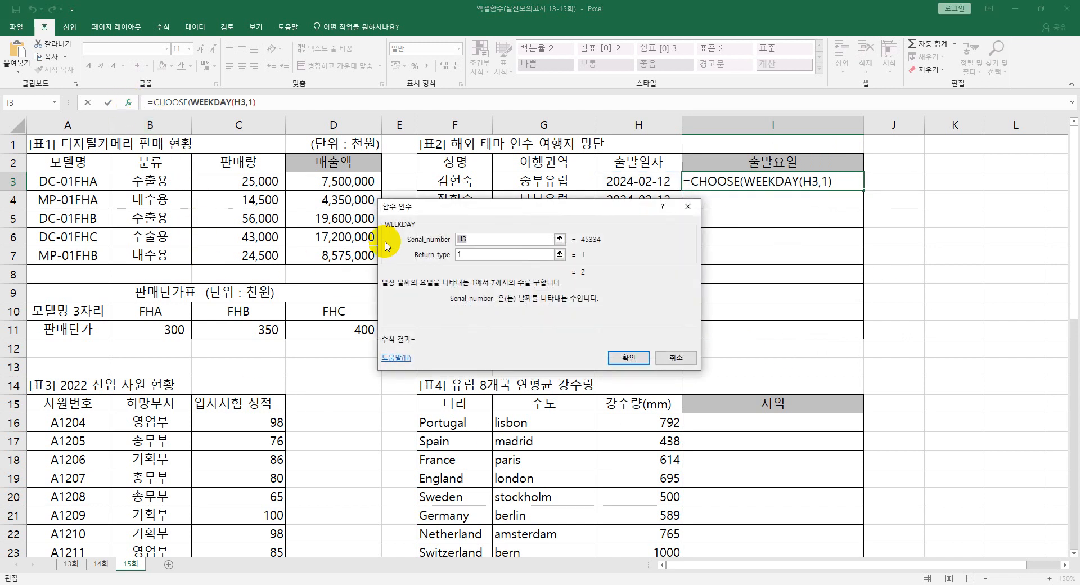
{"action": "left_click_drag", "start_coordinate": [412, 213], "coordinate": [624, 215]}
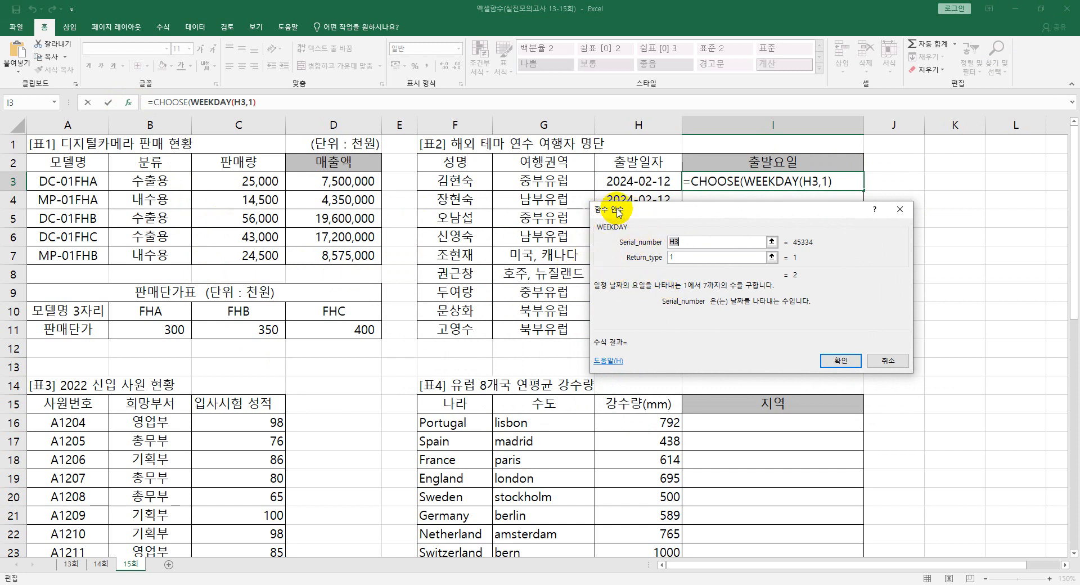
{"action": "left_click_drag", "start_coordinate": [630, 212], "coordinate": [357, 230]}
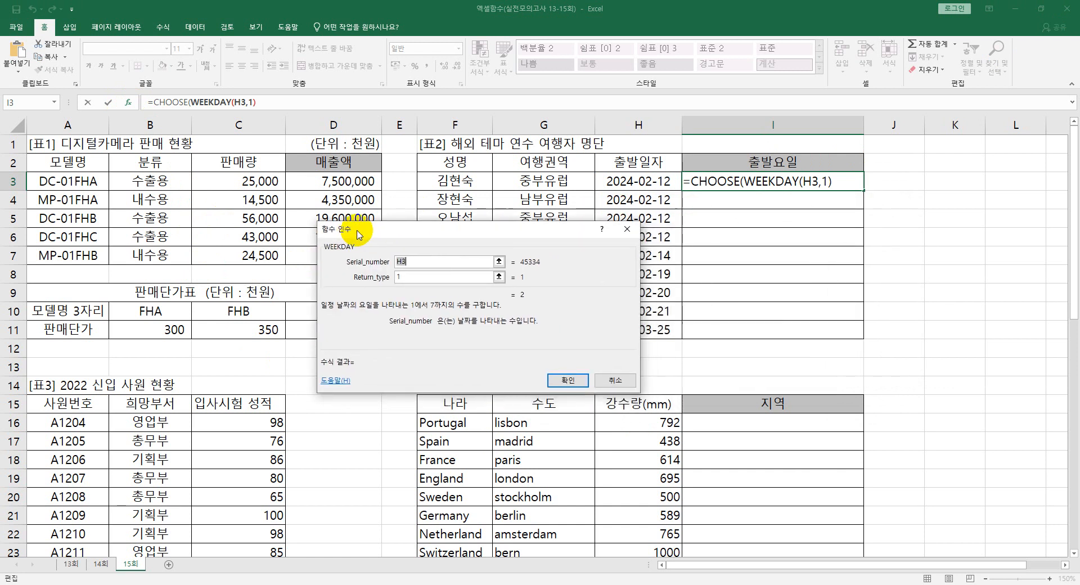
{"action": "left_click", "coordinate": [176, 102]}
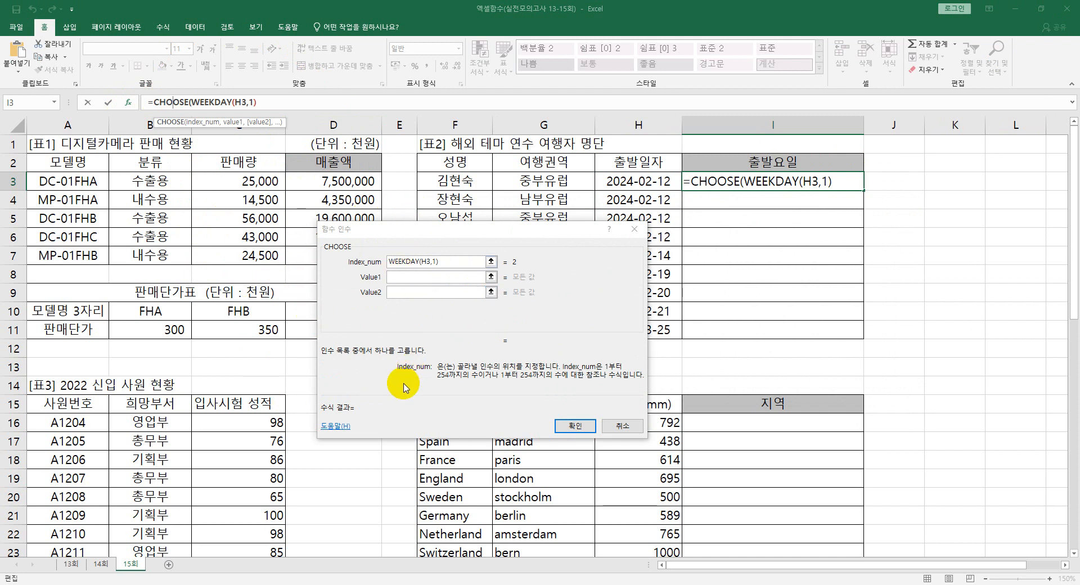
Enter "일요일", "월요일" and "화요일" as the CHOOSE function's Value1, Value2 and Value3
{"action": "left_click", "coordinate": [398, 276]}
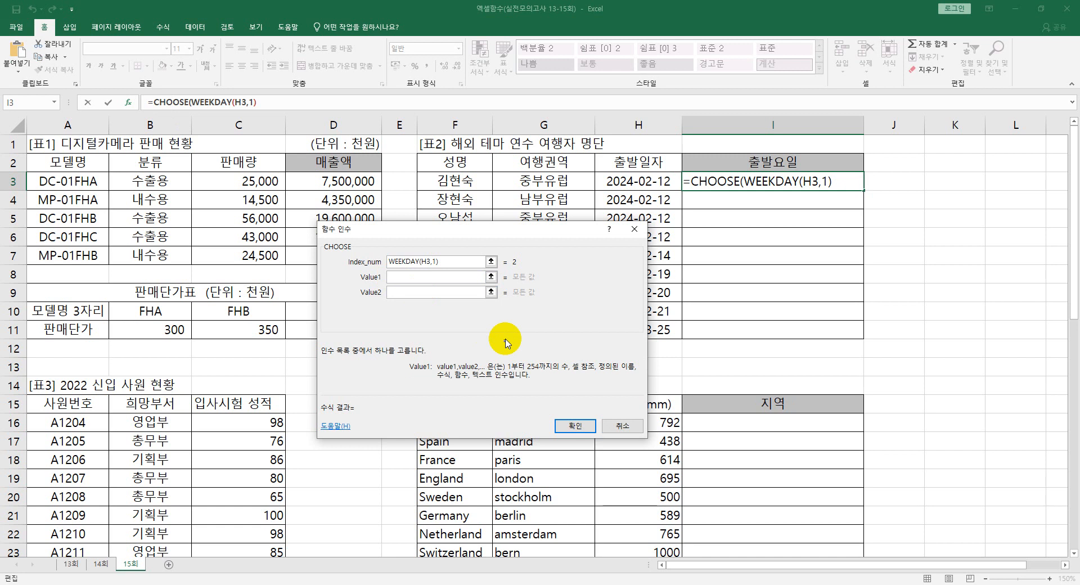
{"action": "type", "text": "일요일"}
{"action": "key", "text": "Tab"}
{"action": "type", "text": "월용"}
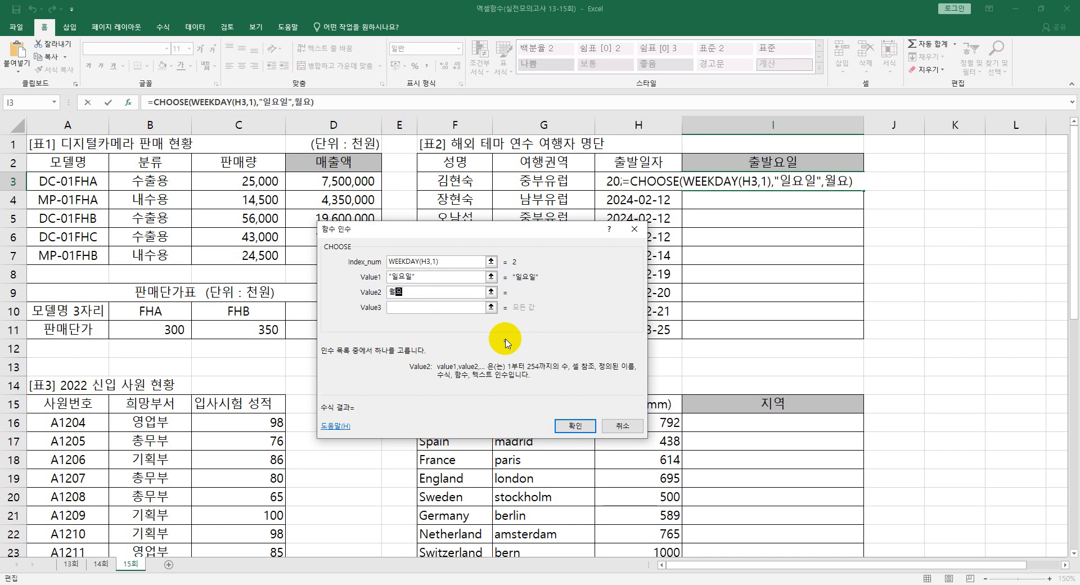
{"action": "key", "text": "BackSpace"}
{"action": "key", "text": "BackSpace"}
{"action": "key", "text": "BackSpace"}
{"action": "type", "text": "요일"}
{"action": "key", "text": "Tab"}
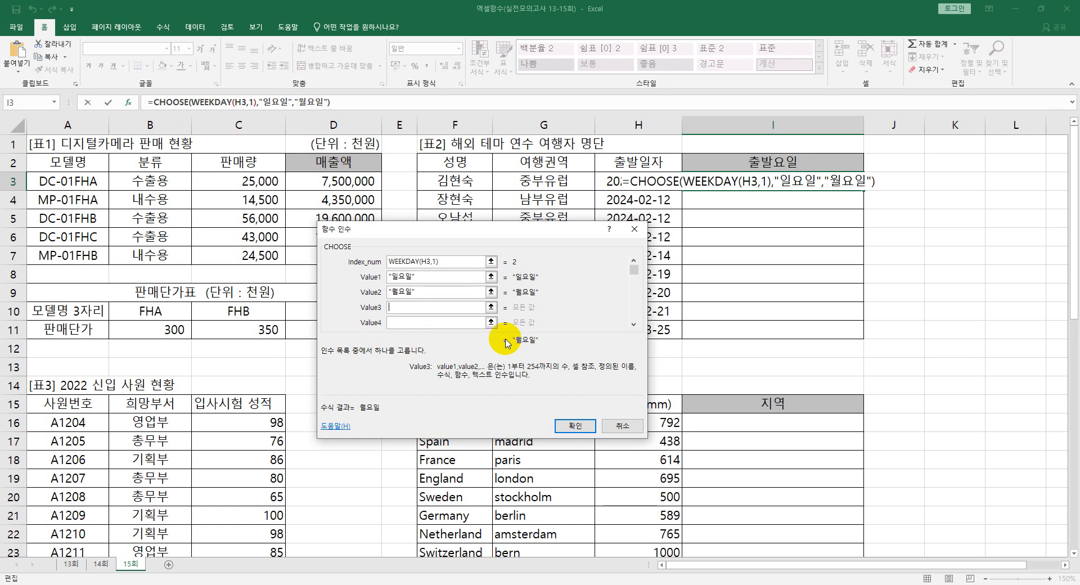
{"action": "type", "text": "화용"}
{"action": "type", "text": "일"}
{"action": "key", "text": "Tab"}
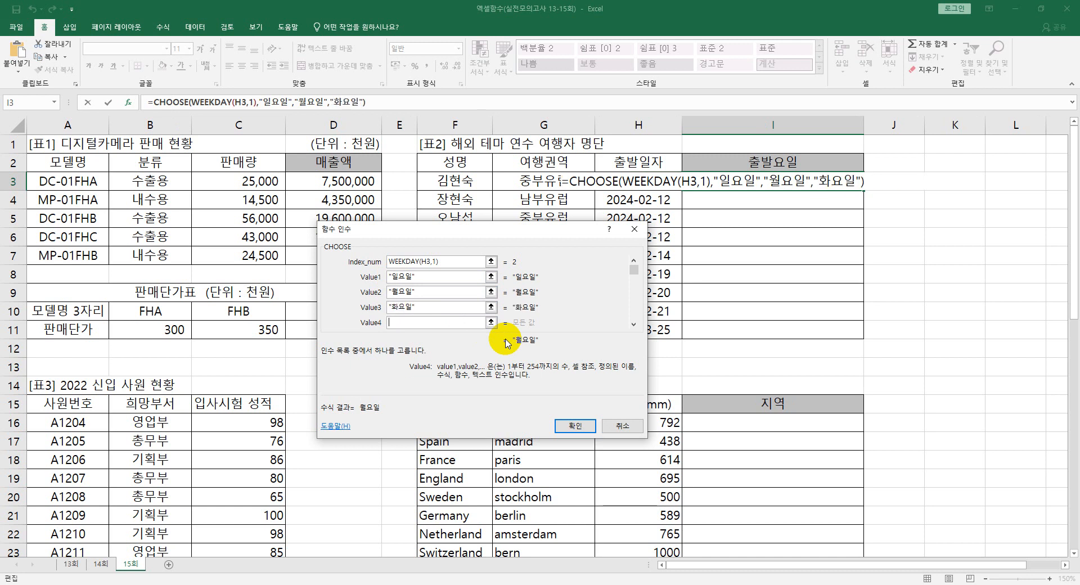
Set the CHOOSE function's Value4 to Value7 to "수요일", "목요일", "금요일" and "토요일", and fill the confirmed formula down to I11
{"action": "type", "text": "수요일"}
{"action": "key", "text": "Tab"}
{"action": "type", "text": "목"}
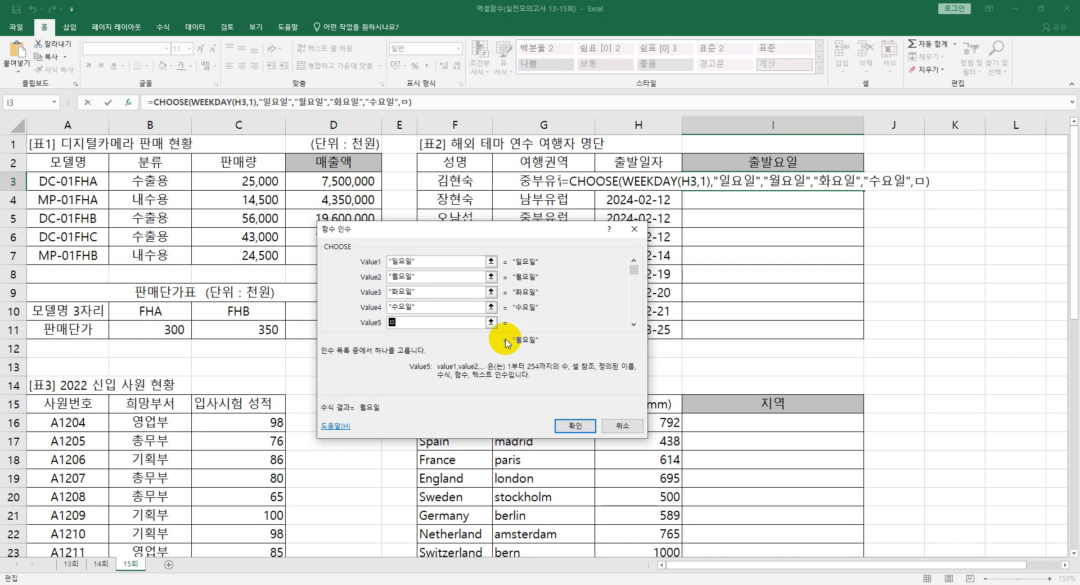
{"action": "type", "text": "요일"}
{"action": "key", "text": "Tab"}
{"action": "type", "text": "금요일"}
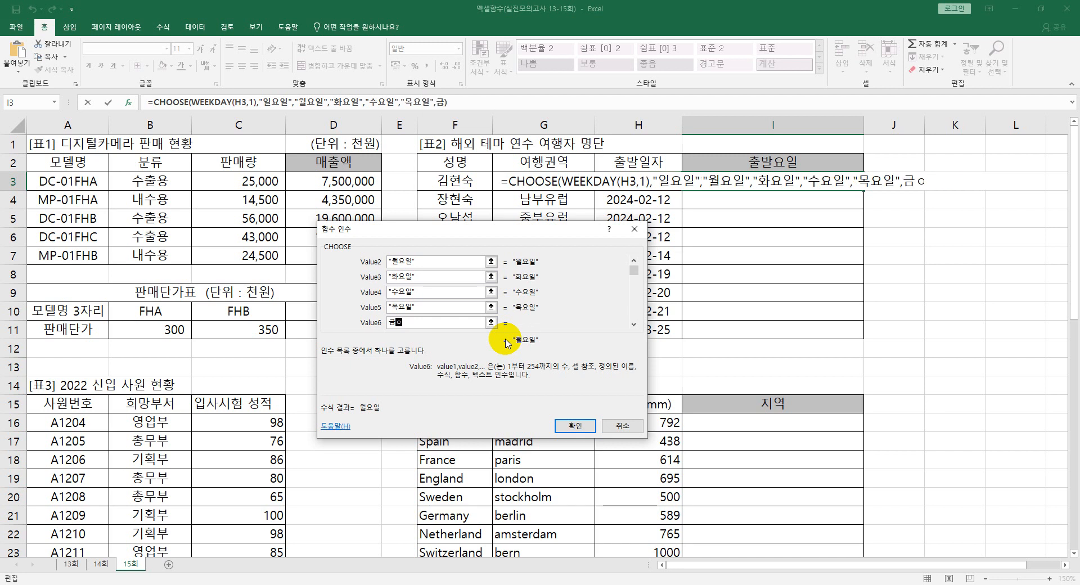
{"action": "key", "text": "Tab"}
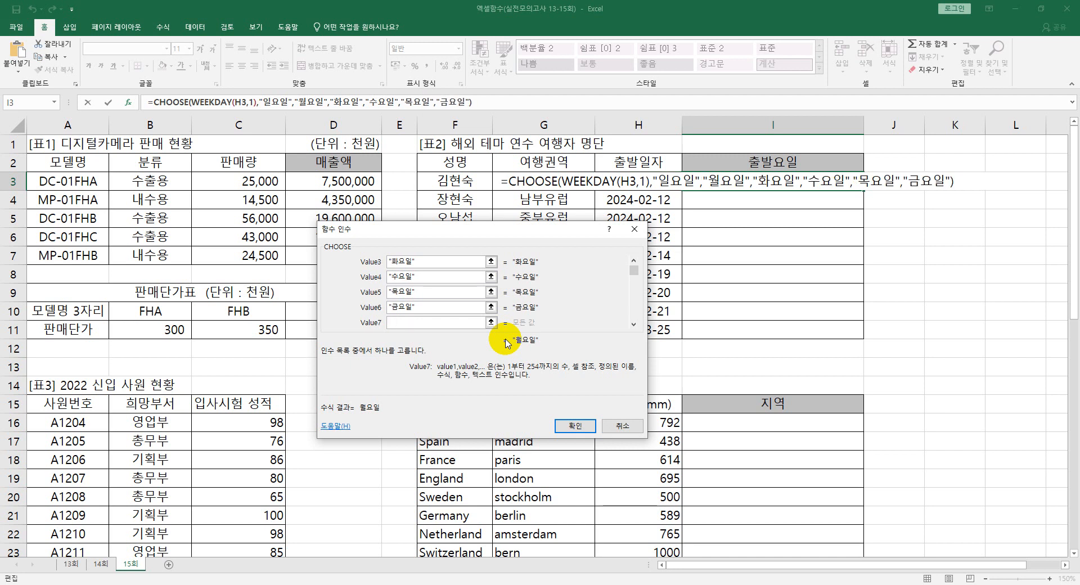
{"action": "type", "text": "토요일"}
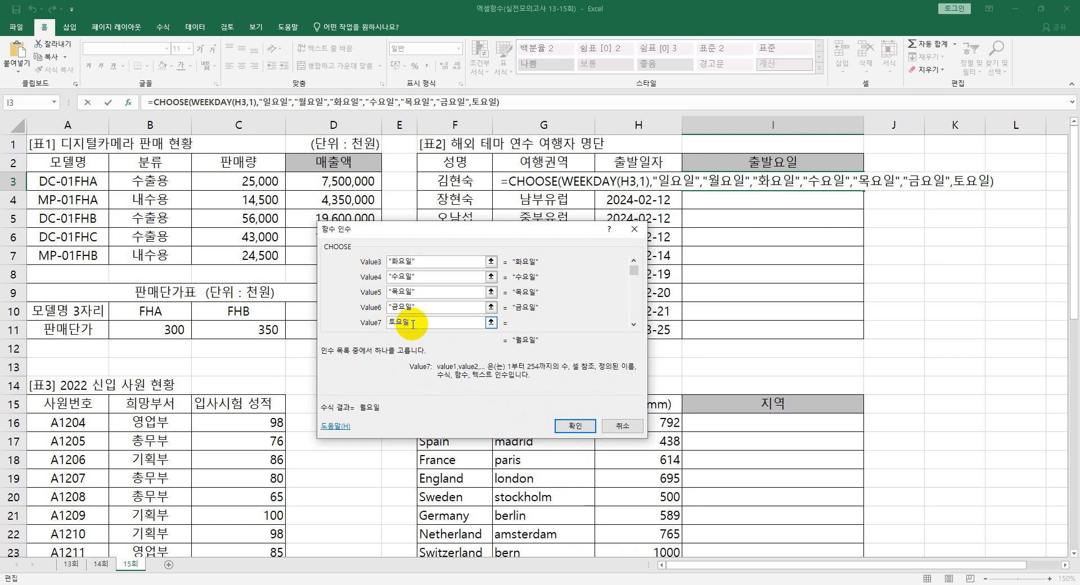
{"action": "left_click", "coordinate": [574, 425]}
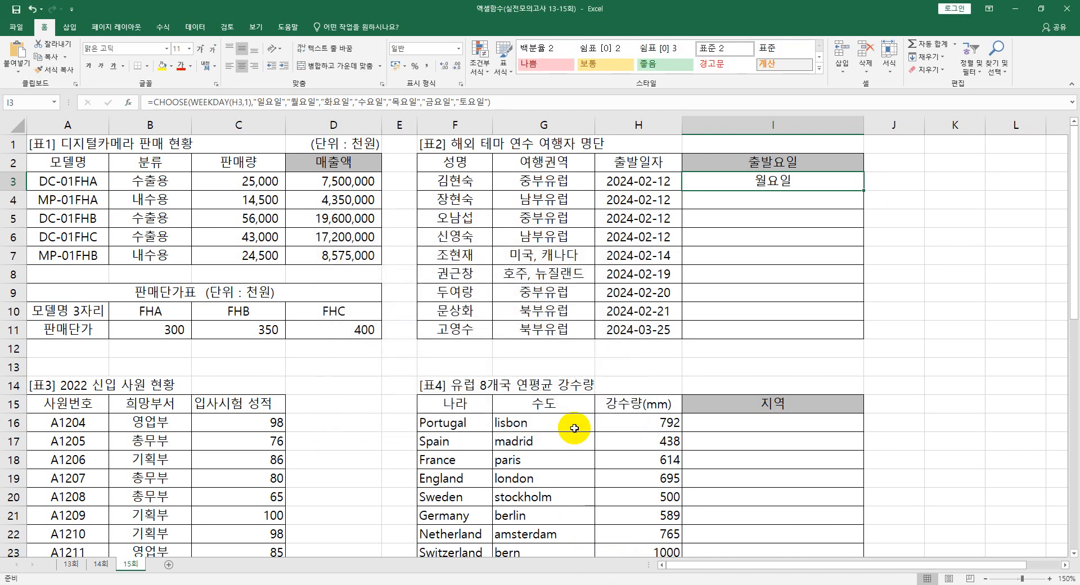
{"action": "left_click_drag", "start_coordinate": [864, 191], "coordinate": [862, 333]}
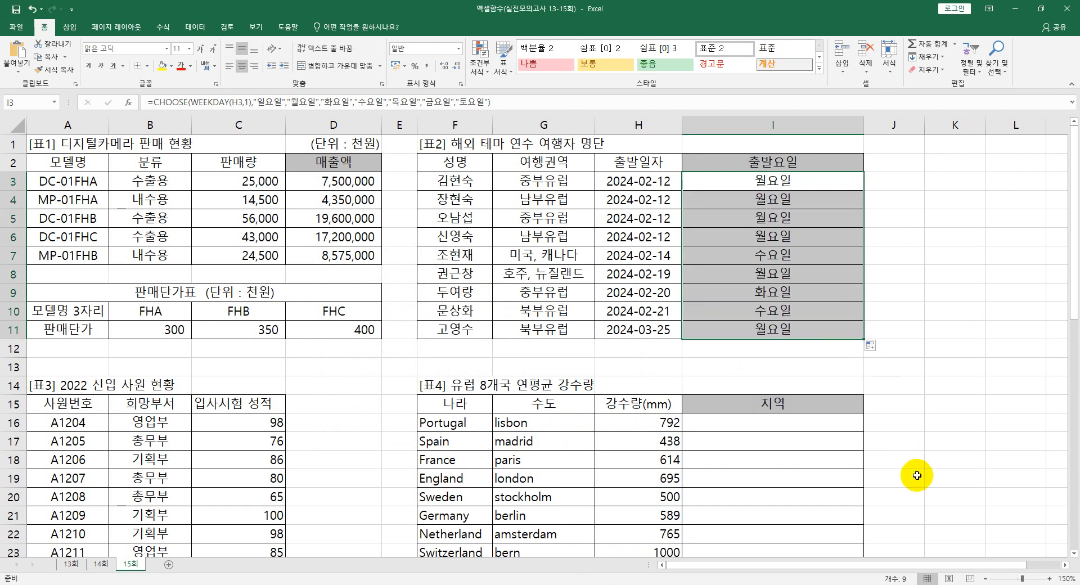
Copy the 희망부서 header in B15 and 기획부 in B18 into A29:A30 as the criteria range below 표3
{"action": "scroll", "coordinate": [917, 475], "scroll_direction": "down", "scroll_amount": 3}
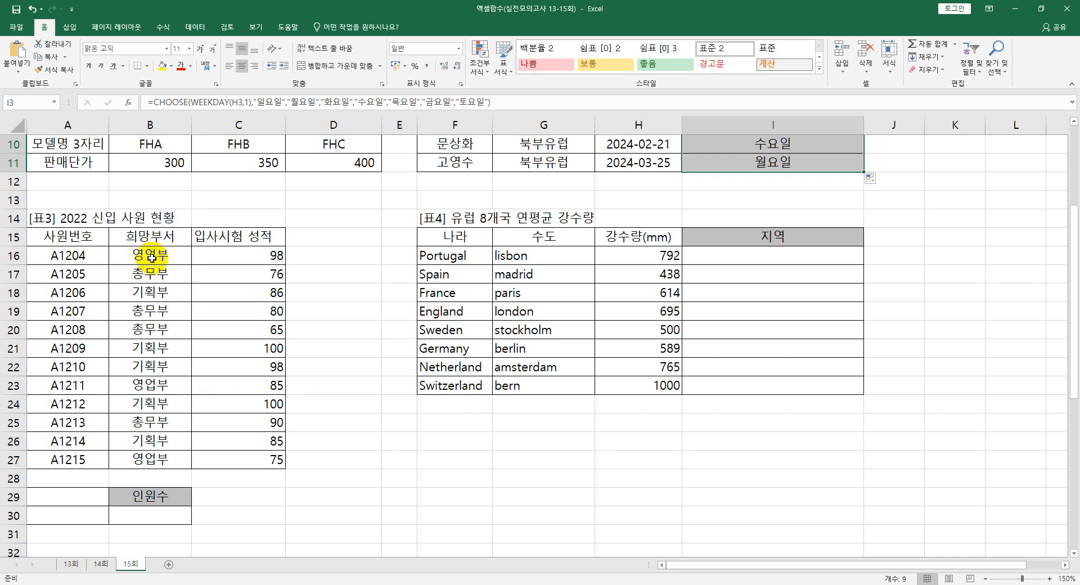
{"action": "left_click", "coordinate": [155, 292]}
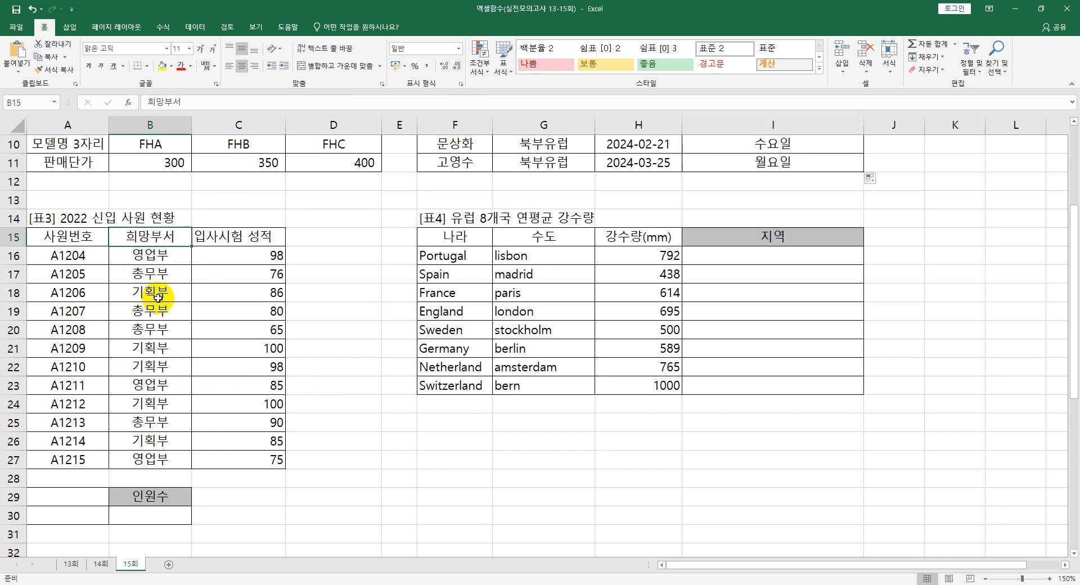
{"action": "left_click", "coordinate": [157, 242]}
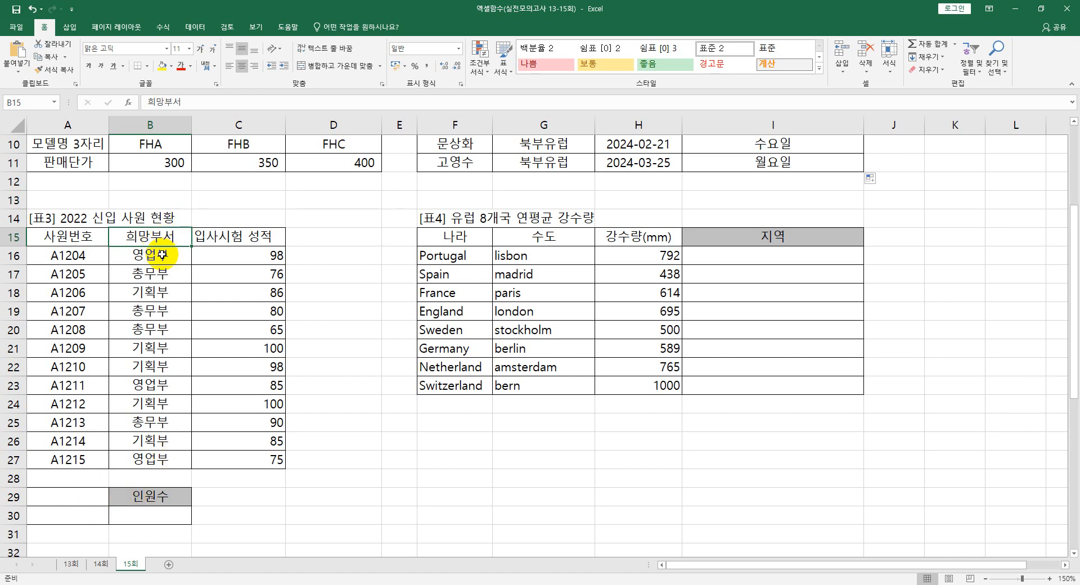
{"action": "left_click", "coordinate": [157, 292], "text": "ctrl"}
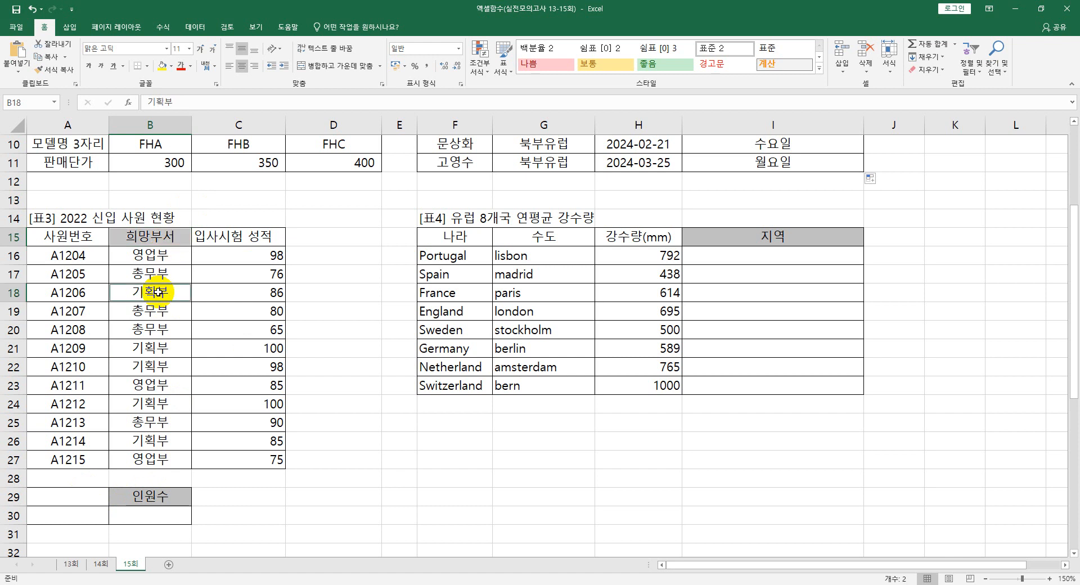
{"action": "key", "text": "ctrl+c"}
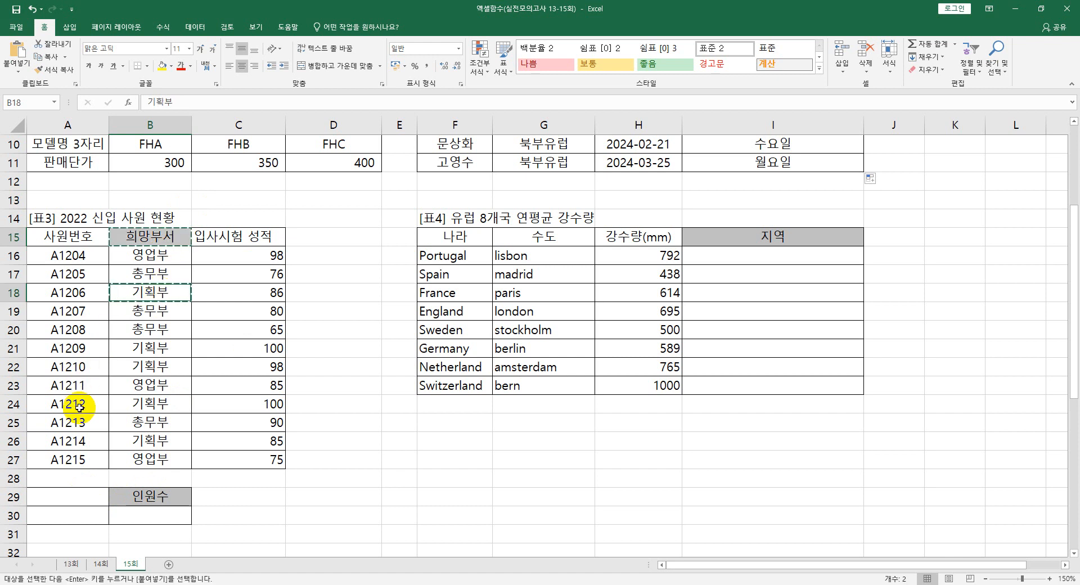
{"action": "left_click", "coordinate": [68, 496]}
{"action": "key", "text": "ctrl+v"}
Enter =DCOUNT(A15:C27,B15,A29:A30) in the 인원수 cell, B30
{"action": "left_click", "coordinate": [147, 516]}
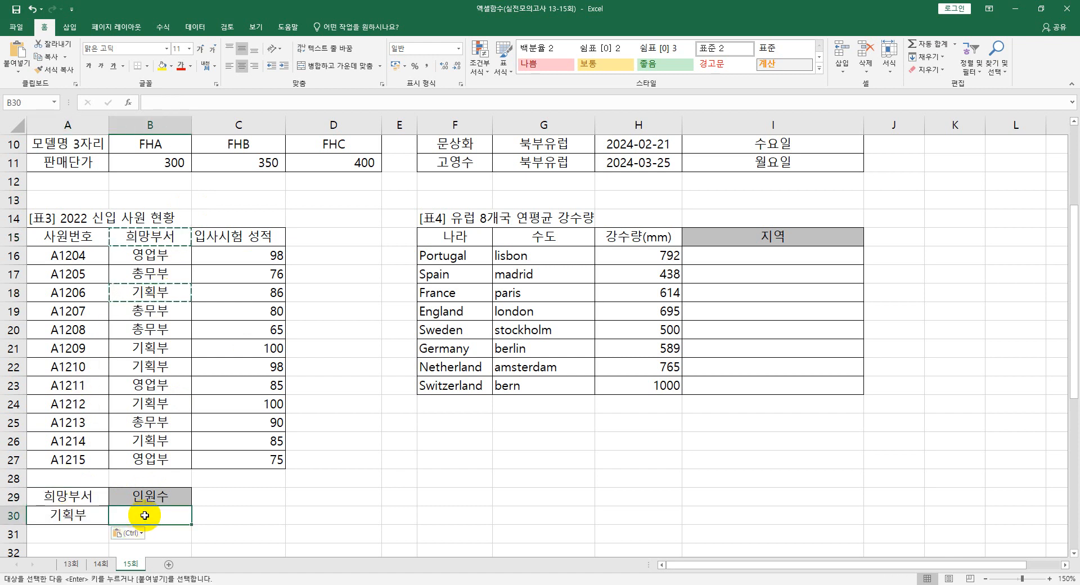
{"action": "type", "text": "=ㅇ"}
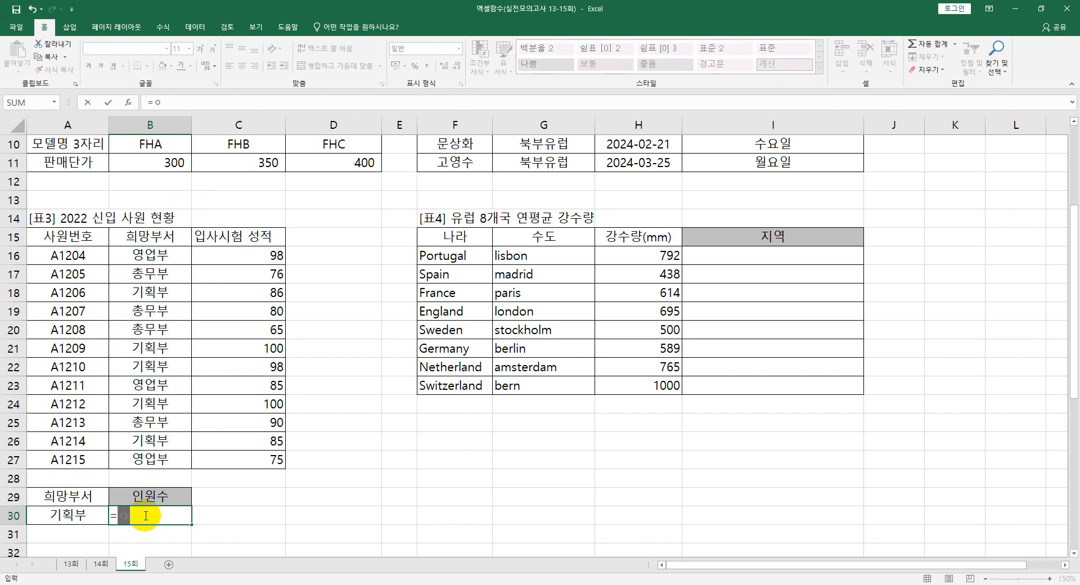
{"action": "key", "text": "BackSpace"}
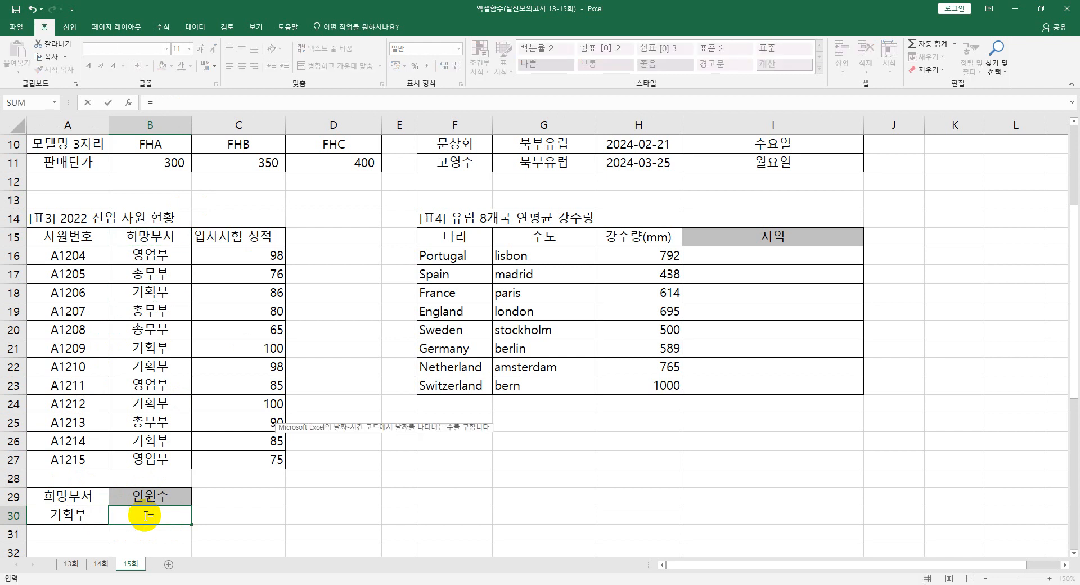
{"action": "type", "text": "dco"}
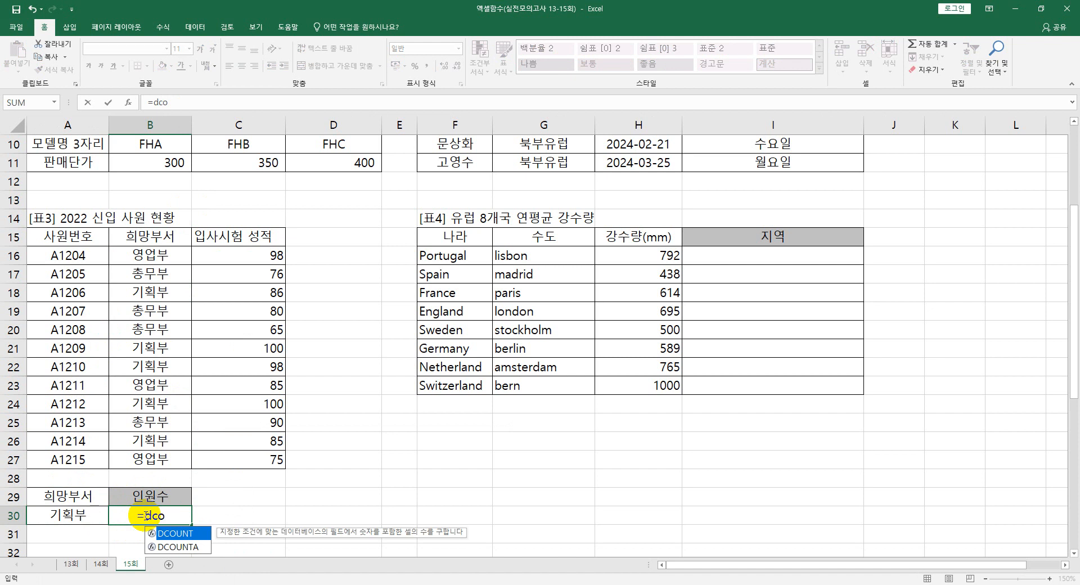
{"action": "key", "text": "Tab"}
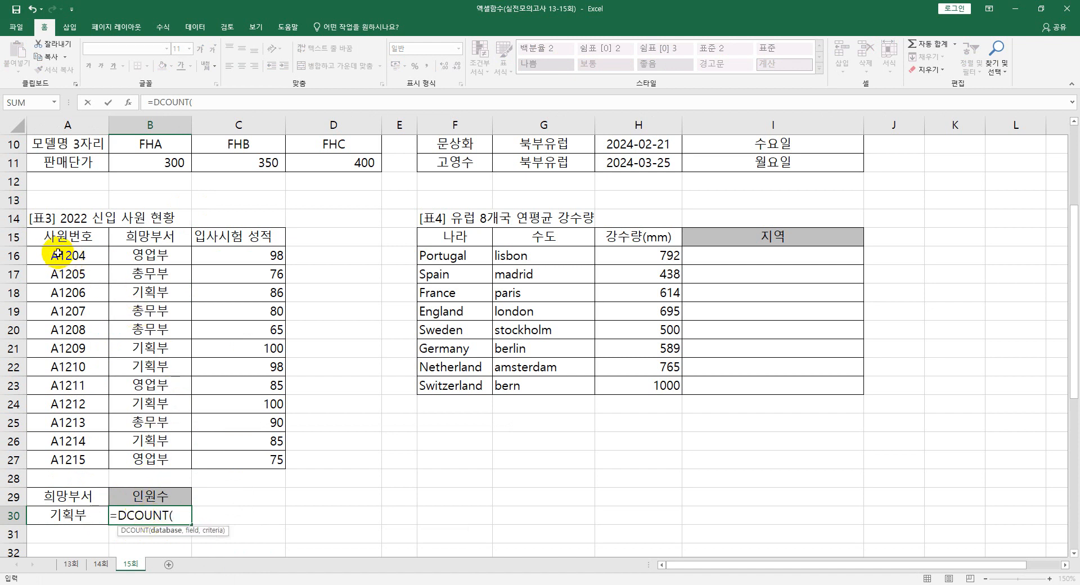
{"action": "mouse_move", "coordinate": [53, 237]}
{"action": "left_mouse_down"}
{"action": "mouse_move", "coordinate": [169, 258]}
{"action": "mouse_move", "coordinate": [270, 295]}
{"action": "mouse_move", "coordinate": [235, 456]}
{"action": "left_mouse_up"}
{"action": "type", "text": ","}
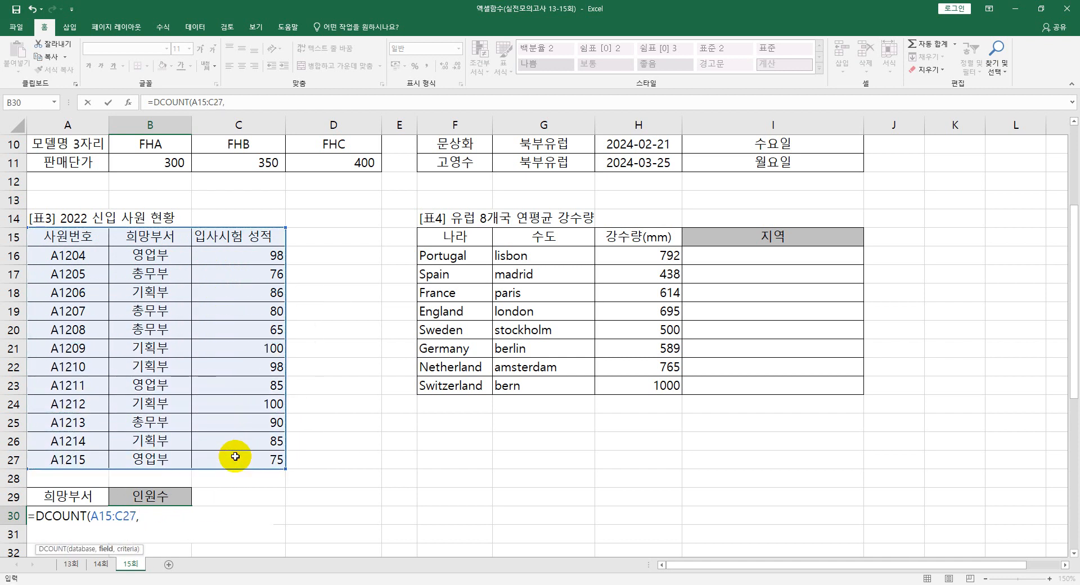
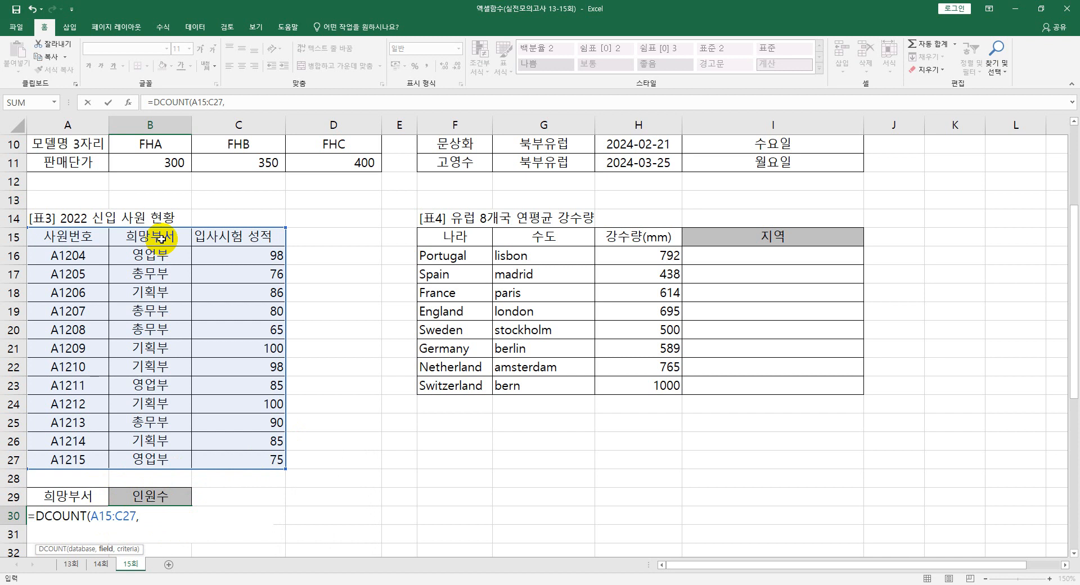
{"action": "left_click", "coordinate": [161, 239]}
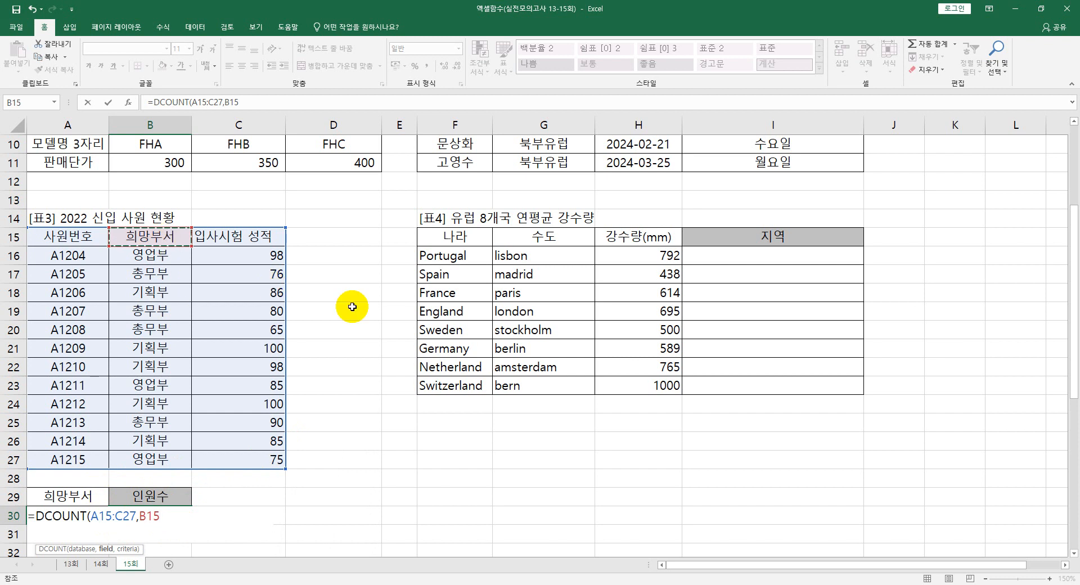
{"action": "type", "text": ","}
{"action": "left_click_drag", "start_coordinate": [77, 494], "coordinate": [74, 515]}
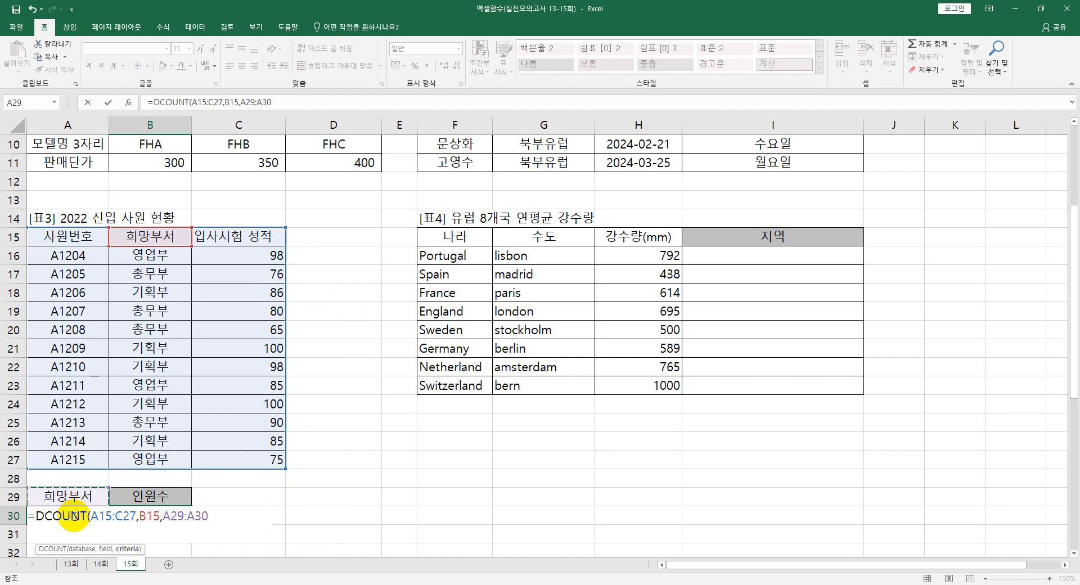
{"action": "key", "text": "Return"}
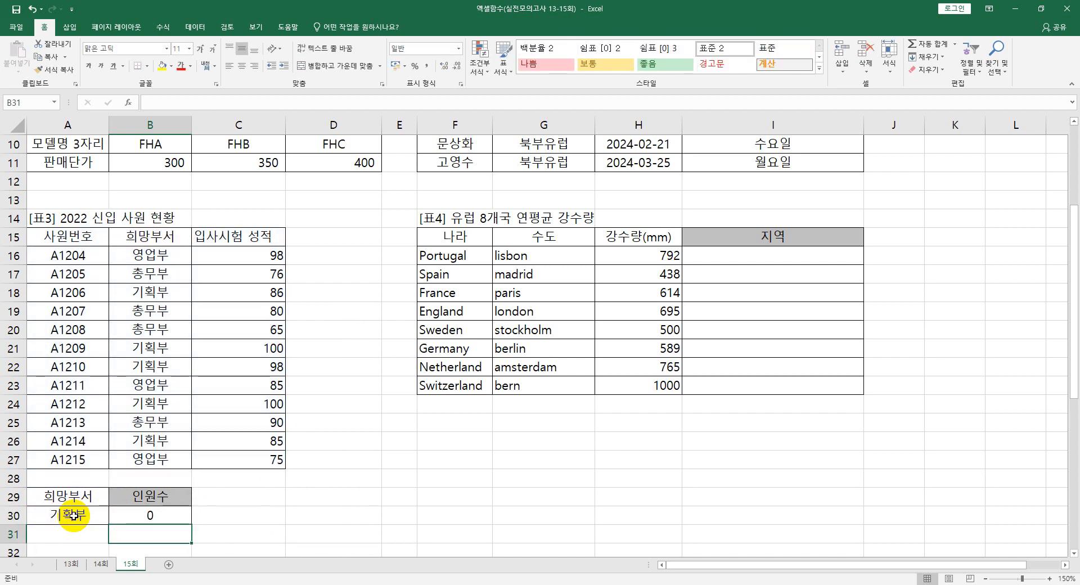
Remove the field argument B15 from the DCOUNT formula in B30 and try to confirm it with only the database and criteria ranges
{"action": "left_click", "coordinate": [161, 513]}
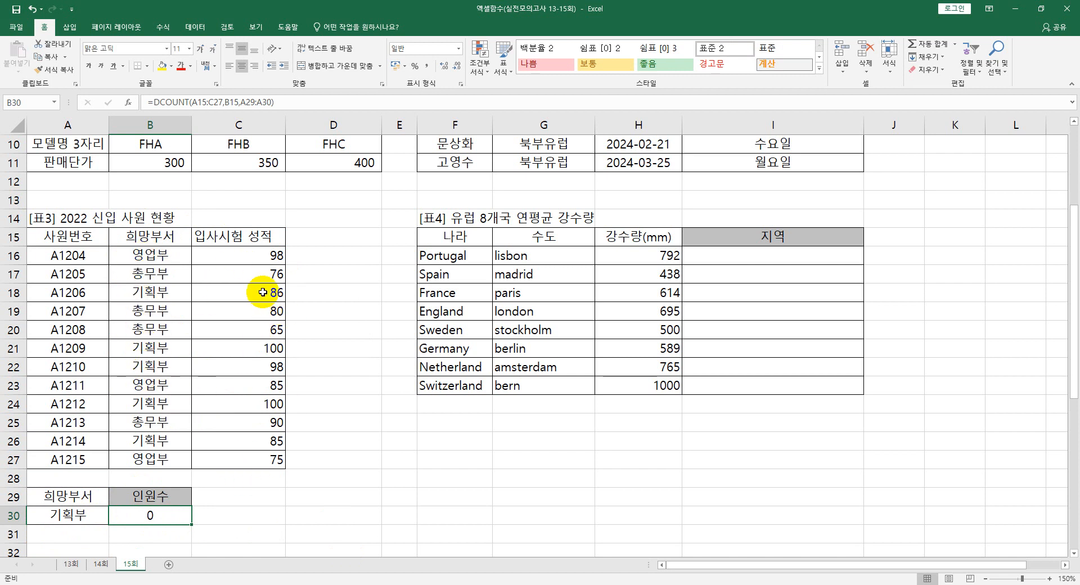
{"action": "double_click", "coordinate": [134, 511]}
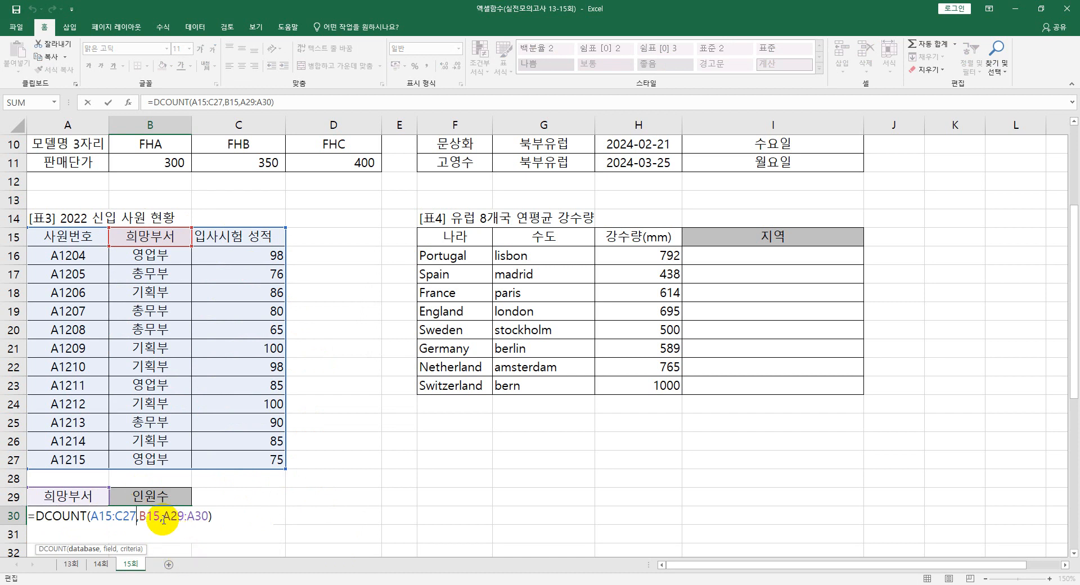
{"action": "left_click_drag", "start_coordinate": [160, 516], "coordinate": [138, 517]}
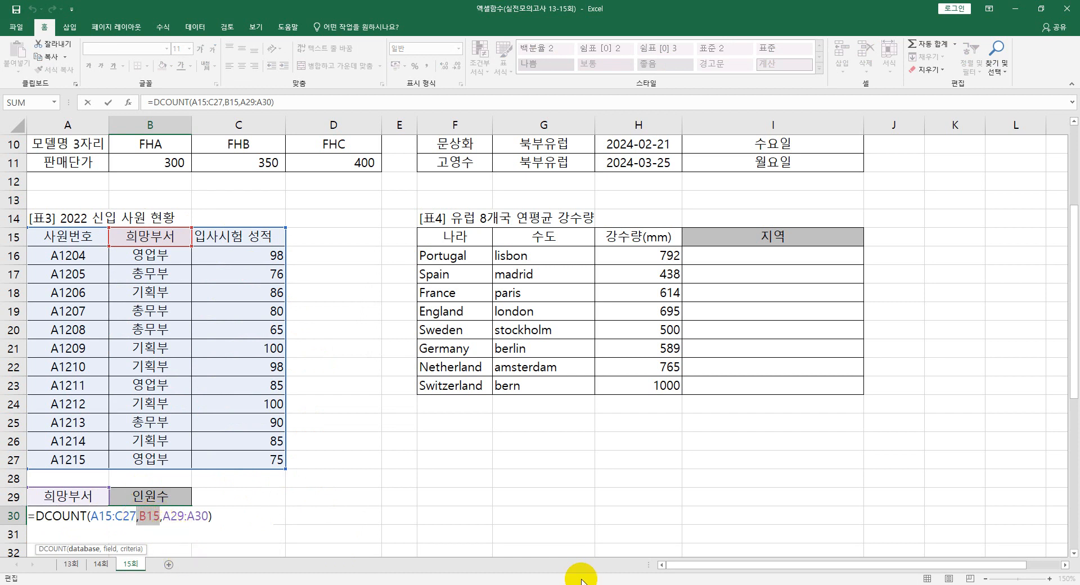
{"action": "left_click", "coordinate": [606, 584]}
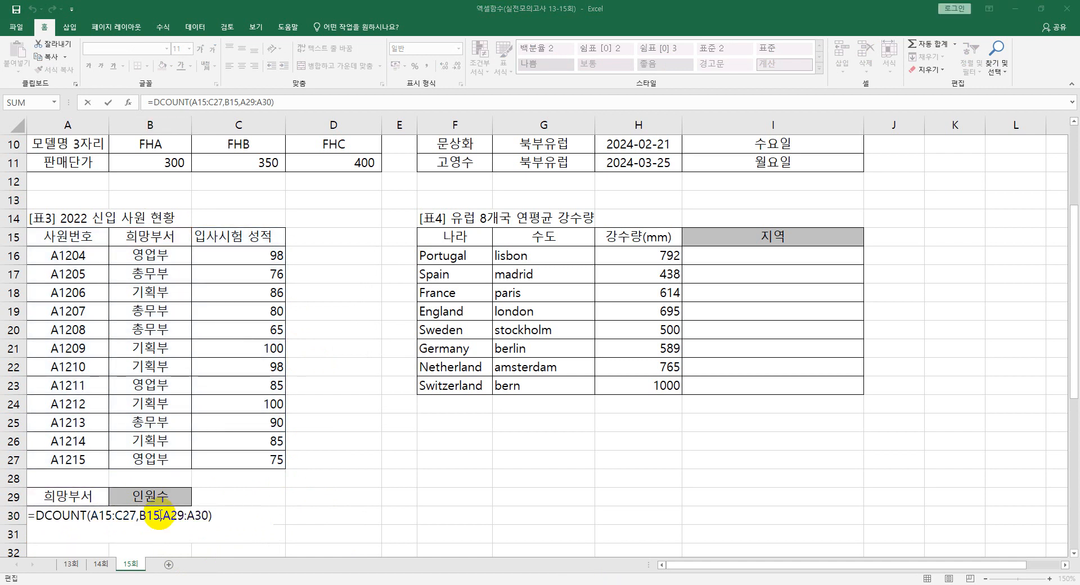
{"action": "left_click", "coordinate": [157, 516]}
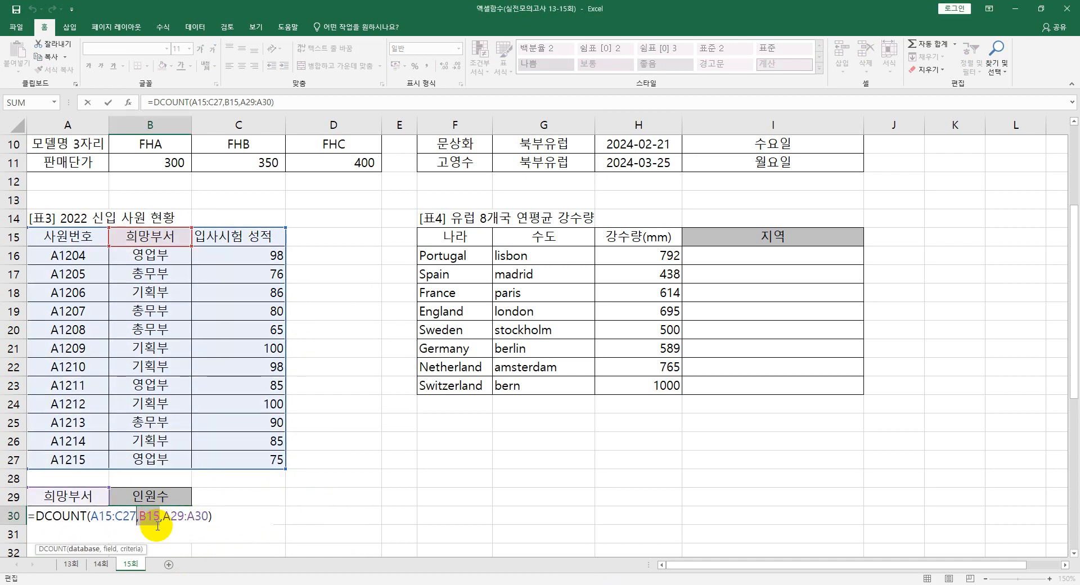
{"action": "key", "text": "Delete"}
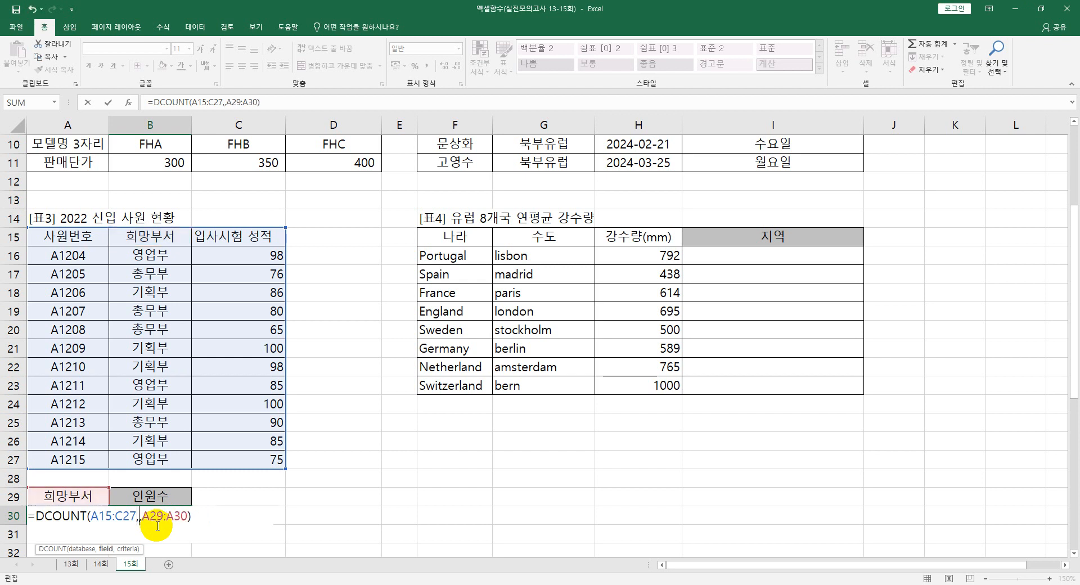
{"action": "key", "text": "BackSpace"}
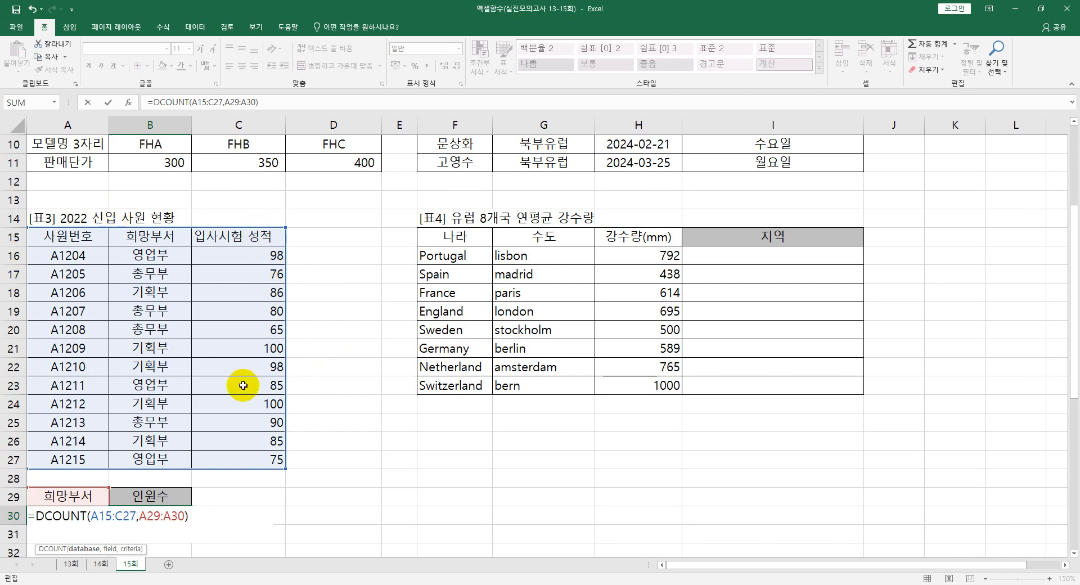
{"action": "key", "text": "Return"}
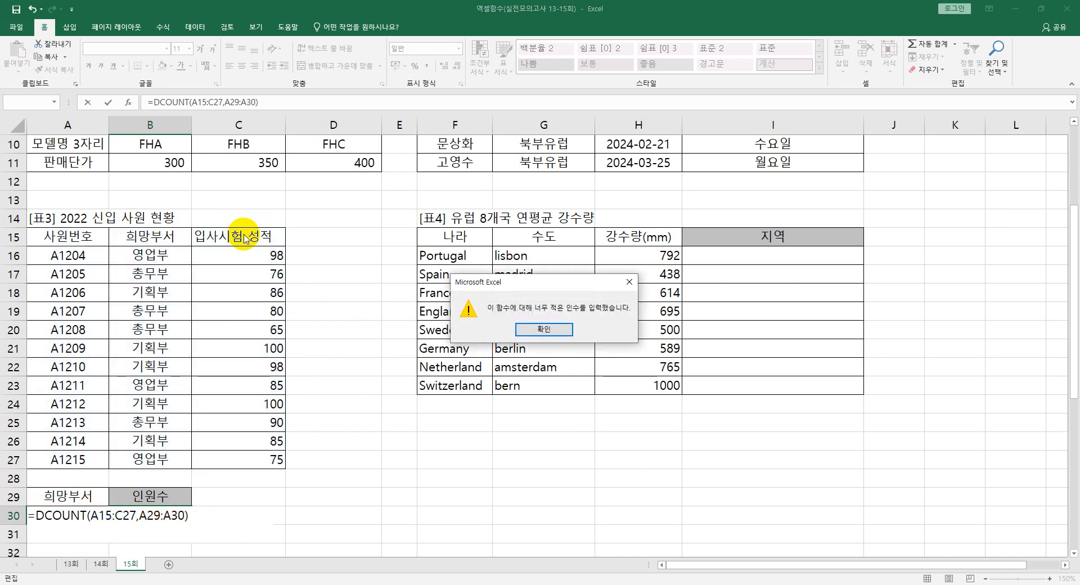
{"action": "left_click", "coordinate": [557, 330]}
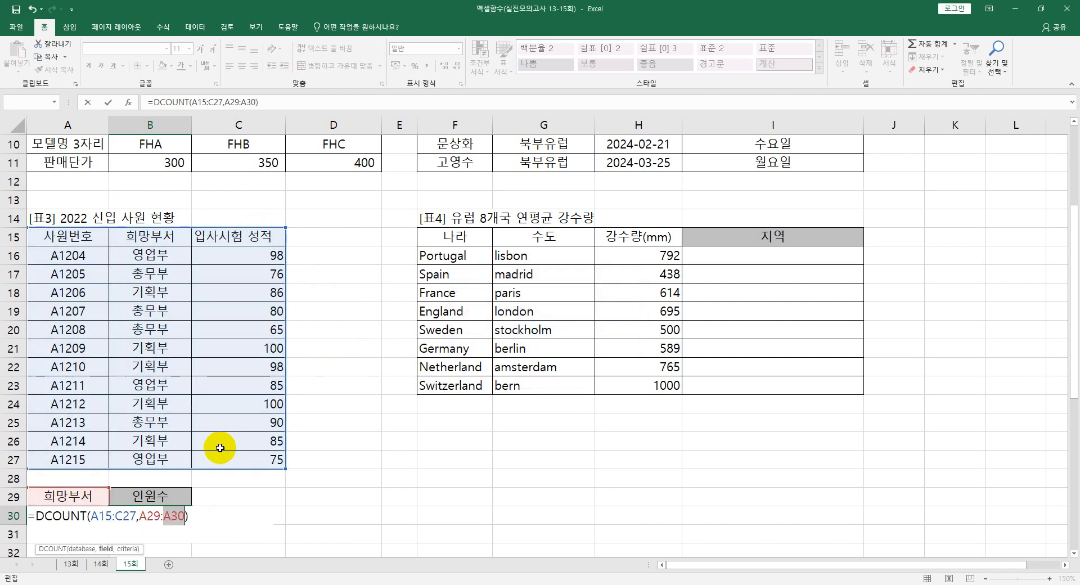
Insert C15, the 입사시험 성적 header, as the DCOUNT field argument to form =DCOUNT(A15:C27,C15,A29:A30), and confirm the formula
{"action": "left_click", "coordinate": [139, 517]}
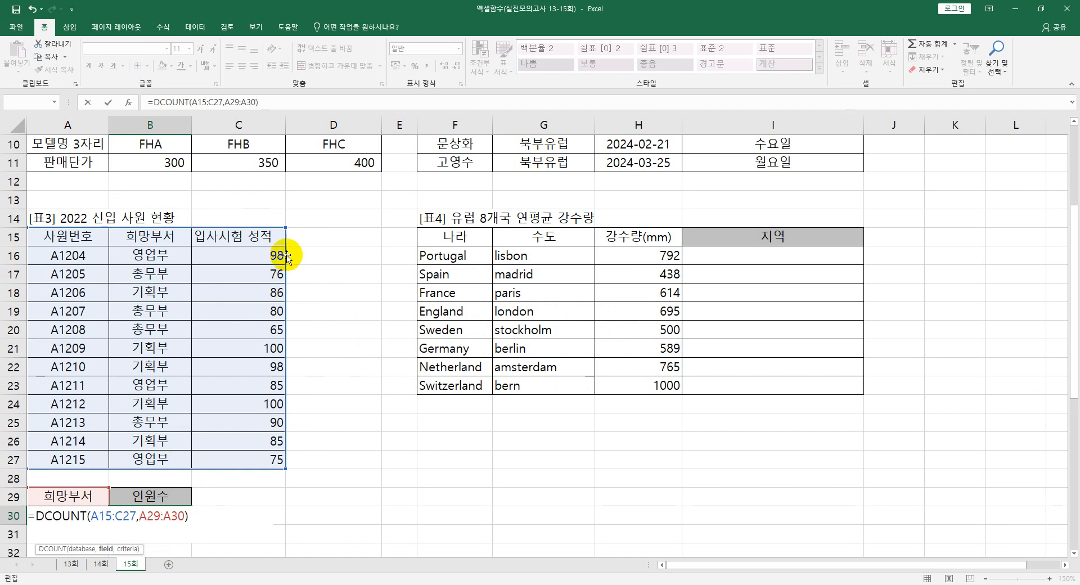
{"action": "left_click", "coordinate": [270, 236]}
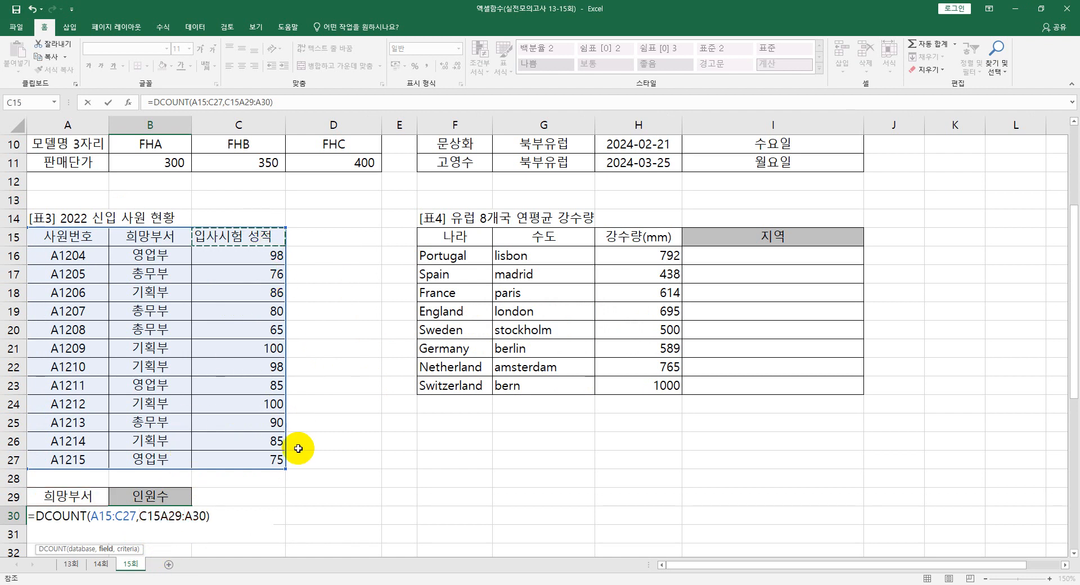
{"action": "type", "text": ","}
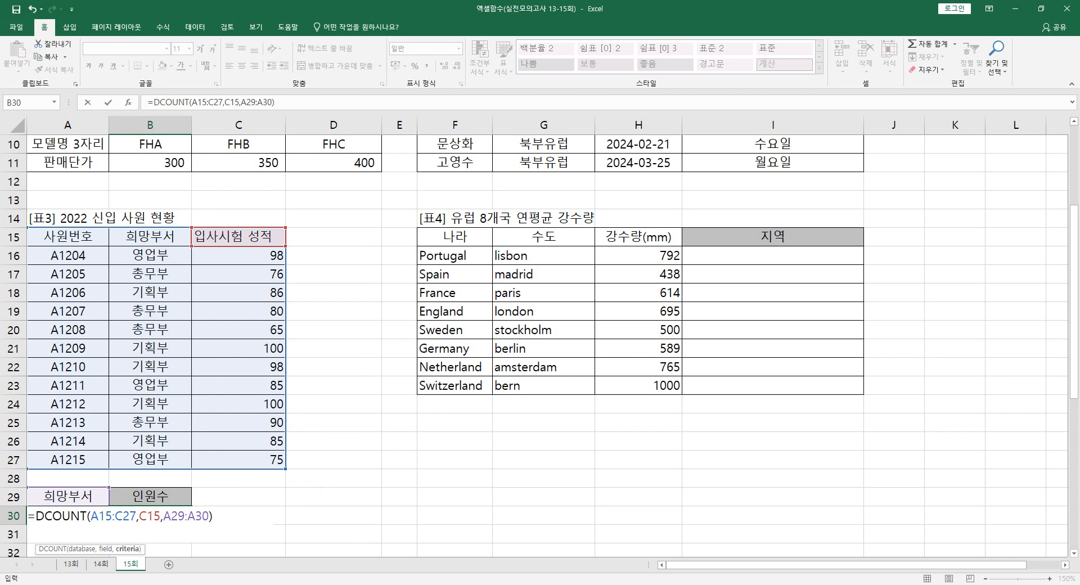
{"action": "key", "text": "Return"}
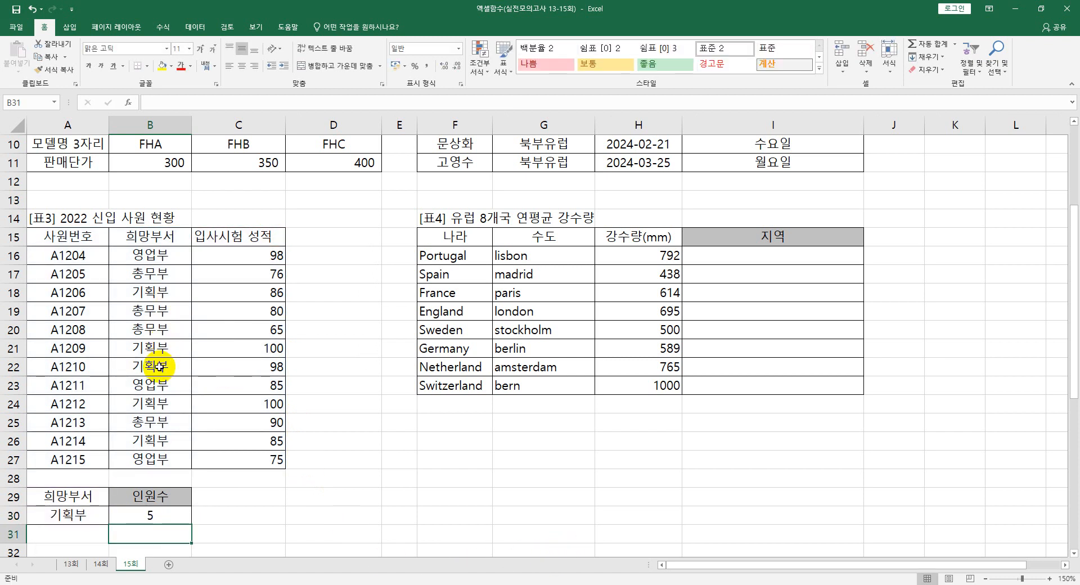
Append &"명" to the DCOUNT formula in the 인원수 cell, B30
{"action": "left_click", "coordinate": [166, 516]}
{"action": "left_click", "coordinate": [288, 102]}
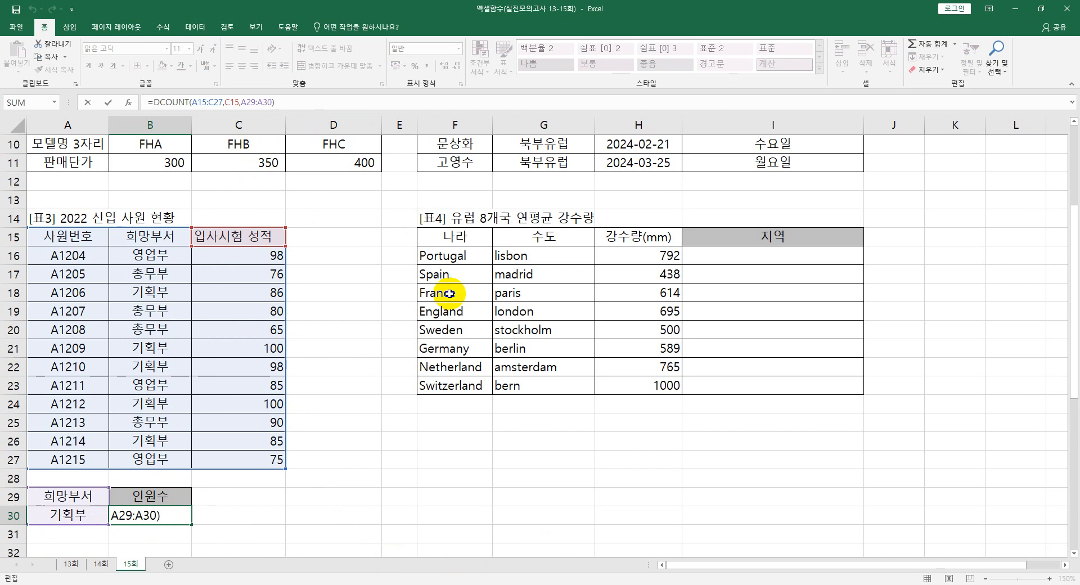
{"action": "type", "text": "&\"명\""}
{"action": "key", "text": "Return"}
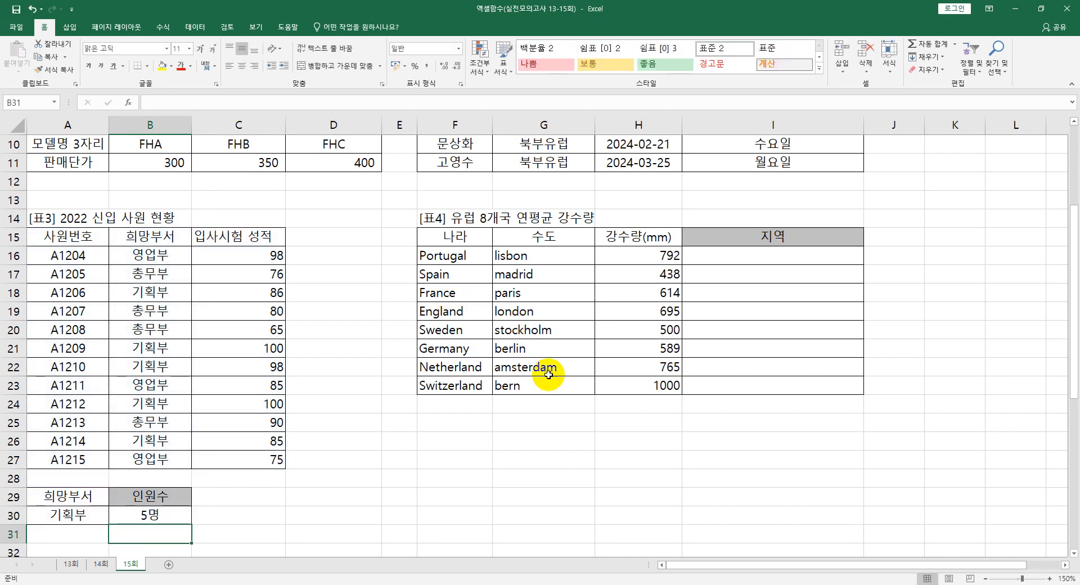
Enter =UPPER(F16) in I16, the first 지역 cell of 표4
{"action": "left_click", "coordinate": [759, 257]}
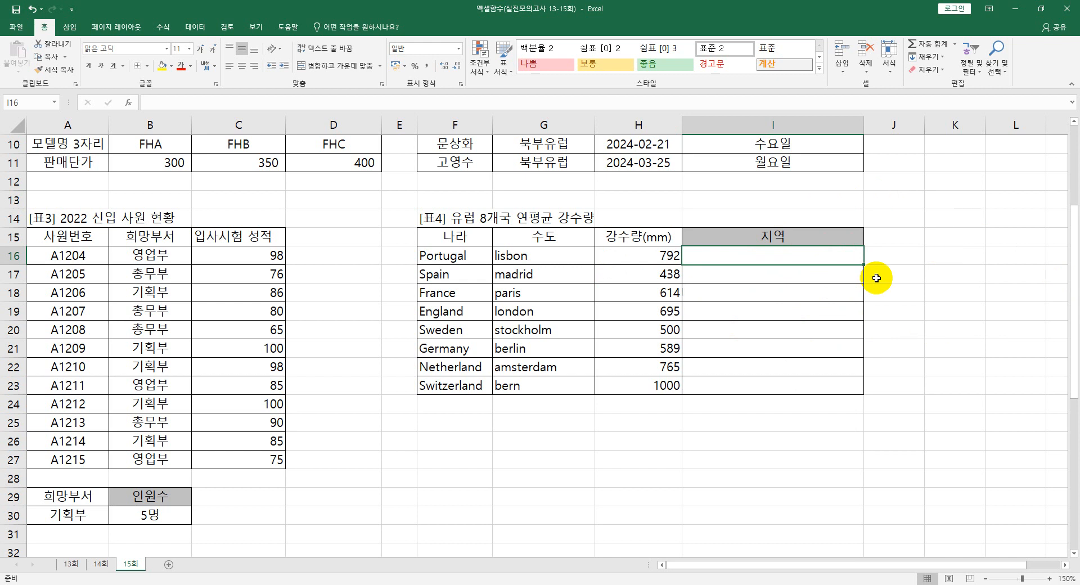
{"action": "type", "text": "="}
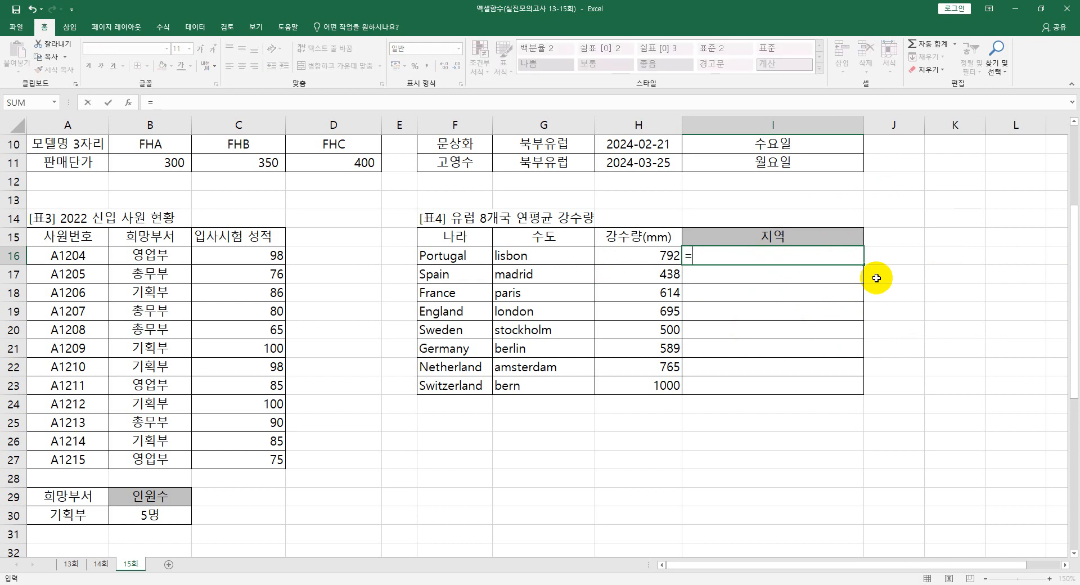
{"action": "type", "text": "up"}
{"action": "key", "text": "Tab"}
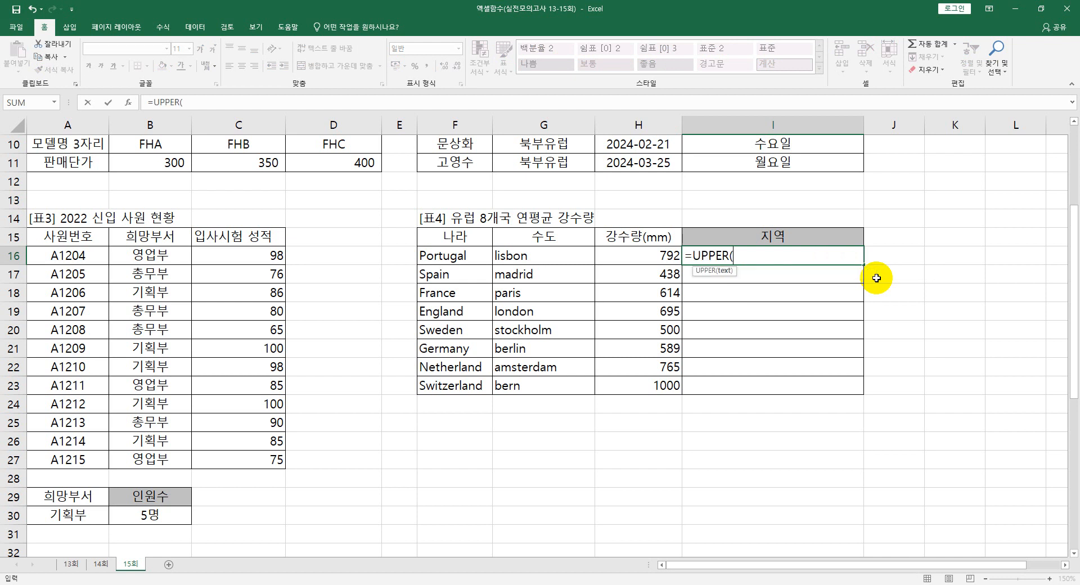
{"action": "left_click", "coordinate": [470, 253]}
{"action": "type", "text": ")"}
{"action": "key", "text": "Return"}
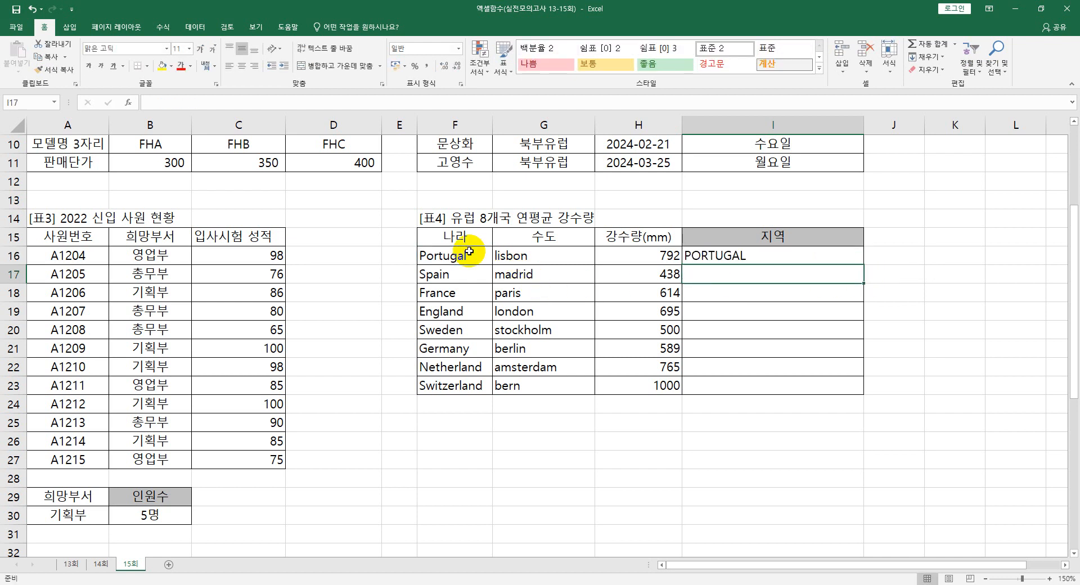
Extend the I16 formula to =UPPER(F16)&"("&UPPER(G16)&")" and fill it down to I23
{"action": "double_click", "coordinate": [776, 258]}
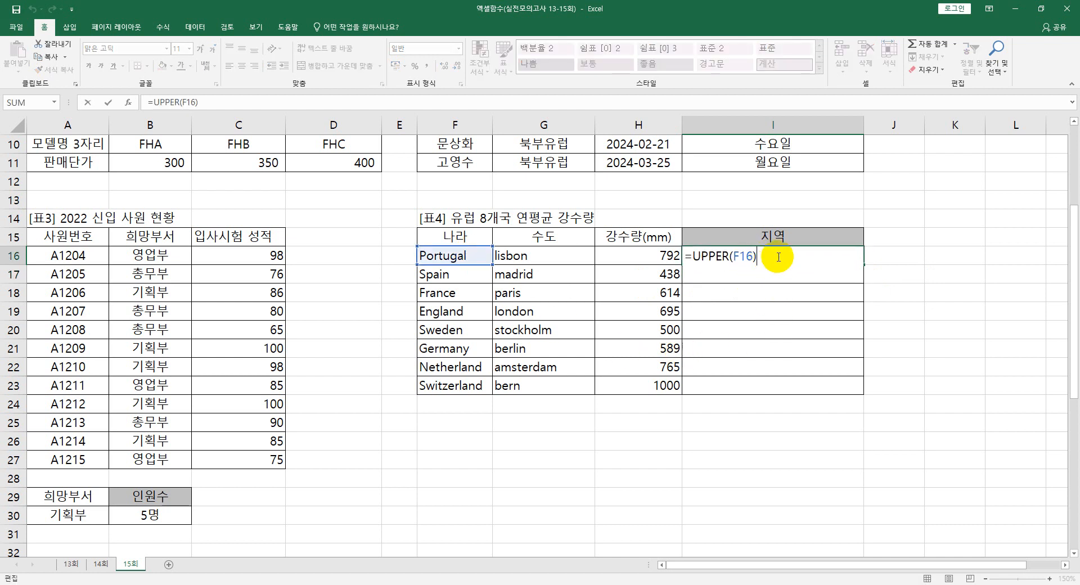
{"action": "type", "text": "&\"(\"&UPPER("}
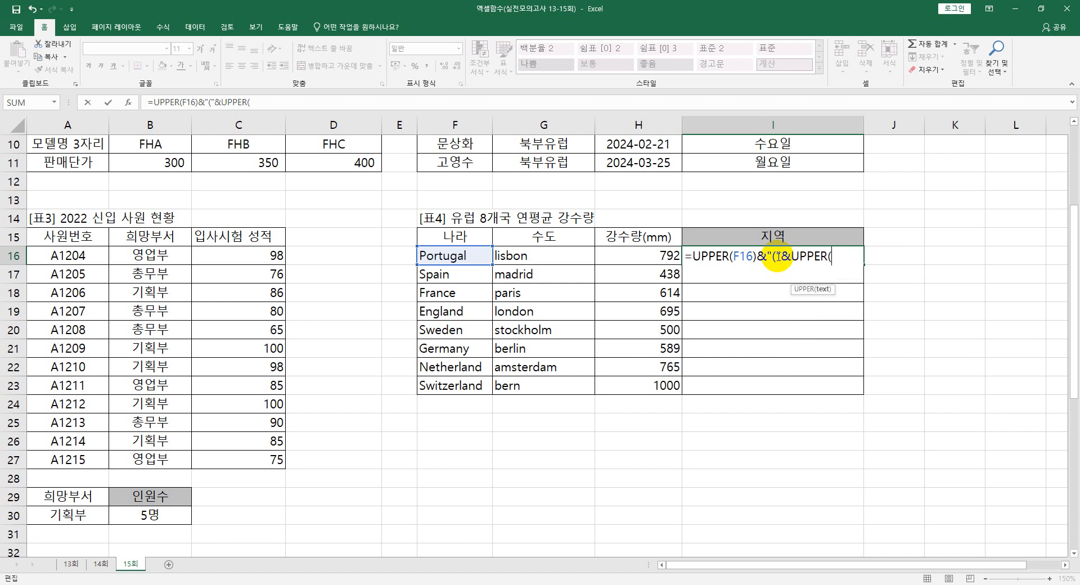
{"action": "left_click", "coordinate": [535, 261]}
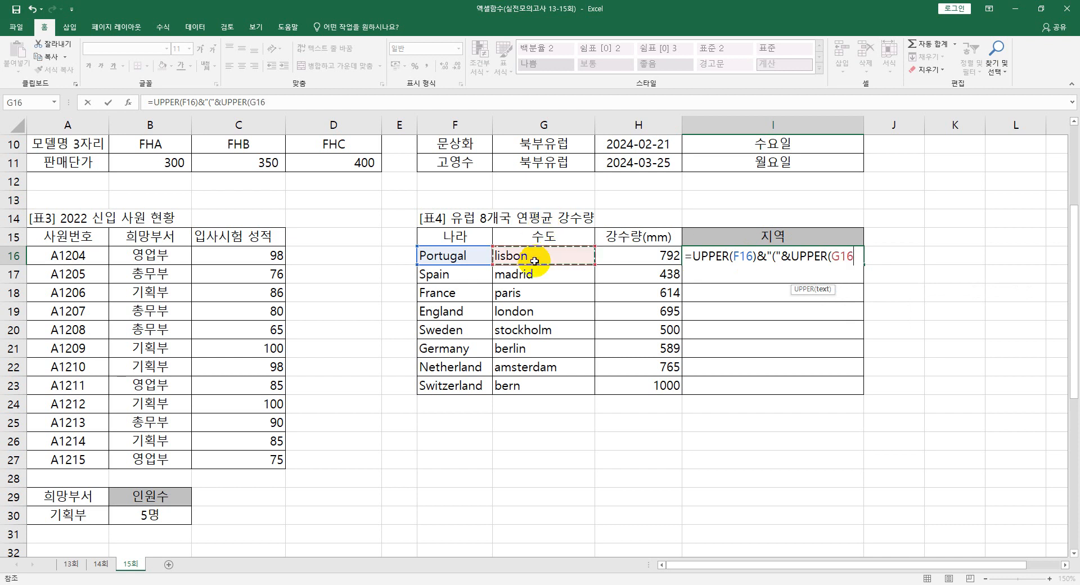
{"action": "type", "text": ")"}
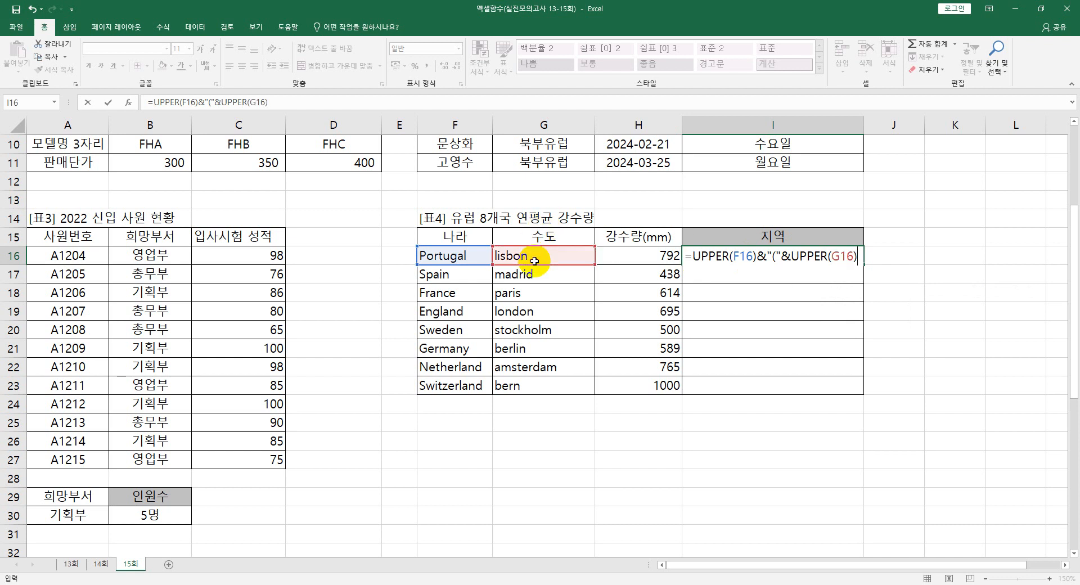
{"action": "type", "text": "&\")\""}
{"action": "key", "text": "Return"}
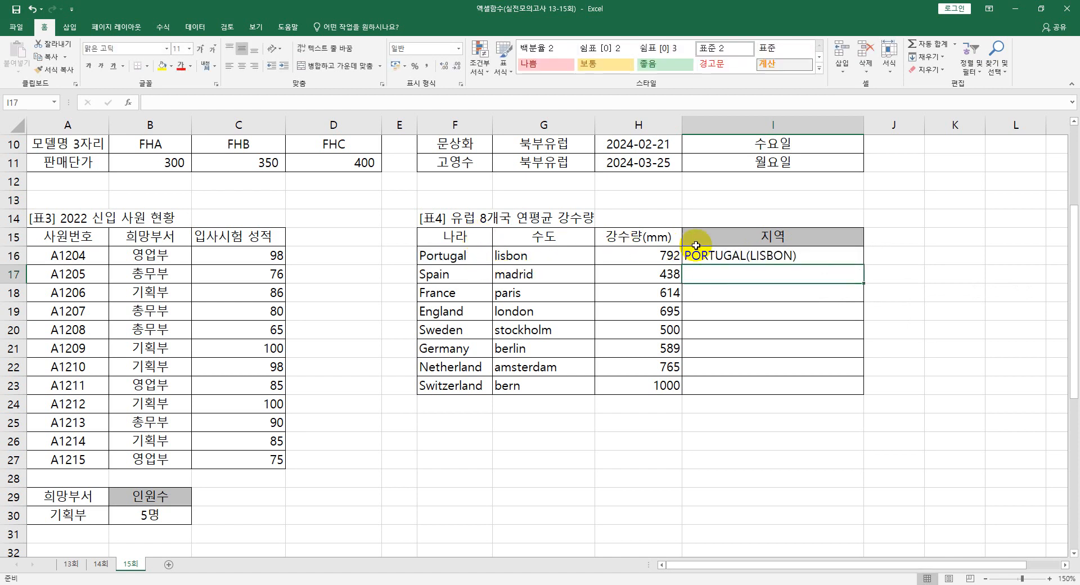
{"action": "left_click", "coordinate": [718, 253]}
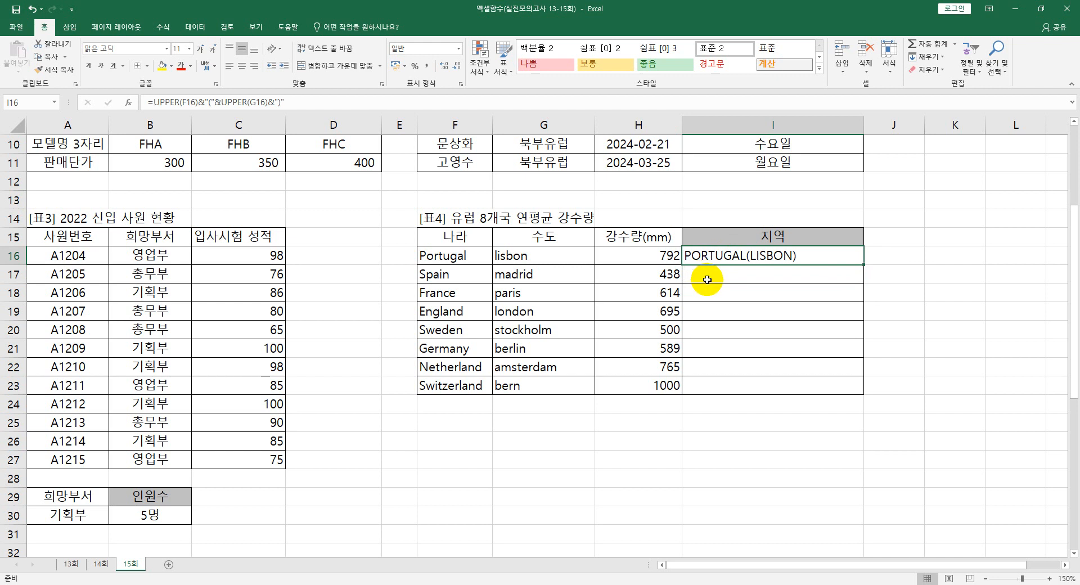
{"action": "left_click_drag", "start_coordinate": [863, 265], "coordinate": [856, 388]}
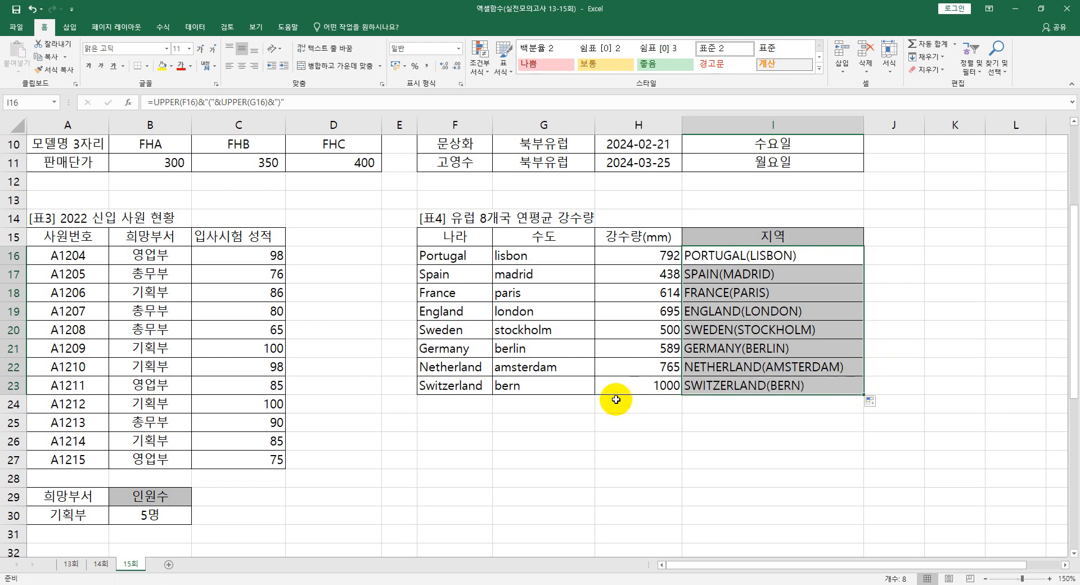
Begin the first 채용여부 cell of 표5, D35, with =YEAR($B$48), referencing the 기준일 date absolutely
{"action": "scroll", "coordinate": [616, 399], "scroll_direction": "down", "scroll_amount": 3}
{"action": "scroll", "coordinate": [616, 399], "scroll_direction": "down", "scroll_amount": 4}
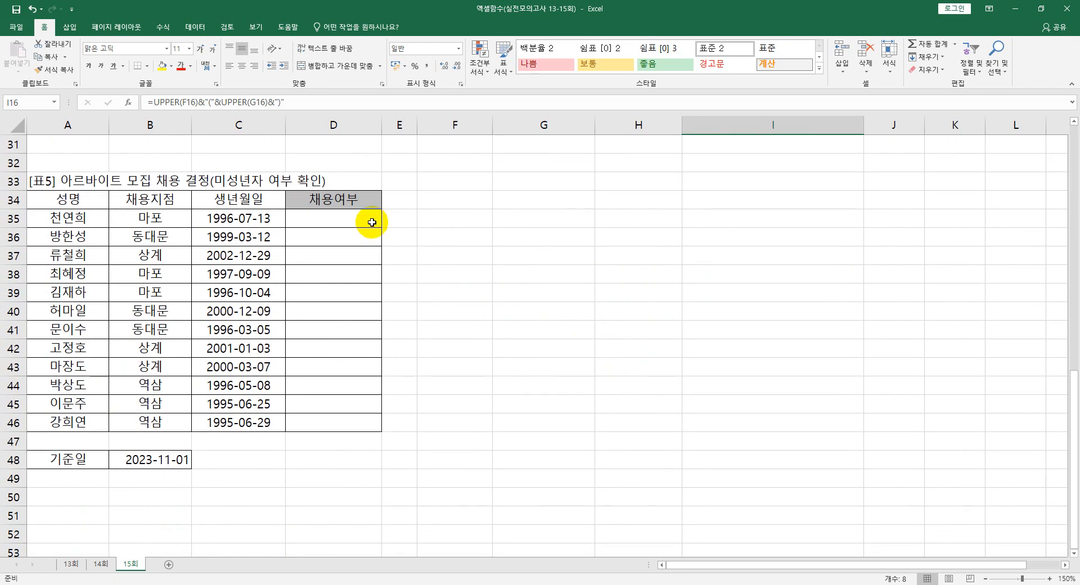
{"action": "left_click", "coordinate": [368, 222]}
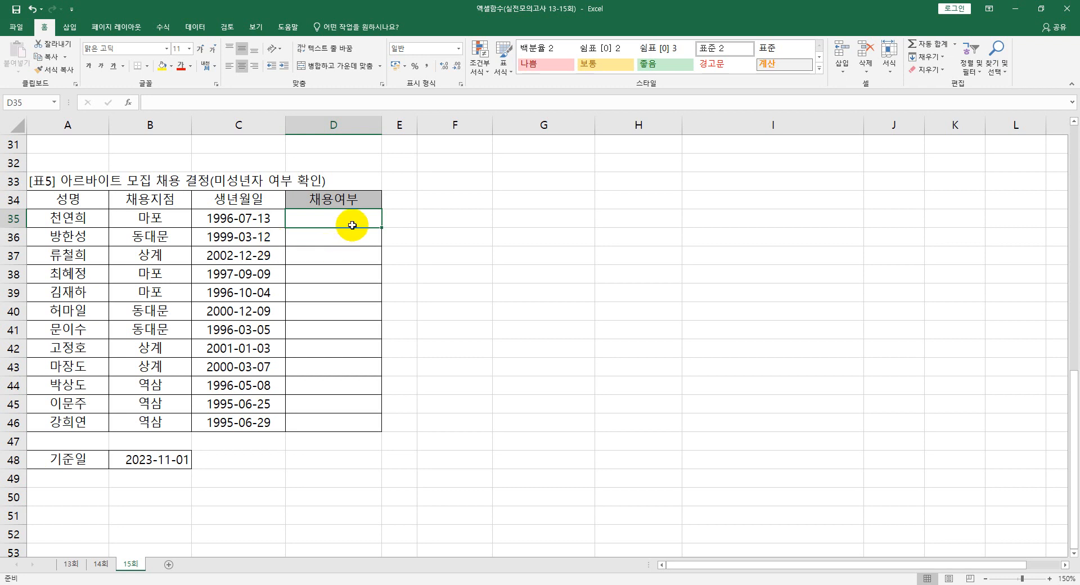
{"action": "type", "text": "=y"}
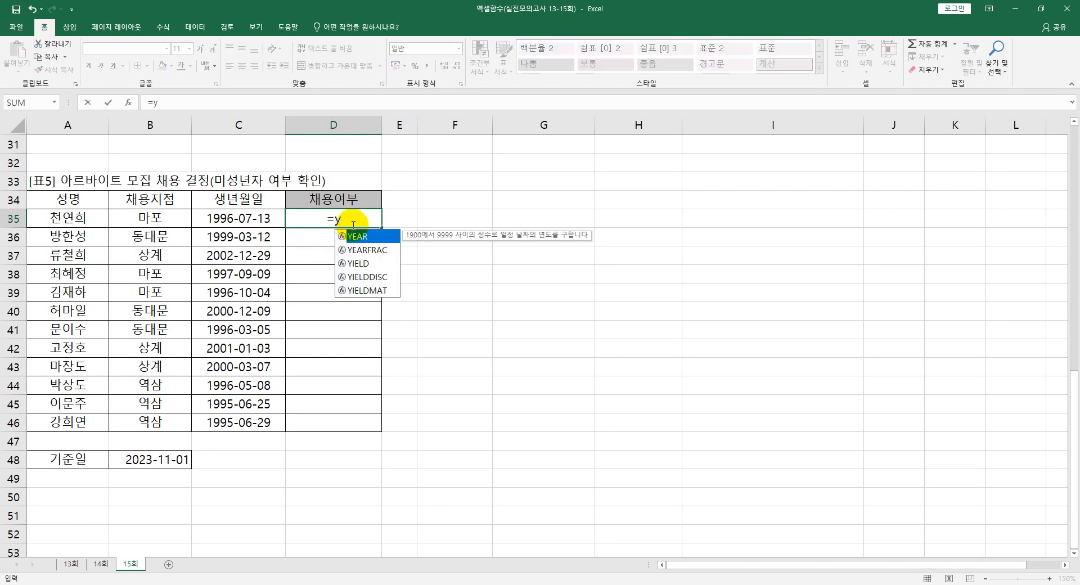
{"action": "key", "text": "Tab"}
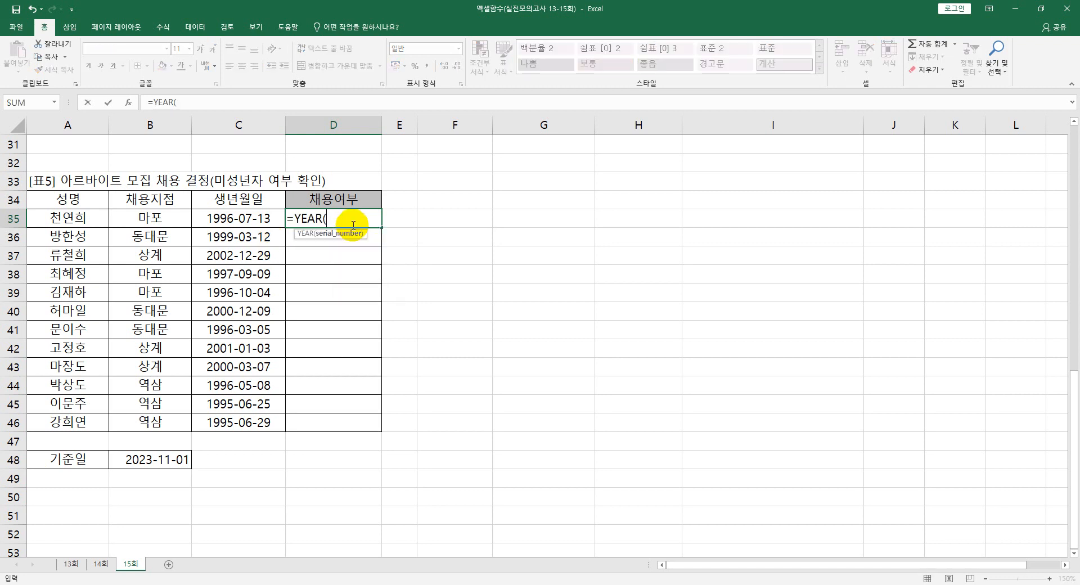
{"action": "left_click", "coordinate": [138, 461]}
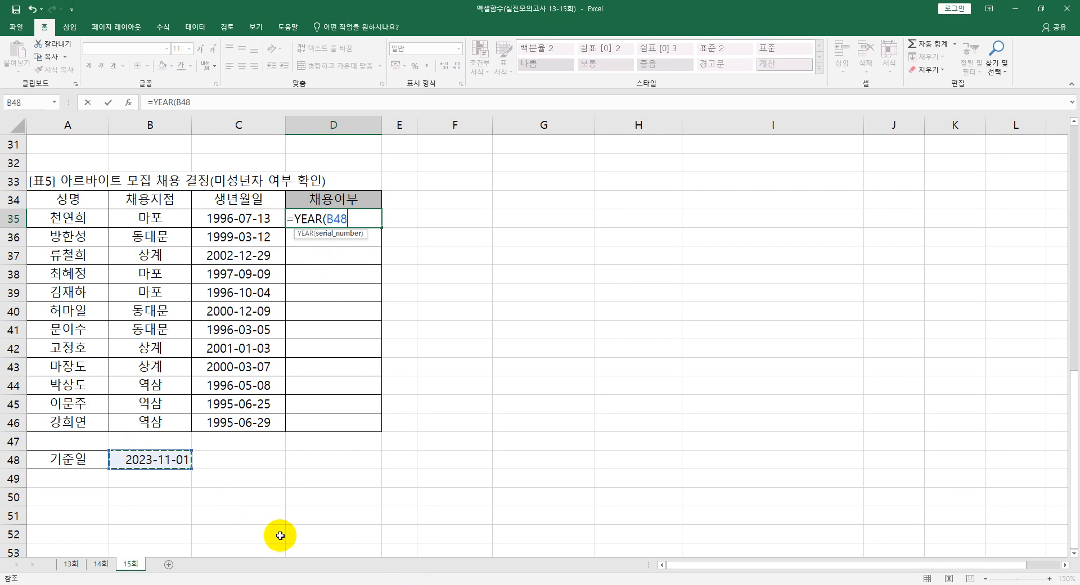
{"action": "key", "text": "F4"}
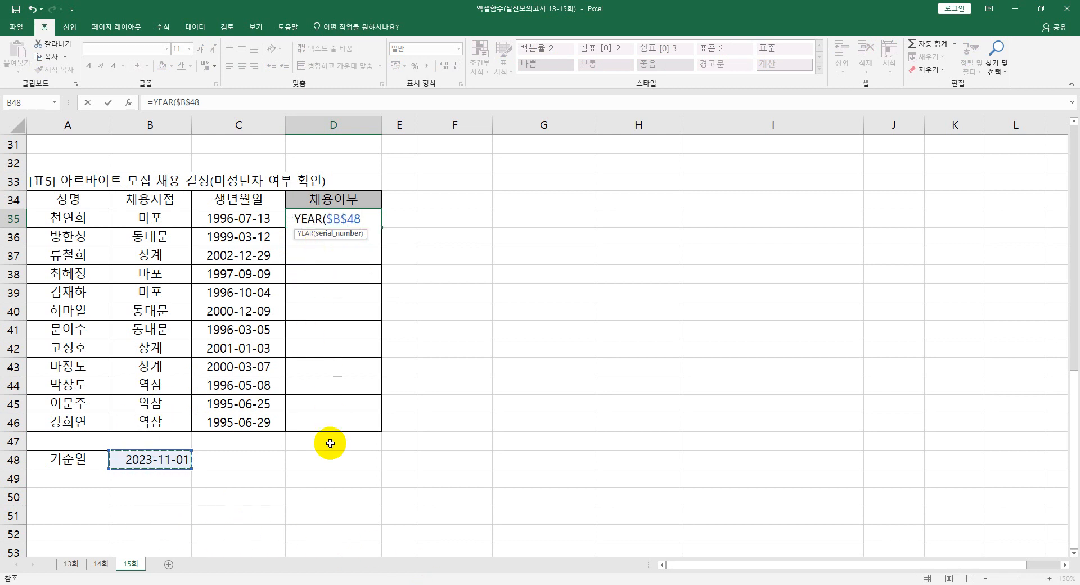
{"action": "type", "text": "-"}
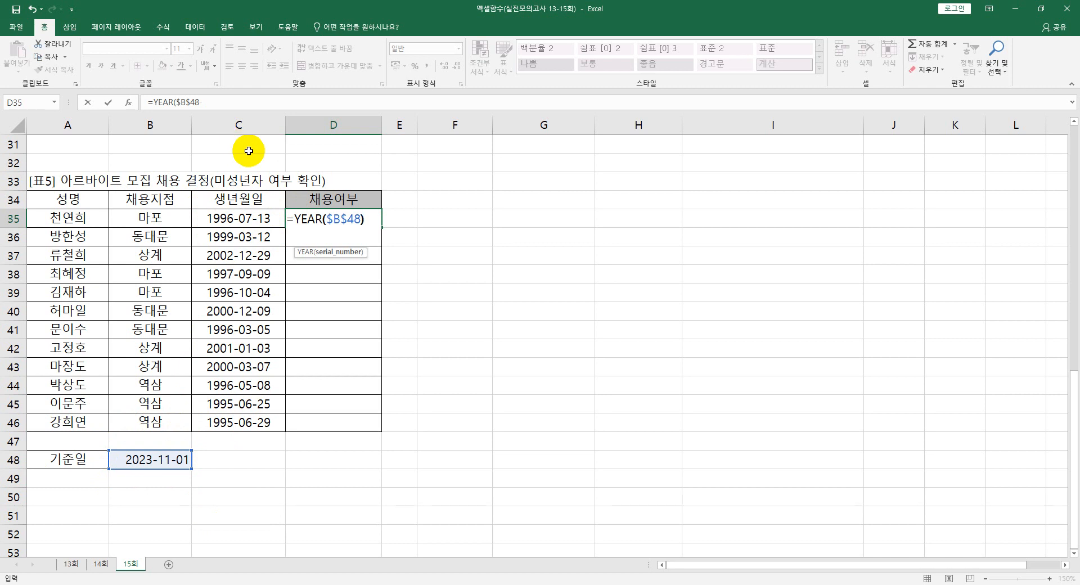
{"action": "type", "text": ")"}
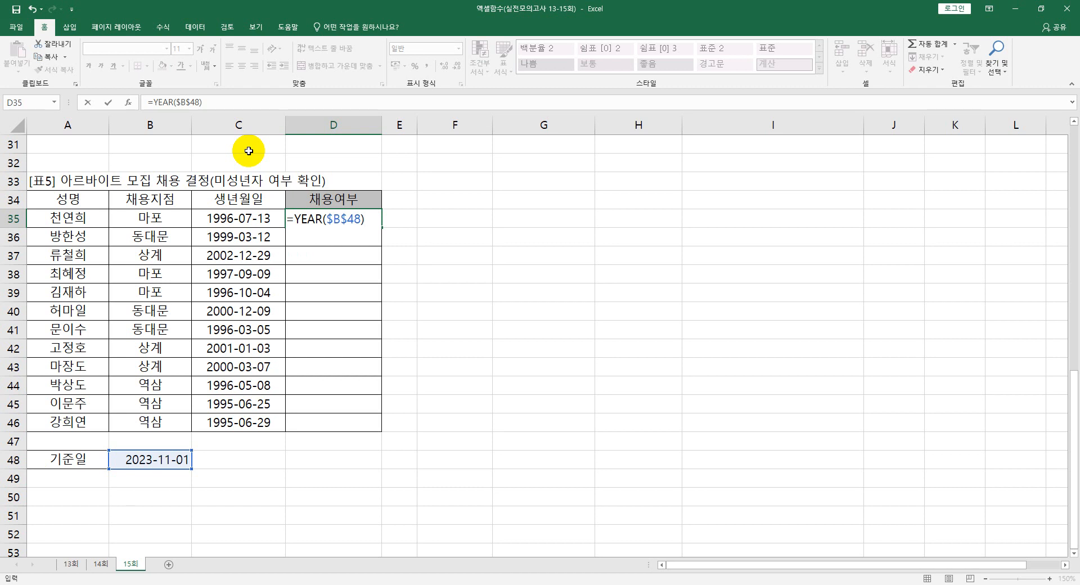
Complete the D35 formula as =YEAR($B$48)-YEAR(C35), confirm it, and left-align the cell
{"action": "type", "text": "-ye"}
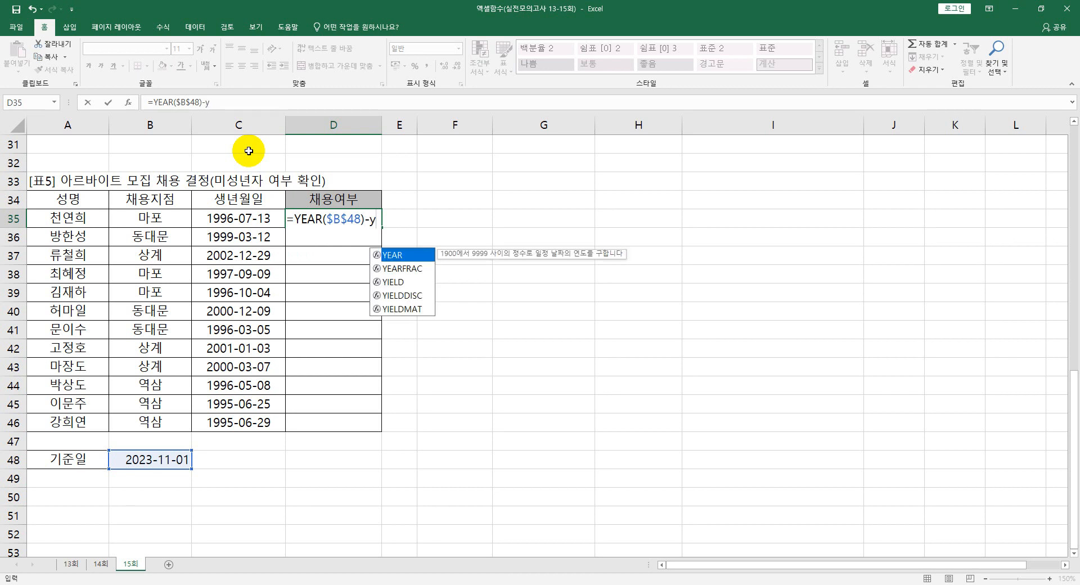
{"action": "key", "text": "Tab"}
{"action": "left_click", "coordinate": [215, 218]}
{"action": "type", "text": ")"}
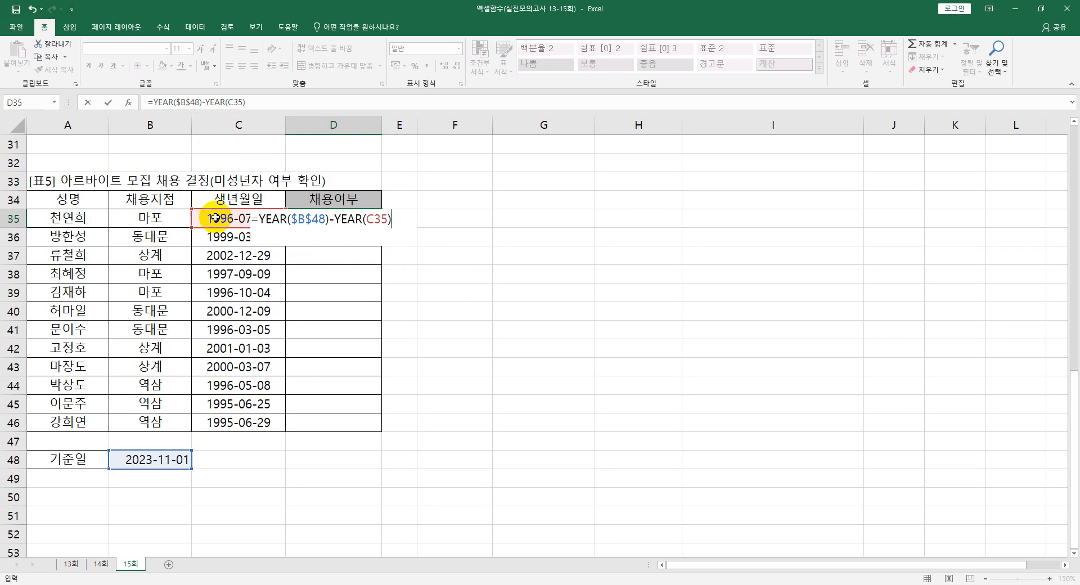
{"action": "key", "text": "Return"}
{"action": "left_click", "coordinate": [377, 218]}
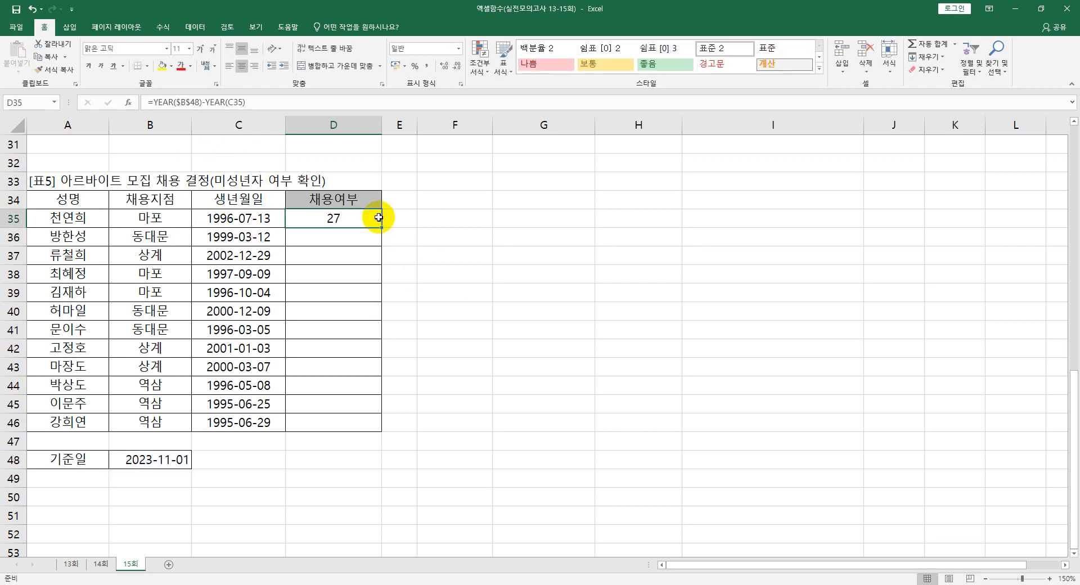
{"action": "left_click", "coordinate": [228, 67]}
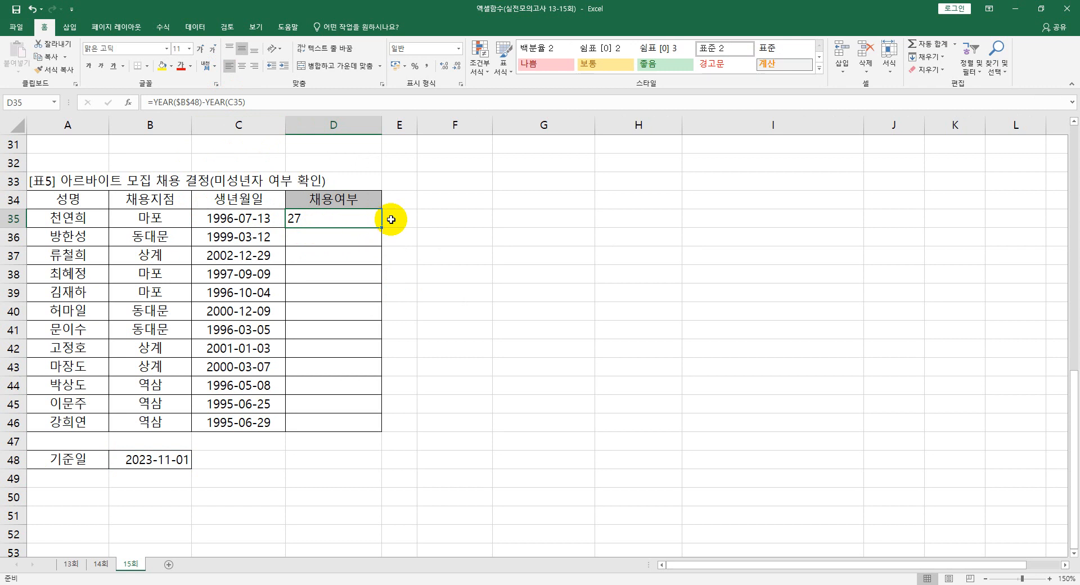
Enter the comparison formula =YEAR(B48-C35) in the empty cell F35 beside 표5
{"action": "left_click", "coordinate": [436, 218]}
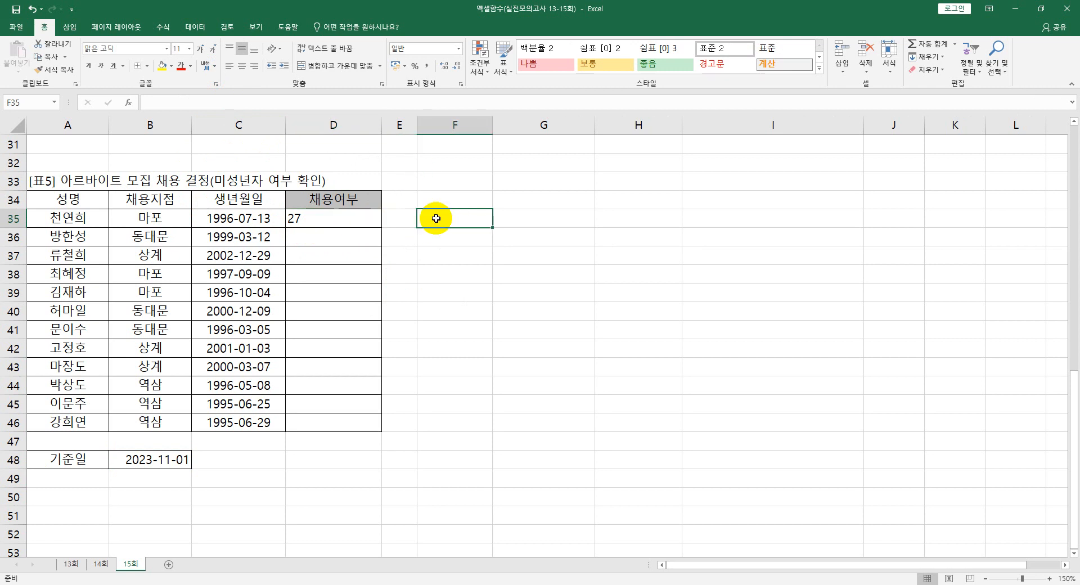
{"action": "type", "text": "=YEAR("}
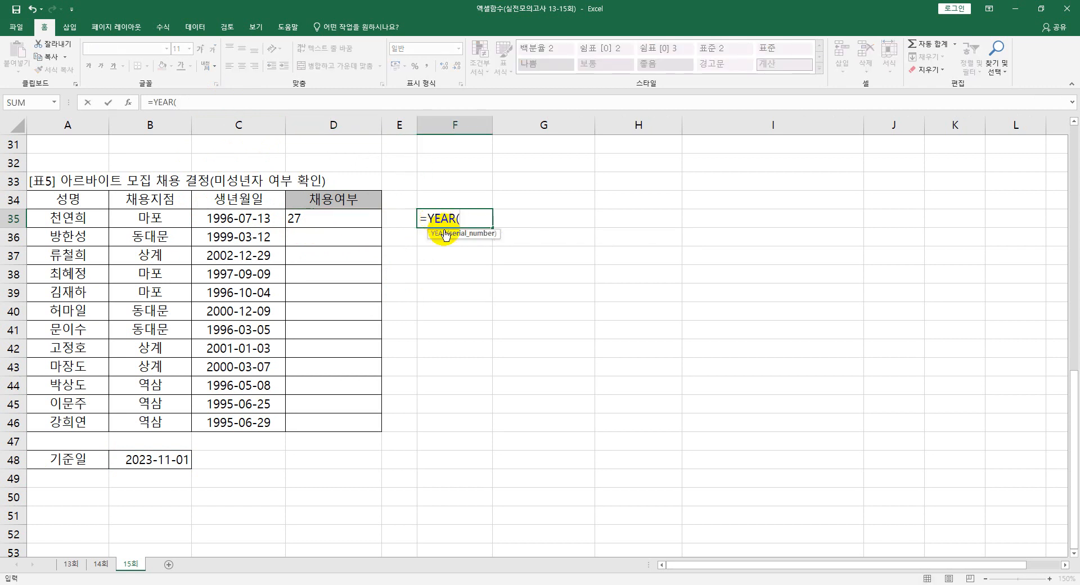
{"action": "left_click", "coordinate": [144, 467]}
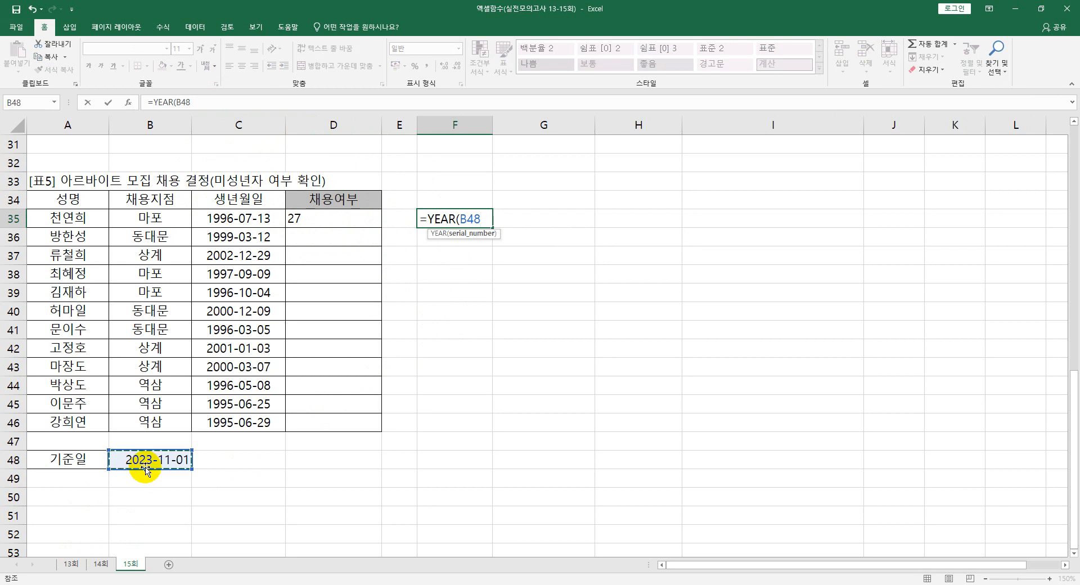
{"action": "type", "text": "-"}
{"action": "left_click", "coordinate": [219, 223]}
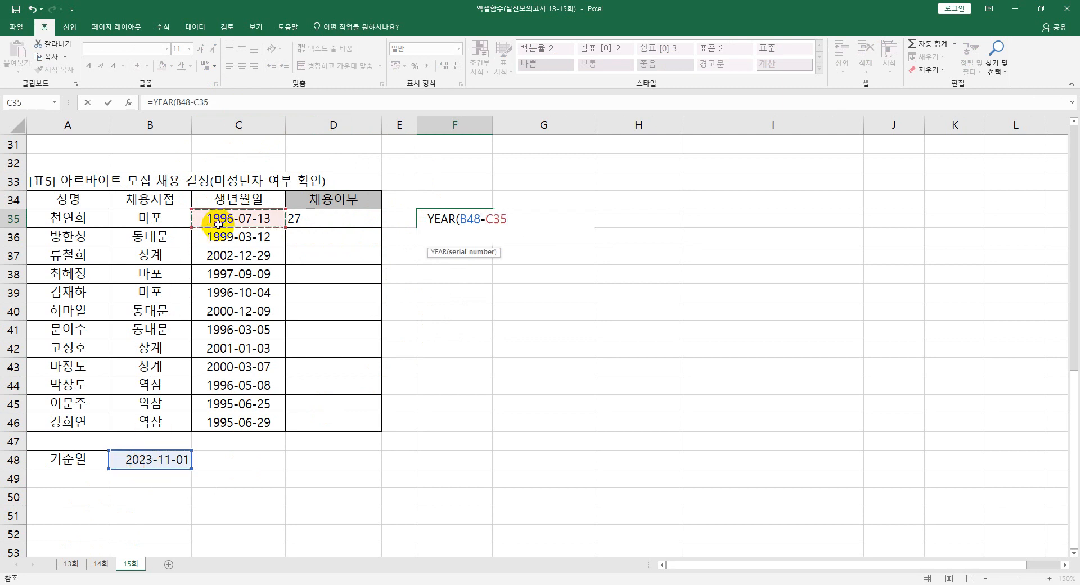
{"action": "type", "text": ")"}
{"action": "key", "text": "Return"}
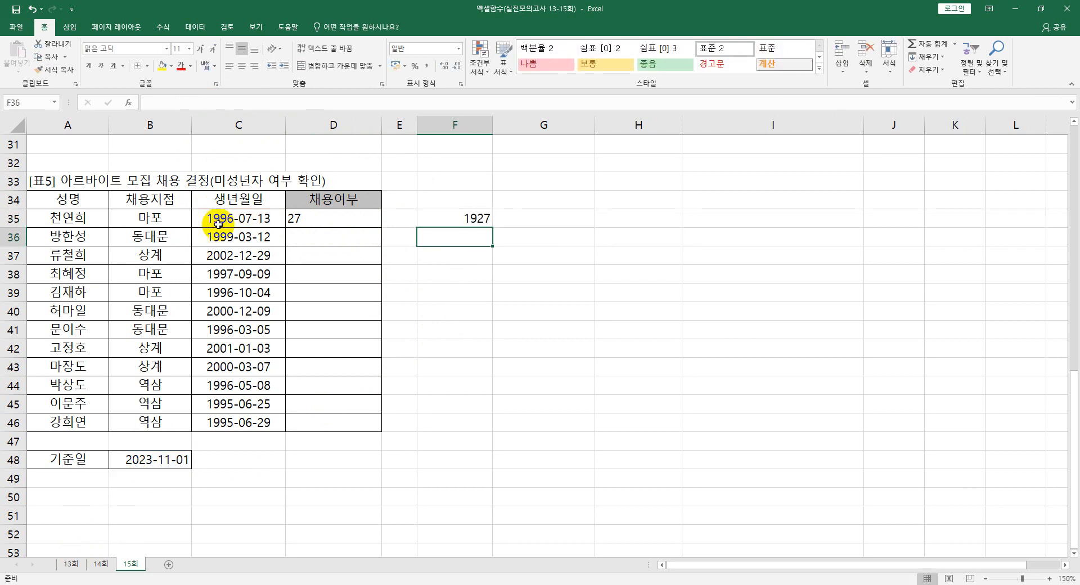
Inspect the test formula in F35 and clear the cell
{"action": "left_click", "coordinate": [466, 218]}
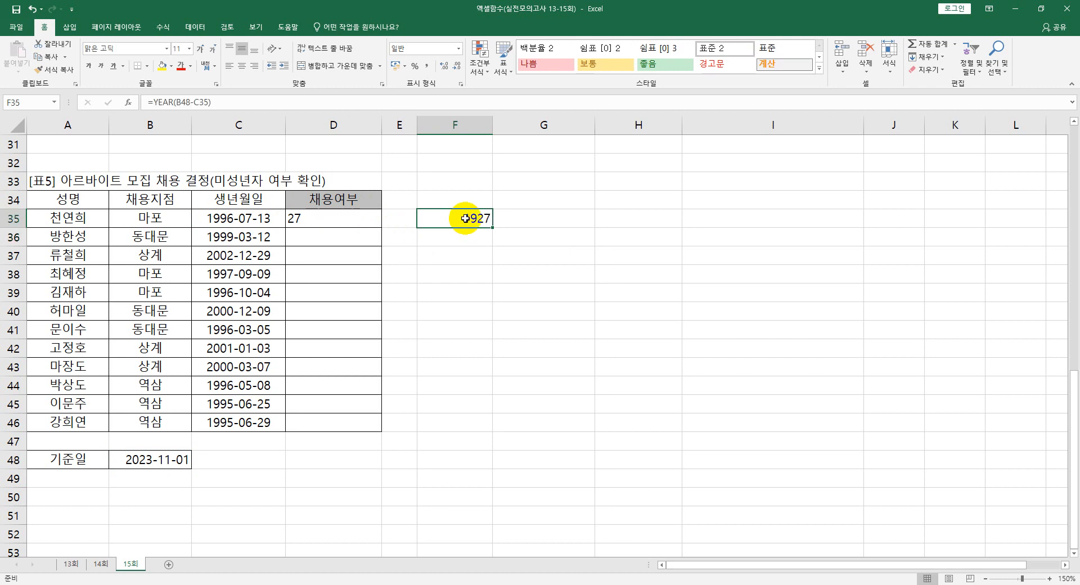
{"action": "double_click", "coordinate": [466, 218]}
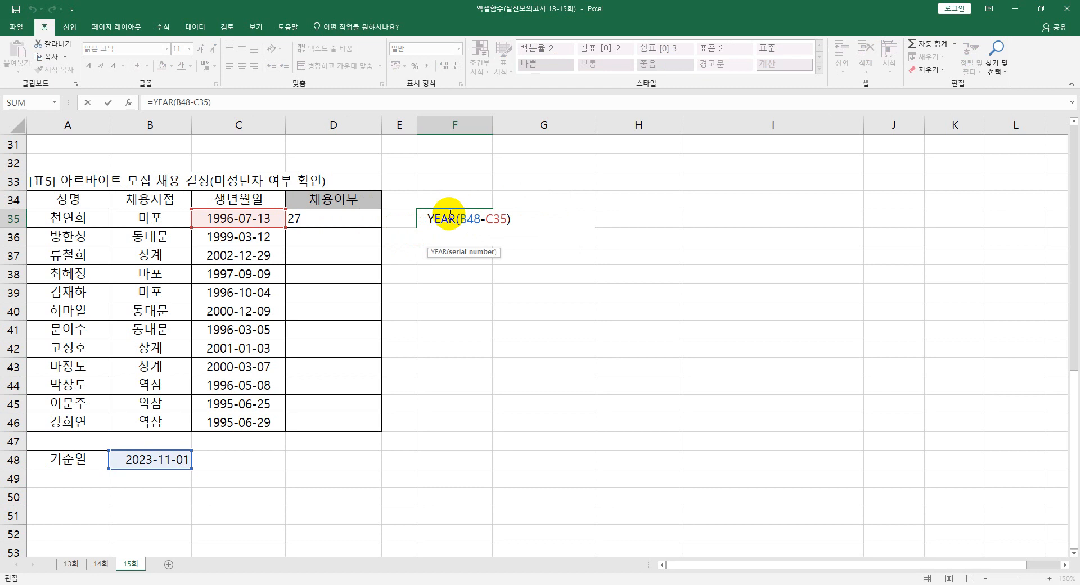
{"action": "key", "text": "ctrl+Return"}
{"action": "key", "text": "Delete"}
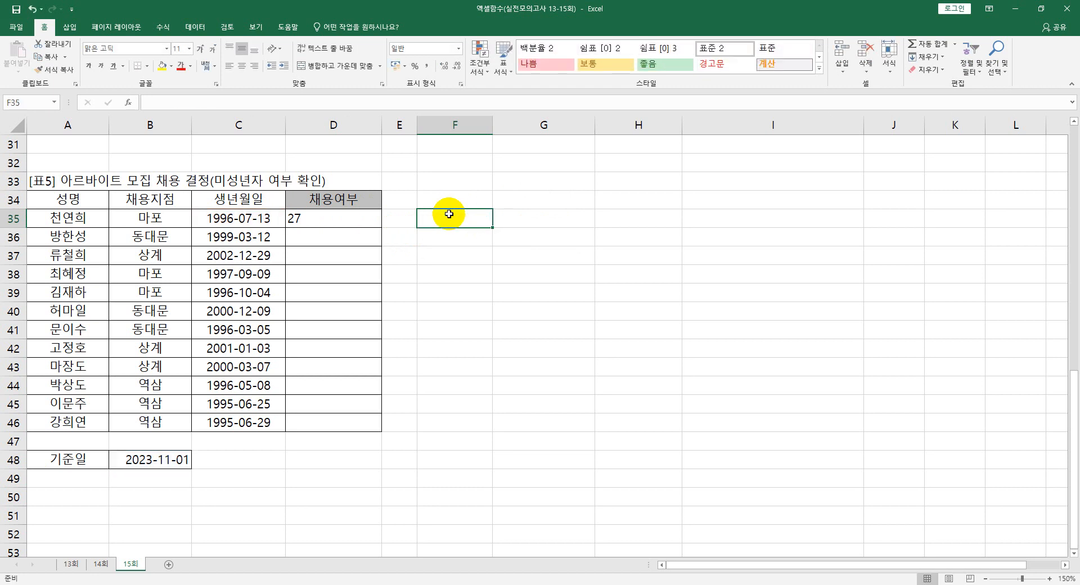
Extend the D35 formula to =IF(YEAR($B$48)-YEAR(C35)>=27,"채용","") and fill it down to D46
{"action": "left_click", "coordinate": [345, 215]}
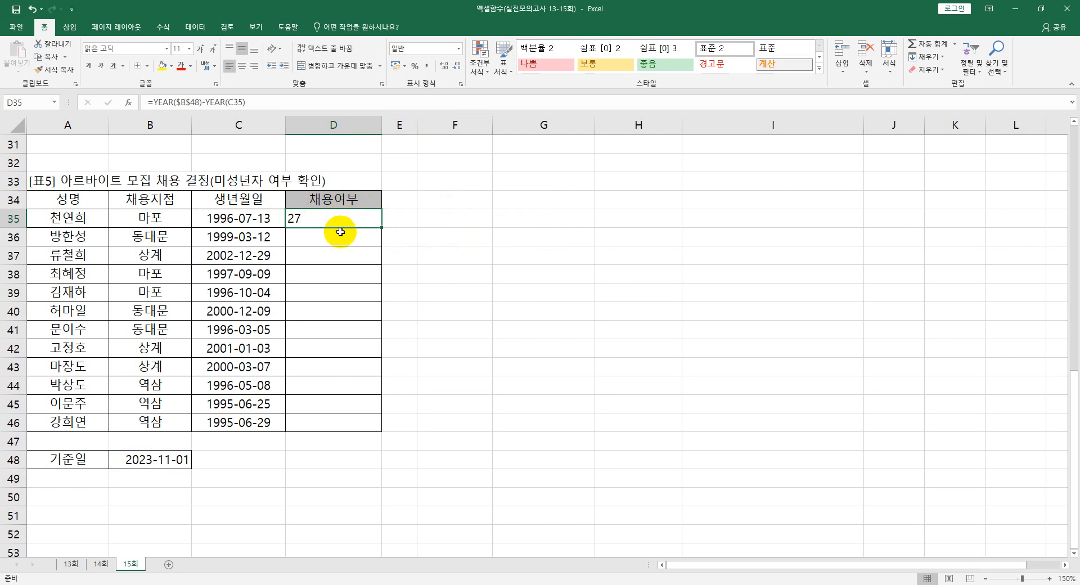
{"action": "double_click", "coordinate": [333, 218]}
{"action": "left_click", "coordinate": [296, 218]}
{"action": "type", "text": "IF("}
{"action": "left_click", "coordinate": [443, 220]}
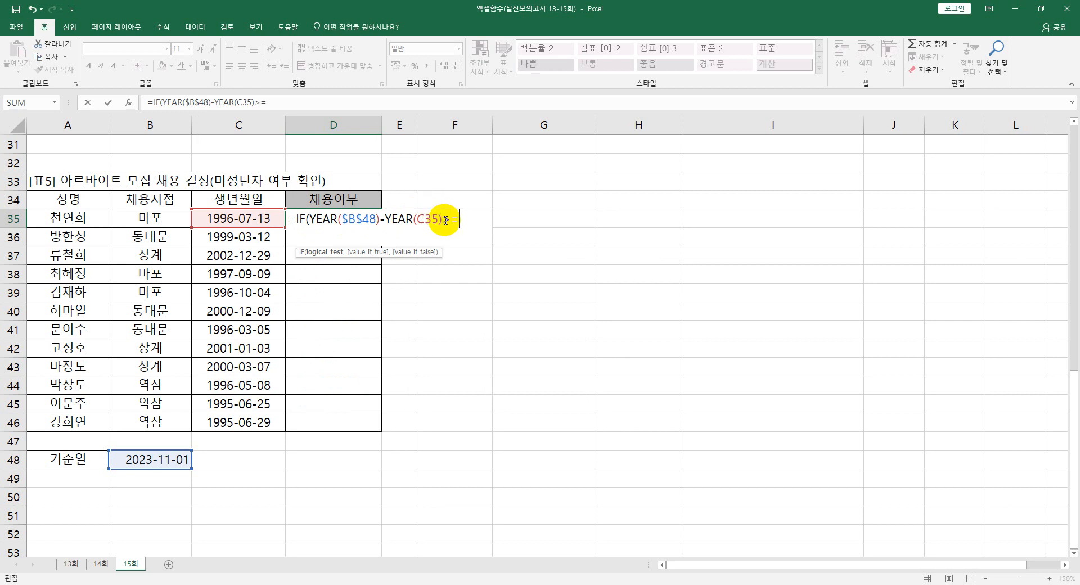
{"action": "type", "text": ">=27,\"채용\","}
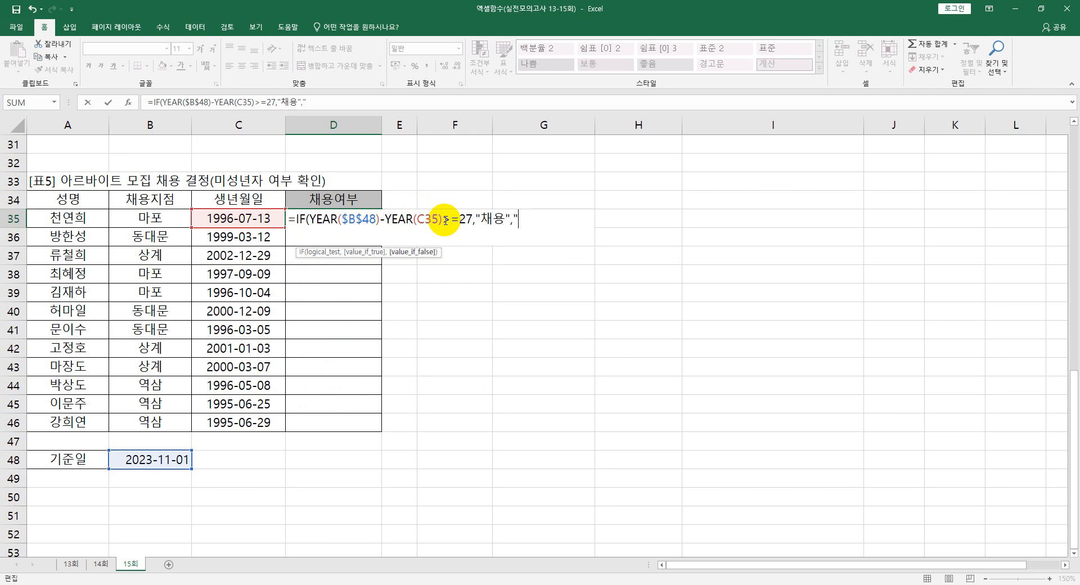
{"action": "type", "text": "\"\")"}
{"action": "key", "text": "Return"}
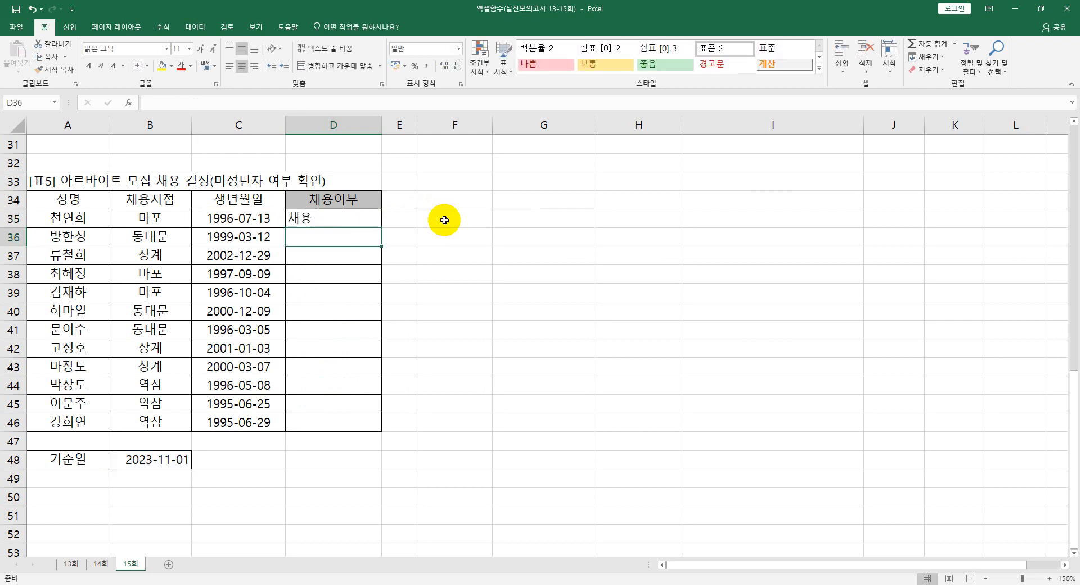
{"action": "left_click", "coordinate": [338, 219]}
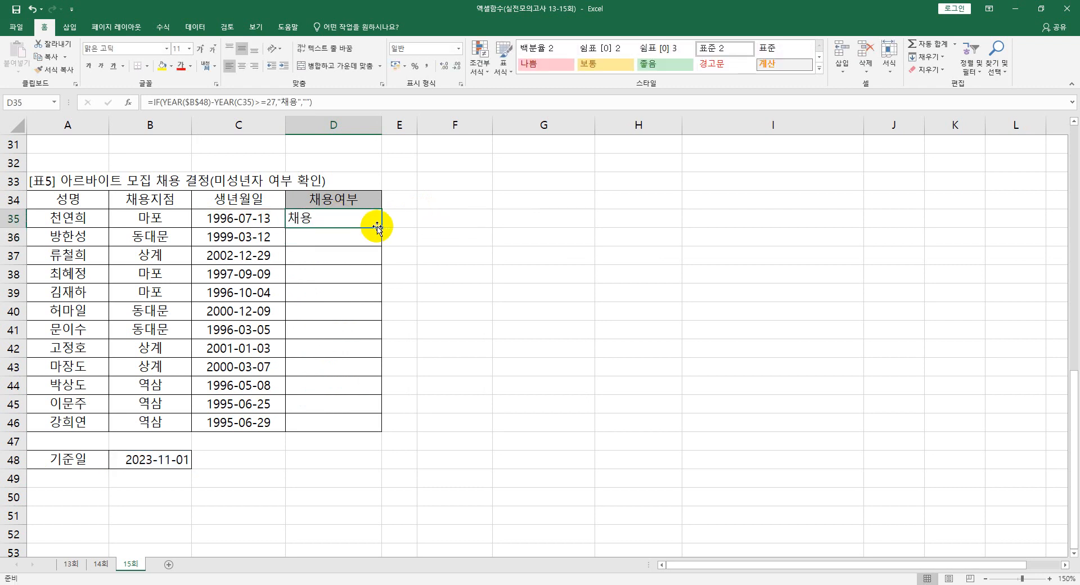
{"action": "left_click_drag", "start_coordinate": [381, 228], "coordinate": [365, 430]}
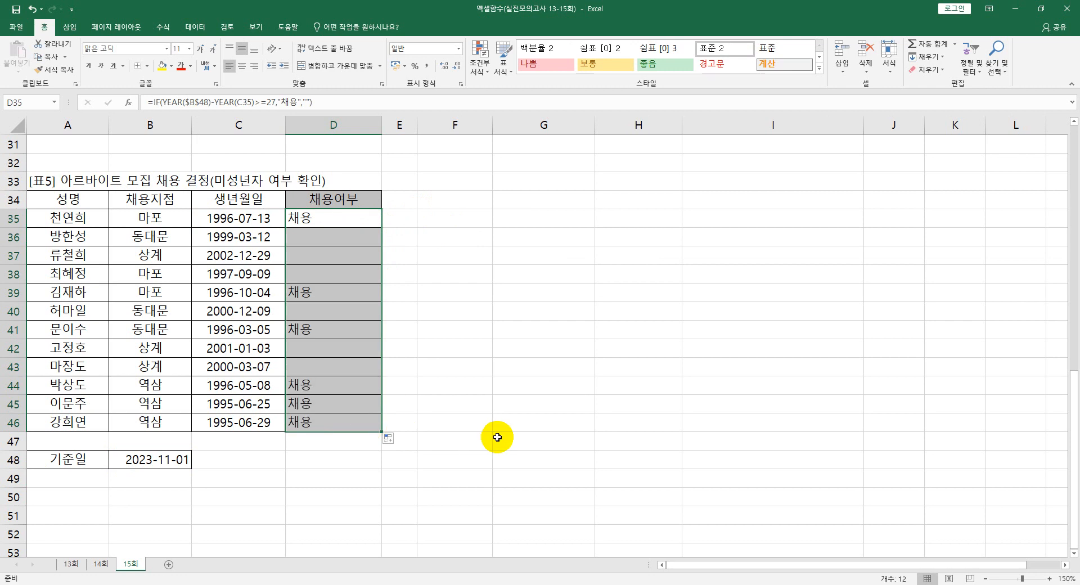
Switch to the Notepad answer list and delete all the old formulas, keeping only the "1." numbering
{"action": "left_click", "coordinate": [208, 584]}
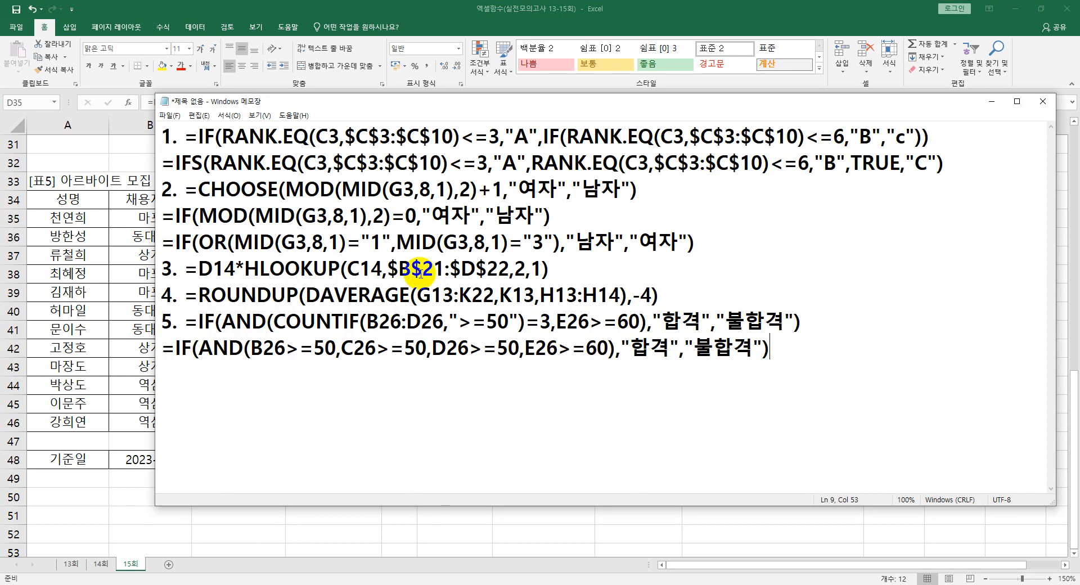
{"action": "left_click_drag", "start_coordinate": [186, 136], "coordinate": [777, 378]}
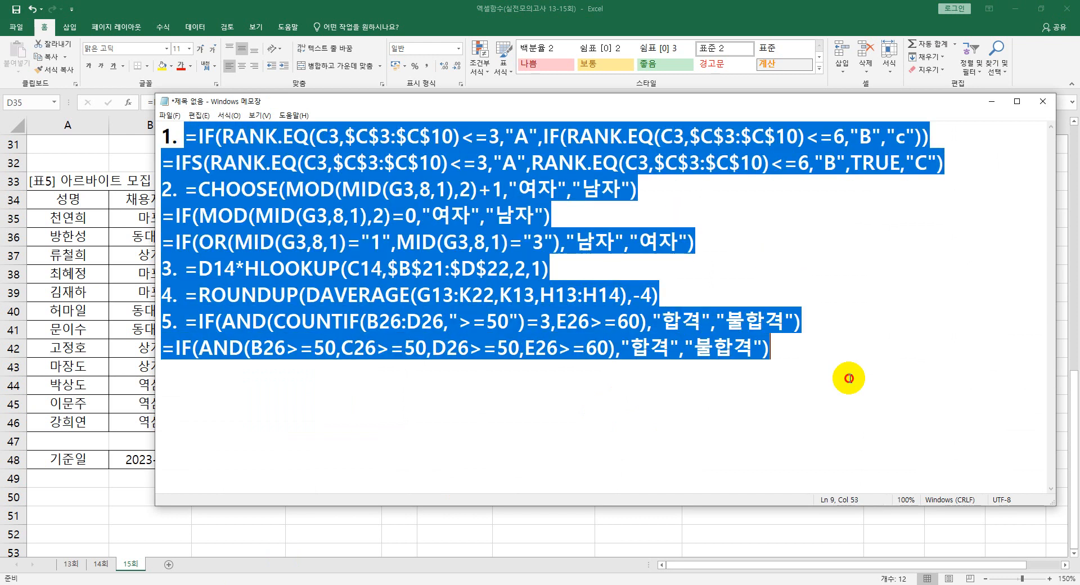
{"action": "key", "text": "Delete"}
Copy the HLOOKUP formula from D3 of 표1 in Excel, paste it after "1." in Notepad, and return to the worksheet
{"action": "left_click", "coordinate": [828, 7]}
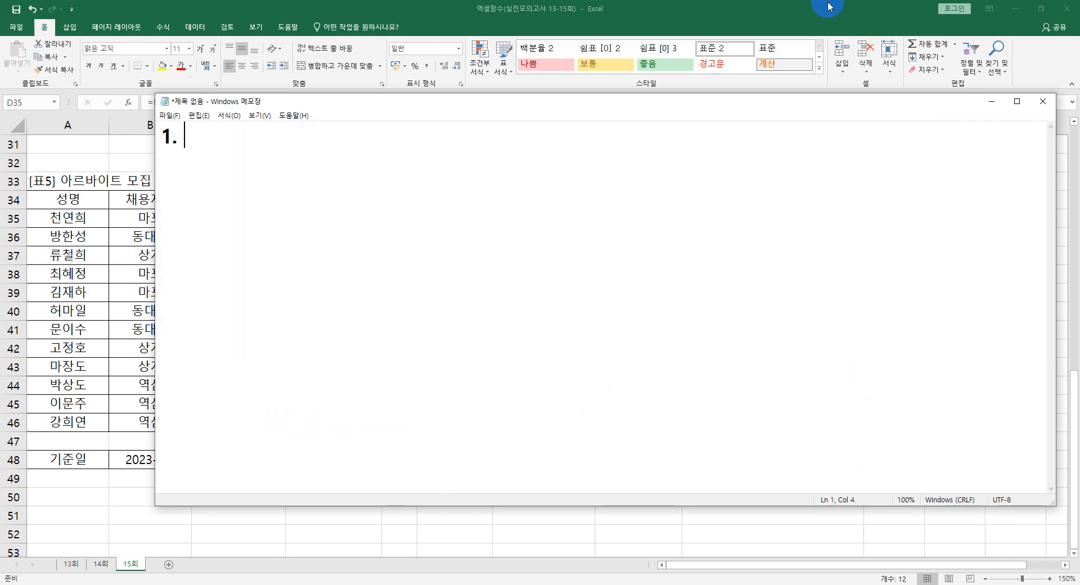
{"action": "left_click", "coordinate": [551, 276]}
{"action": "scroll", "coordinate": [490, 287], "scroll_direction": "up", "scroll_amount": 4}
{"action": "scroll", "coordinate": [490, 287], "scroll_direction": "up", "scroll_amount": 6}
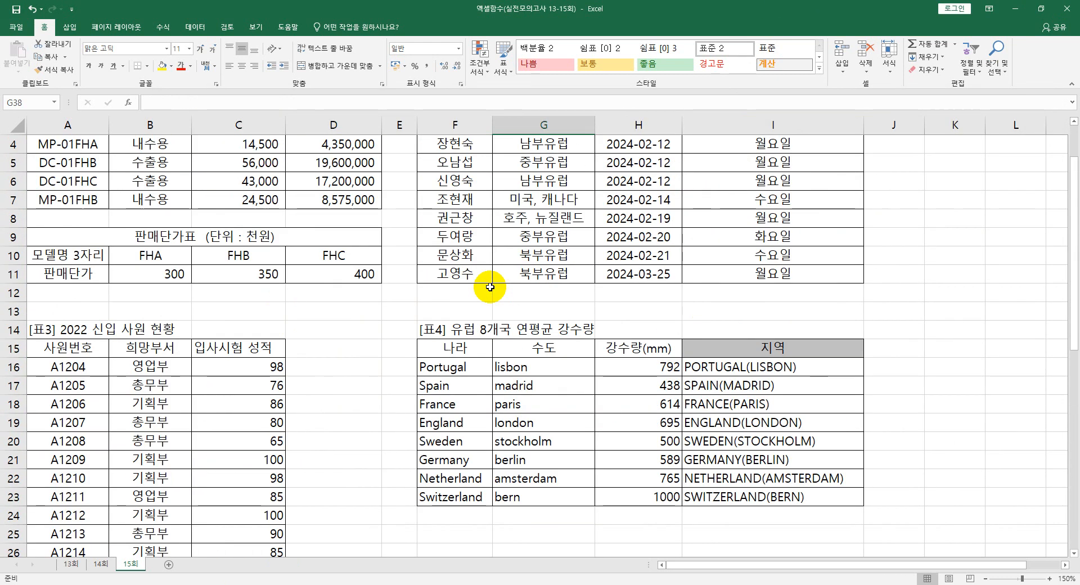
{"action": "left_click", "coordinate": [376, 179]}
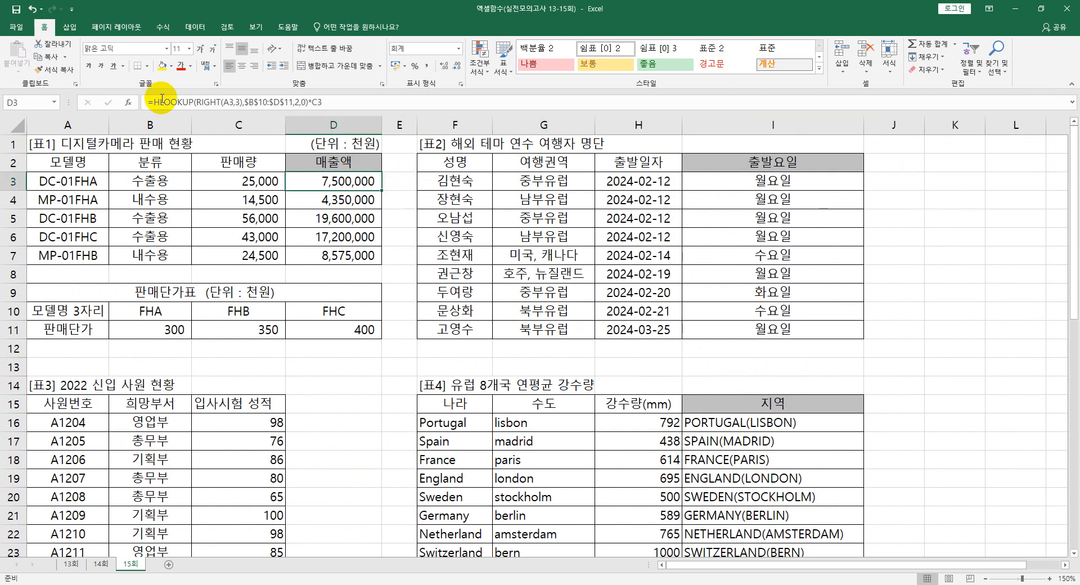
{"action": "left_click_drag", "start_coordinate": [147, 102], "coordinate": [493, 131]}
{"action": "key", "text": "ctrl+c"}
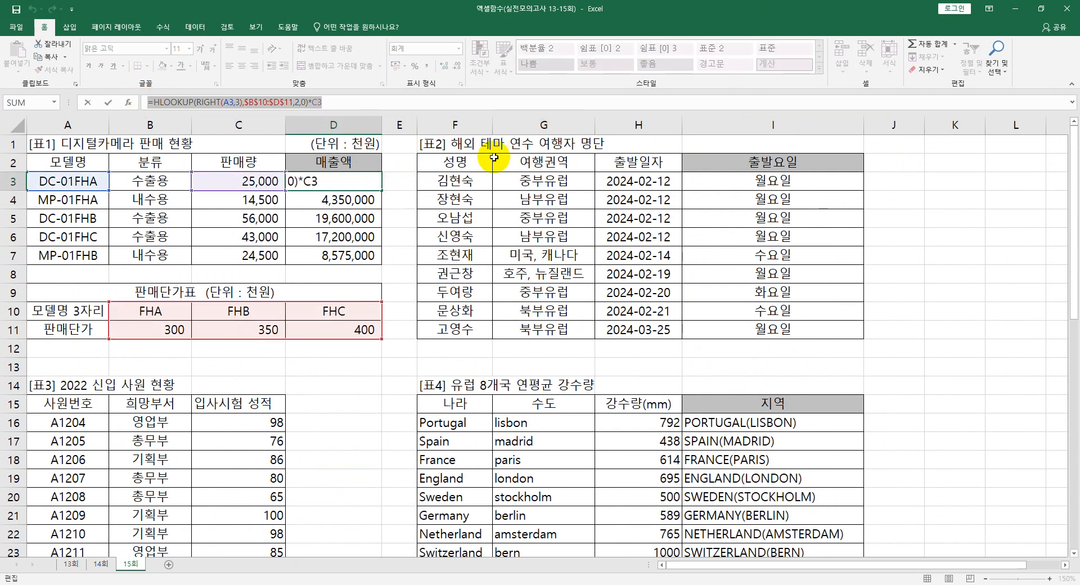
{"action": "key", "text": "alt+Tab"}
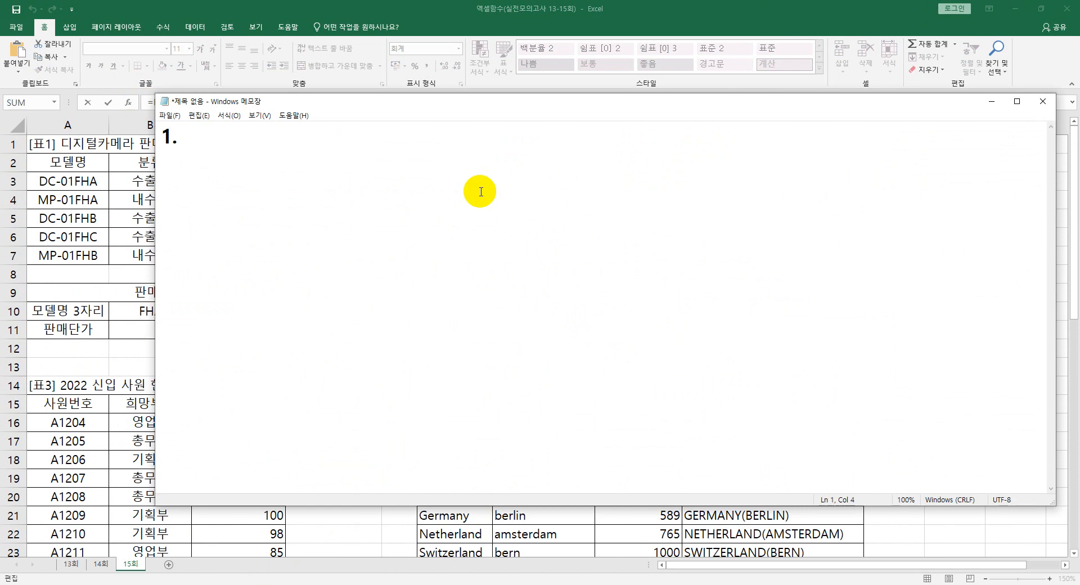
{"action": "key", "text": "ctrl+v"}
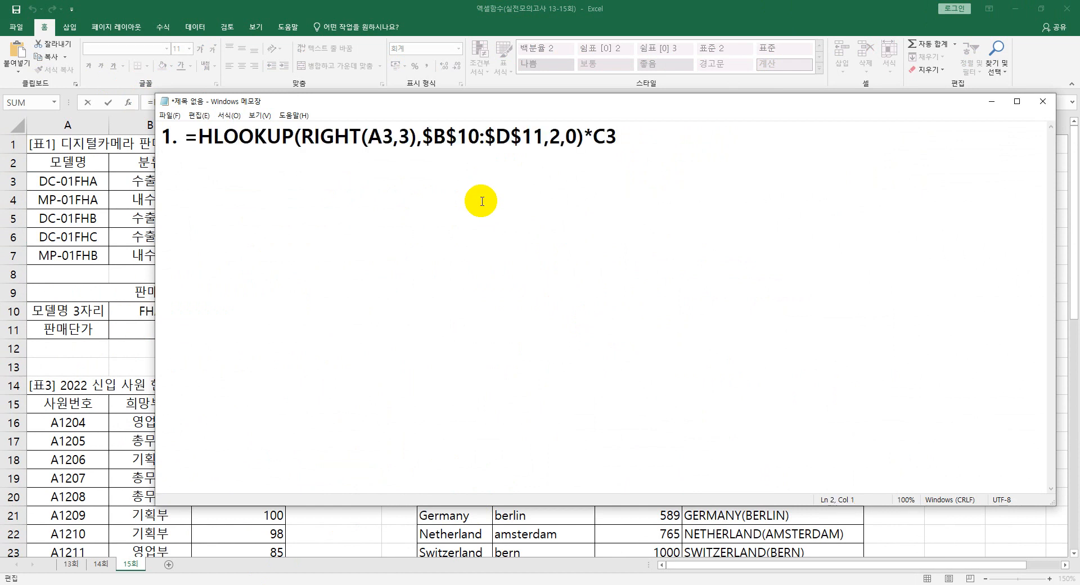
{"action": "left_click", "coordinate": [732, 9]}
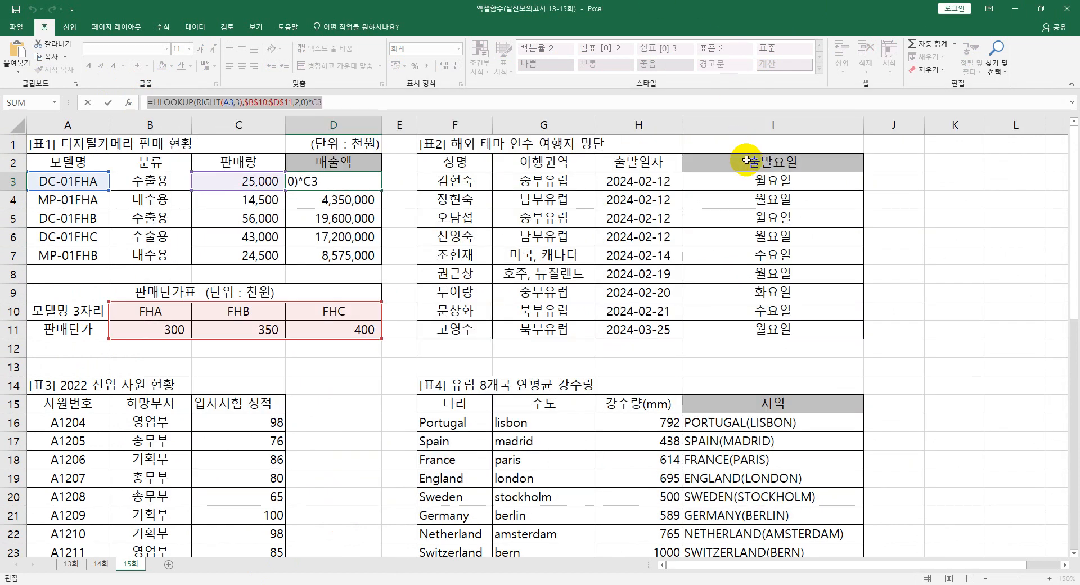
Copy the CHOOSE/WEEKDAY formula from I3 of 표2, paste it as item 2 in the Notepad list, and return to the worksheet
{"action": "key", "text": "Escape"}
{"action": "left_click", "coordinate": [748, 186]}
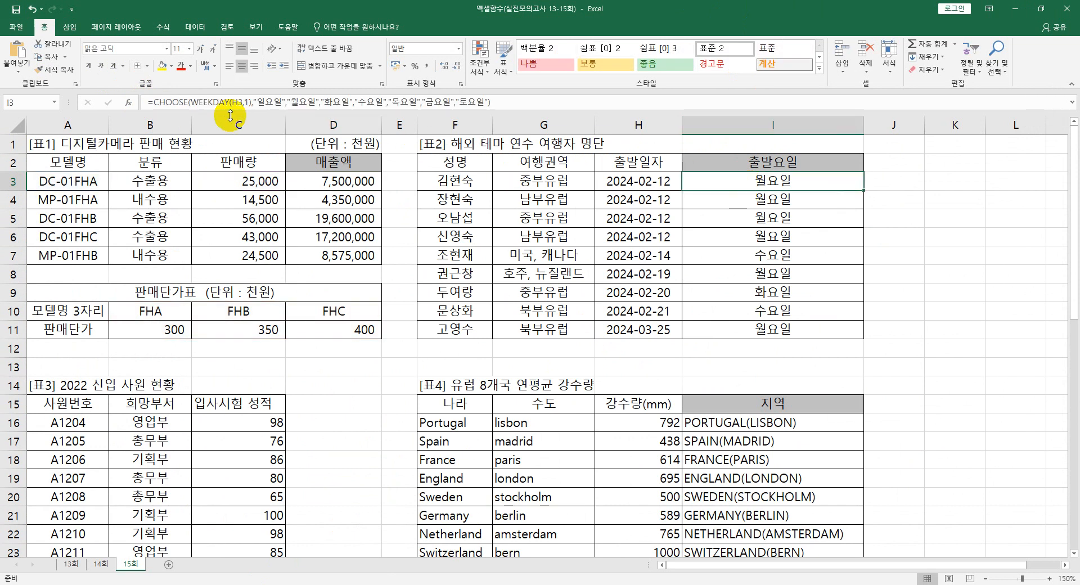
{"action": "left_click_drag", "start_coordinate": [147, 101], "coordinate": [699, 109]}
{"action": "key", "text": "ctrl+c"}
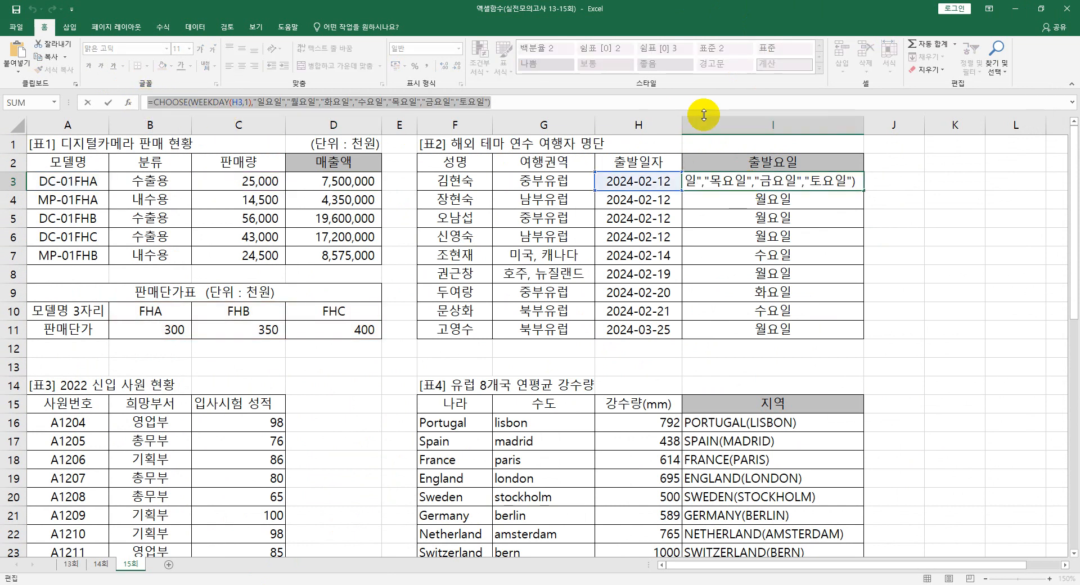
{"action": "left_click", "coordinate": [220, 584]}
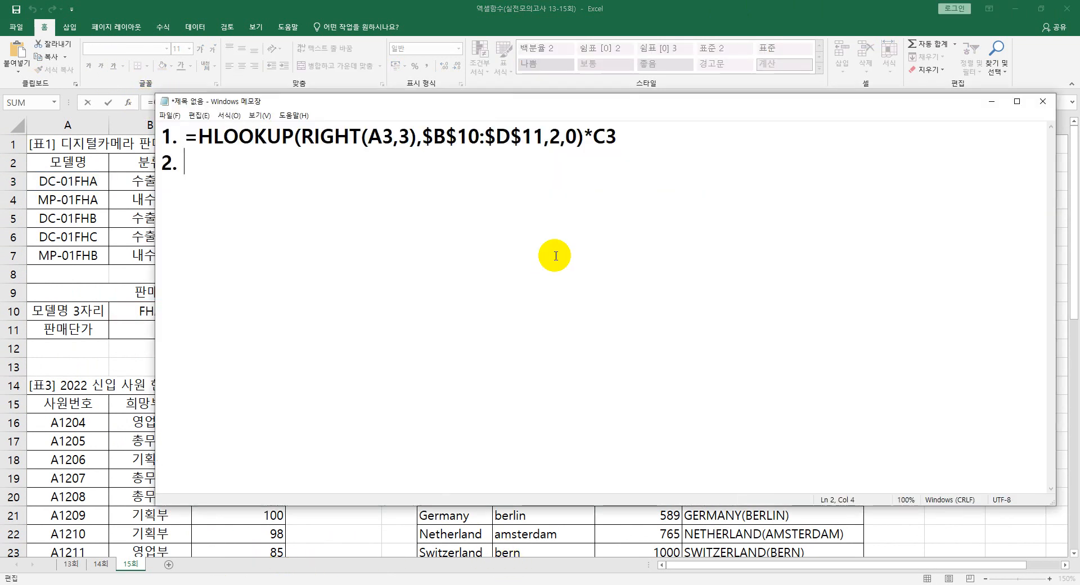
{"action": "key", "text": "ctrl+v"}
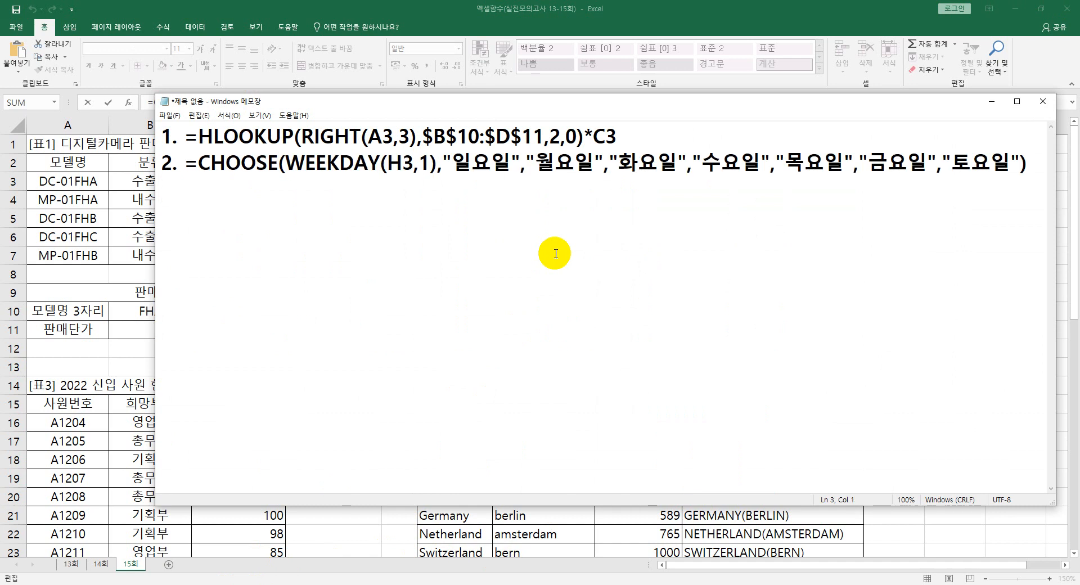
{"action": "type", "text": "."}
{"action": "left_click", "coordinate": [848, 3]}
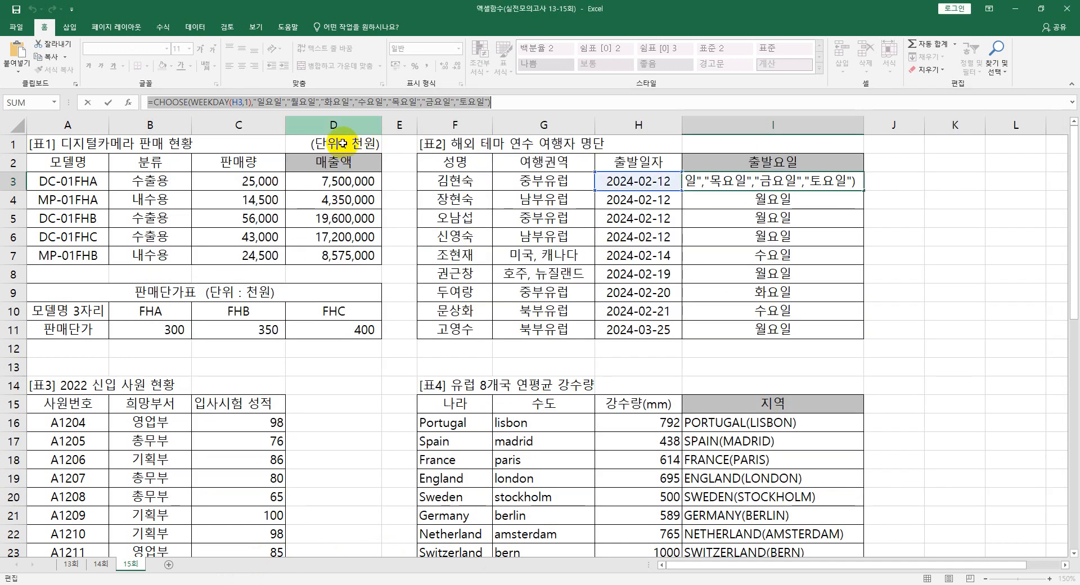
{"action": "key", "text": "Escape"}
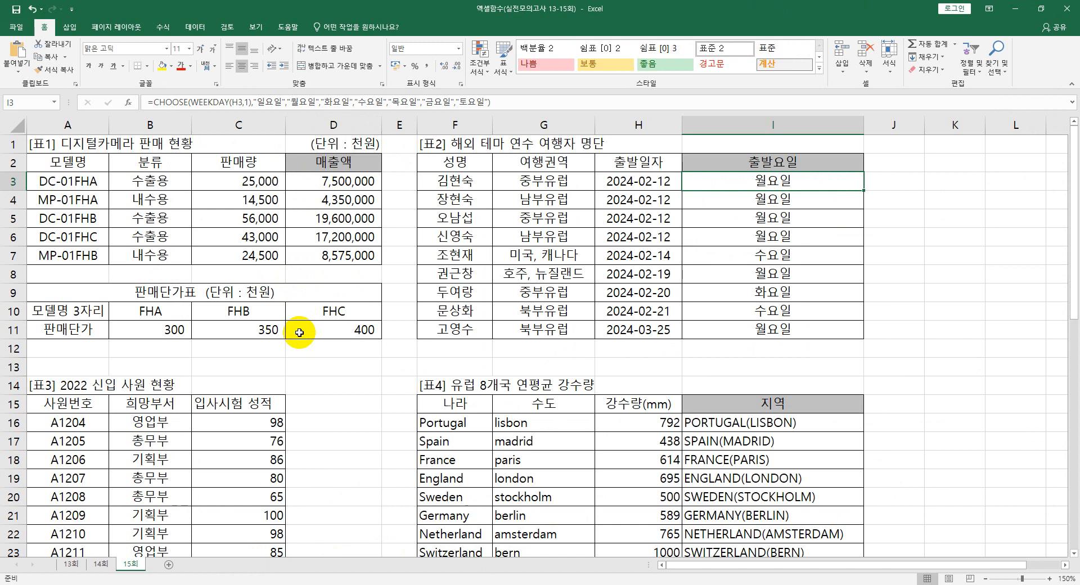
Copy the DCOUNT formula from B30 of 표3, paste it as item 3 in the Notepad list, and return to the worksheet
{"action": "scroll", "coordinate": [298, 337], "scroll_direction": "down", "scroll_amount": 3}
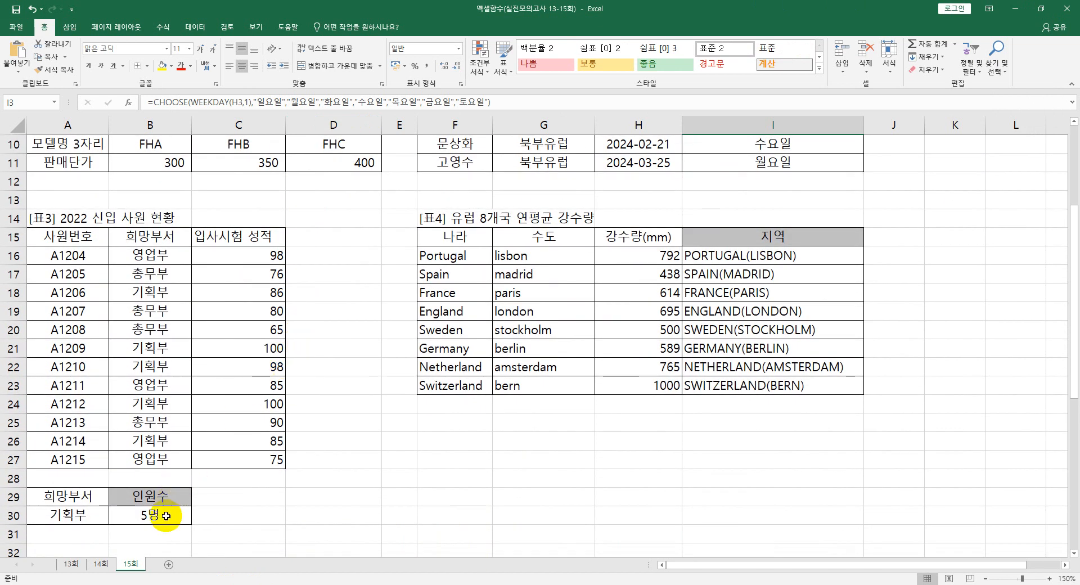
{"action": "left_click", "coordinate": [161, 514]}
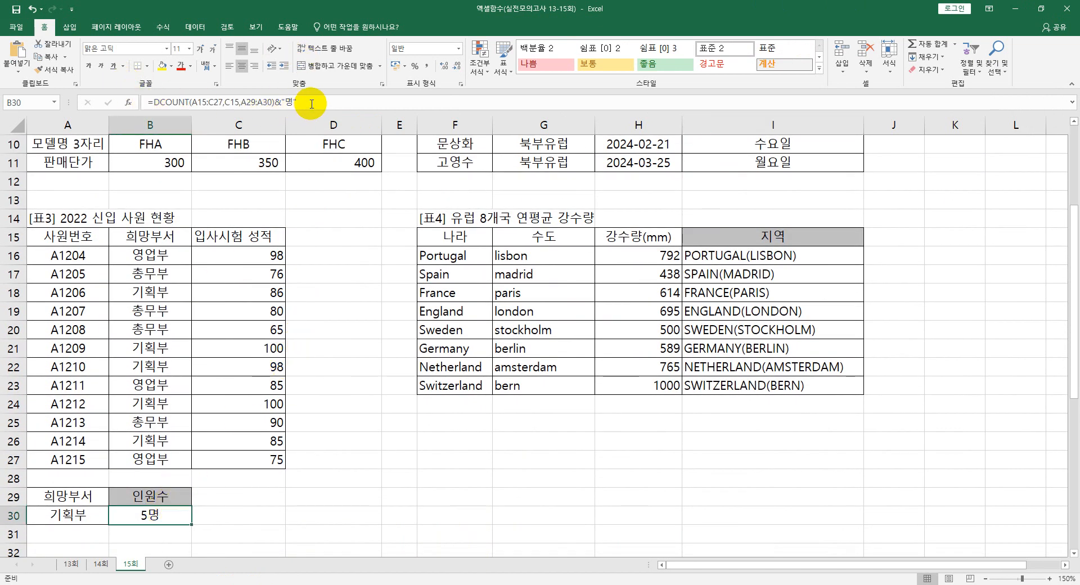
{"action": "left_click_drag", "start_coordinate": [304, 102], "coordinate": [22, 106]}
{"action": "key", "text": "ctrl+c"}
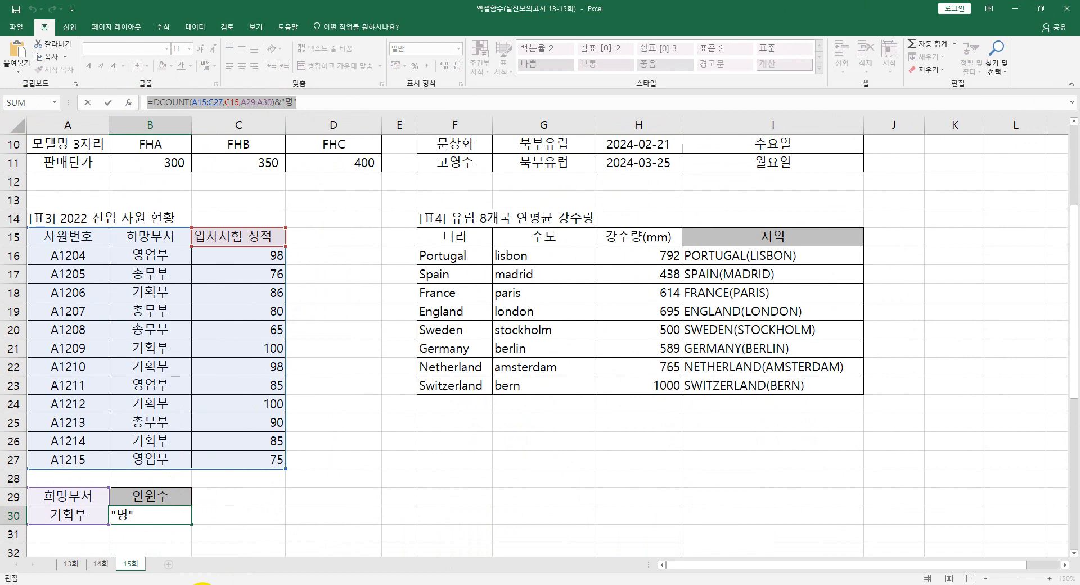
{"action": "left_click", "coordinate": [202, 584]}
{"action": "key", "text": "ctrl+v"}
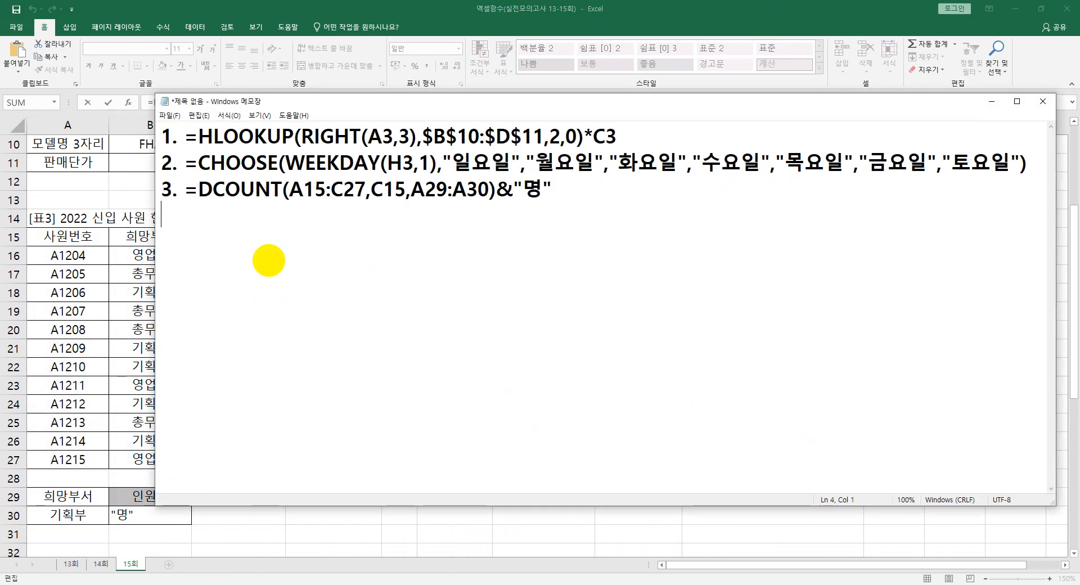
{"action": "left_click", "coordinate": [303, 9]}
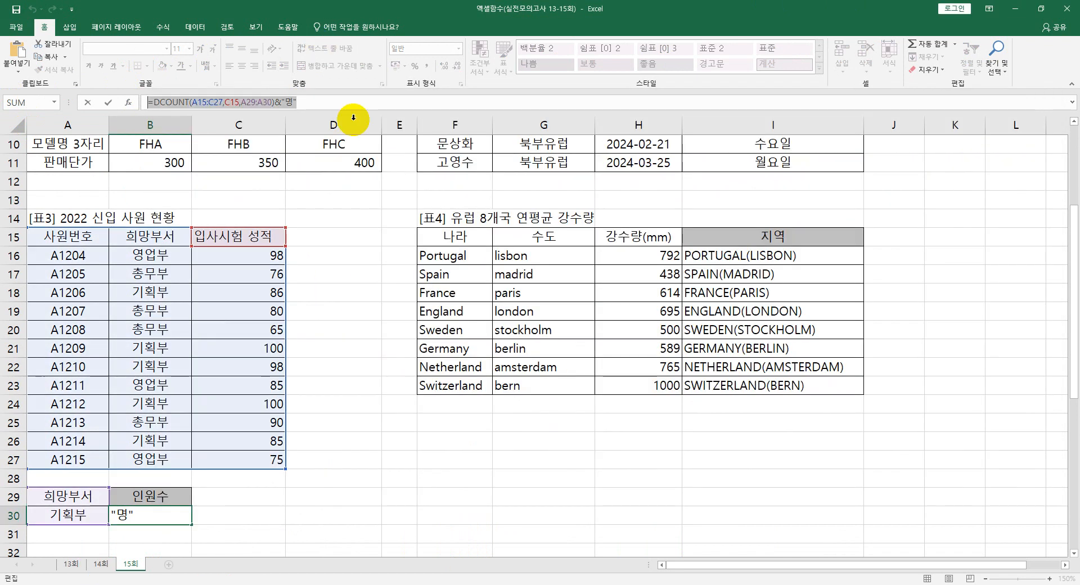
{"action": "key", "text": "Return"}
Copy the UPPER formula from I16 of 표4, add it as item 4 in the Notepad list, and return to the worksheet
{"action": "left_click", "coordinate": [717, 257]}
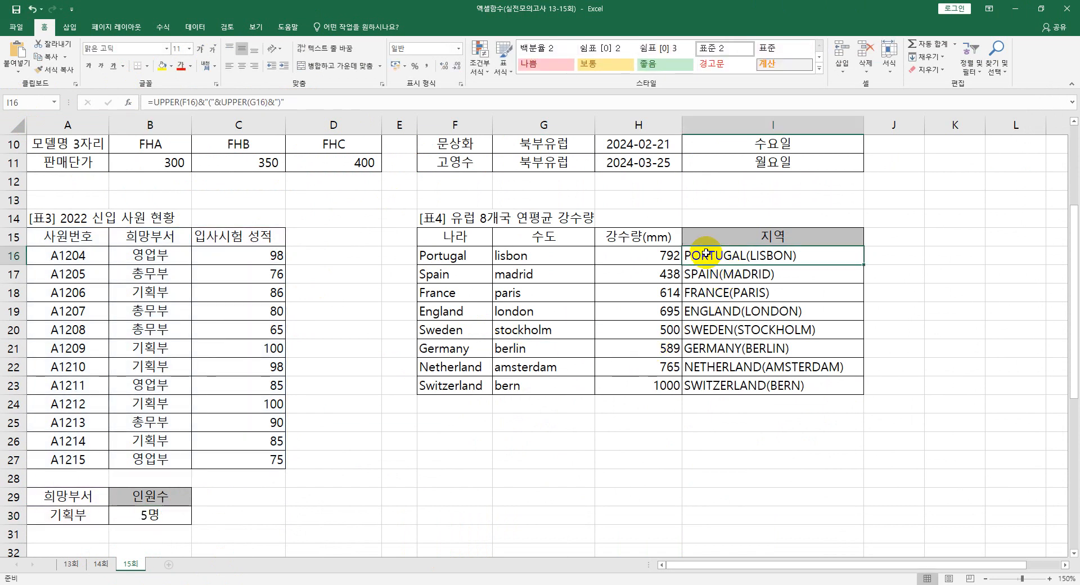
{"action": "left_click", "coordinate": [296, 103]}
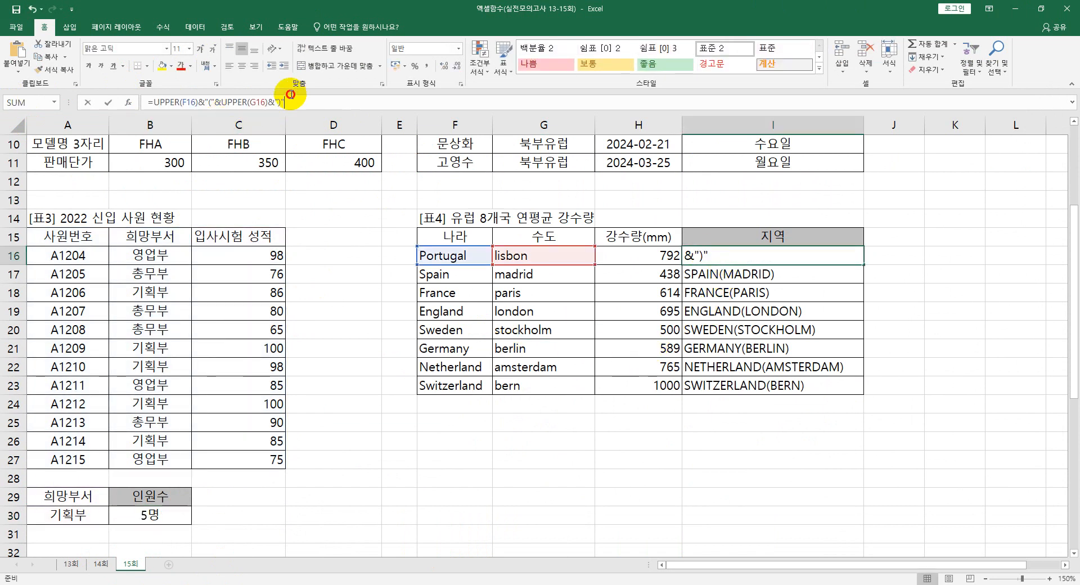
{"action": "left_click", "coordinate": [209, 583]}
{"action": "type", "text": "=UPPER(F16)&\"(\"&UPPER(G16)&\")\""}
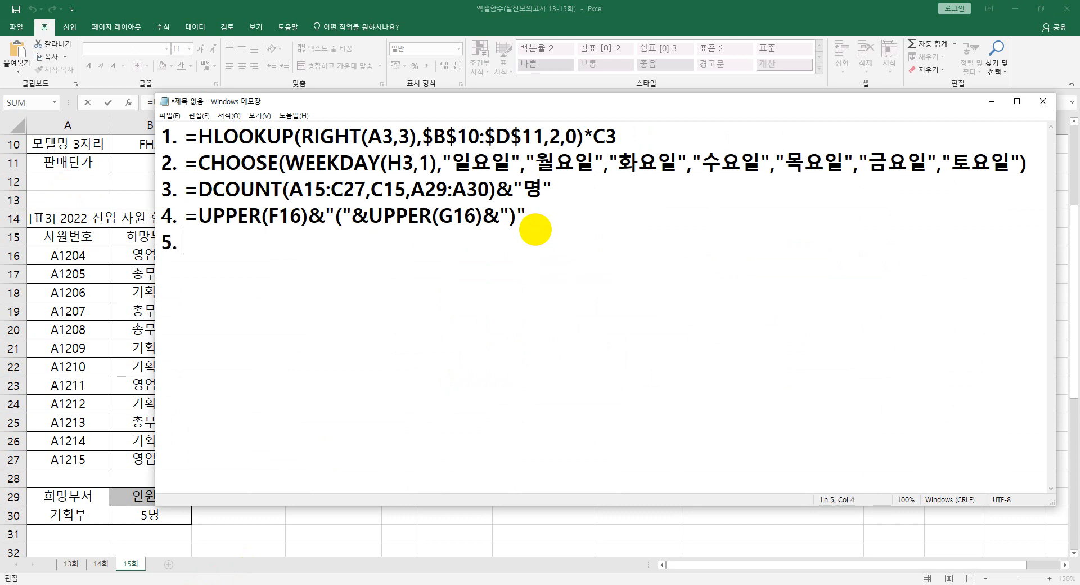
{"action": "key", "text": "alt+Tab"}
{"action": "scroll", "coordinate": [284, 442], "scroll_direction": "down", "scroll_amount": 8}
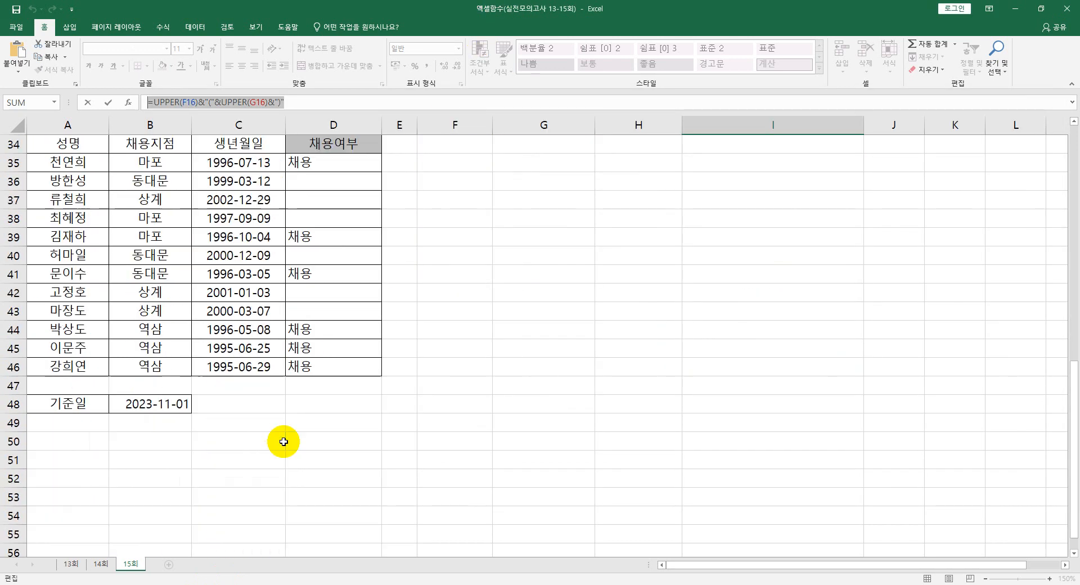
{"action": "scroll", "coordinate": [326, 216], "scroll_direction": "down", "scroll_amount": 1}
{"action": "scroll", "coordinate": [328, 209], "scroll_direction": "up", "scroll_amount": 1}
{"action": "key", "text": "Escape"}
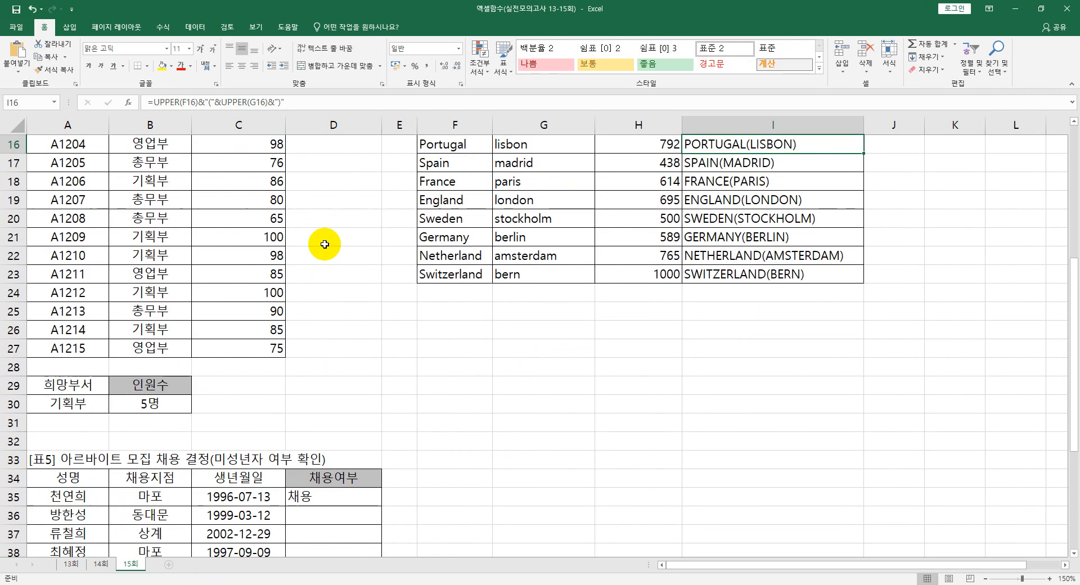
Copy the IF/YEAR formula from D35 of 표5 and paste it after "5." in the Notepad list
{"action": "left_click", "coordinate": [319, 498]}
{"action": "left_click", "coordinate": [340, 105]}
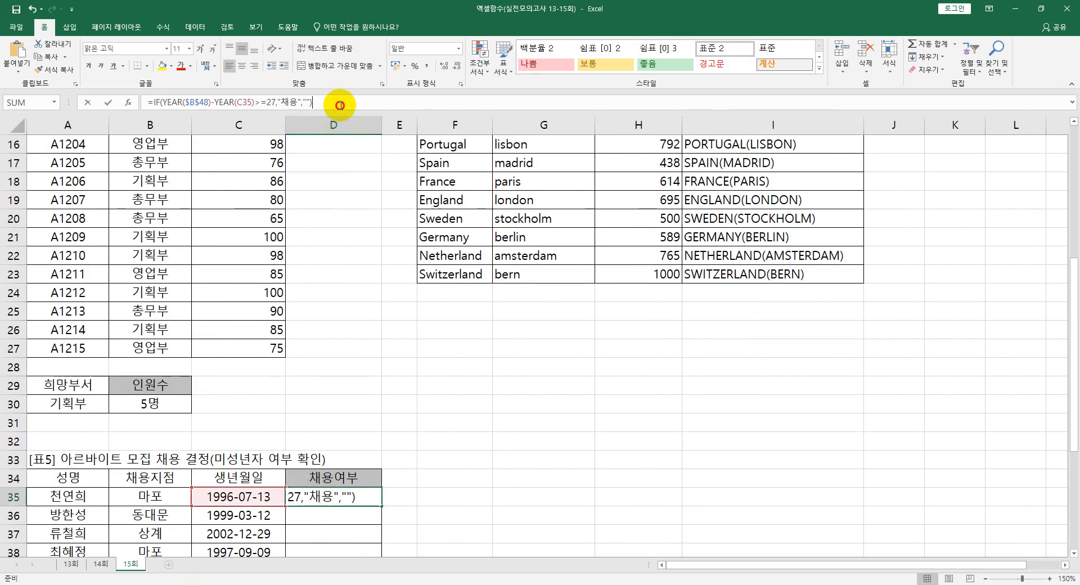
{"action": "left_click_drag", "start_coordinate": [340, 105], "coordinate": [48, 97]}
{"action": "key", "text": "ctrl+c"}
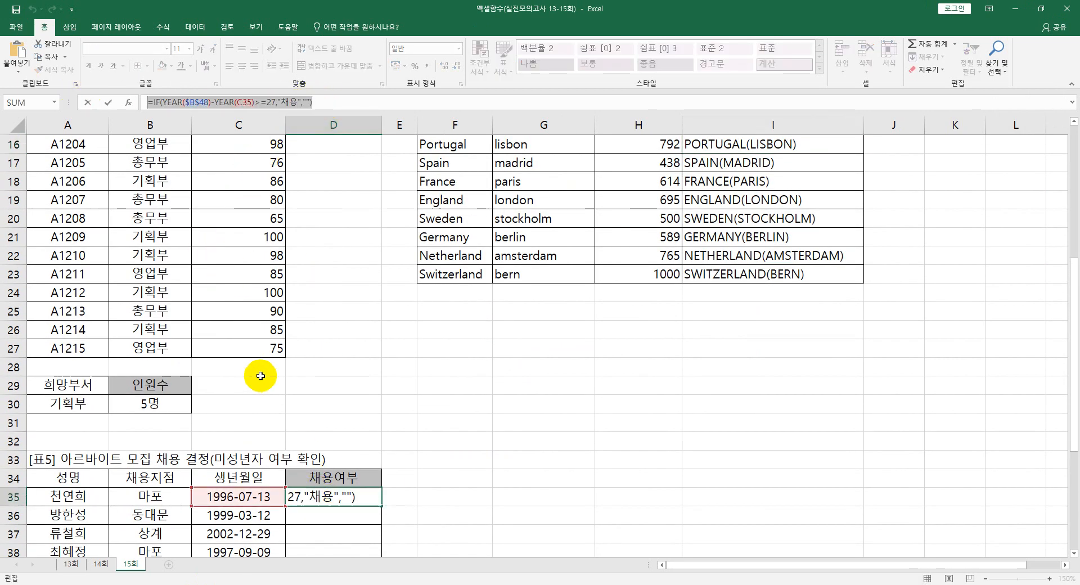
{"action": "key", "text": "Escape"}
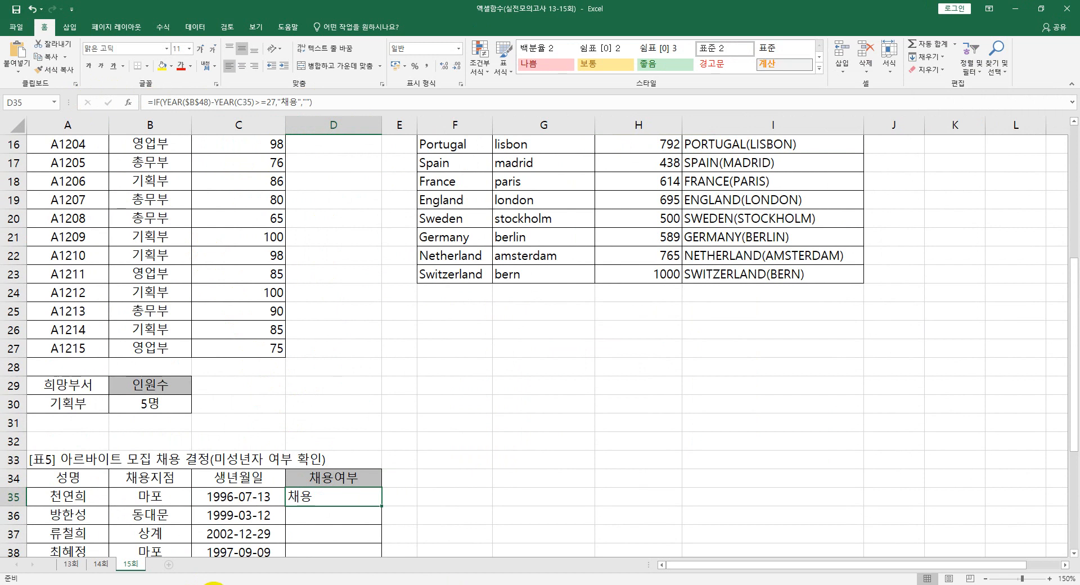
{"action": "left_click", "coordinate": [214, 584]}
{"action": "key", "text": "ctrl+v"}
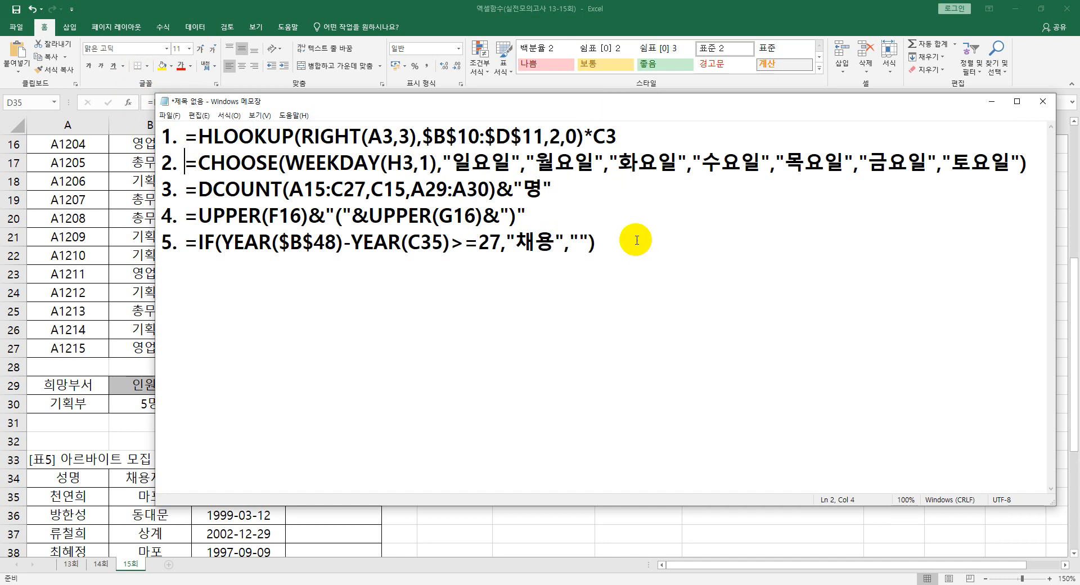
{"action": "left_click_drag", "start_coordinate": [633, 239], "coordinate": [185, 271]}
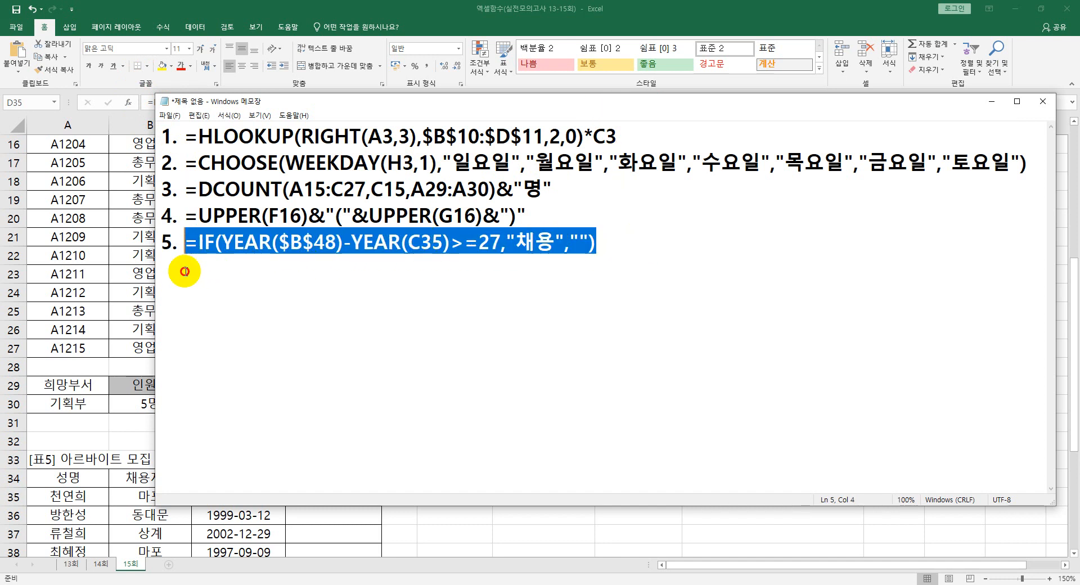
{"action": "left_click", "coordinate": [337, 288]}
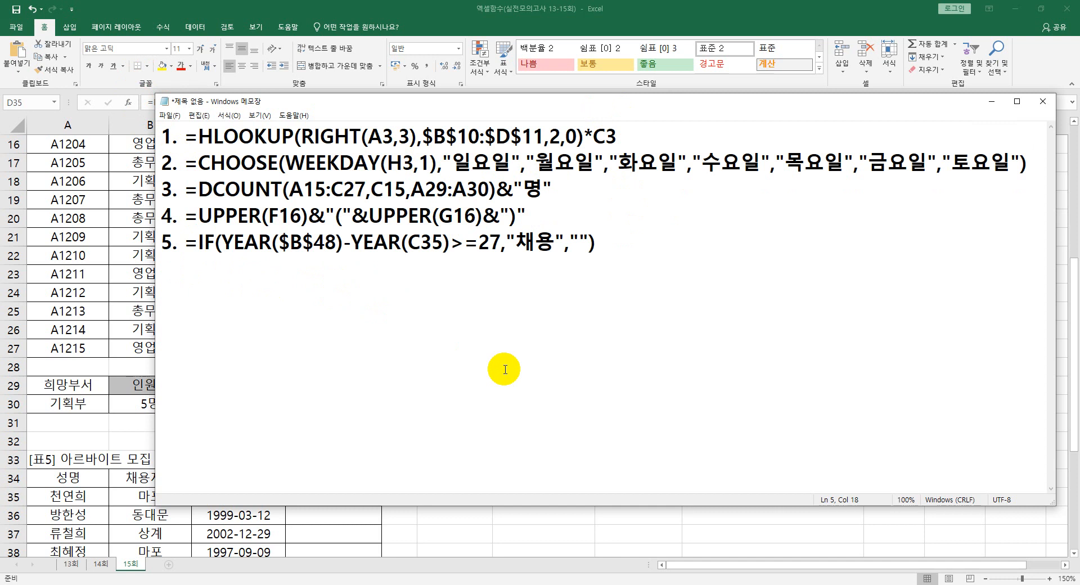